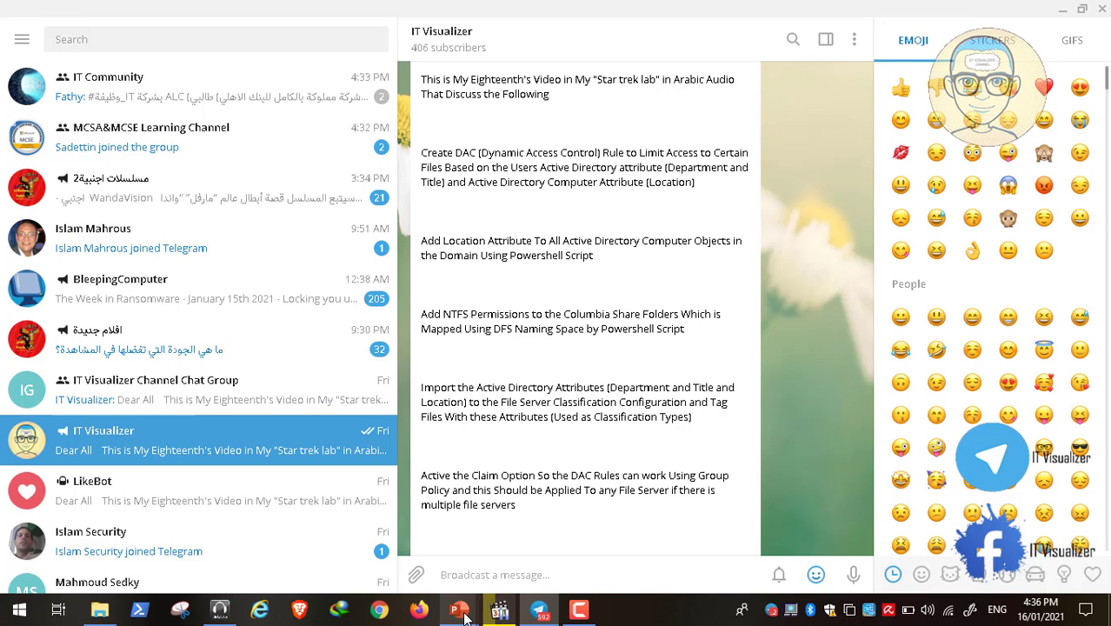
Switch to the PowerPoint folder diagram and examine the ColumbiaNX02 folder, its department folders and their StarCom group NTFS permissions
mouse_move(459, 608)
click(504, 562)
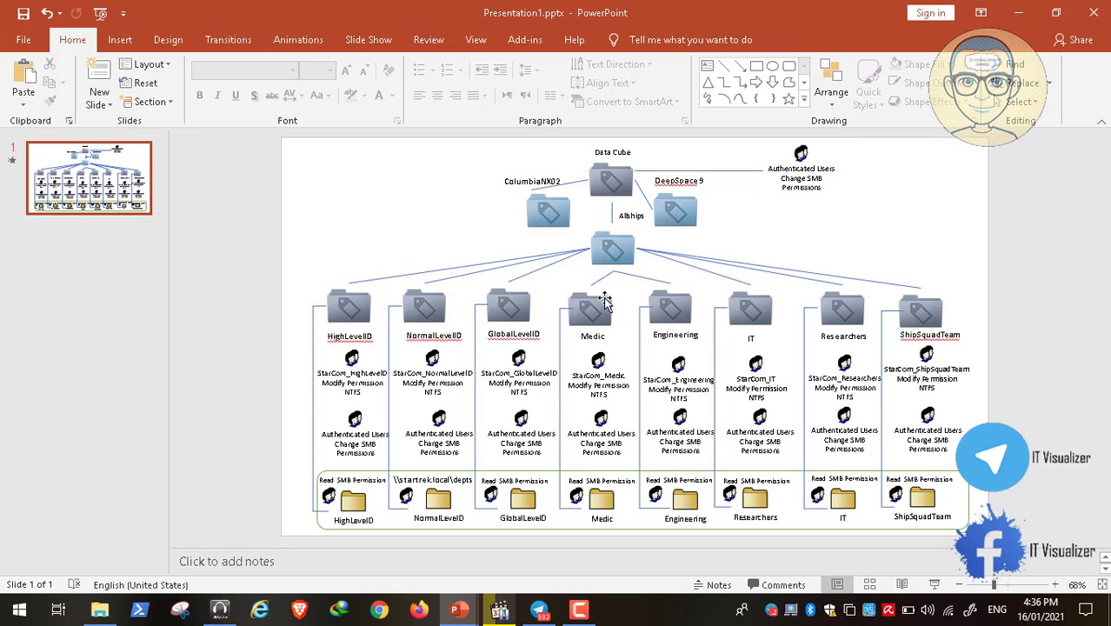
click(556, 217)
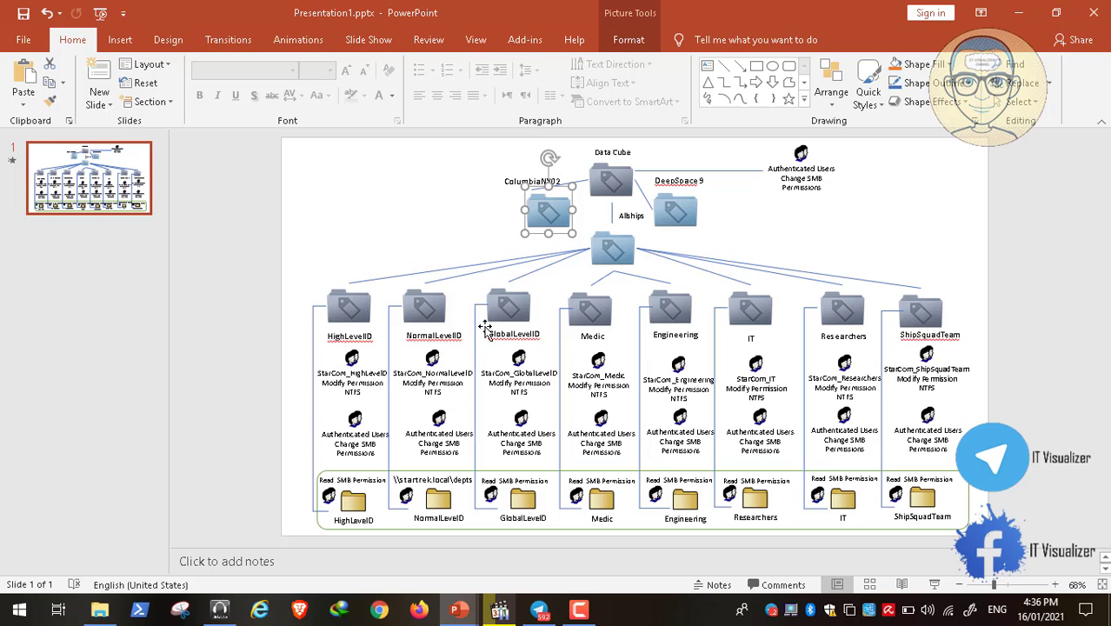
click(364, 380)
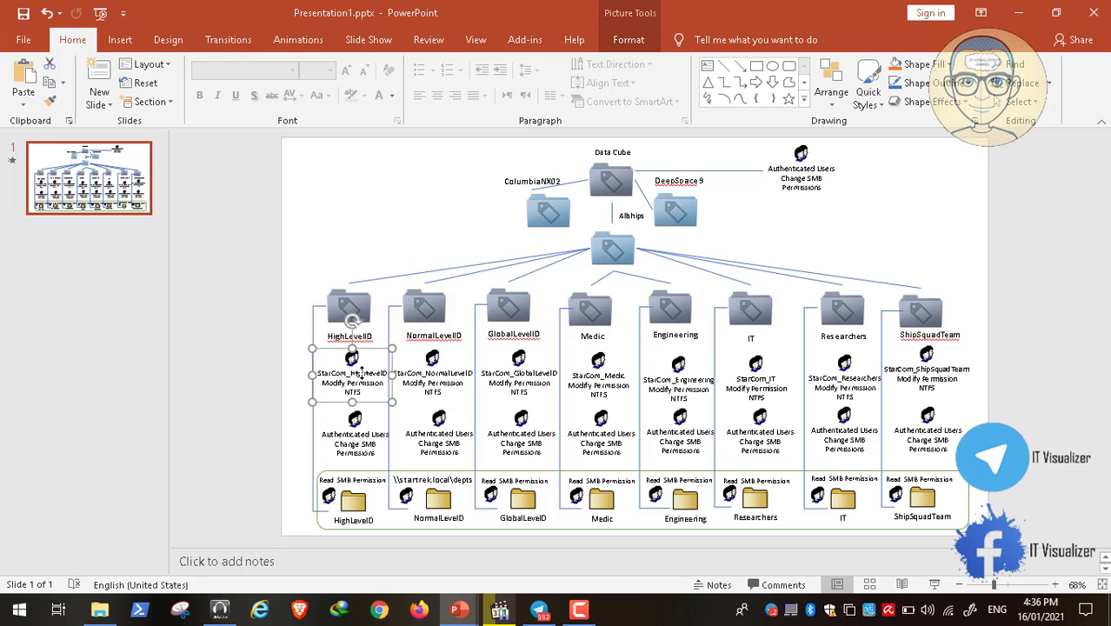
click(451, 370)
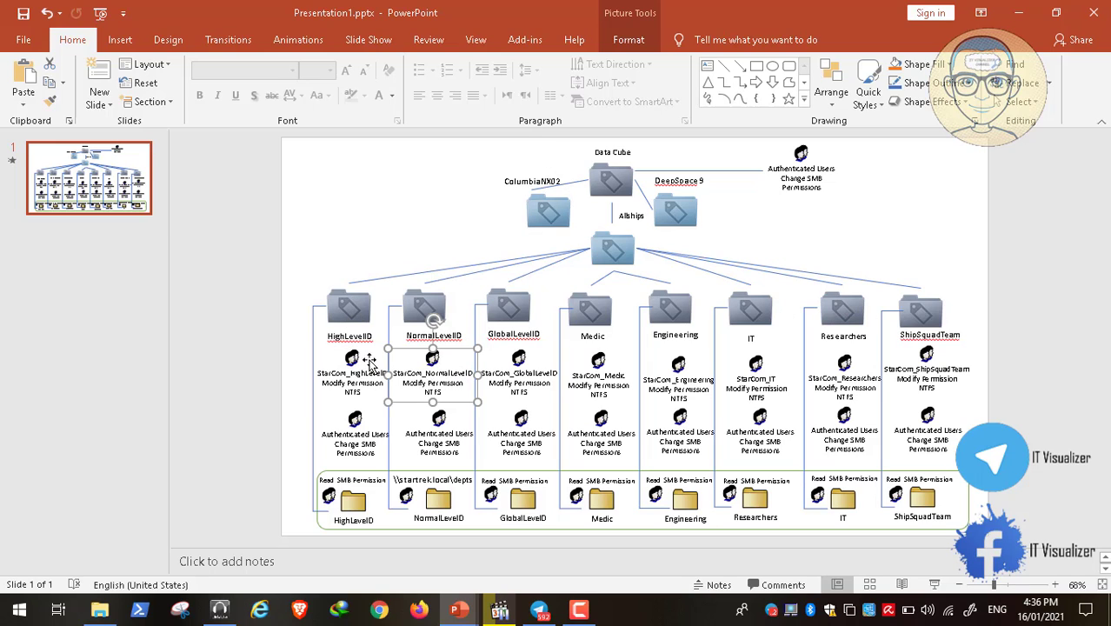
click(354, 318)
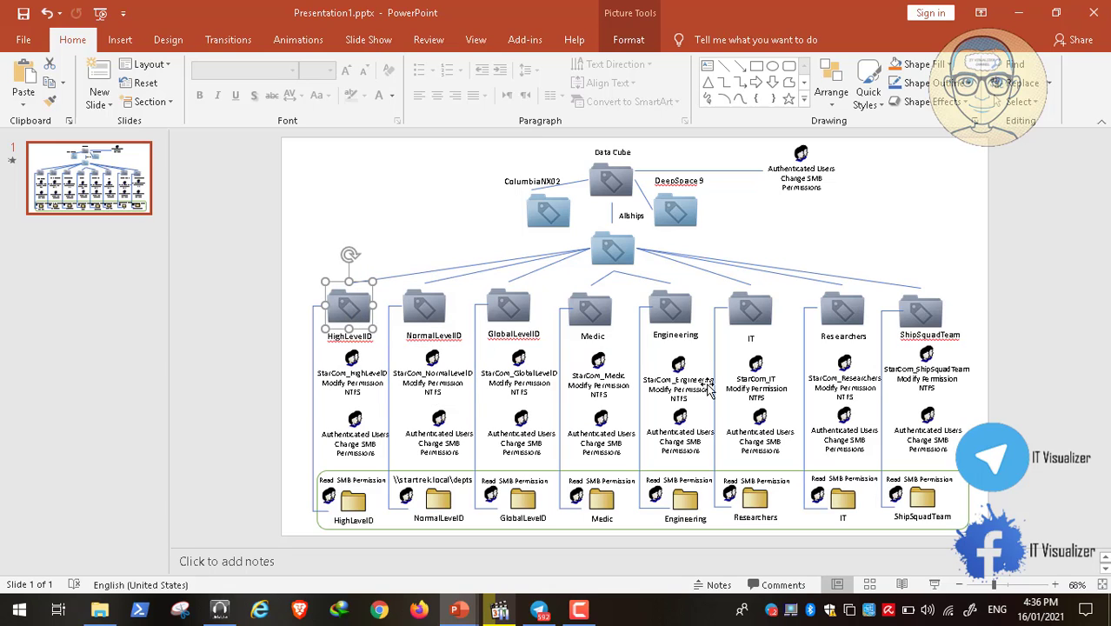
click(752, 311)
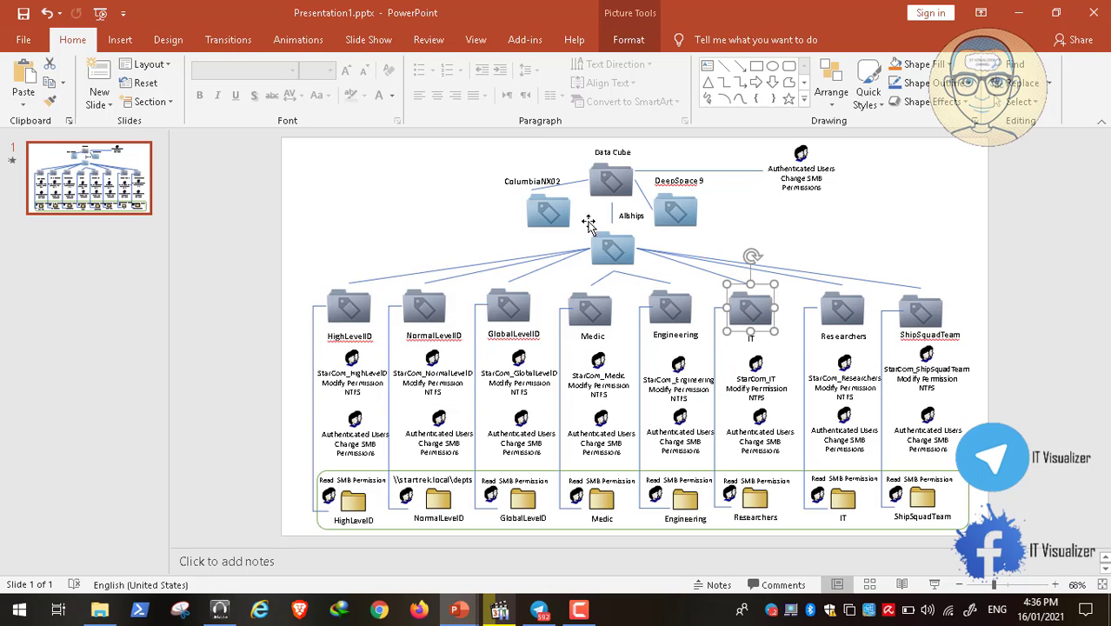
click(542, 212)
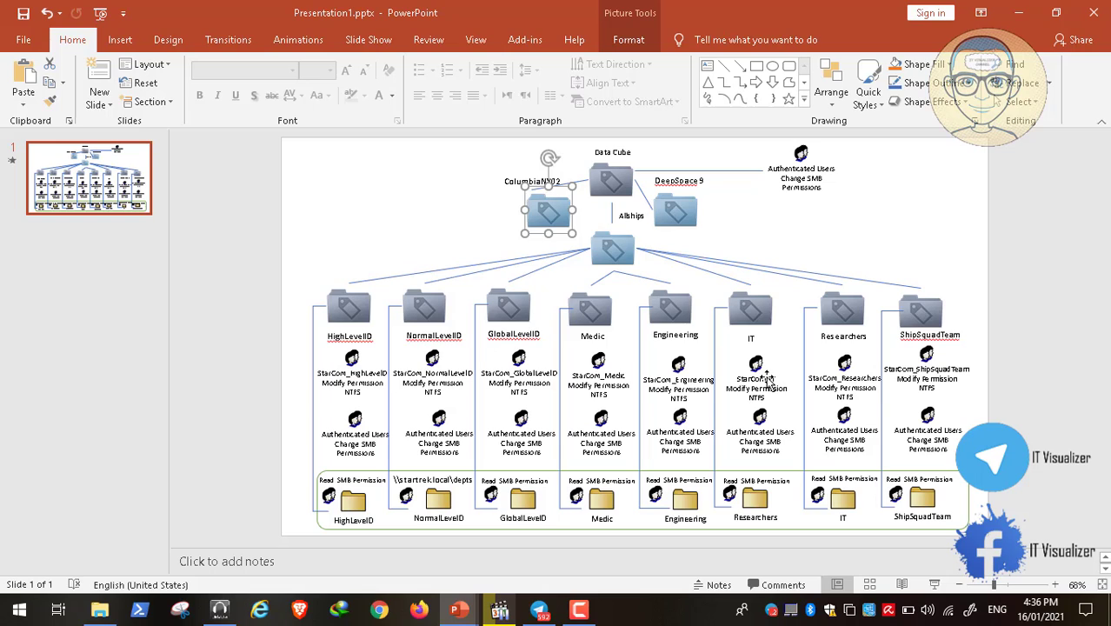
click(766, 374)
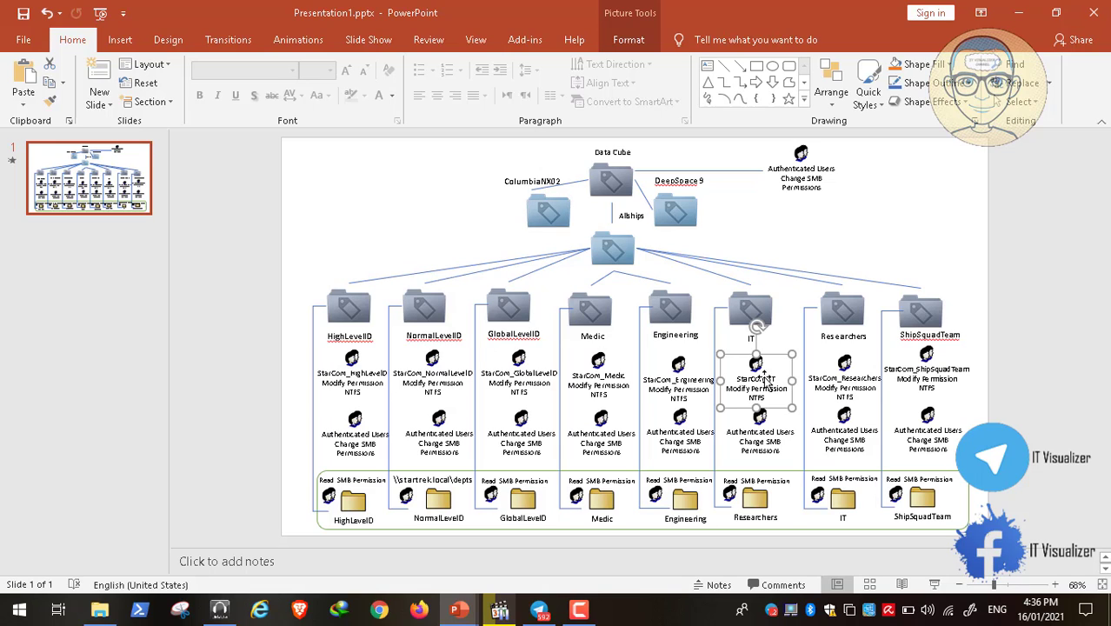
click(554, 212)
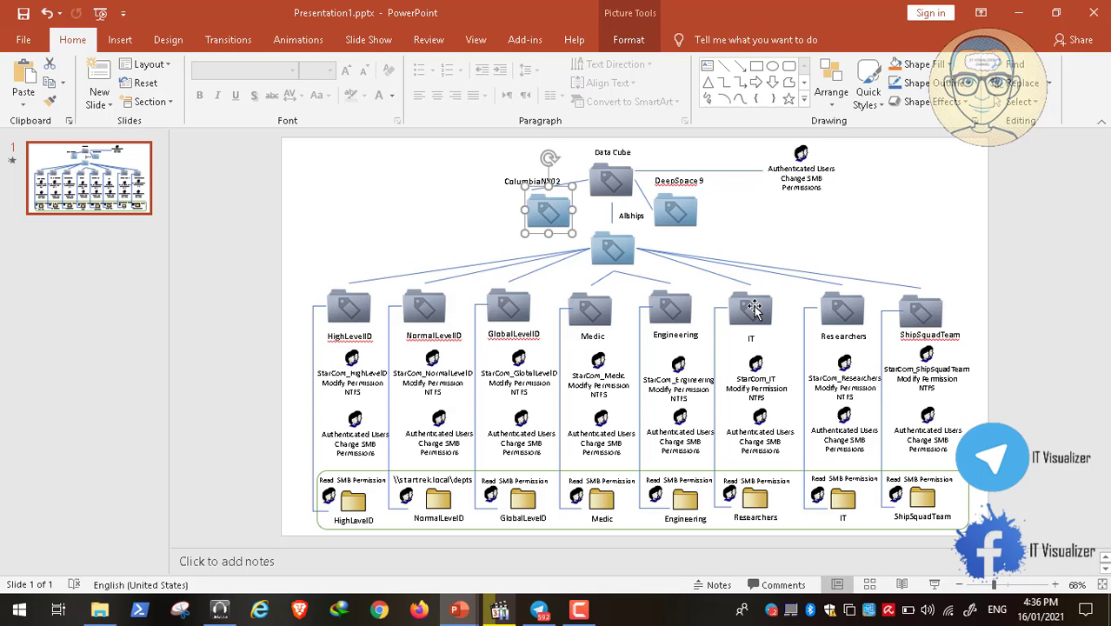
click(753, 306)
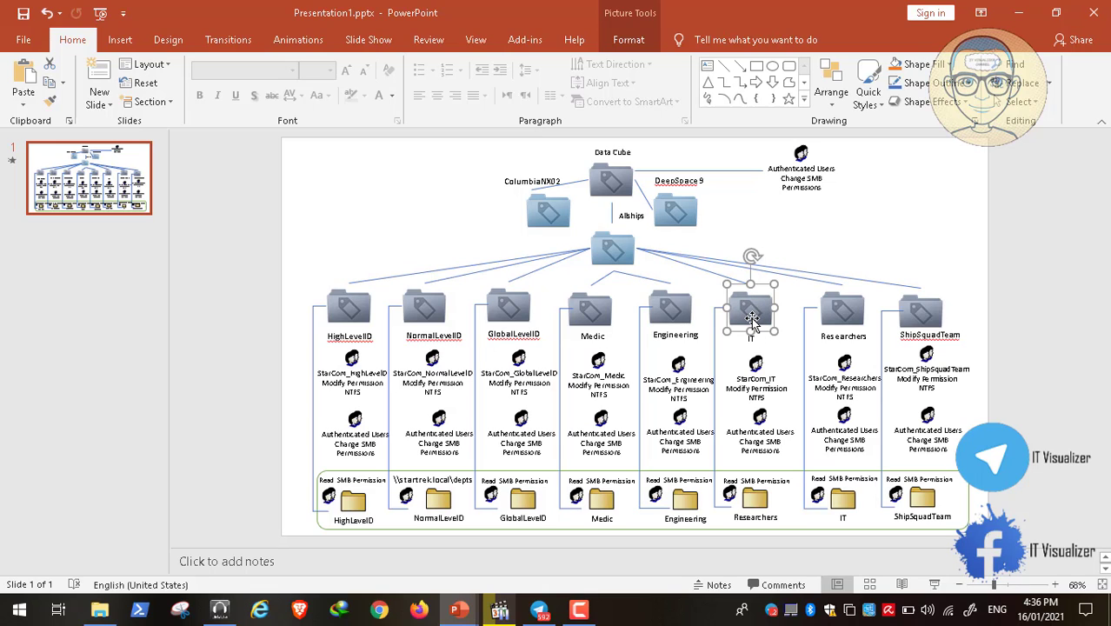
click(758, 389)
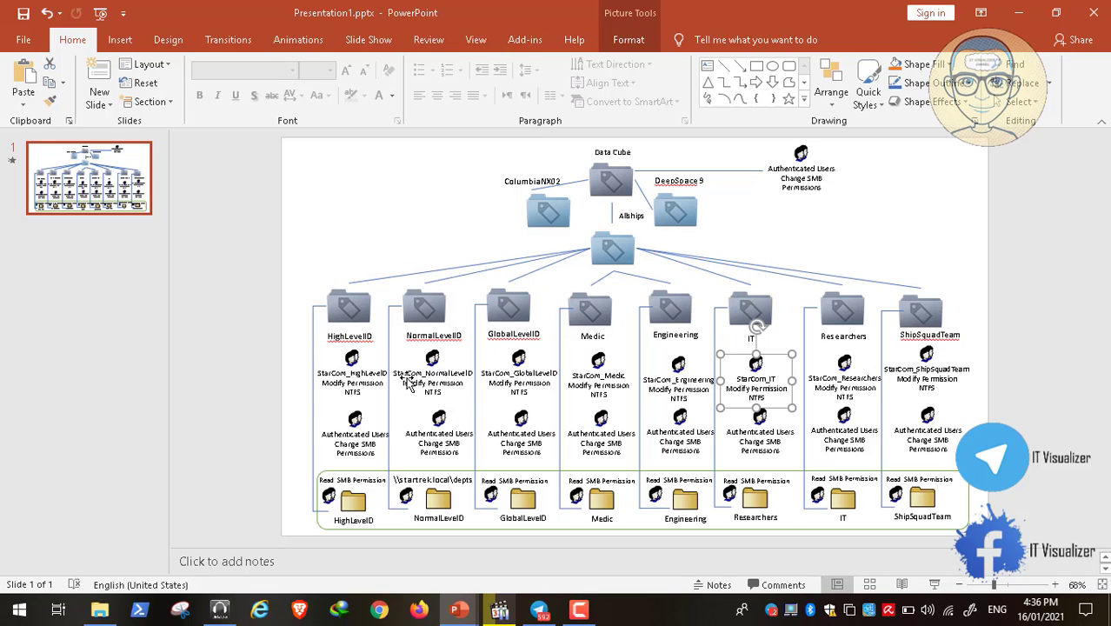
Return to the Telegram channel post, and switch to the media player to show the recorded lab video full screen
click(539, 609)
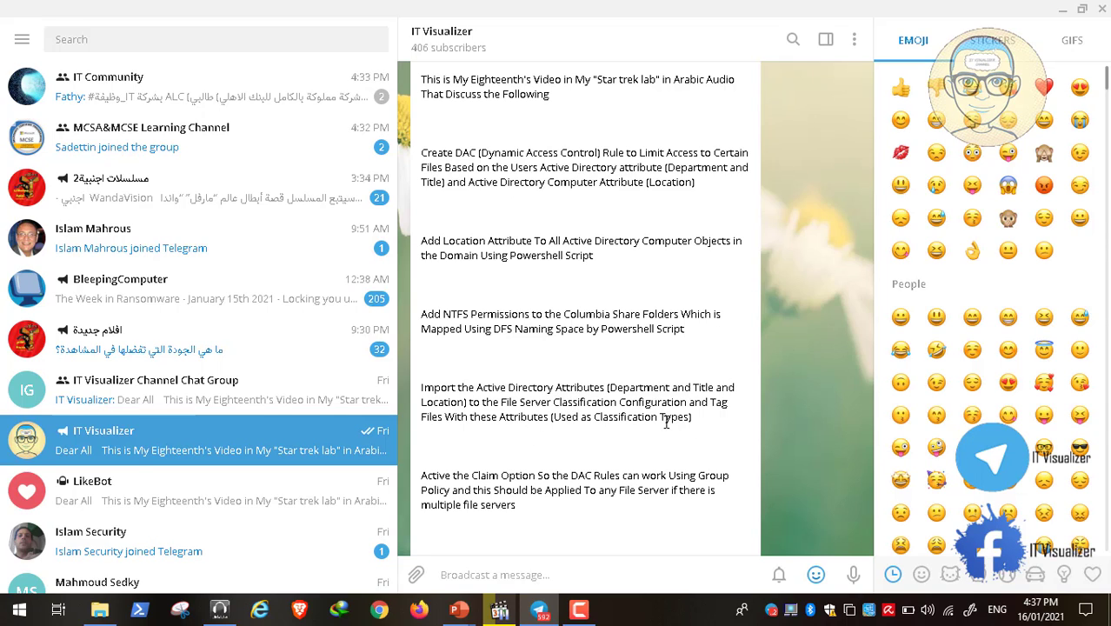
click(500, 611)
double_click(338, 298)
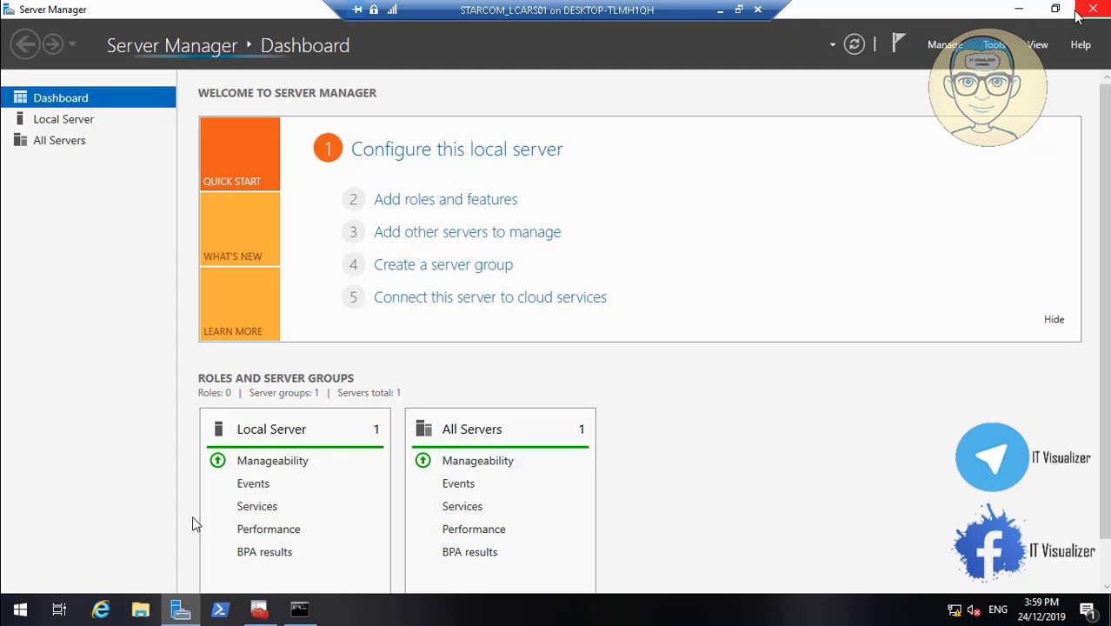
Rewind the lab video to about 25:35 and resume the paused playback
mouse_move(375, 530)
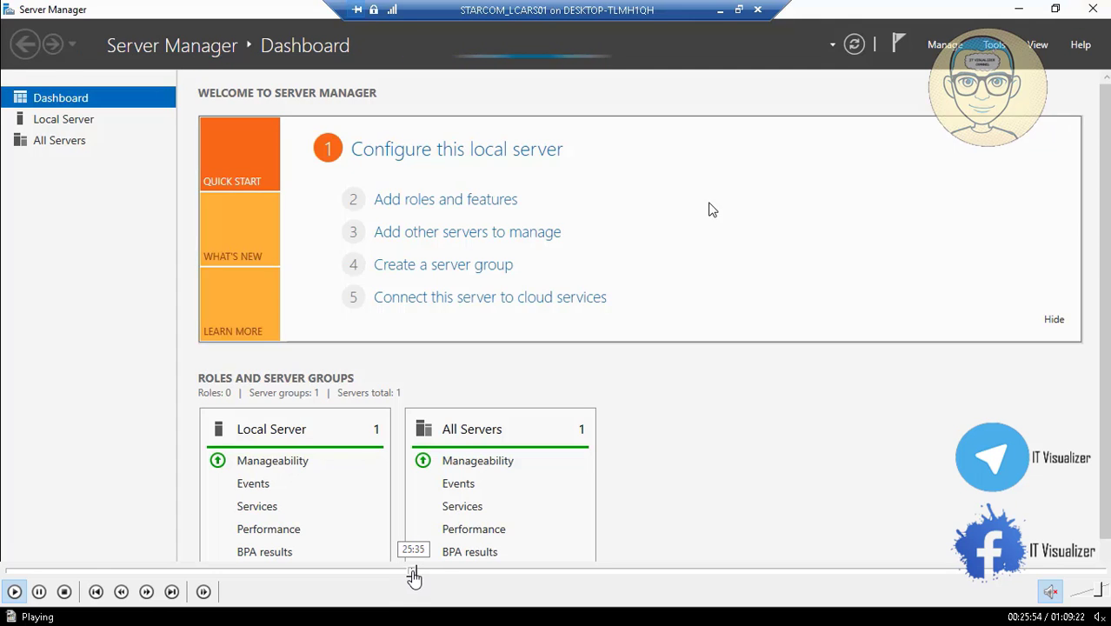
click(414, 574)
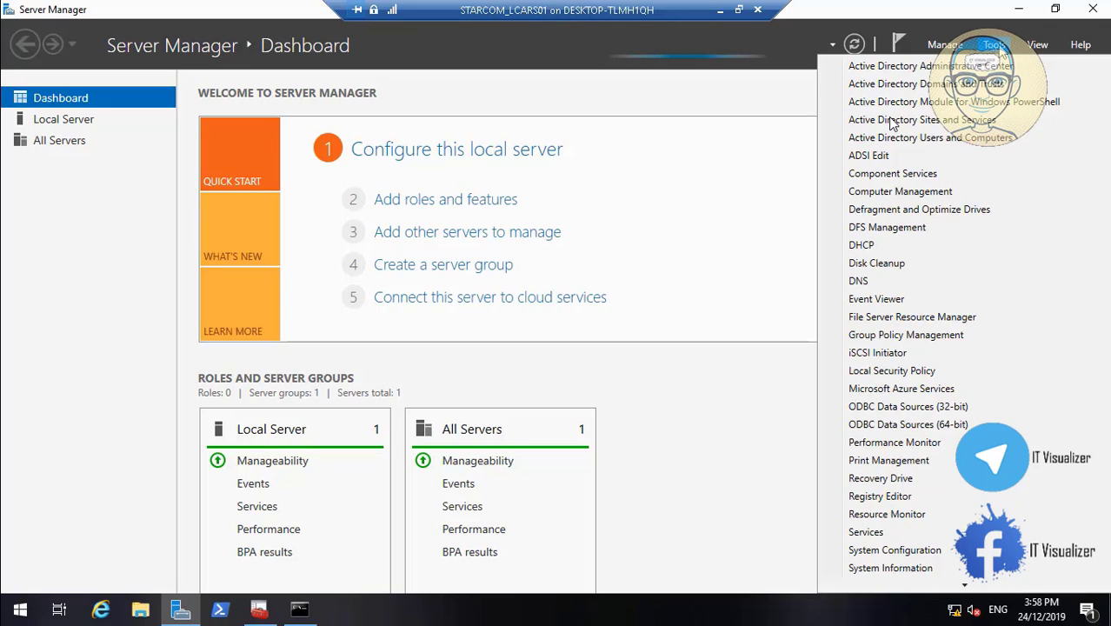
mouse_move(207, 600)
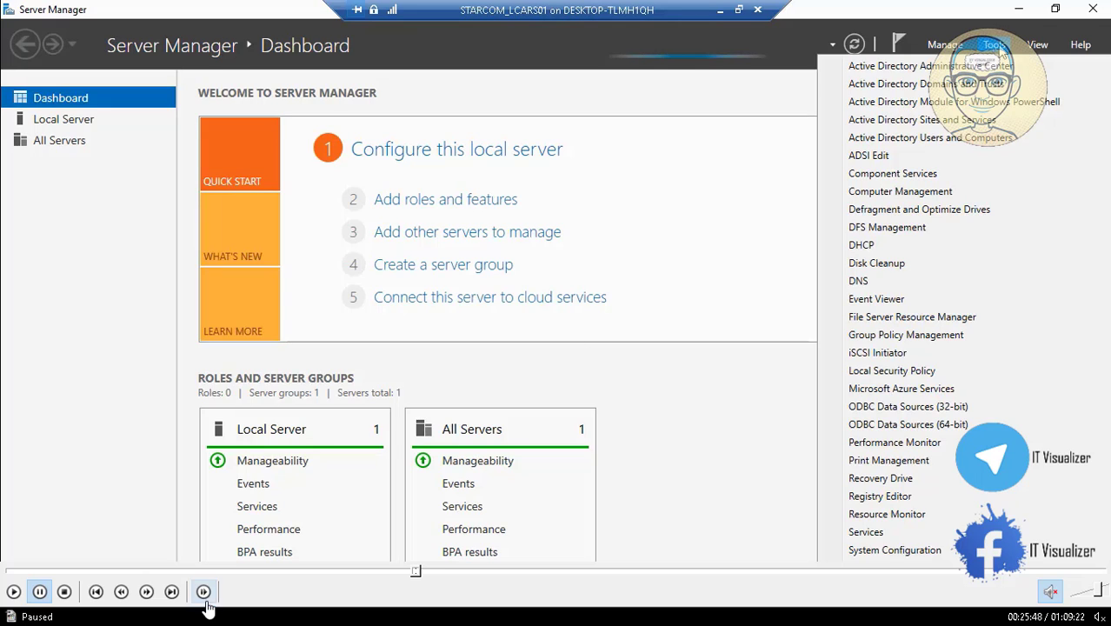
click(18, 598)
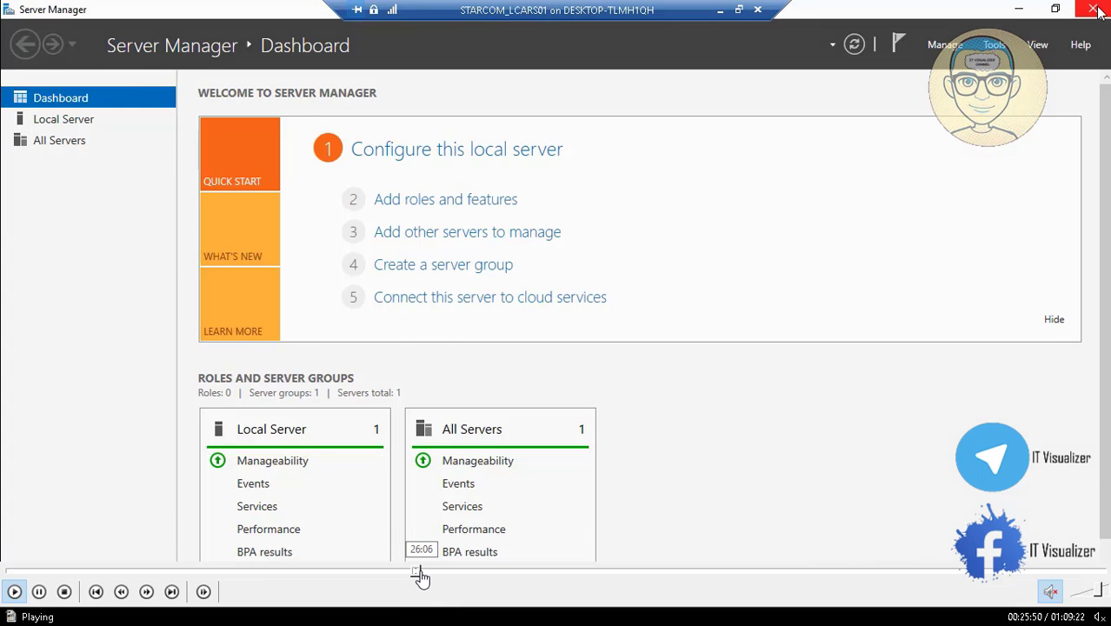
Seek through the lab video between about 26:03 and 26:34 to locate the opening of the server's Windows Administrative Tools
click(418, 571)
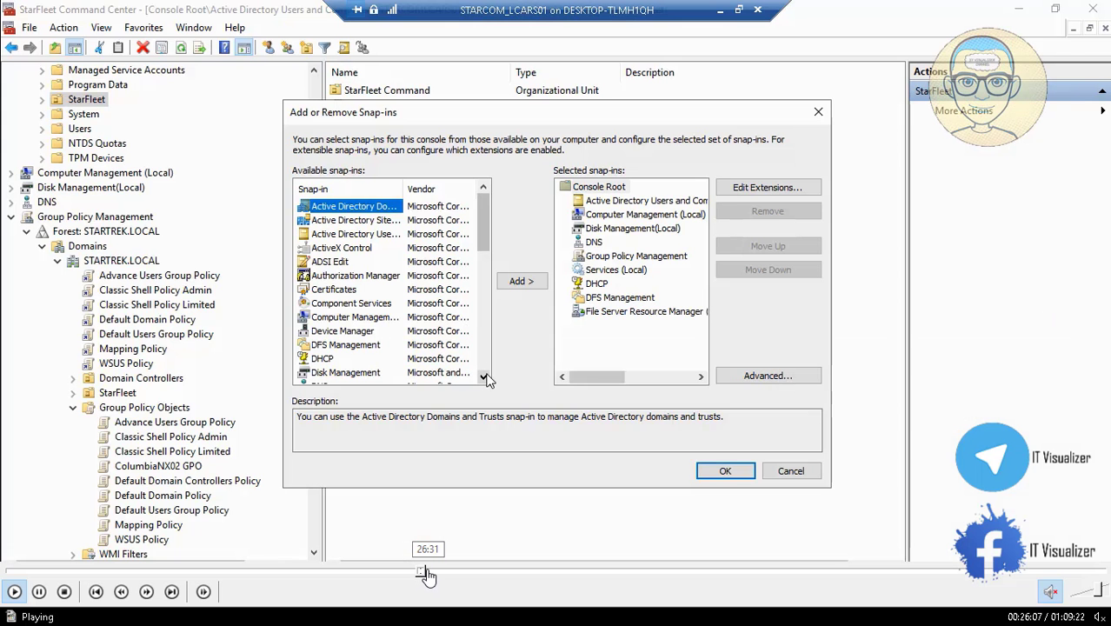
click(425, 574)
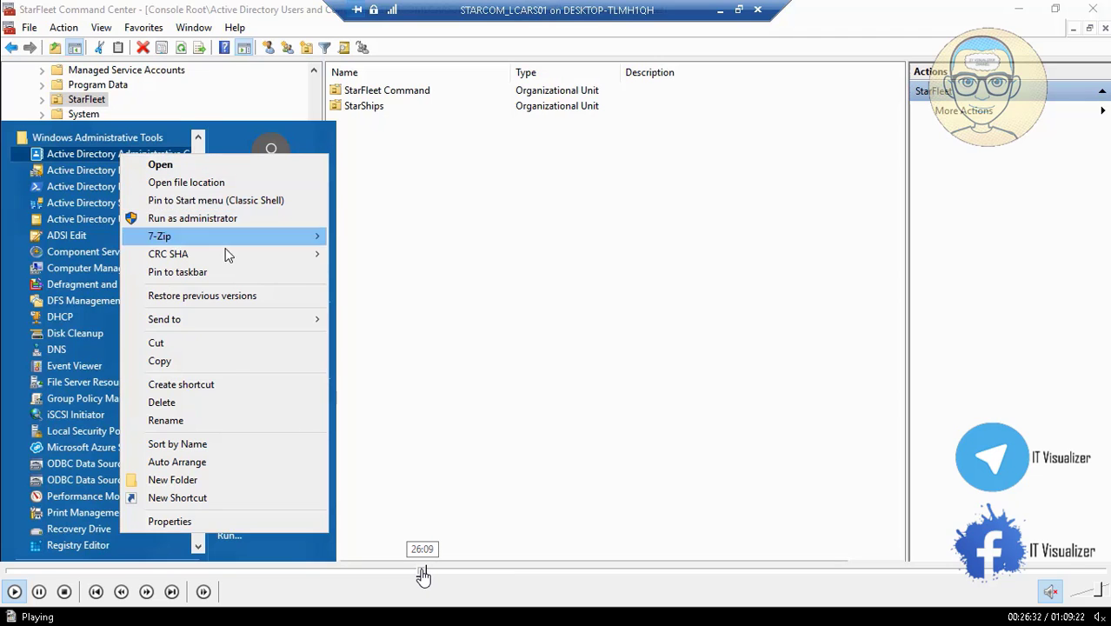
click(424, 574)
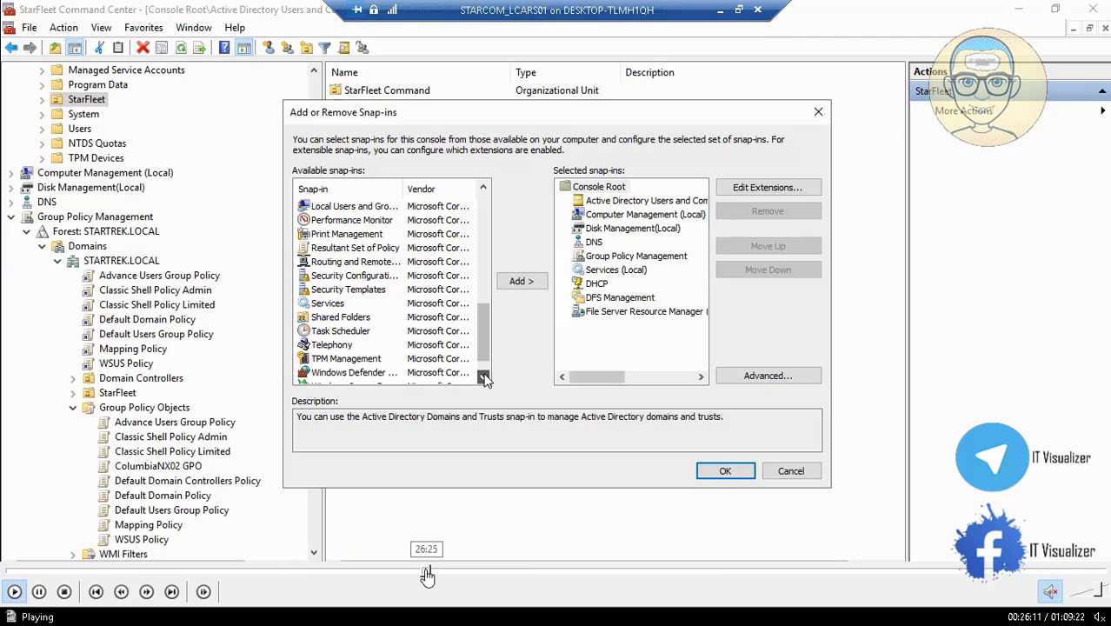
click(426, 574)
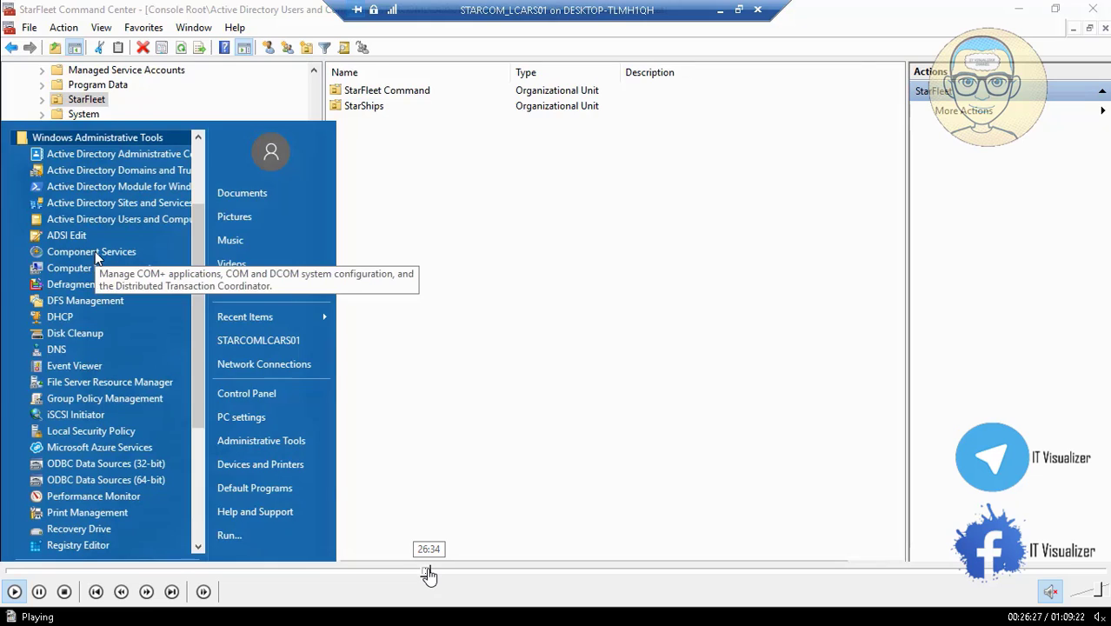
click(424, 574)
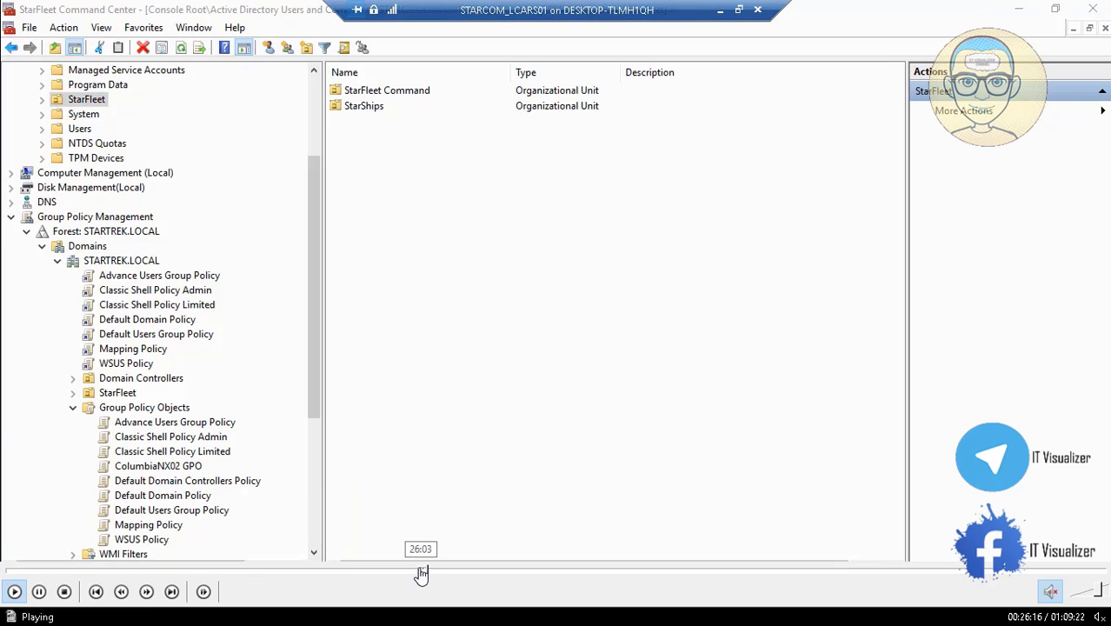
click(420, 573)
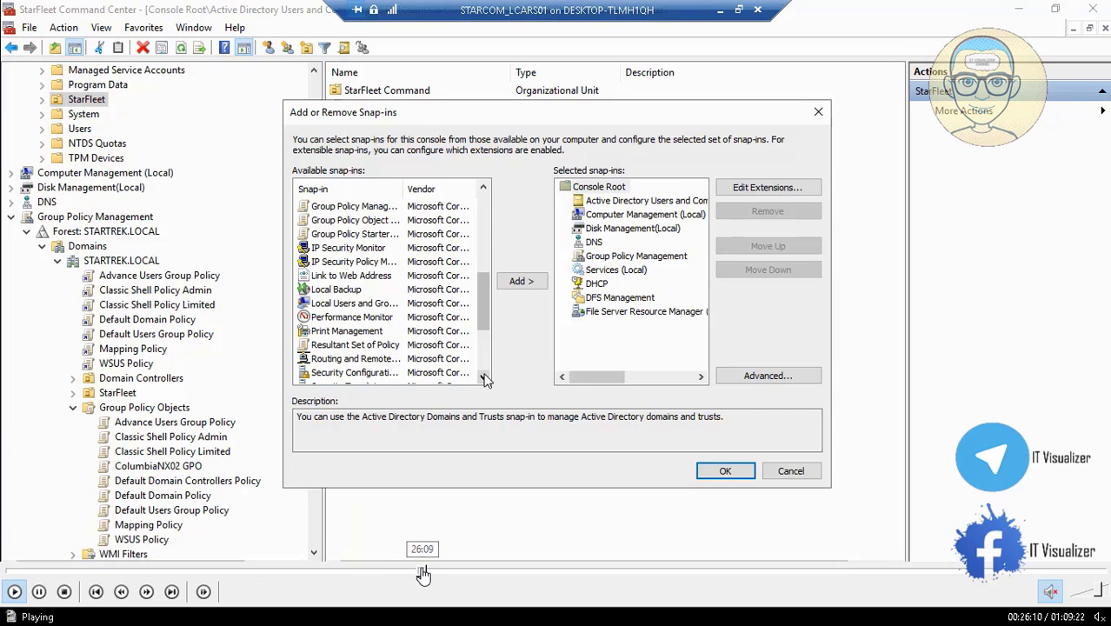
click(424, 574)
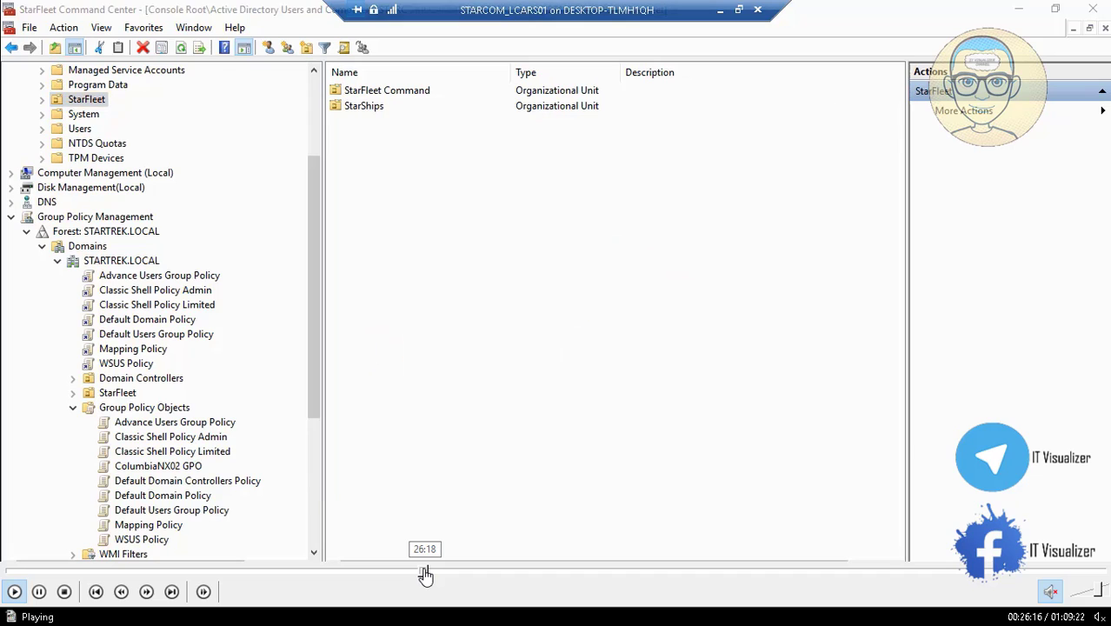
click(426, 574)
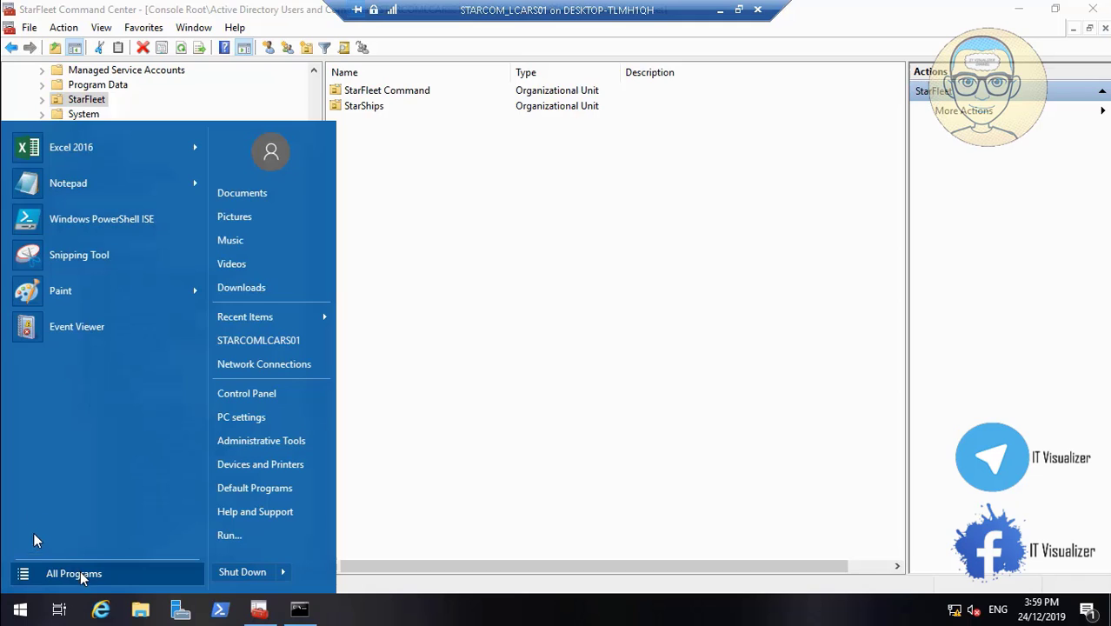
Find Active Directory Administrative Center among the Windows Administrative Tools and pin it to the taskbar
click(80, 576)
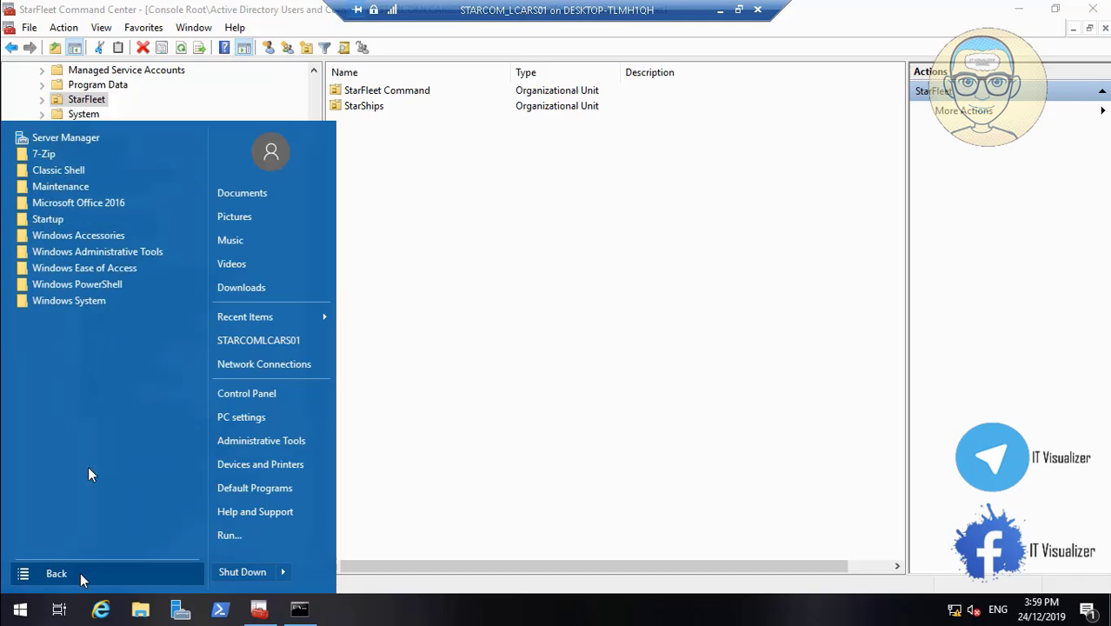
click(96, 251)
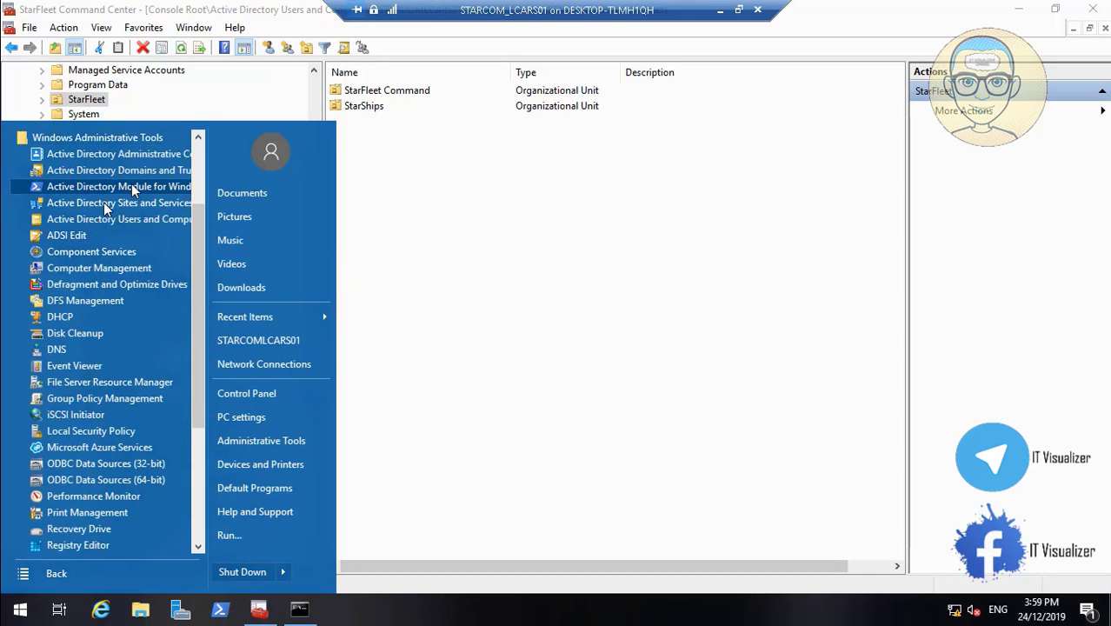
right_click(111, 155)
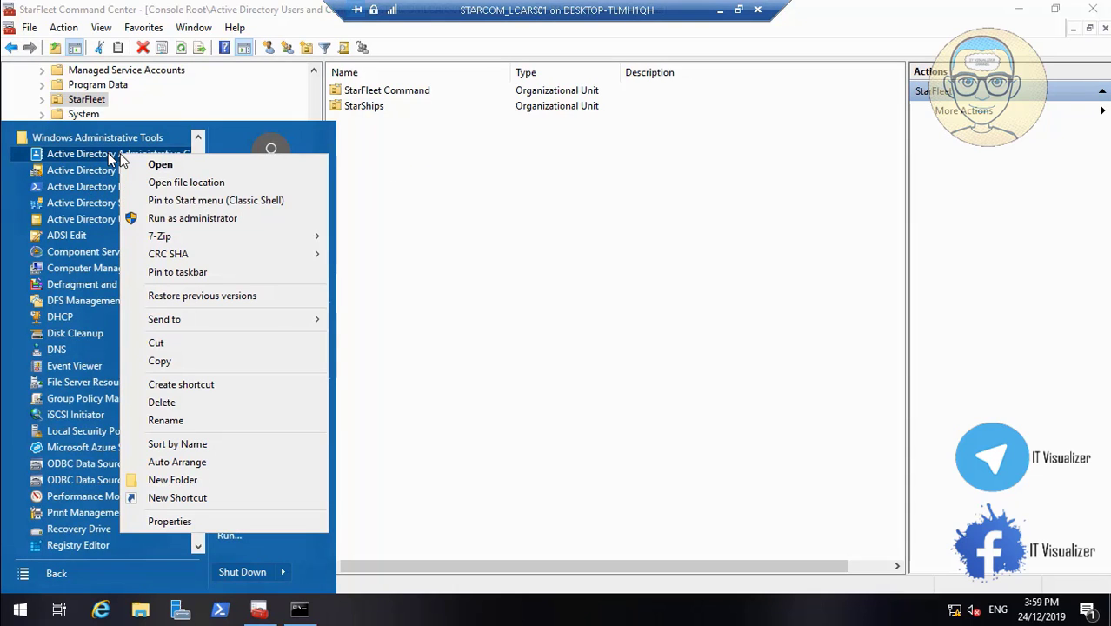
click(229, 271)
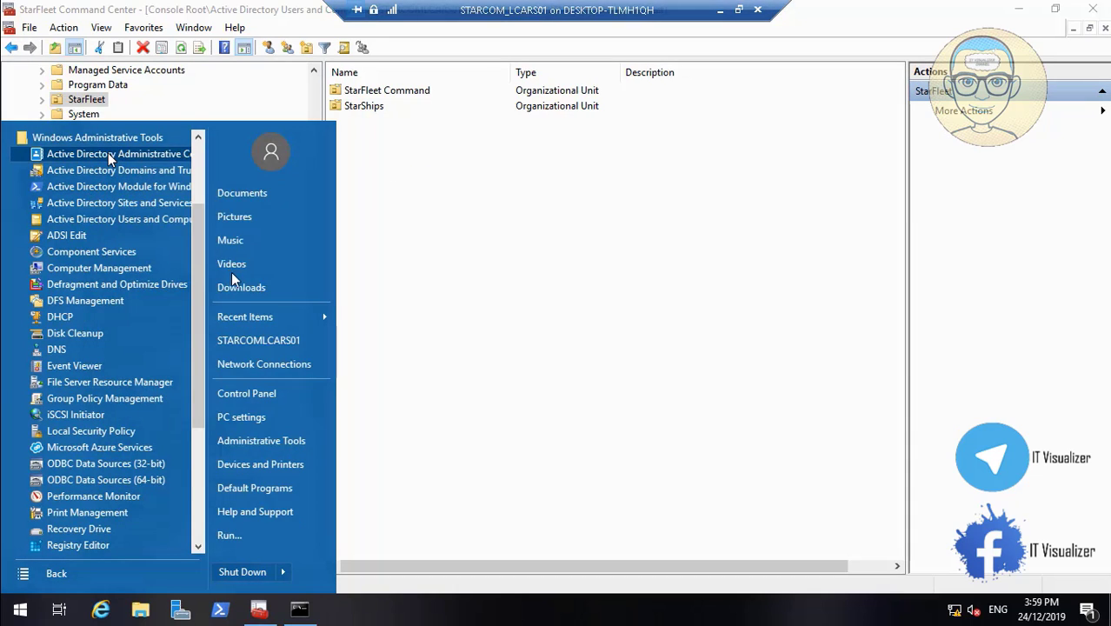
Close the Command Prompt window and minimize the StarFleet Command Center console
click(298, 611)
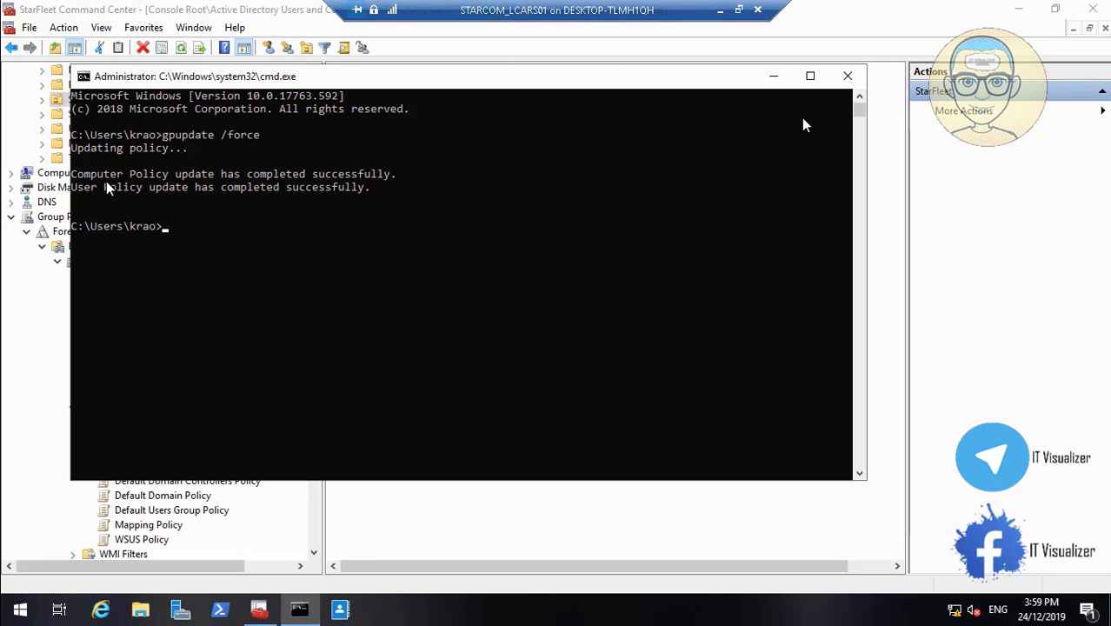
click(847, 76)
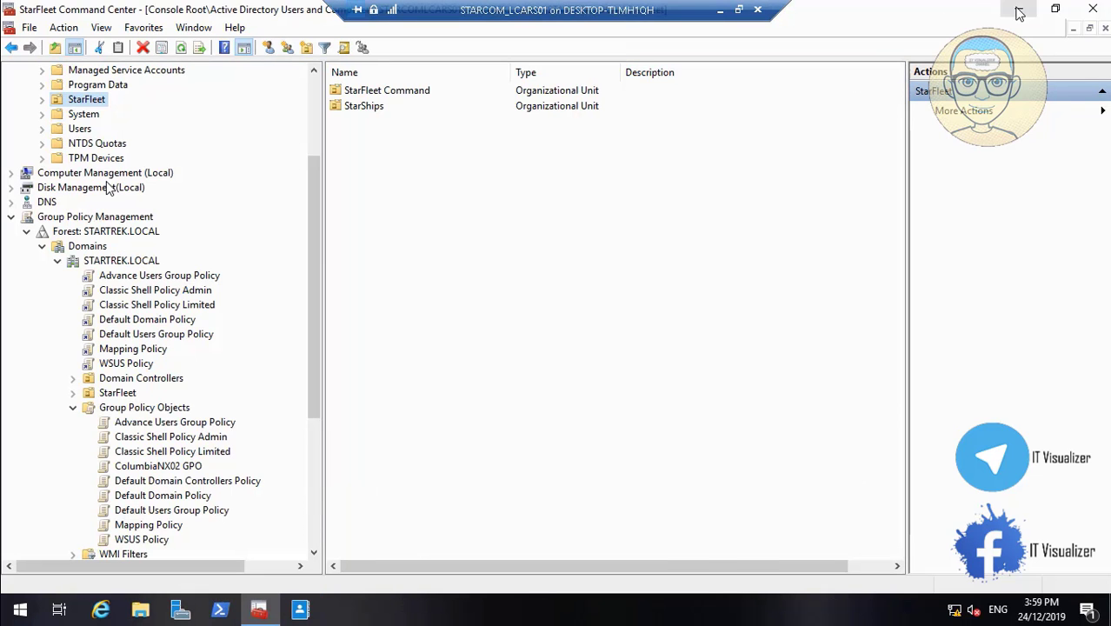
click(1020, 12)
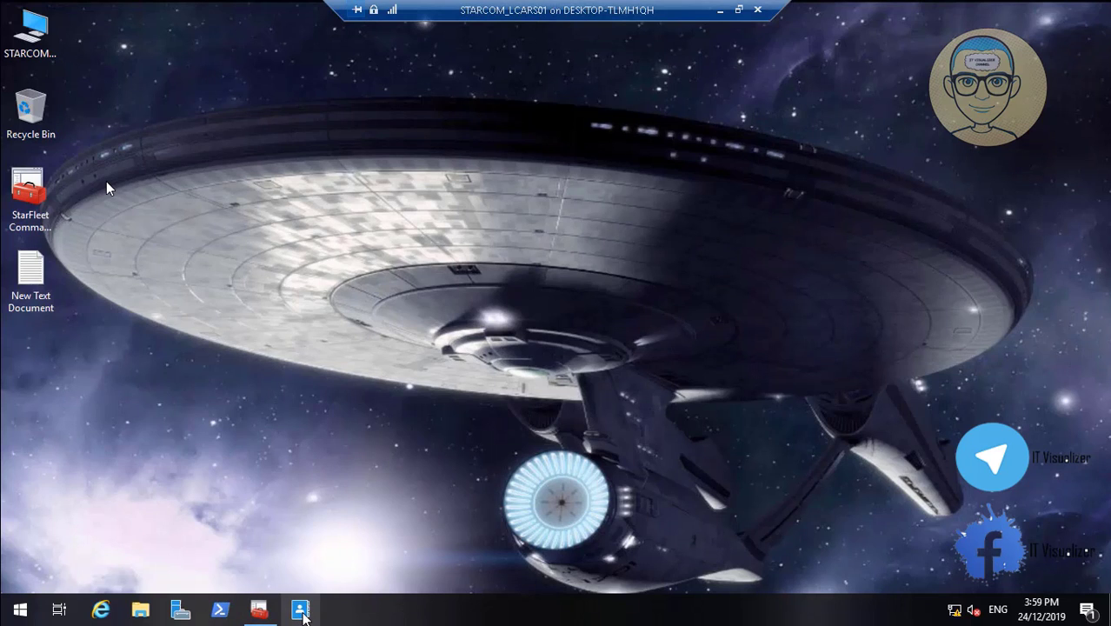
Launch Active Directory Administrative Center, minimize the screen recorder on the local desktop, and return to the remote session to maximize the center's window
click(300, 611)
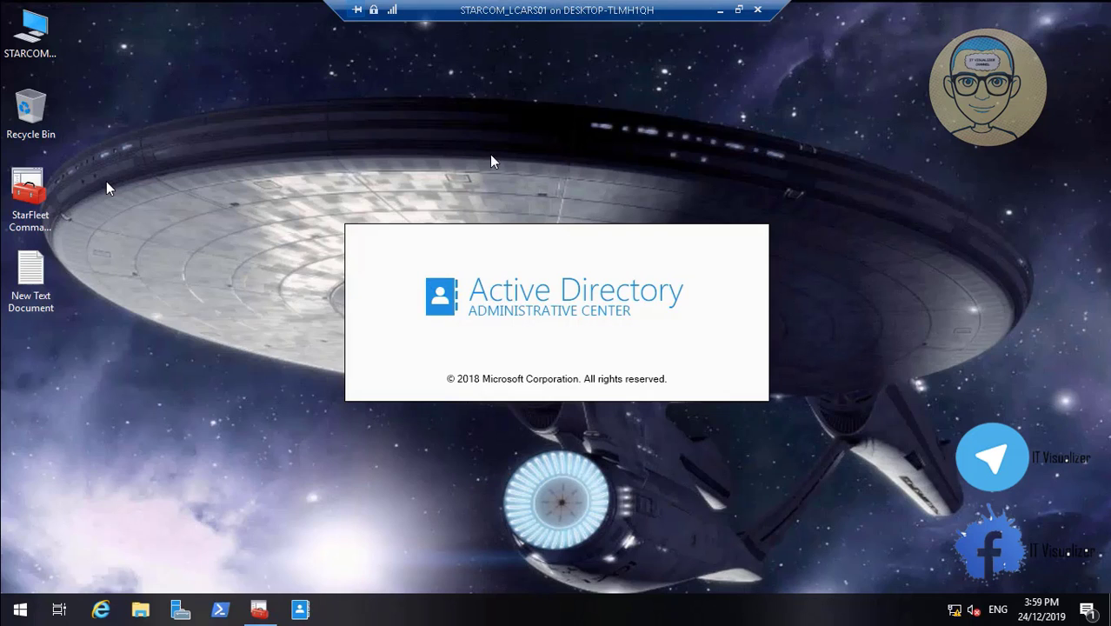
click(717, 11)
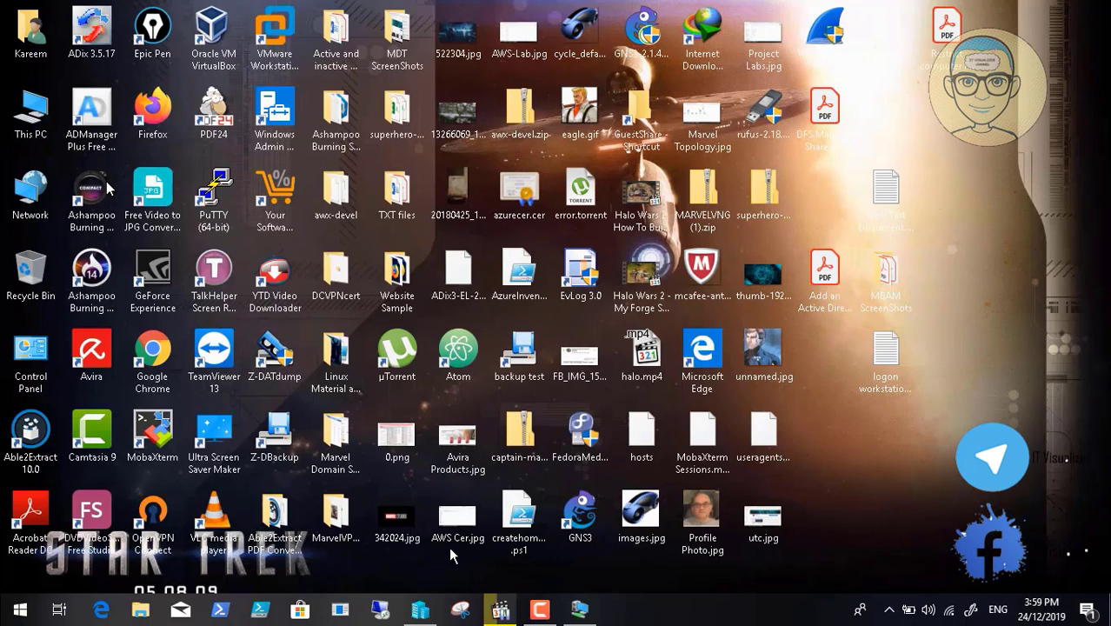
click(541, 611)
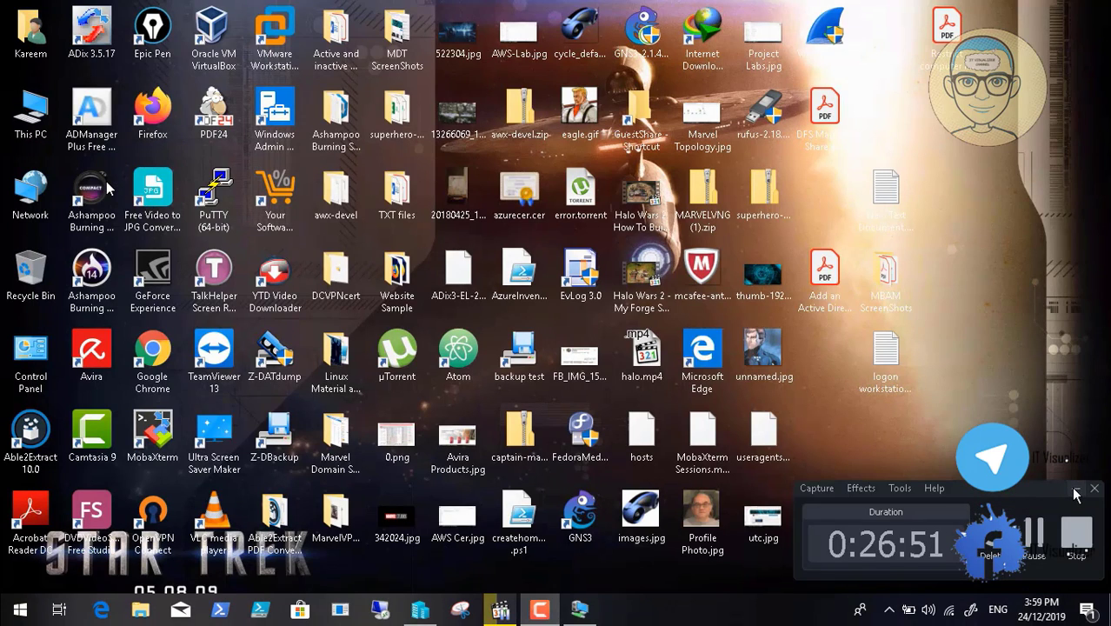
click(1075, 487)
click(580, 611)
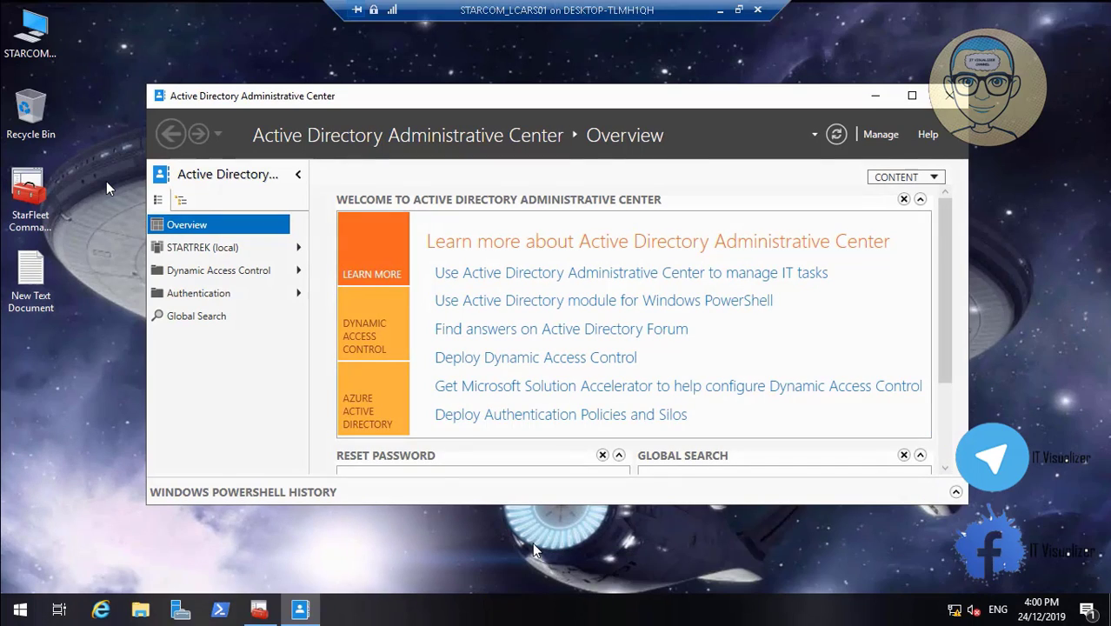
click(912, 96)
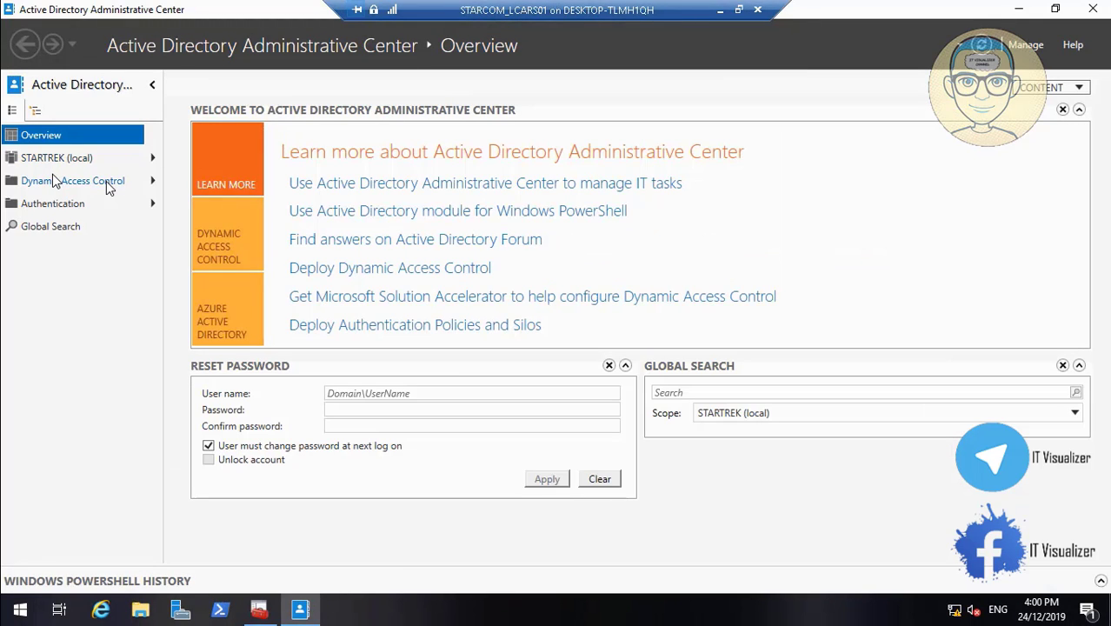
Open Dynamic Access Control, then pause the screen recorder on the local desktop and return to the administrative center in the remote session
click(106, 181)
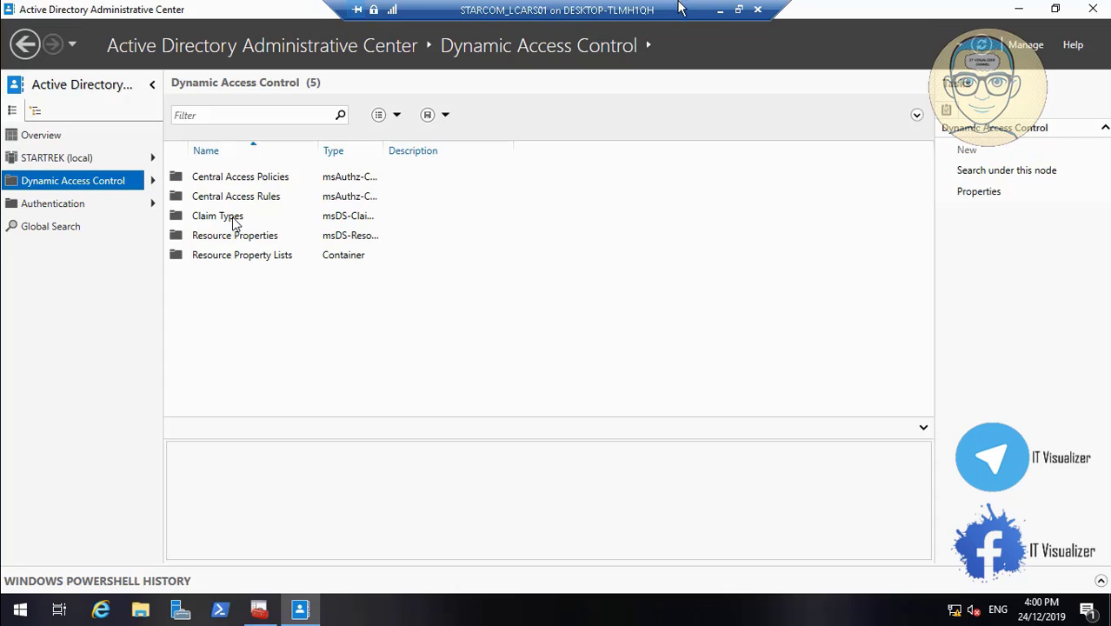
click(720, 10)
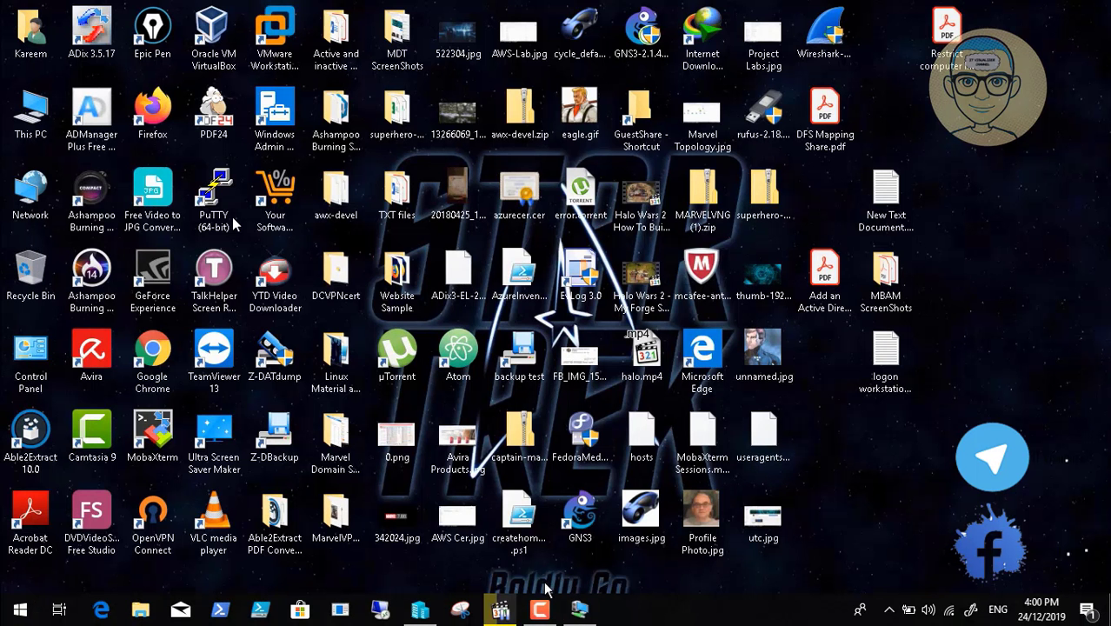
click(539, 609)
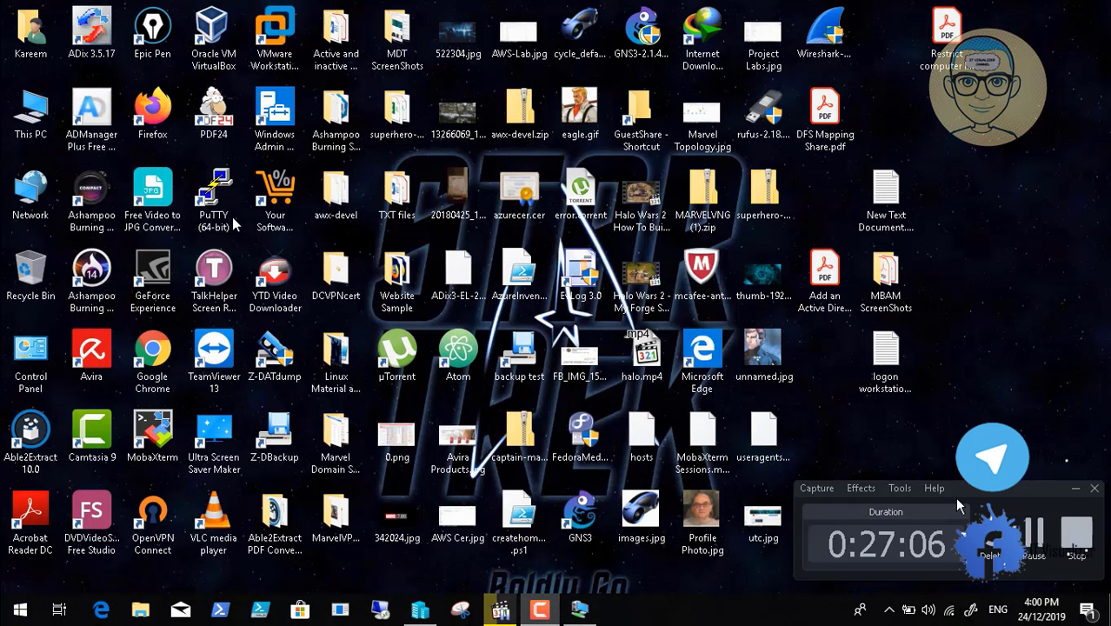
click(1034, 534)
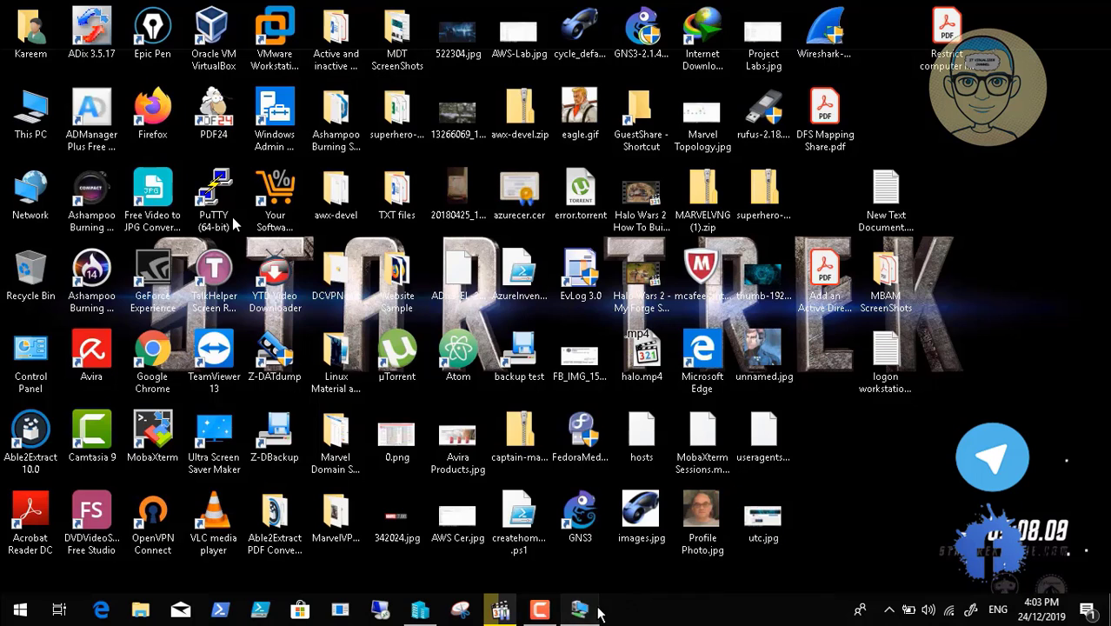
click(580, 609)
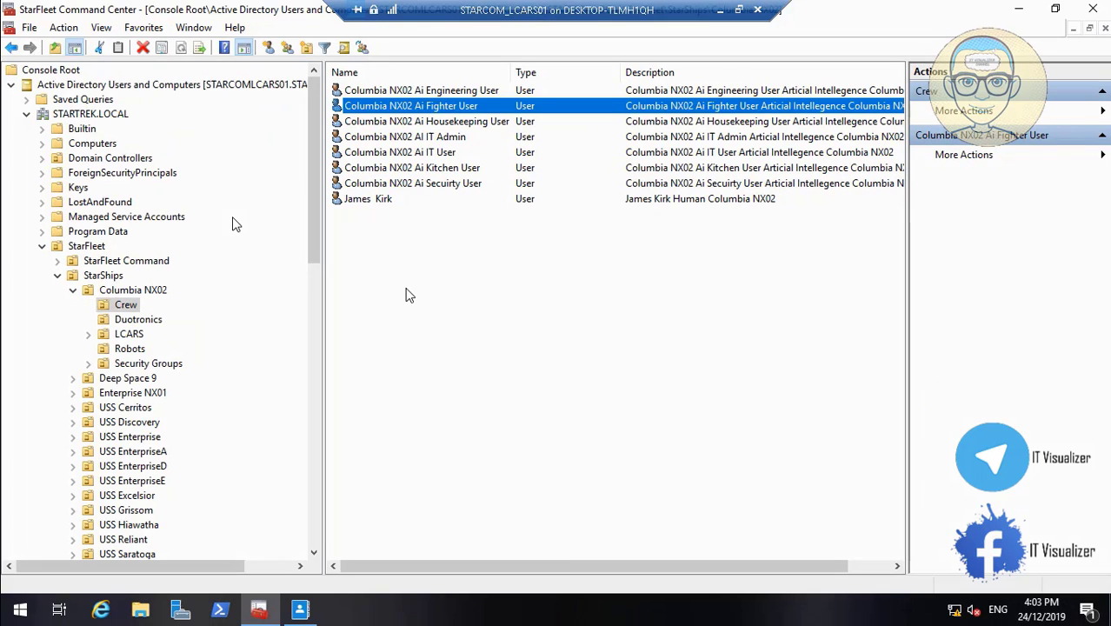
click(301, 609)
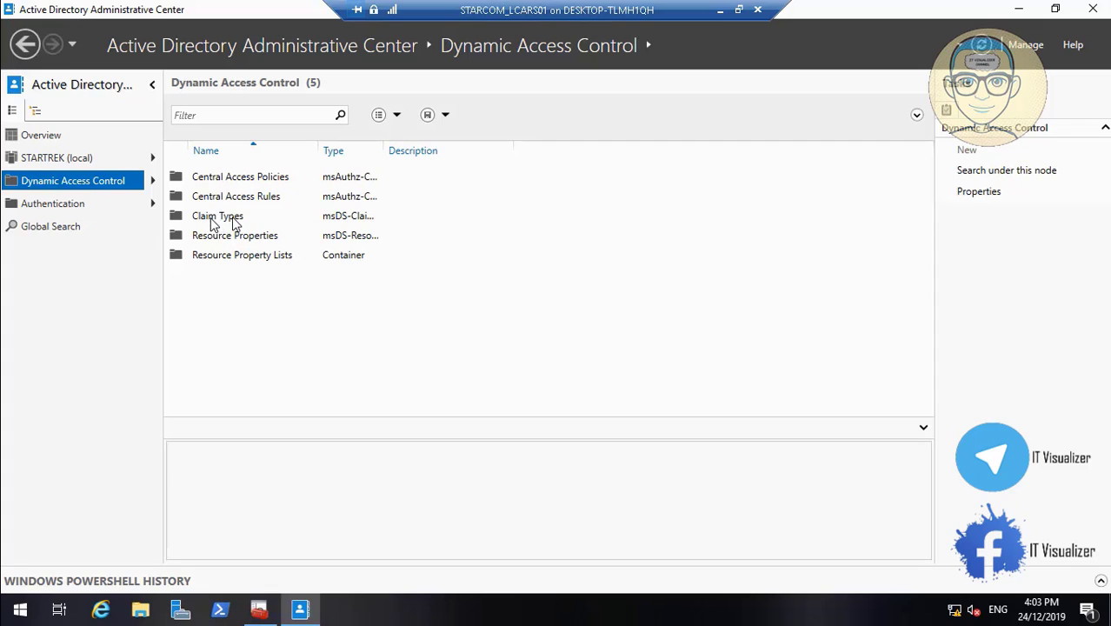
Open the Claim Types container under Dynamic Access Control to view the existing claim types
click(214, 219)
right_click(211, 219)
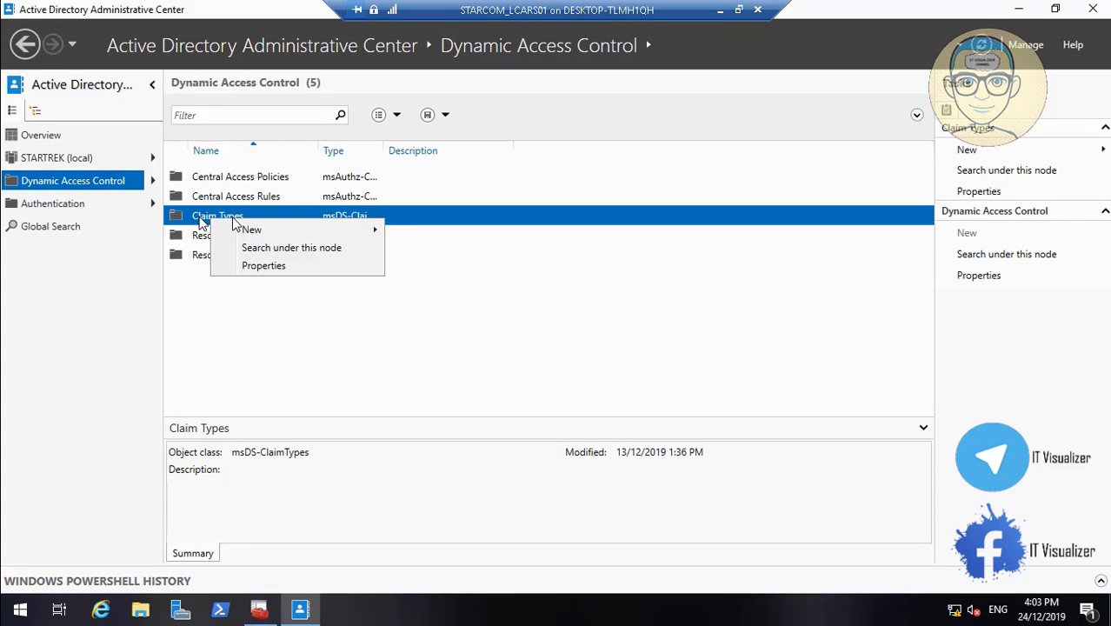
click(197, 219)
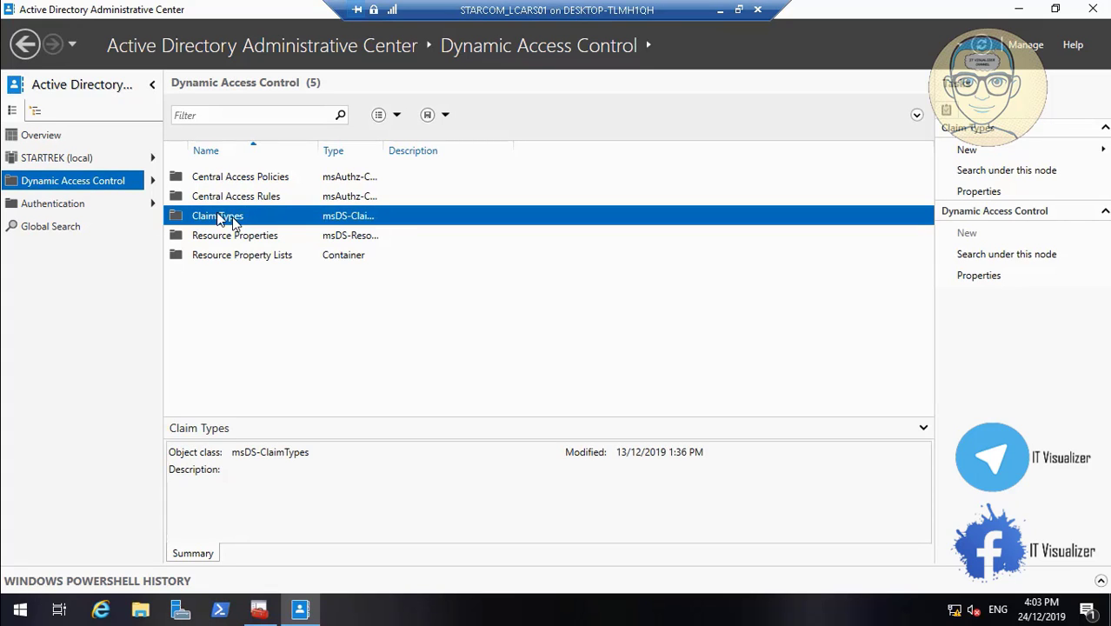
double_click(230, 220)
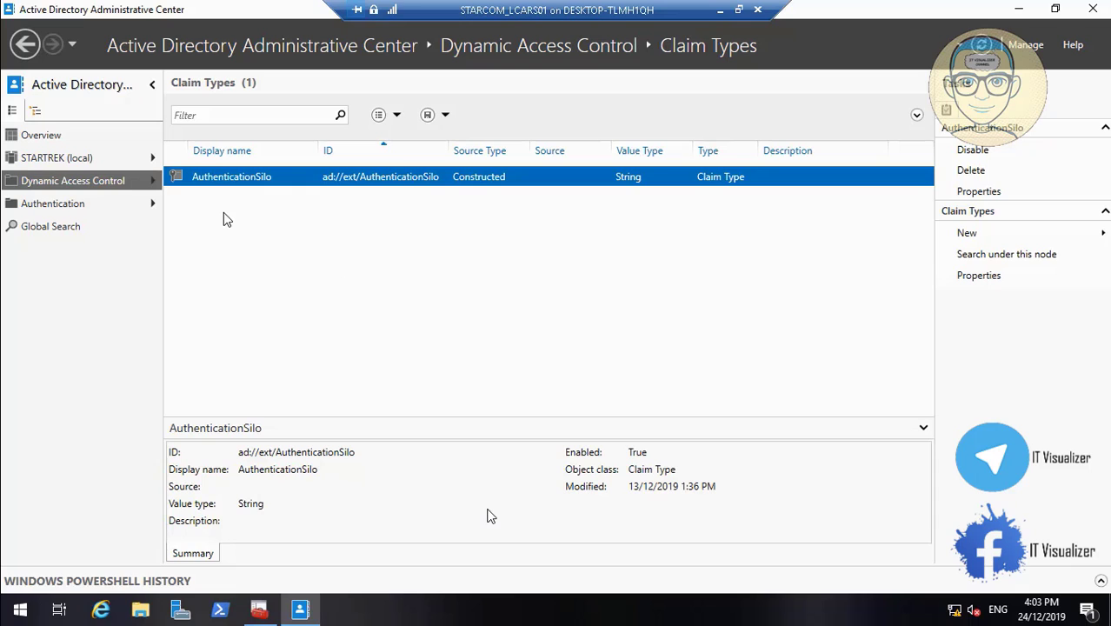
Seek through the lab video between about 27:10 and 27:45 to locate the claim type creation, and resume playback from 27:20
mouse_move(494, 574)
click(449, 574)
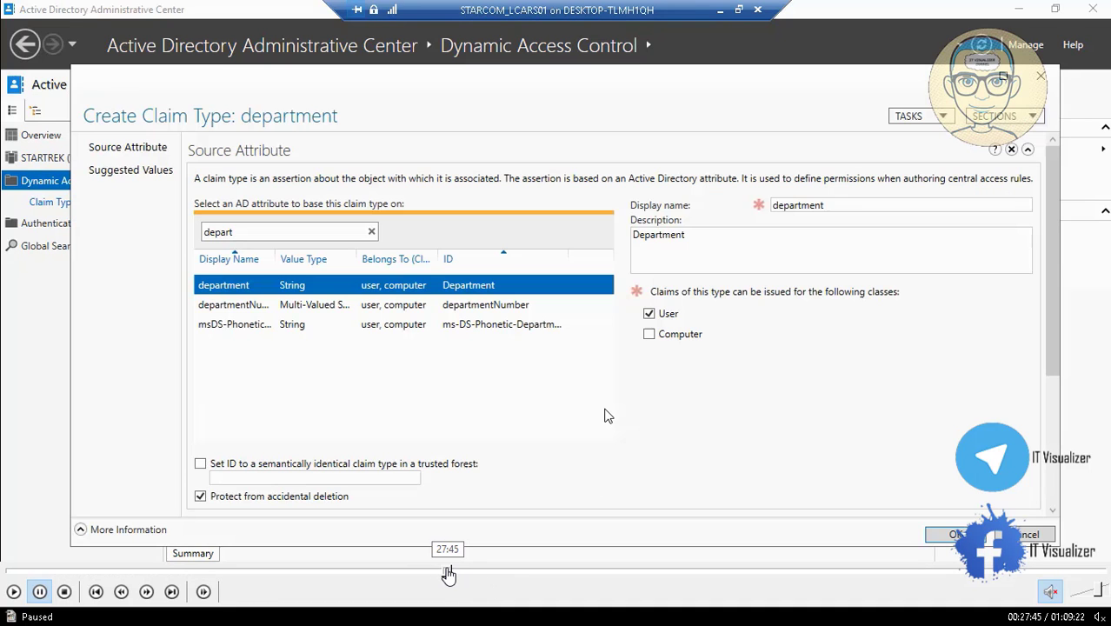
click(443, 574)
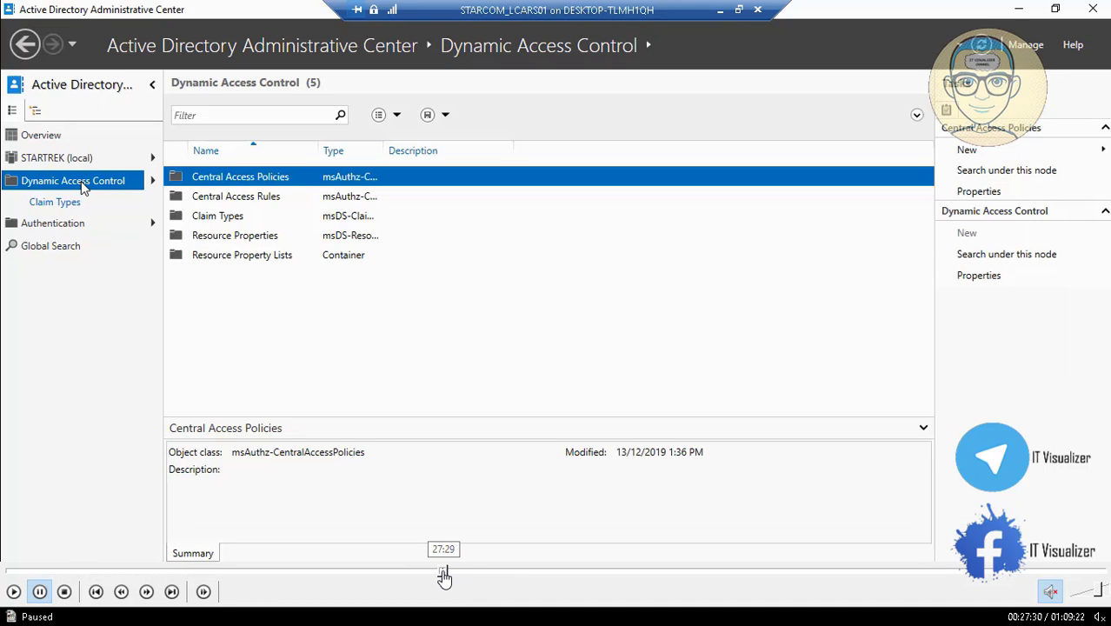
click(441, 574)
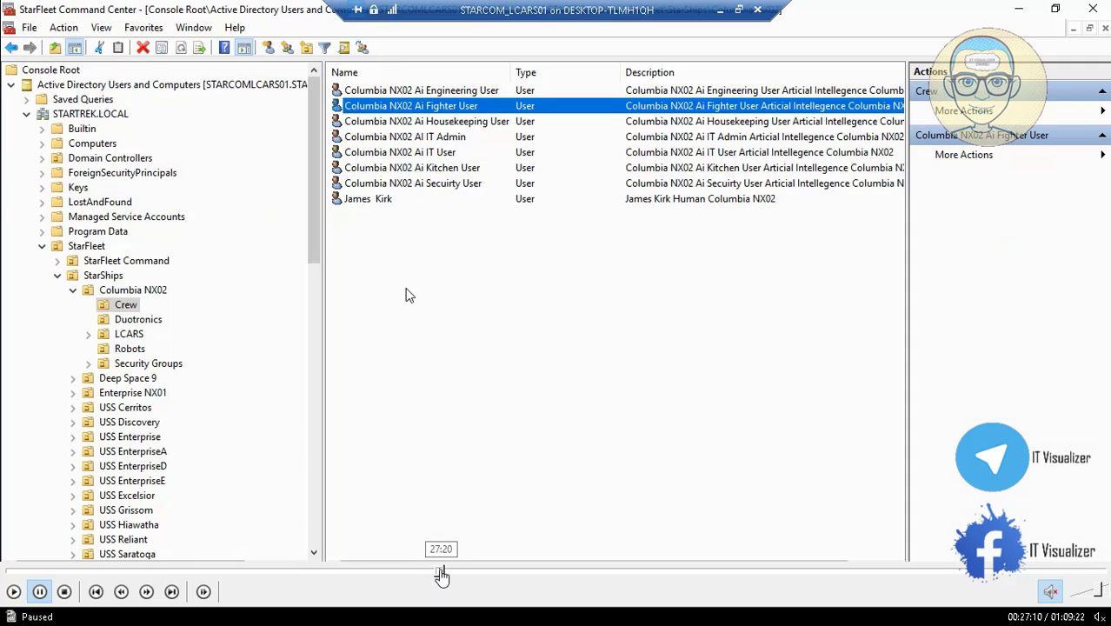
click(441, 573)
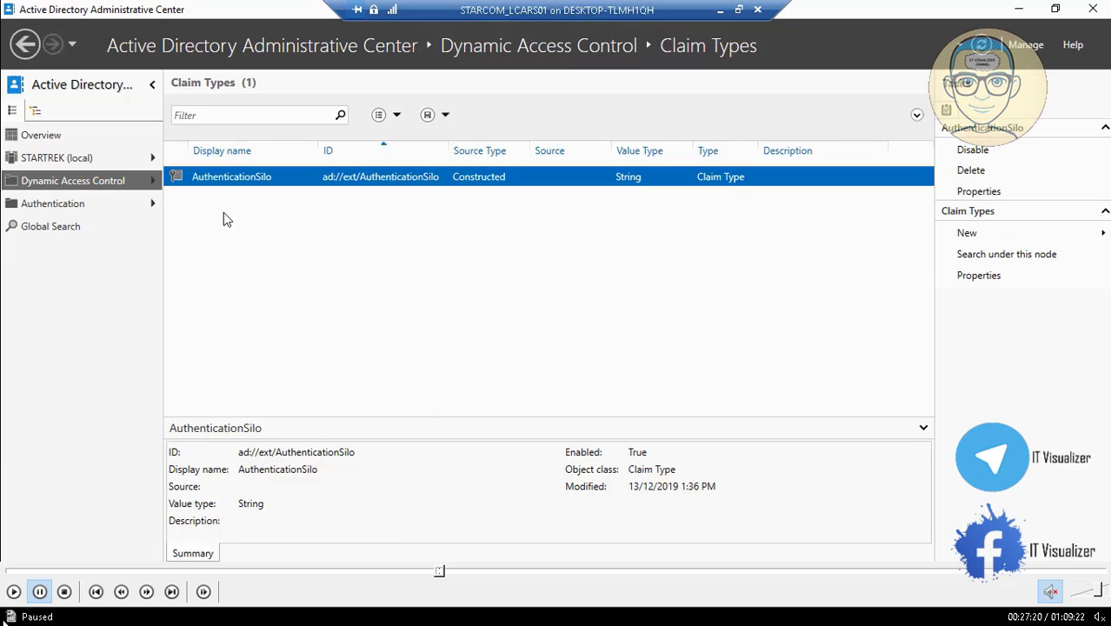
click(12, 595)
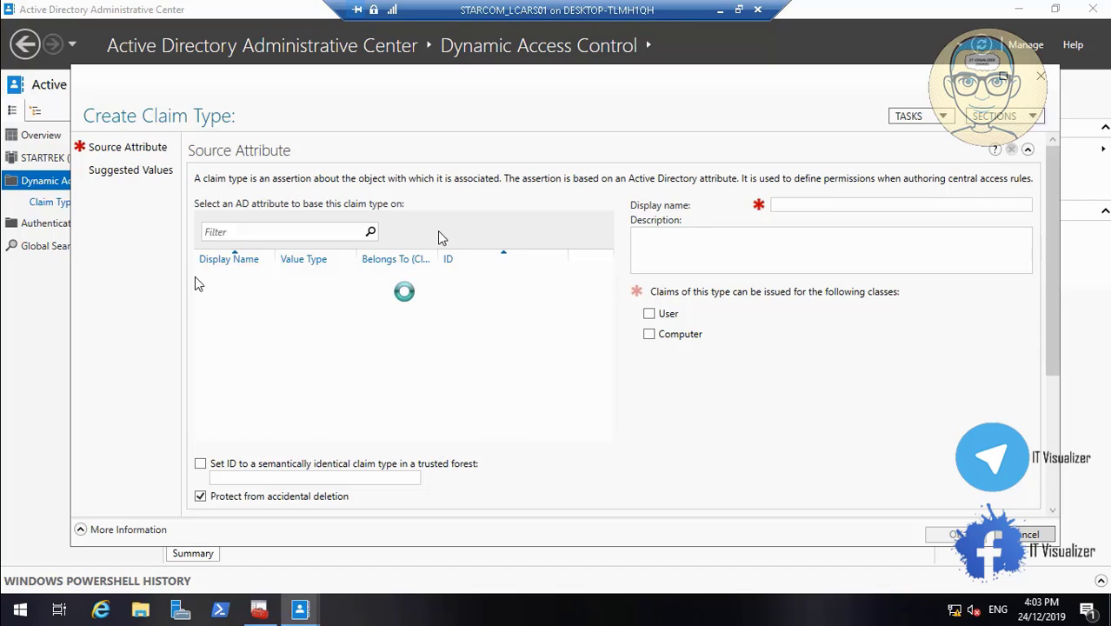
Filter the source attributes of the new claim type by "depart" to pick the department attribute
click(313, 228)
text(dep)
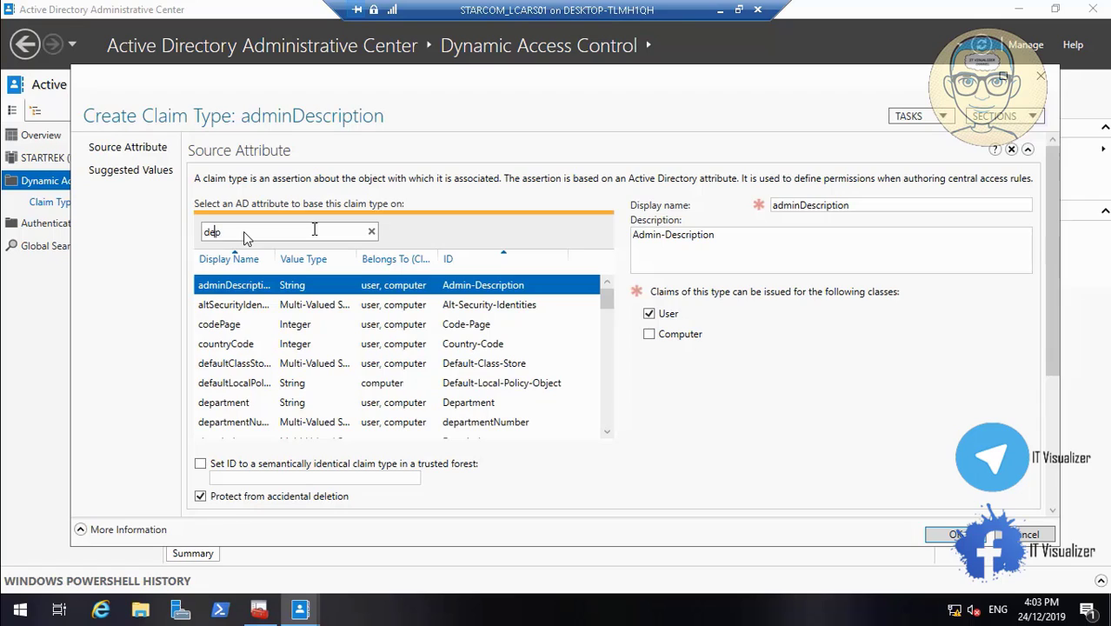
text(art)
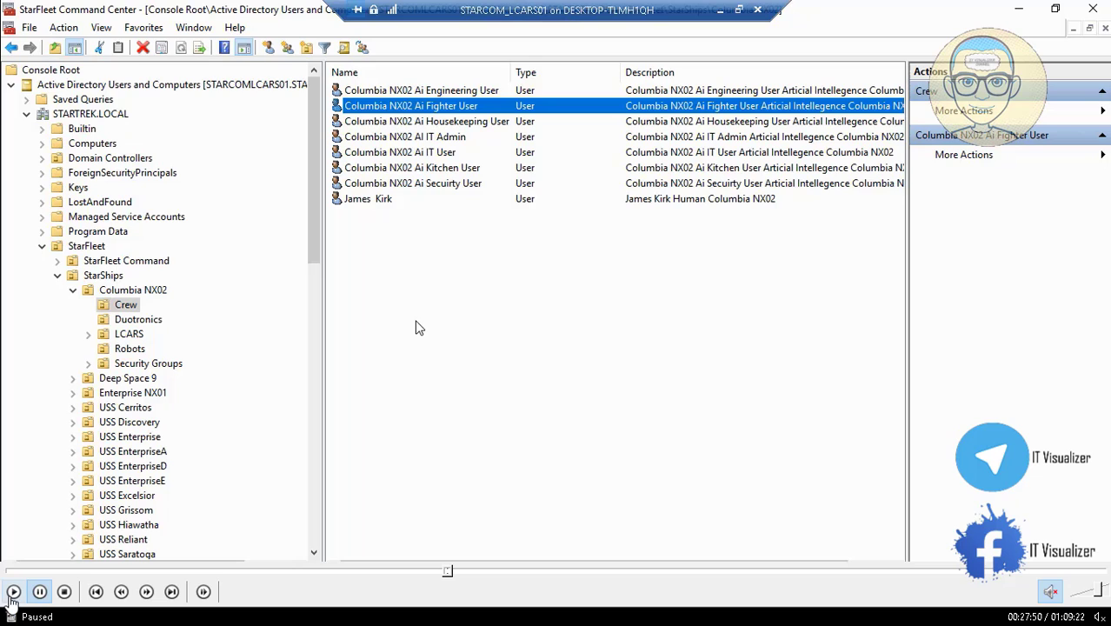
Examine the organization, account and group membership properties of Columbia NX02 Ai Fighter User in the StarFleet Command Center, and pause the video
click(14, 592)
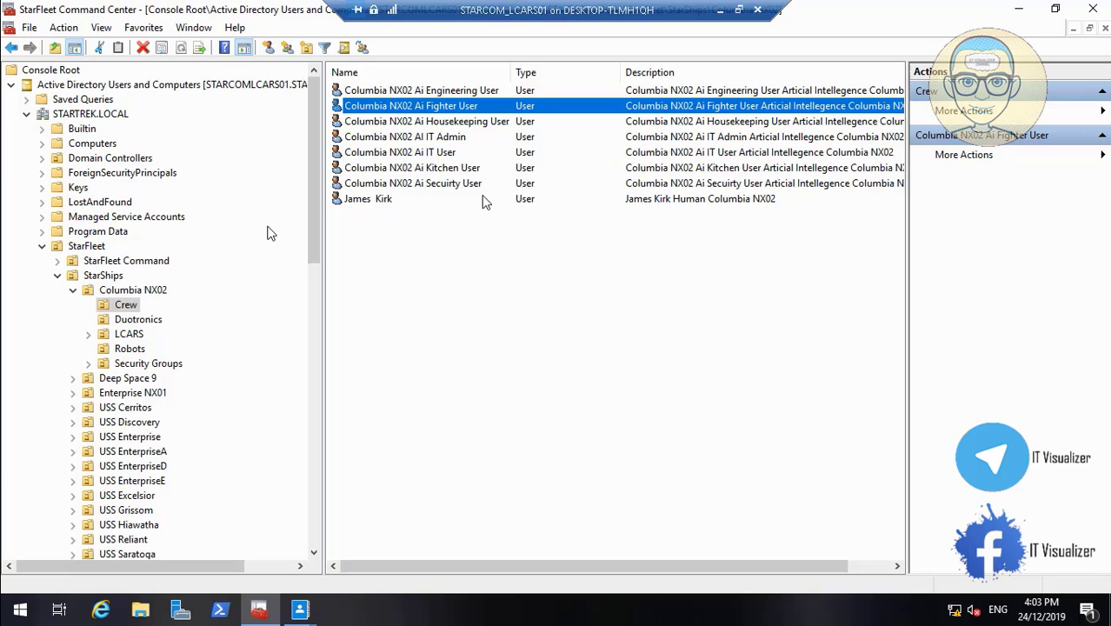
double_click(428, 111)
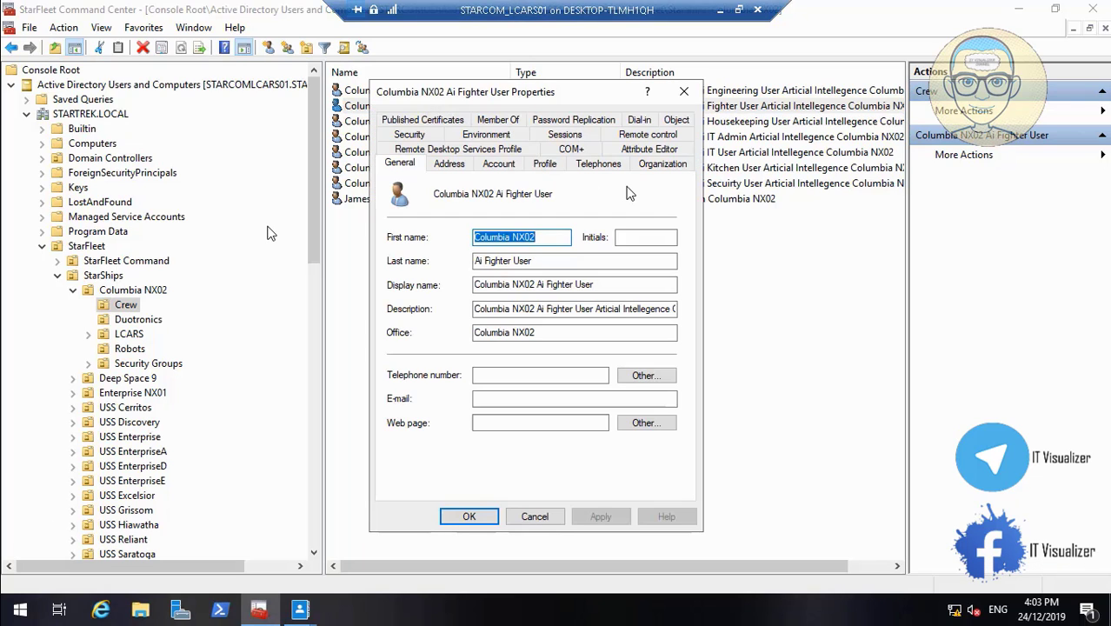
click(661, 167)
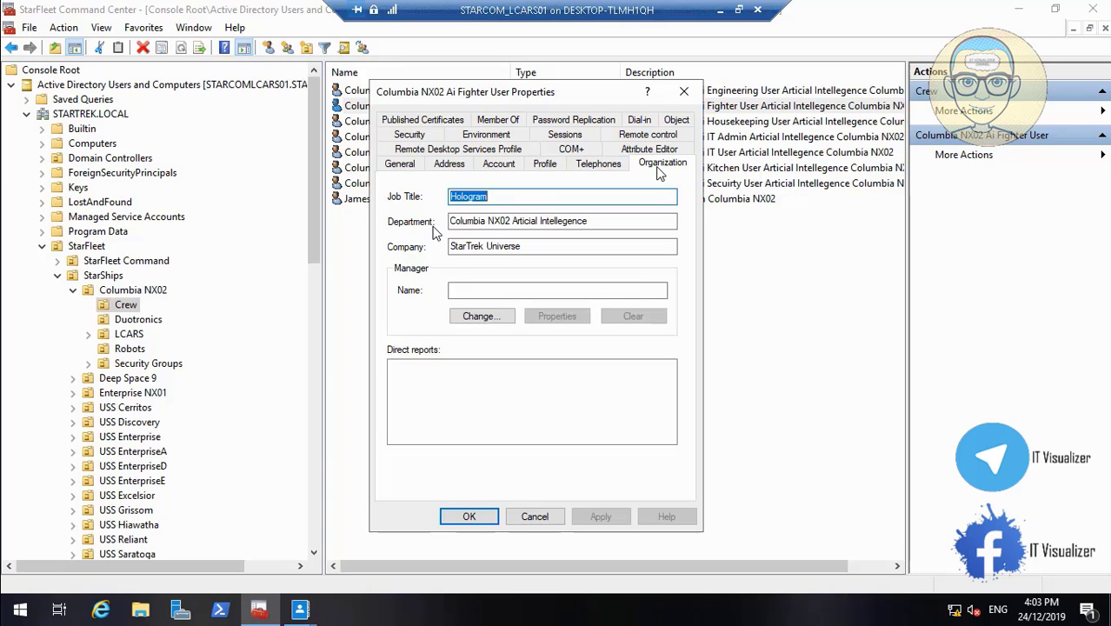
click(501, 169)
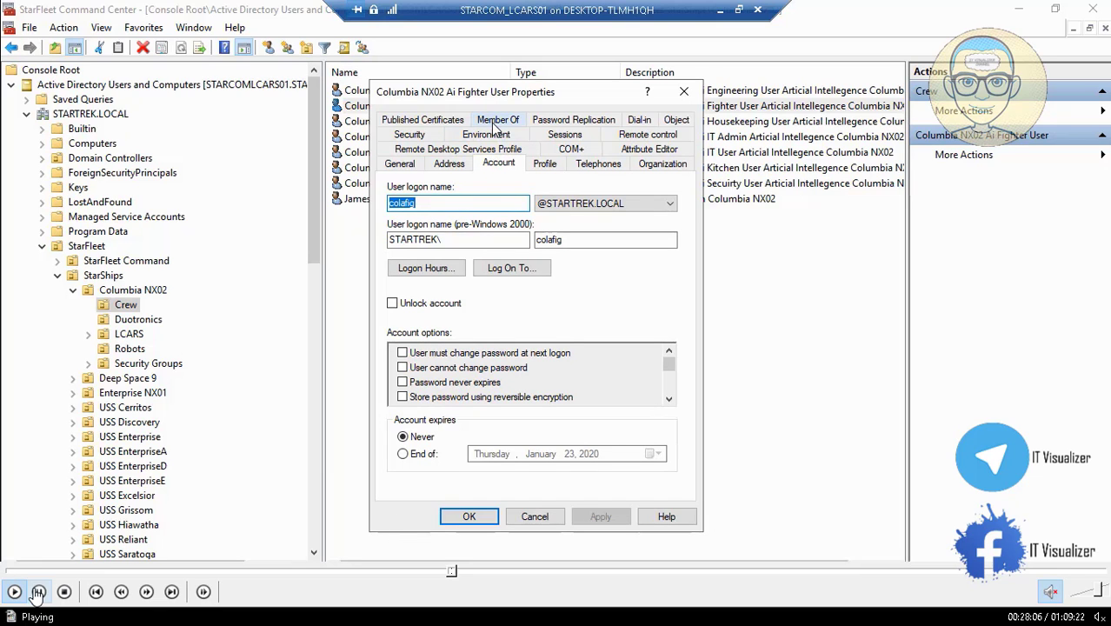
click(38, 592)
Exit the video's full-screen view to pause the screen recorder, and resume playback of the lab video
double_click(264, 291)
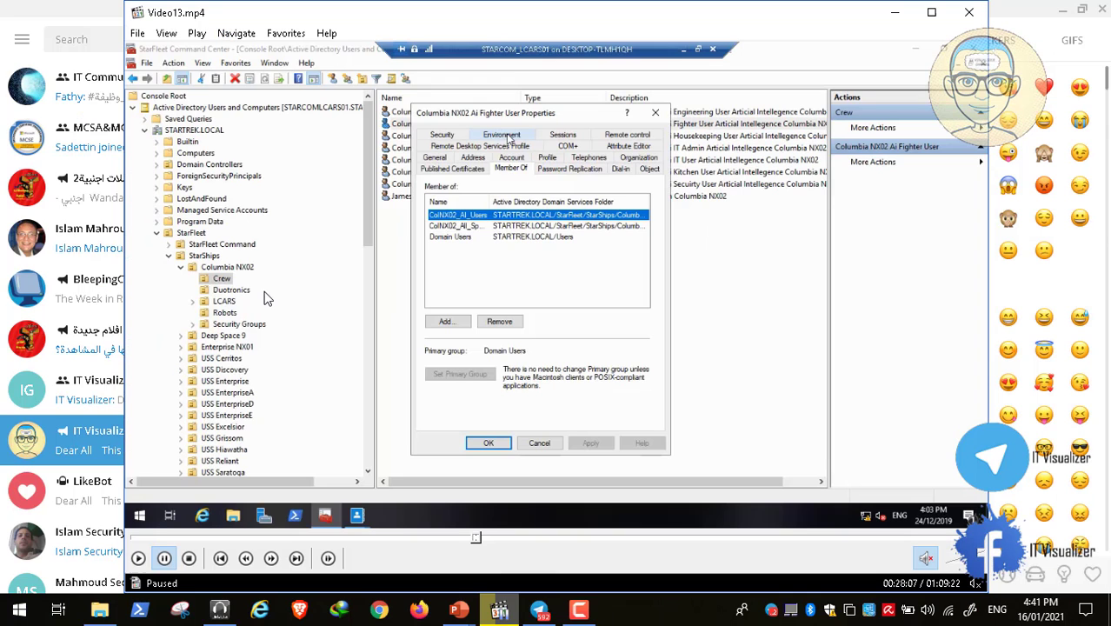
click(578, 610)
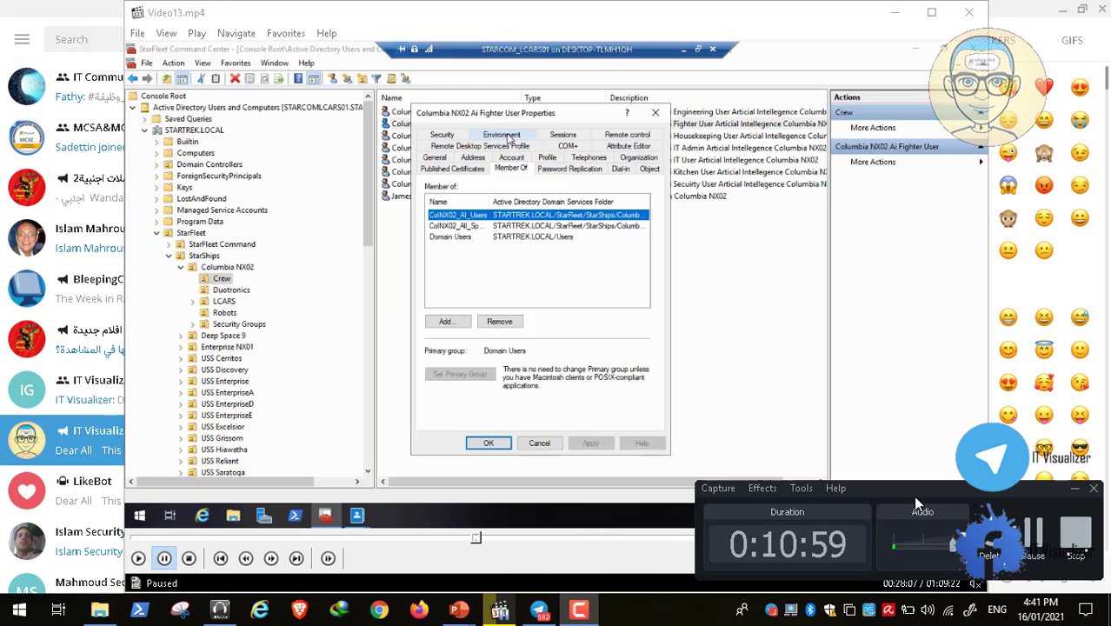
click(1034, 534)
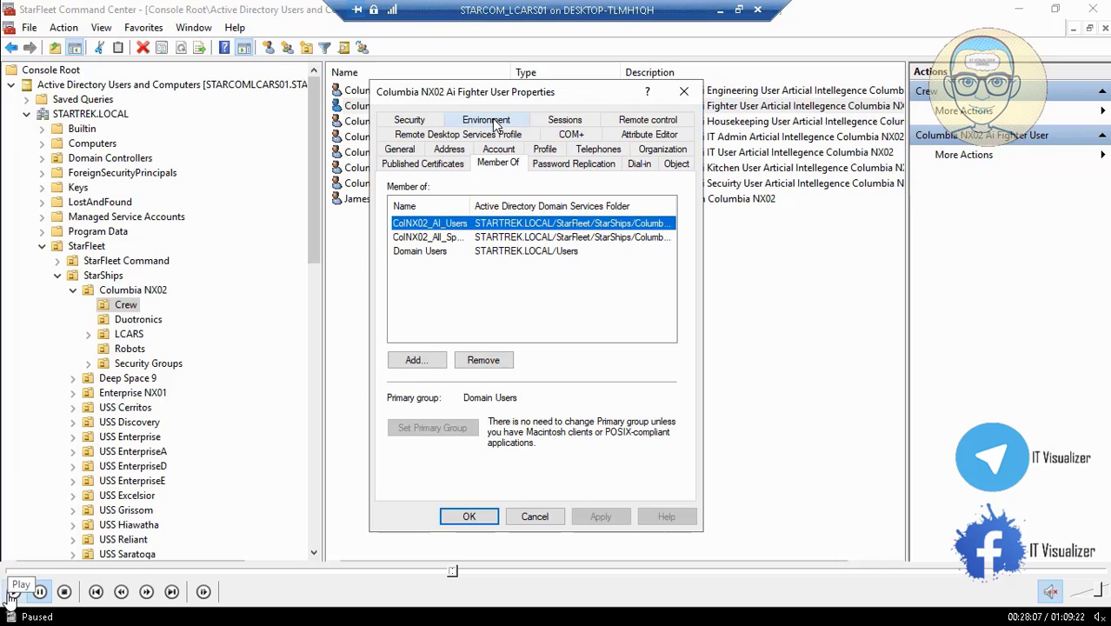
click(10, 595)
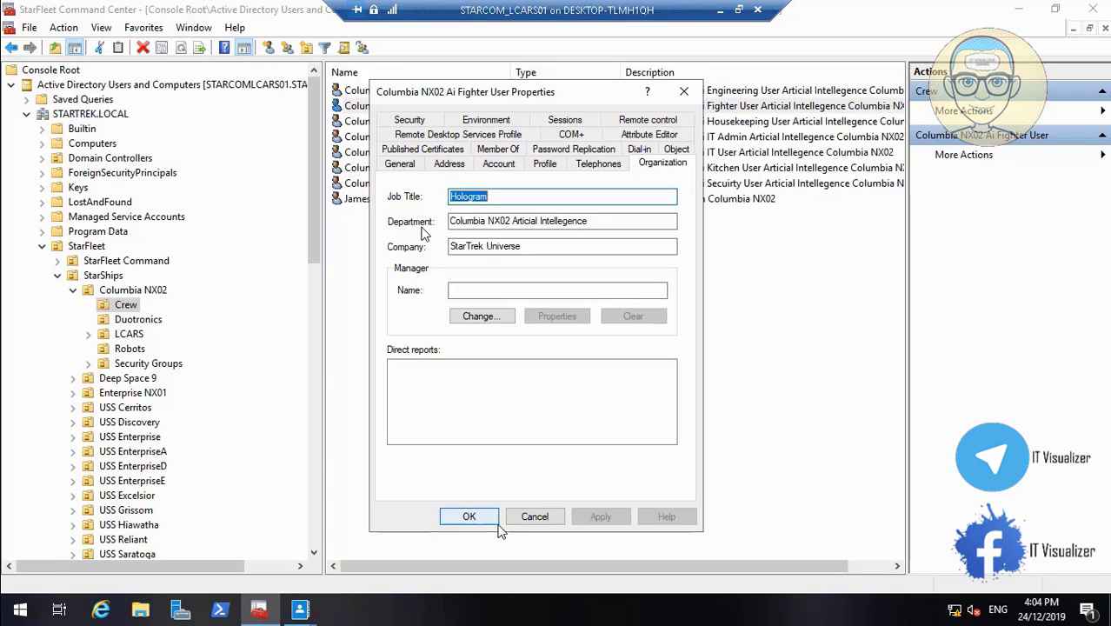
Close the fighter user's properties without saving and create the department claim type for the User class
click(532, 518)
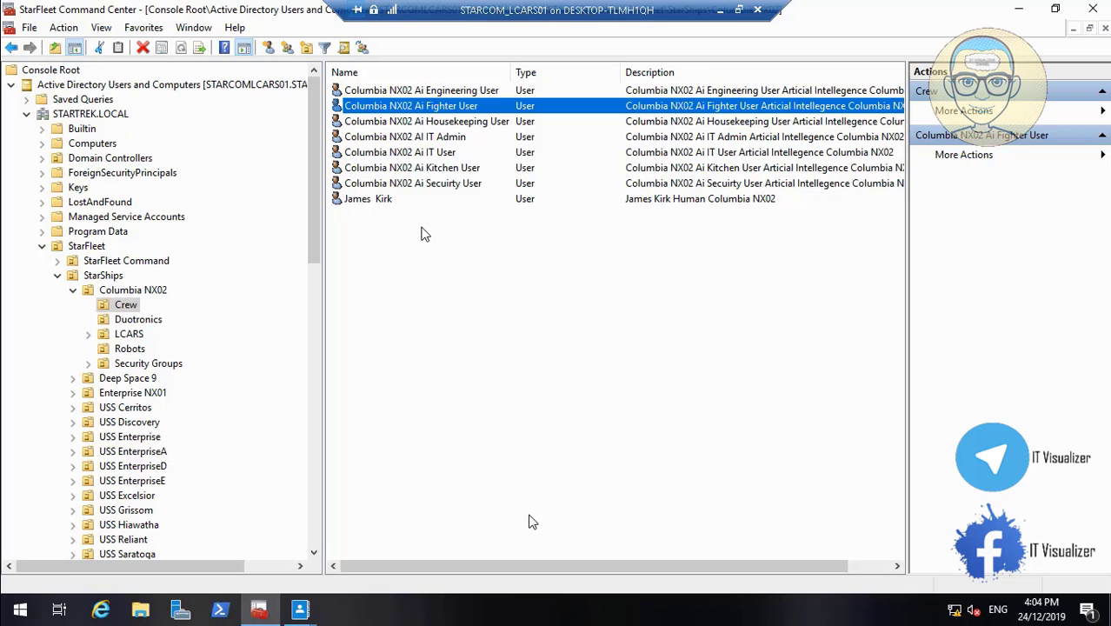
click(310, 610)
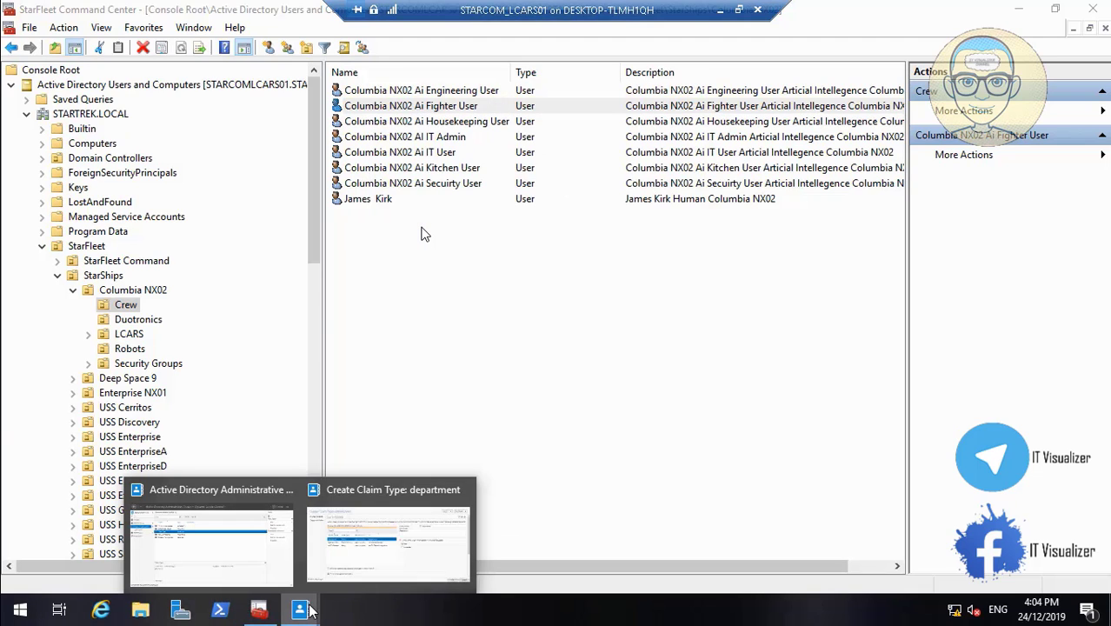
click(365, 537)
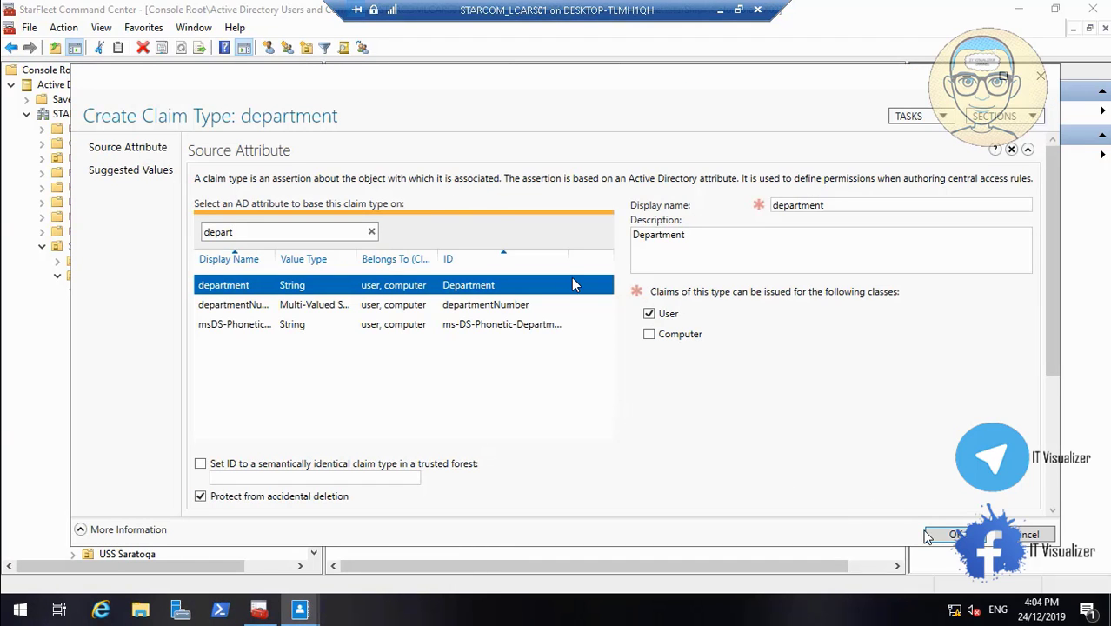
click(951, 536)
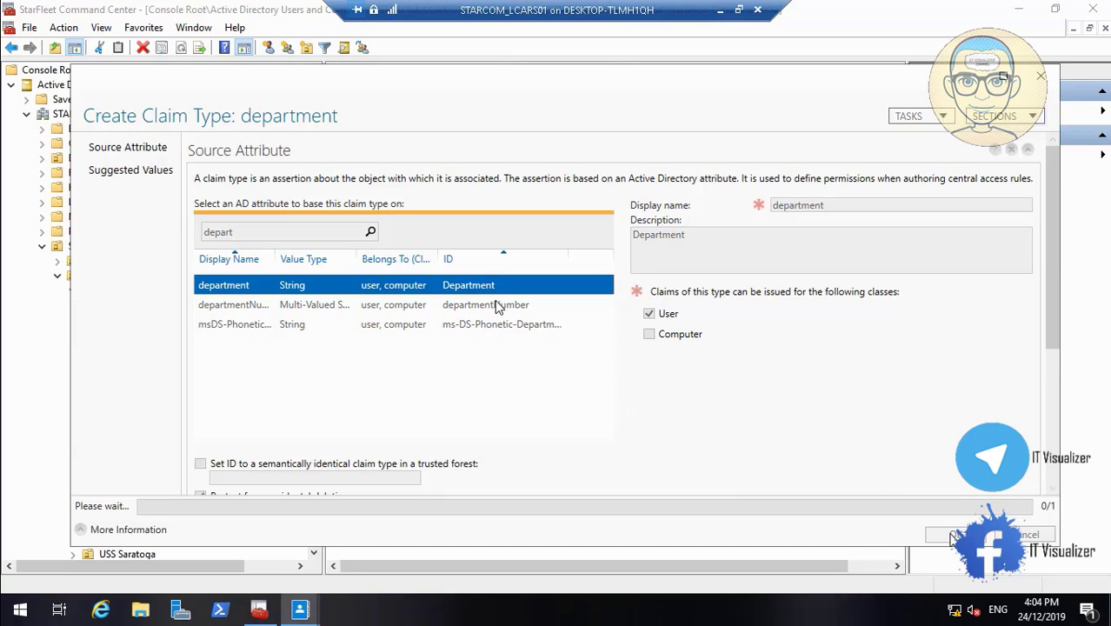
Create a claim type based on the location attribute for the Computer class, protected from accidental deletion
click(301, 612)
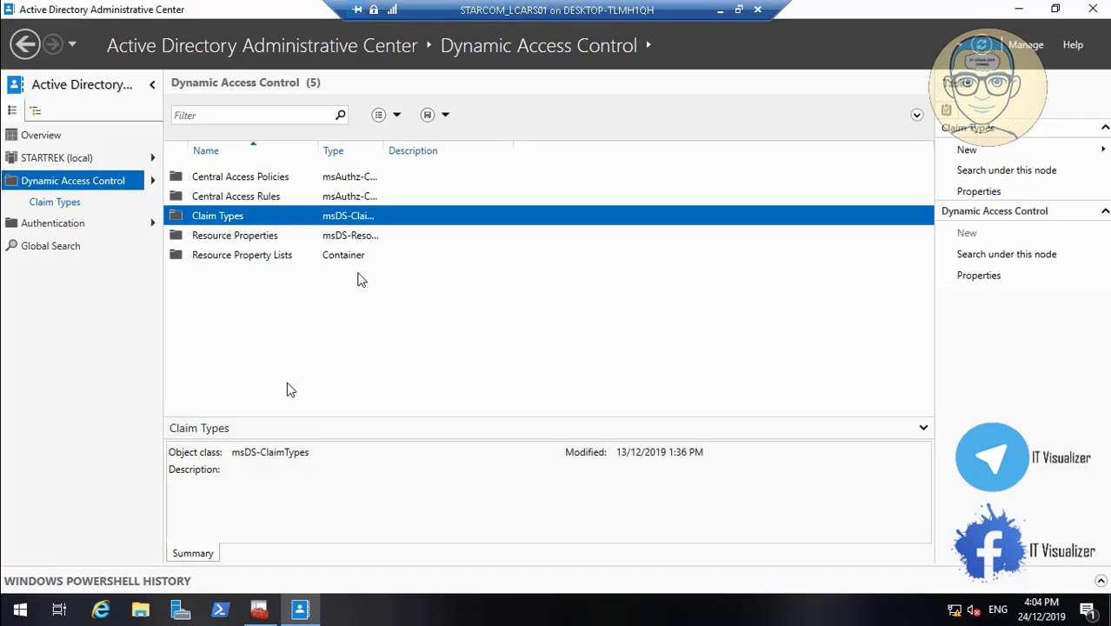
right_click(236, 217)
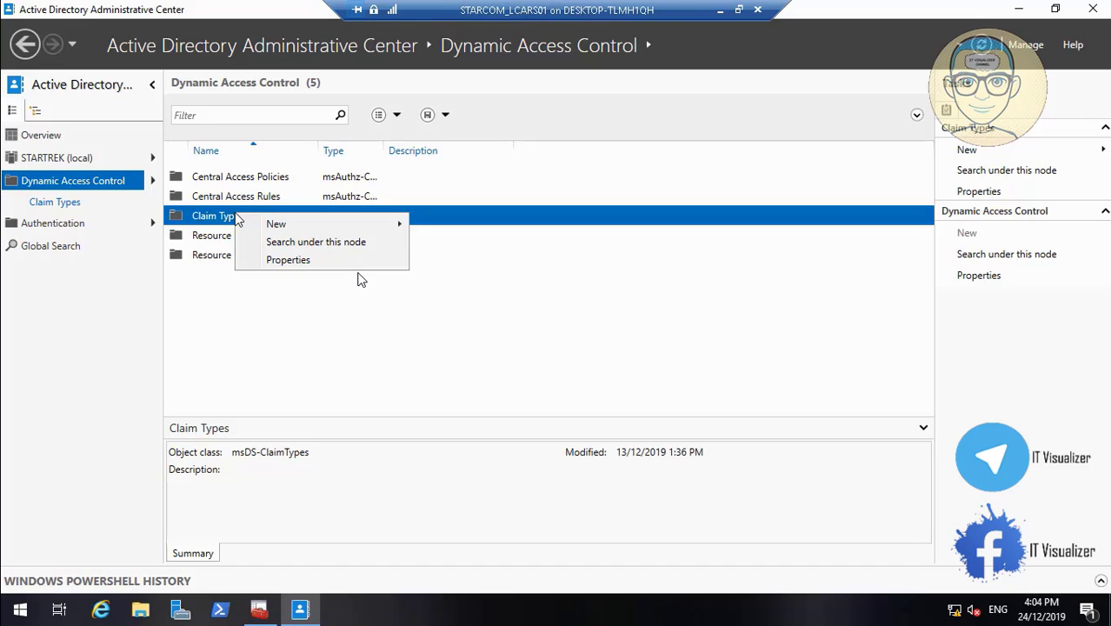
mouse_move(277, 225)
click(461, 225)
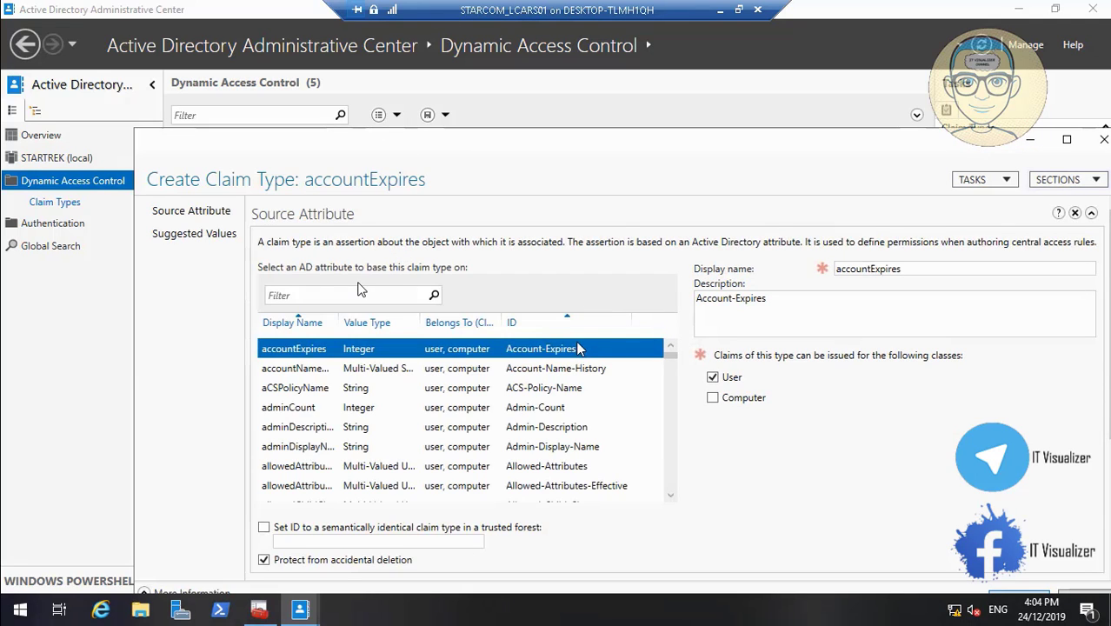
click(326, 294)
text(loc)
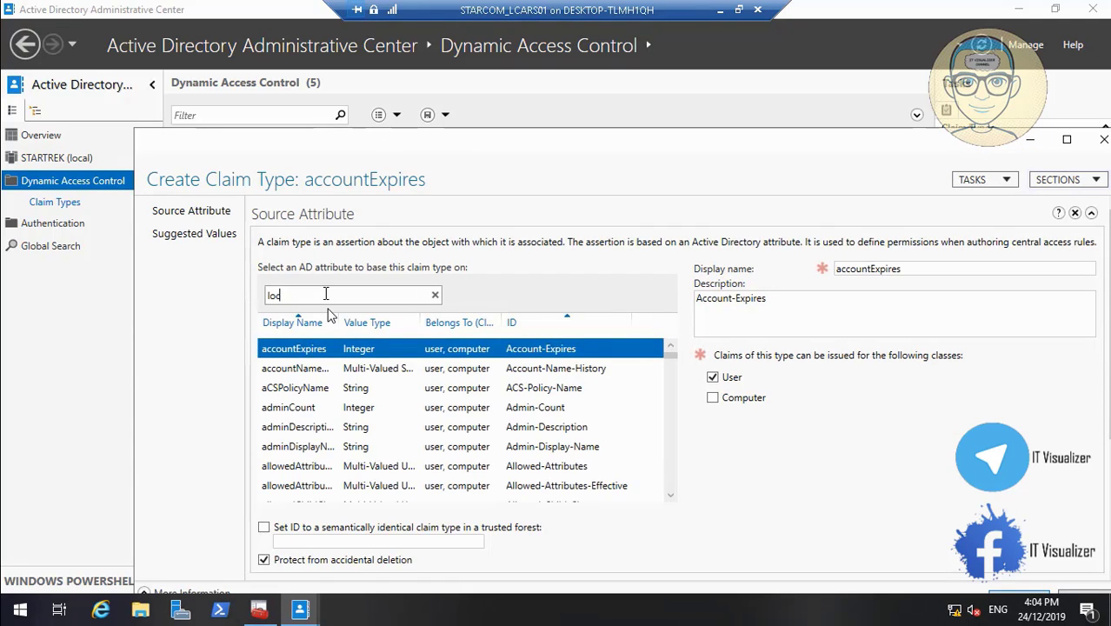
text(ation)
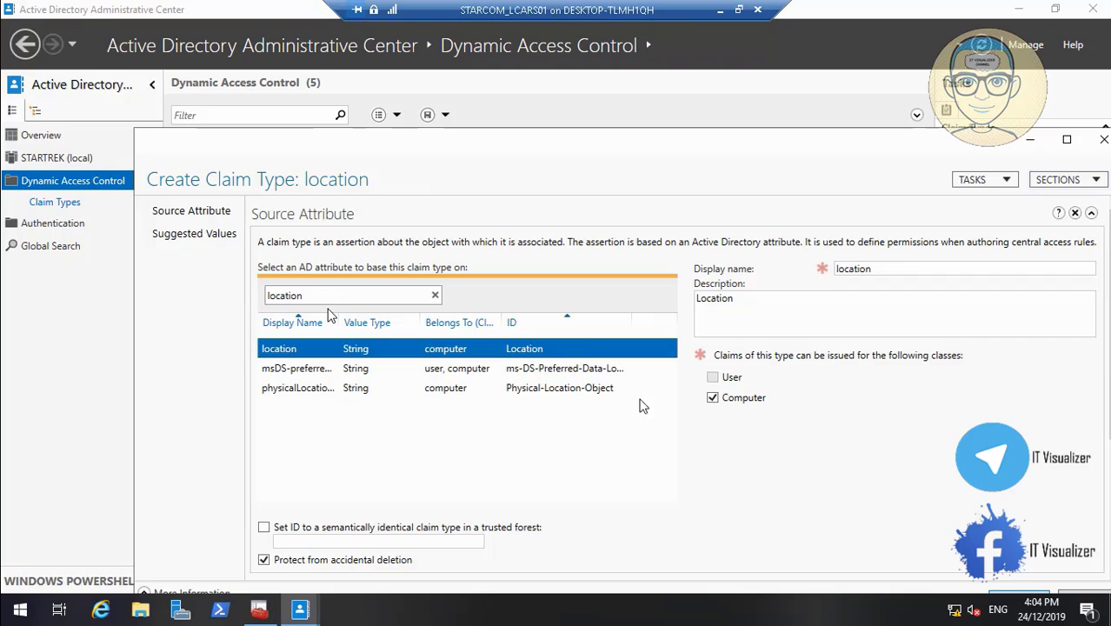
click(1000, 598)
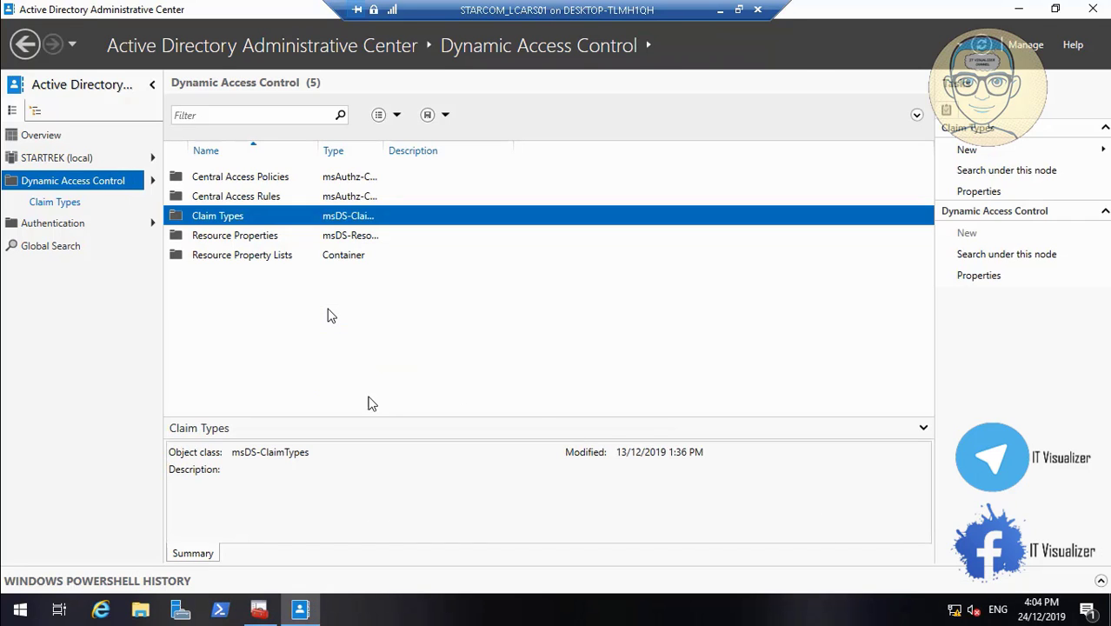
Check the Claim Types list for the department and location claims, and return to Dynamic Access Control
double_click(244, 221)
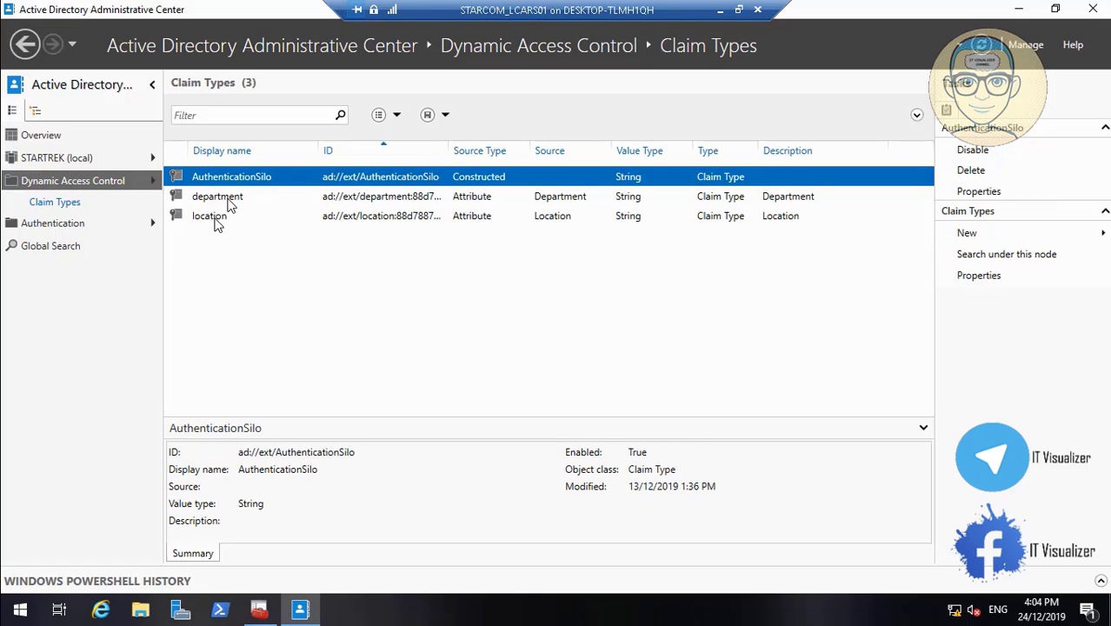
click(77, 184)
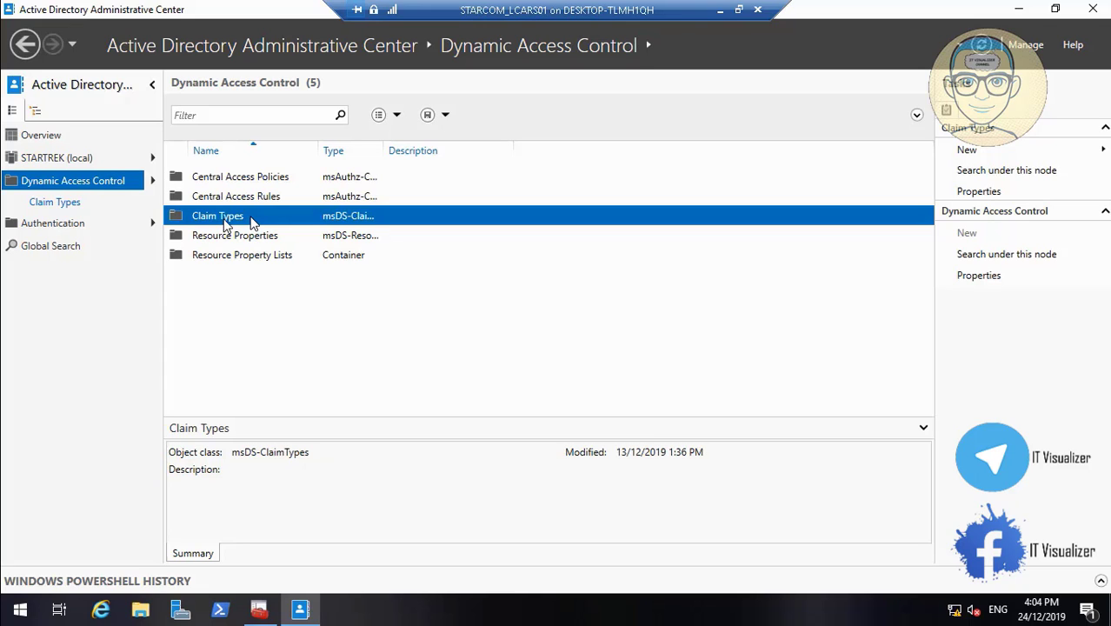
Review the Claim Types list in the restored remote server session and return to Dynamic Access Control
double_click(251, 223)
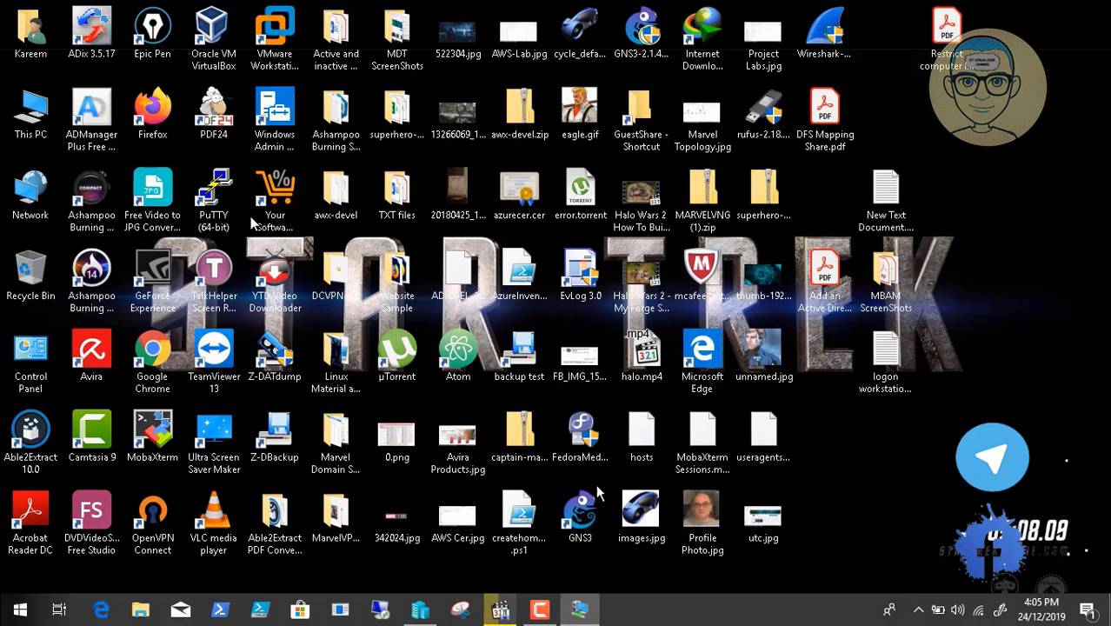
click(579, 609)
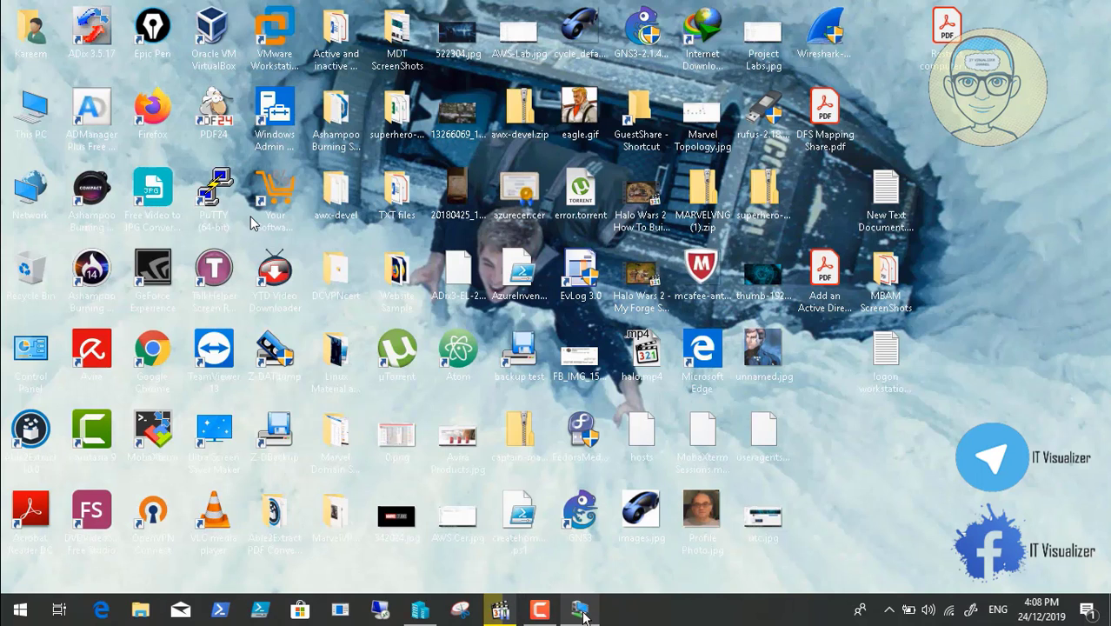
click(581, 609)
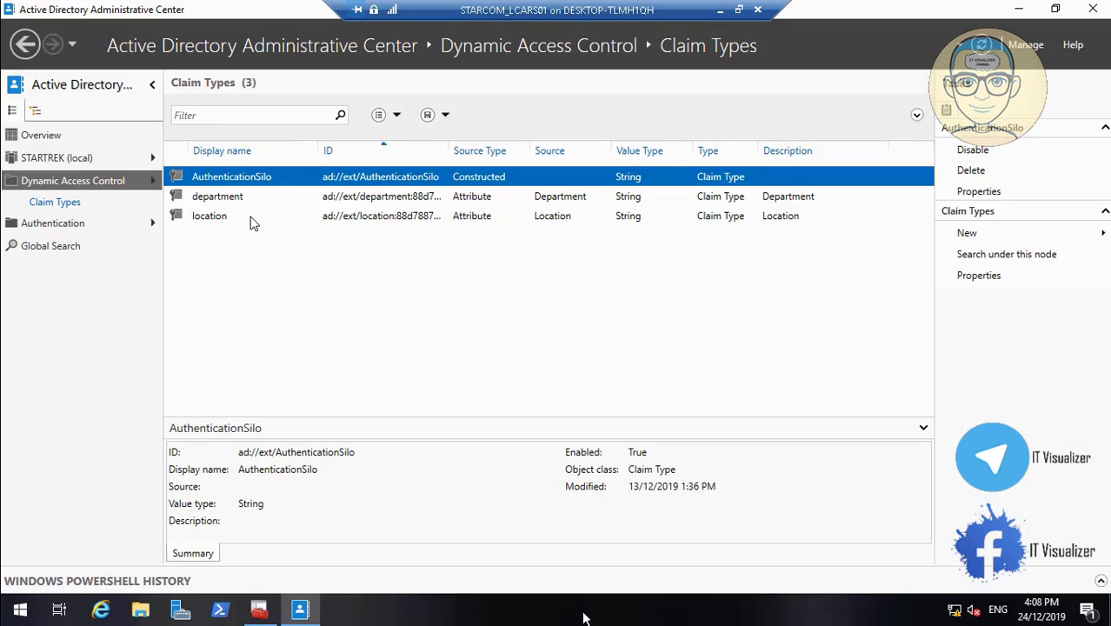
click(68, 184)
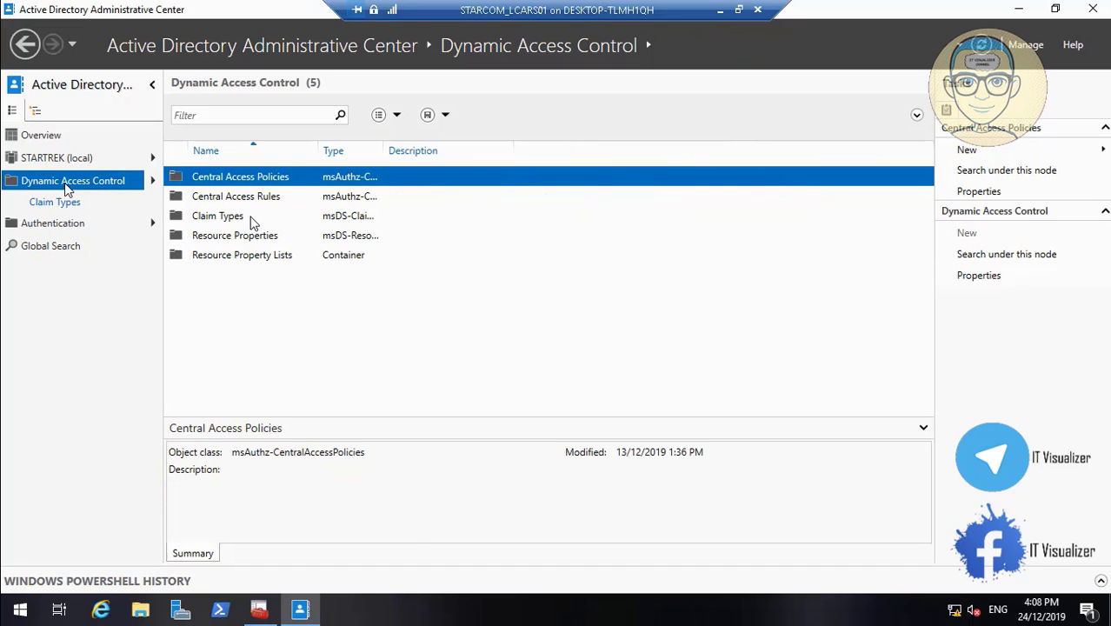
Enable the Department resource property in Resource Properties
click(224, 238)
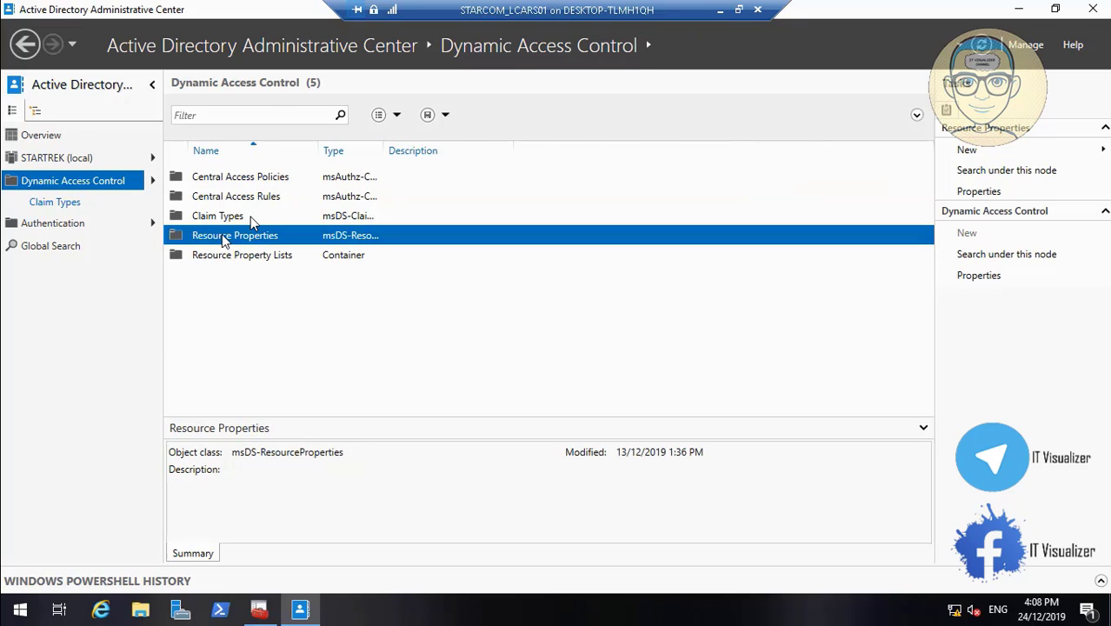
double_click(224, 238)
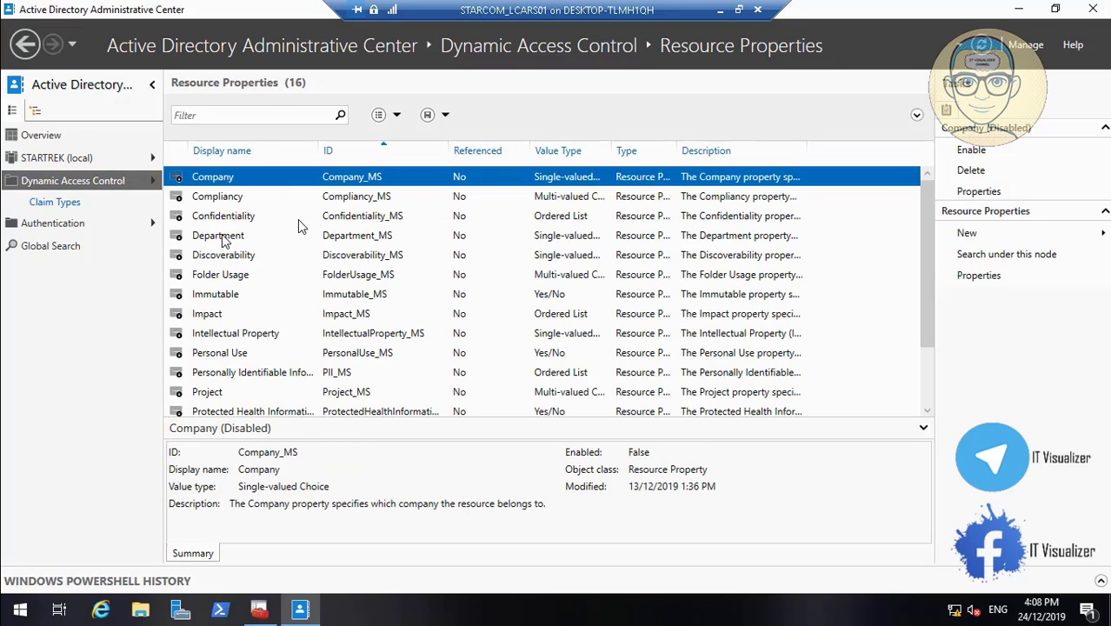
right_click(249, 244)
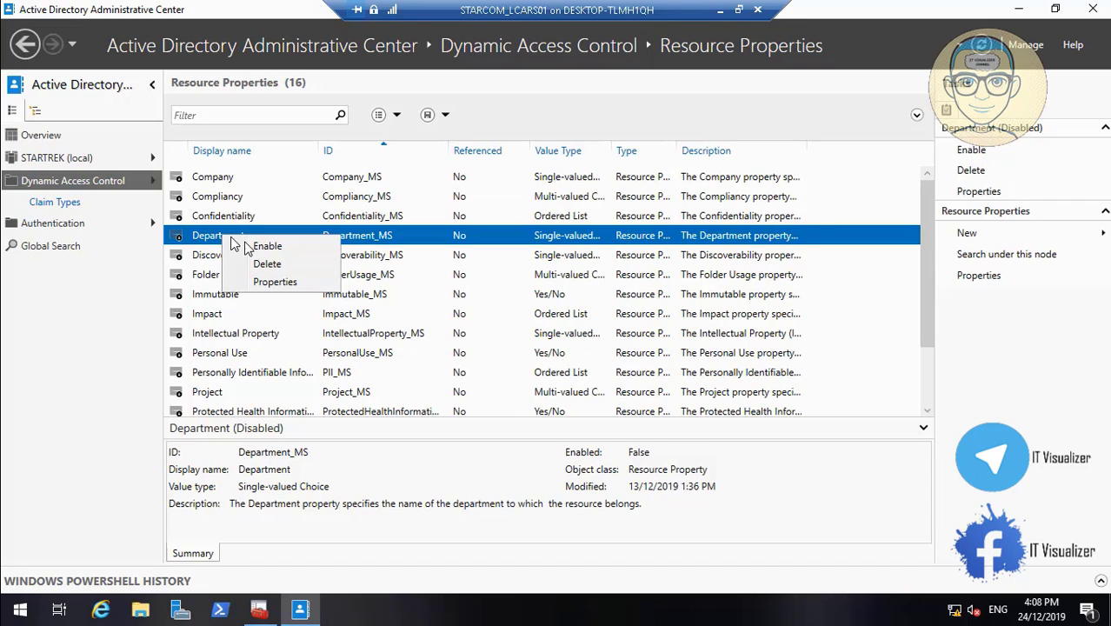
click(261, 247)
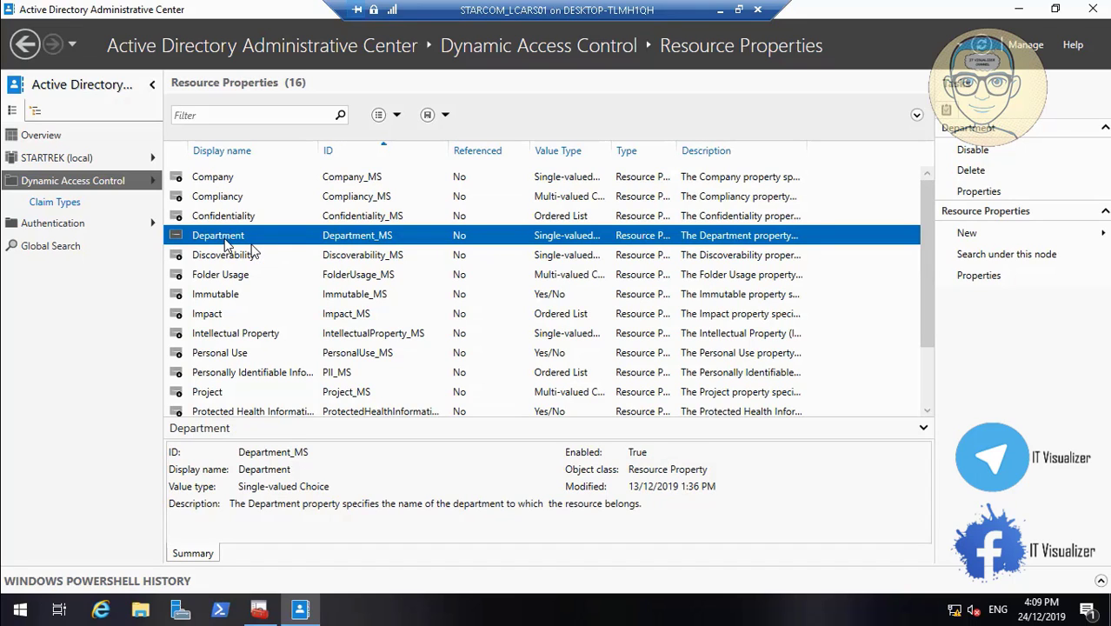
Open the Department resource property in a maximized window, review its suggested values and bring up the form for adding one
double_click(230, 238)
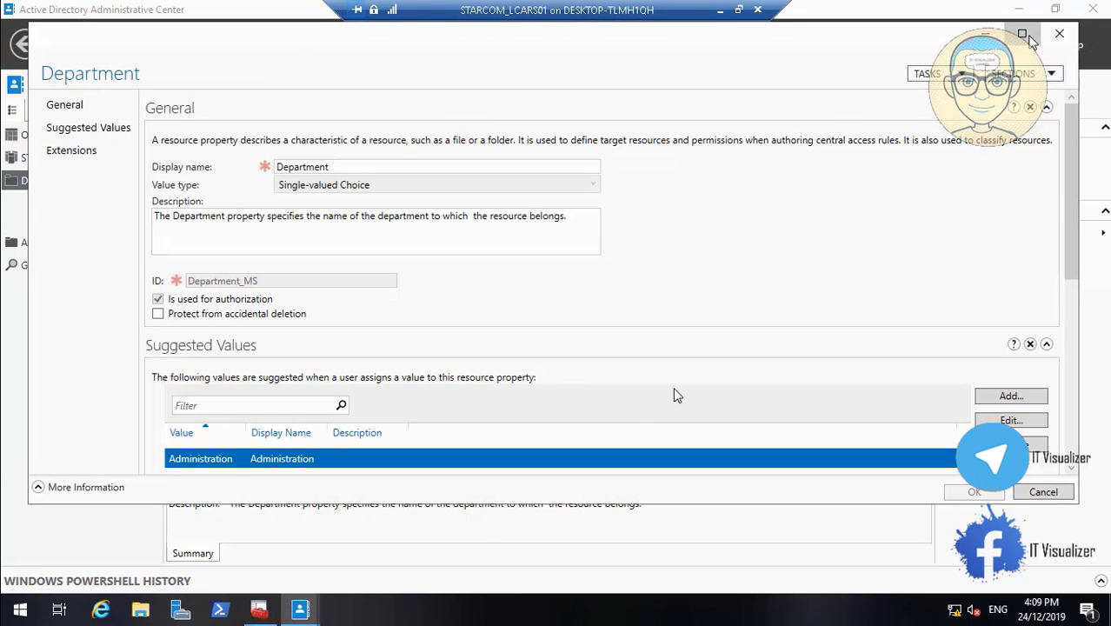
click(1022, 34)
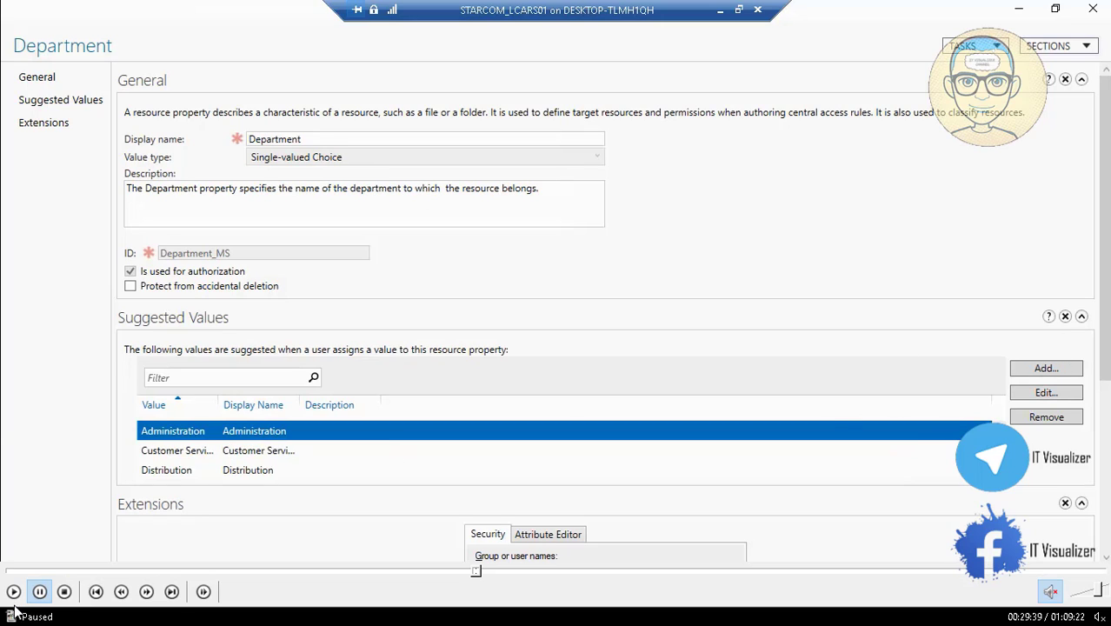
click(13, 591)
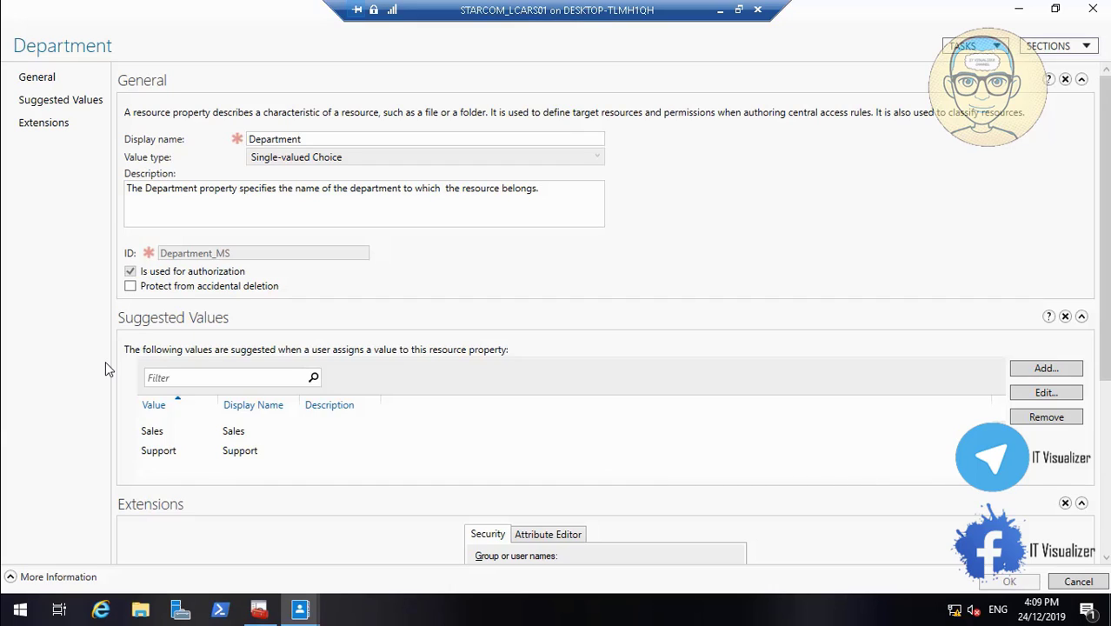
scroll(105, 362, up, 5)
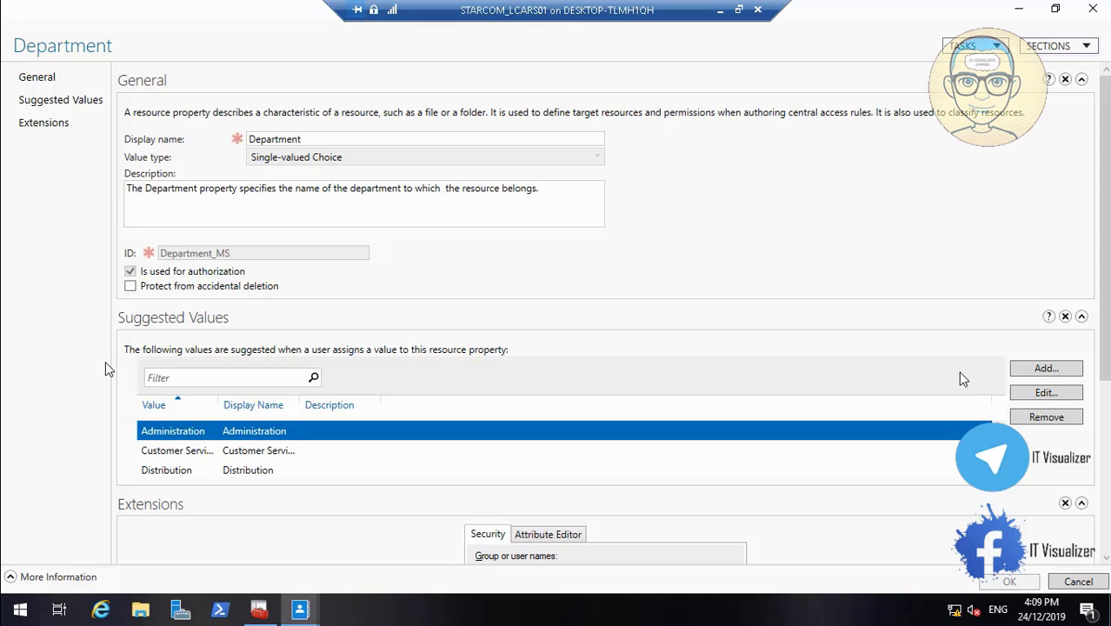
click(1045, 369)
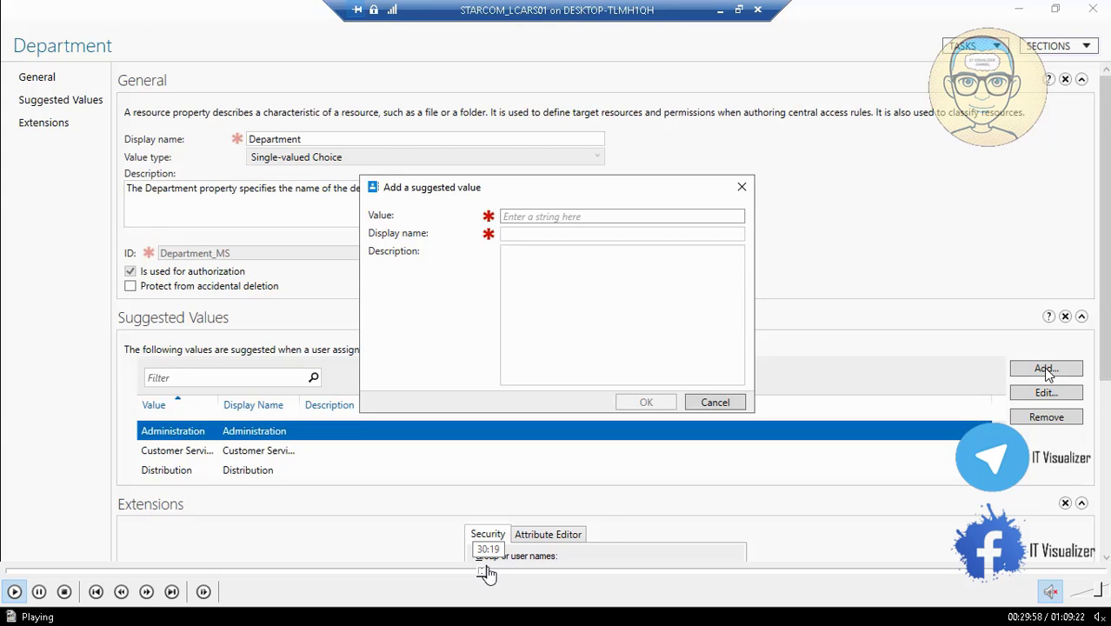
Seek back and forth through the lab video to find where the suggested department value is entered
click(489, 573)
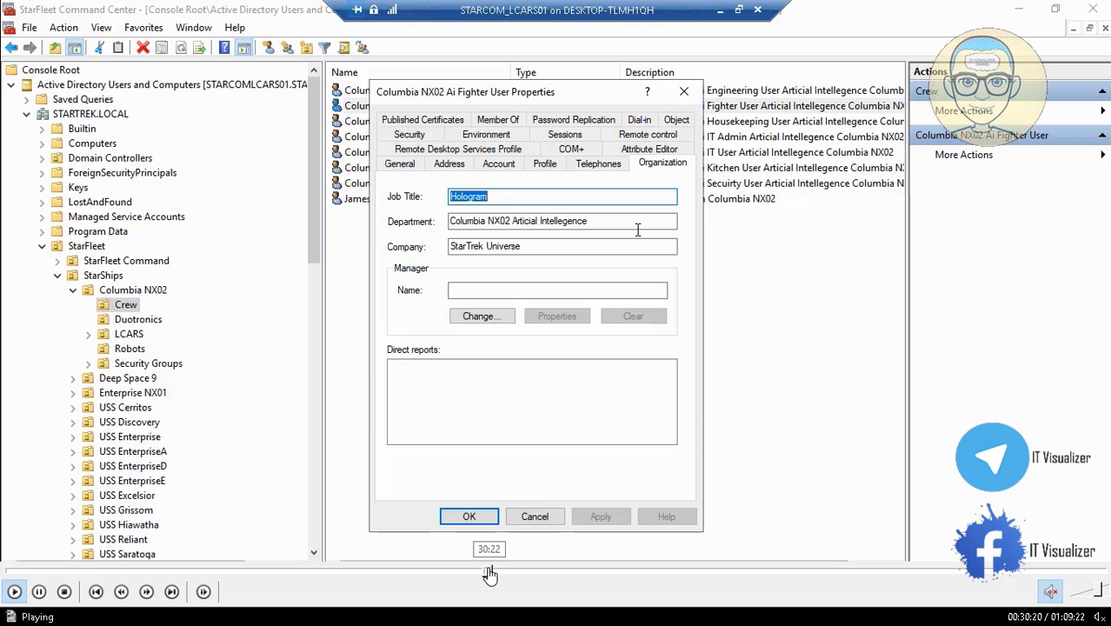
click(496, 574)
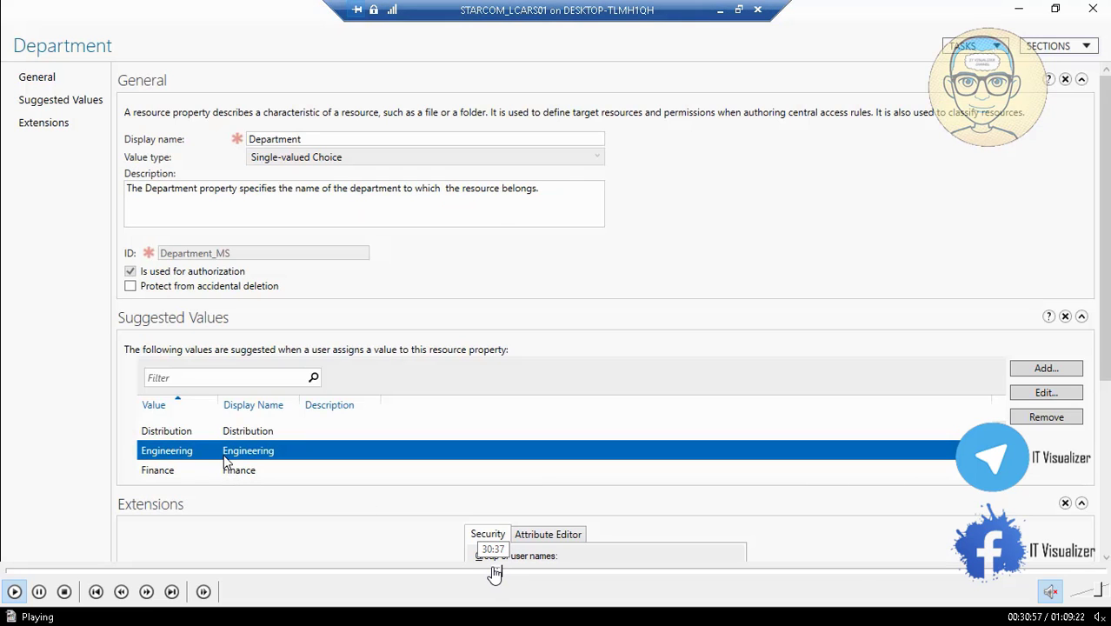
click(494, 574)
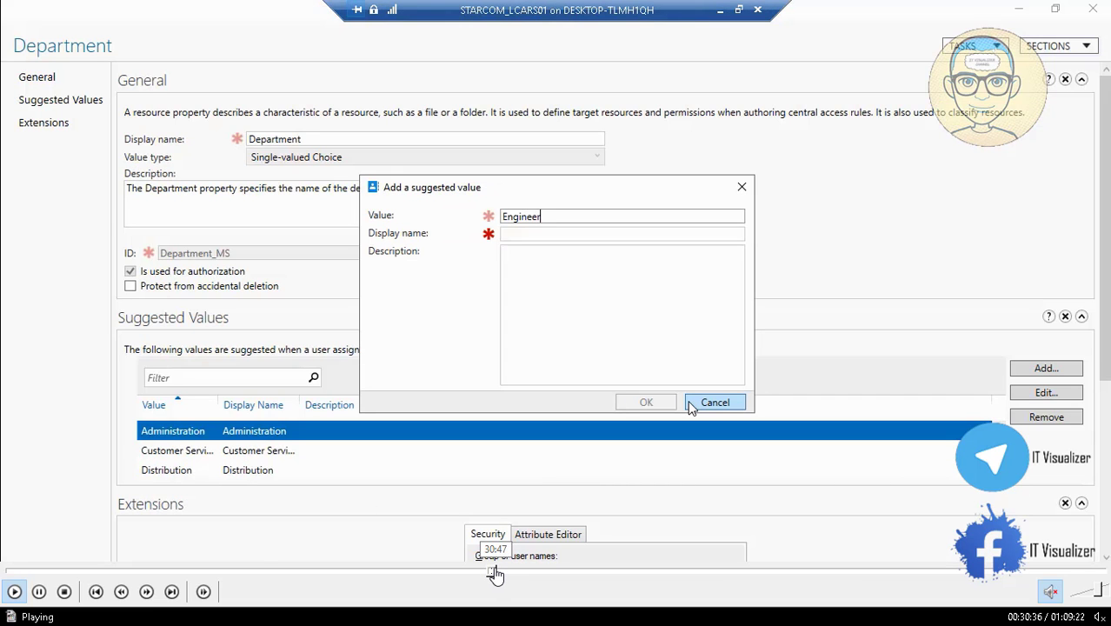
click(493, 573)
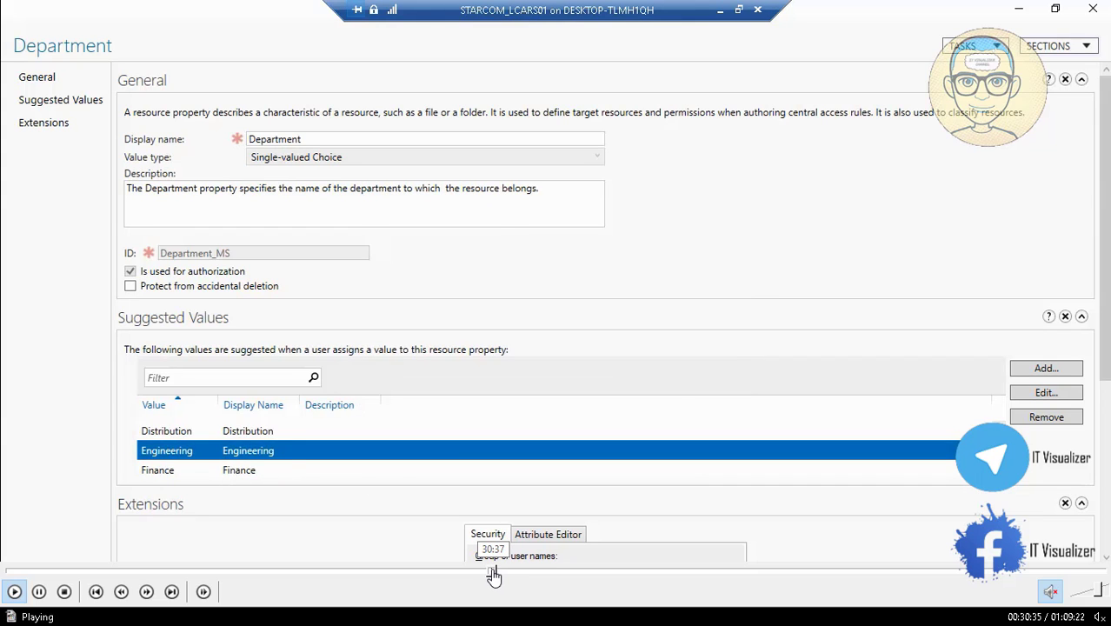
click(492, 574)
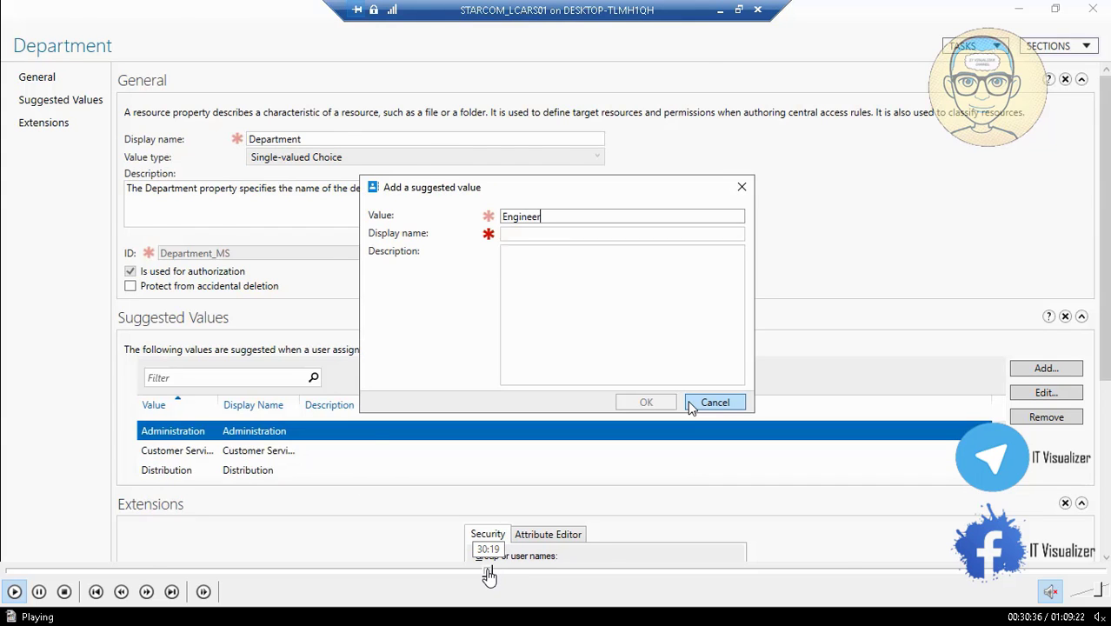
click(489, 573)
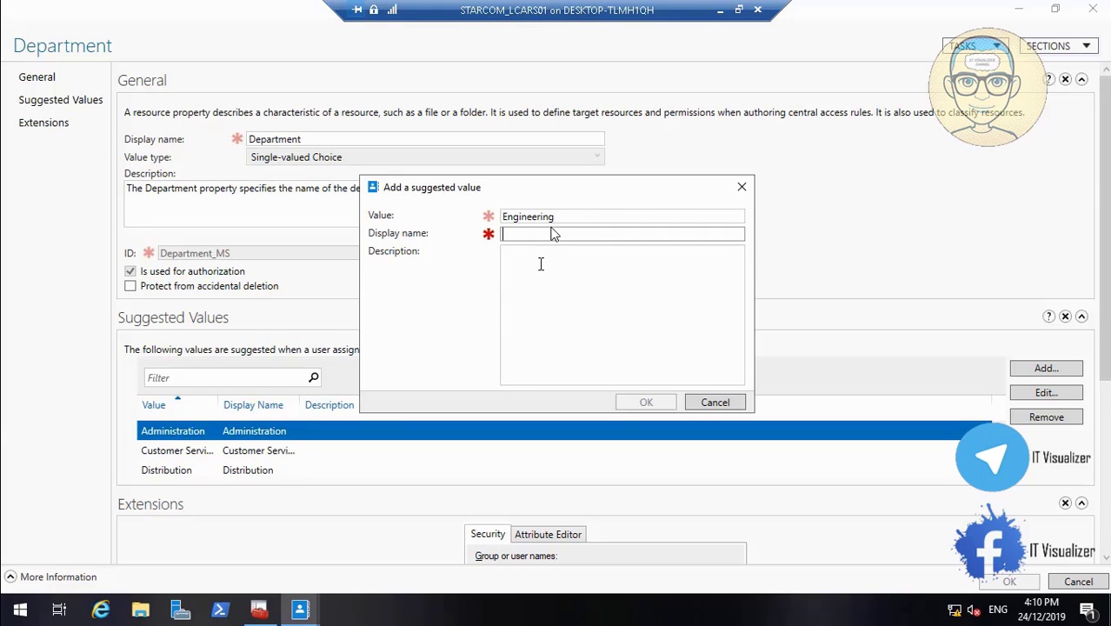
click(570, 217)
key(BackSpace)
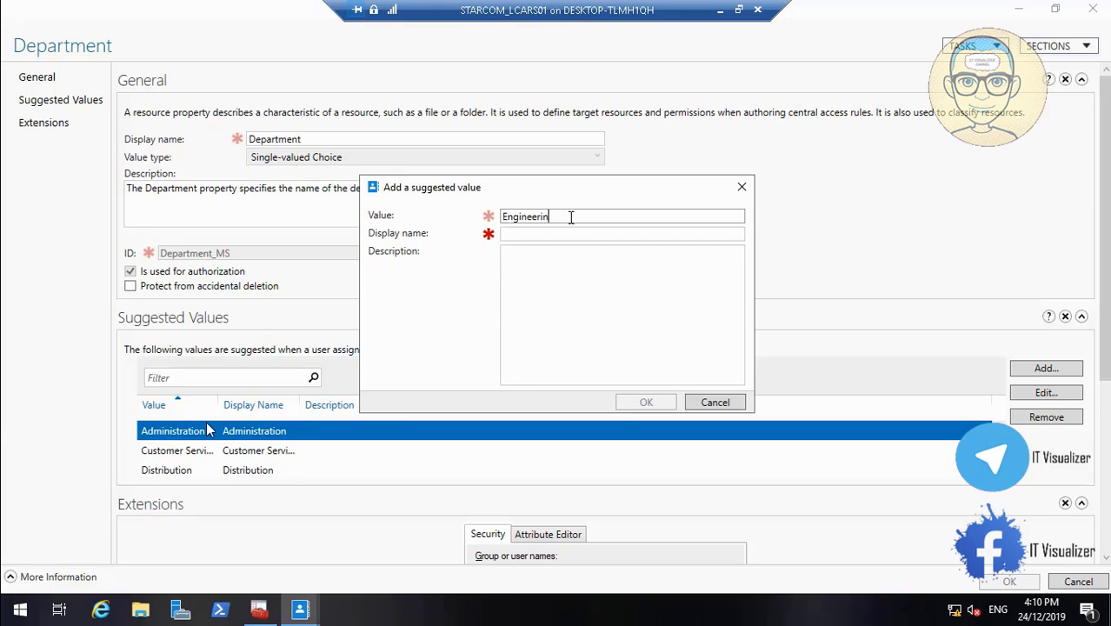
key(BackSpace)
key(BackSpace)
key(BackSpace)
key(BackSpace)
key(BackSpace)
key(BackSpace)
key(BackSpace)
key(BackSpace)
key(BackSpace)
key(BackSpace)
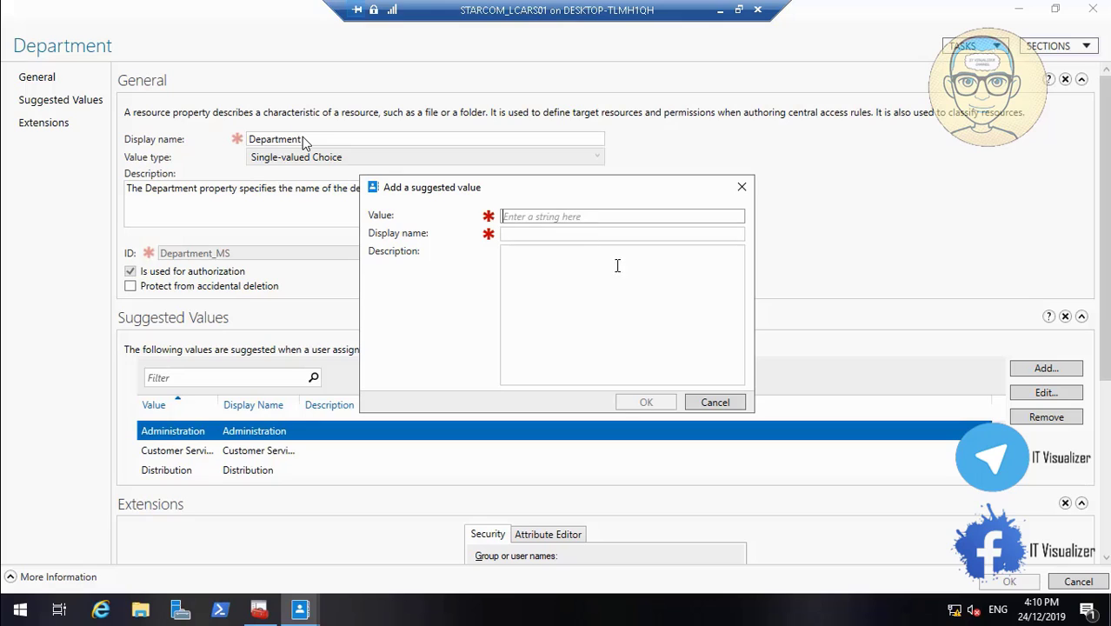
click(713, 400)
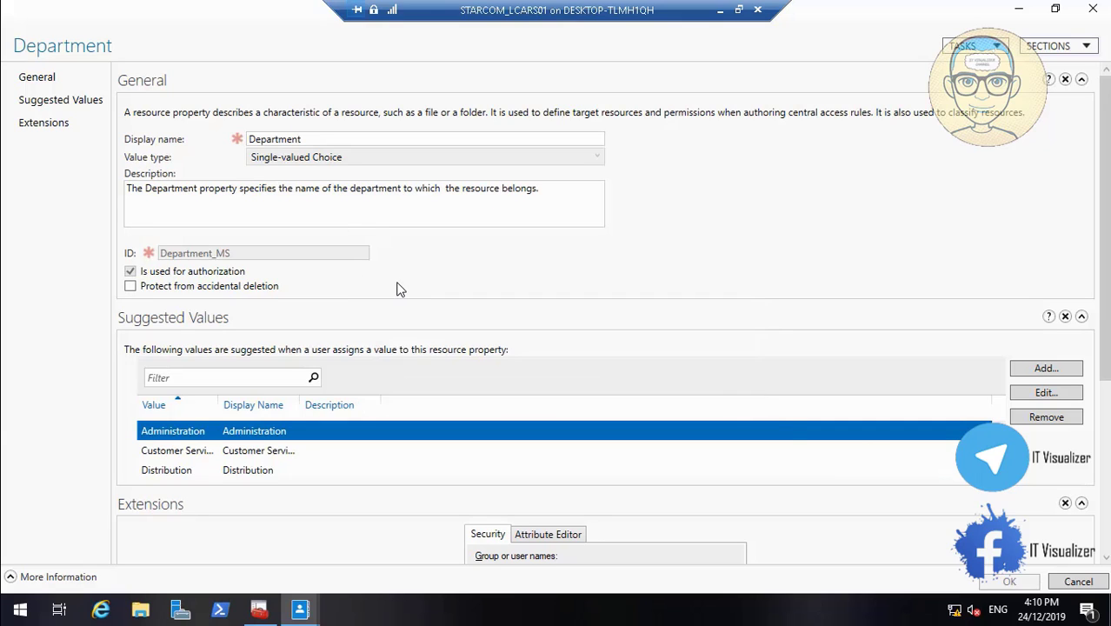
Look through the Department property's suggested values and select Engineering
scroll(218, 434, down, 1)
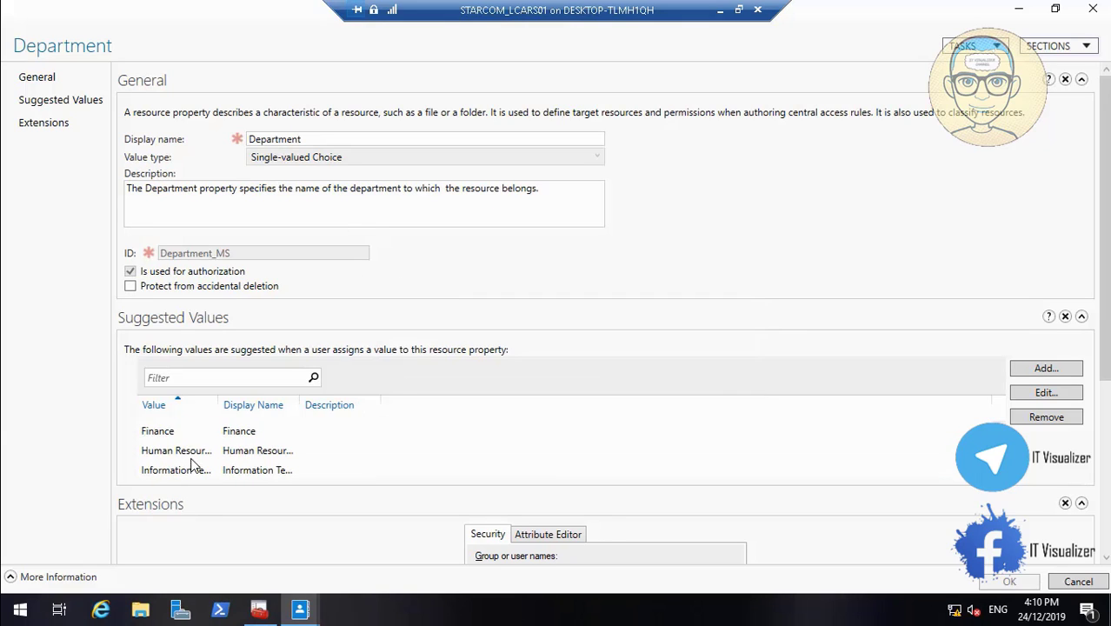
scroll(197, 473, up, 1)
scroll(196, 474, up, 1)
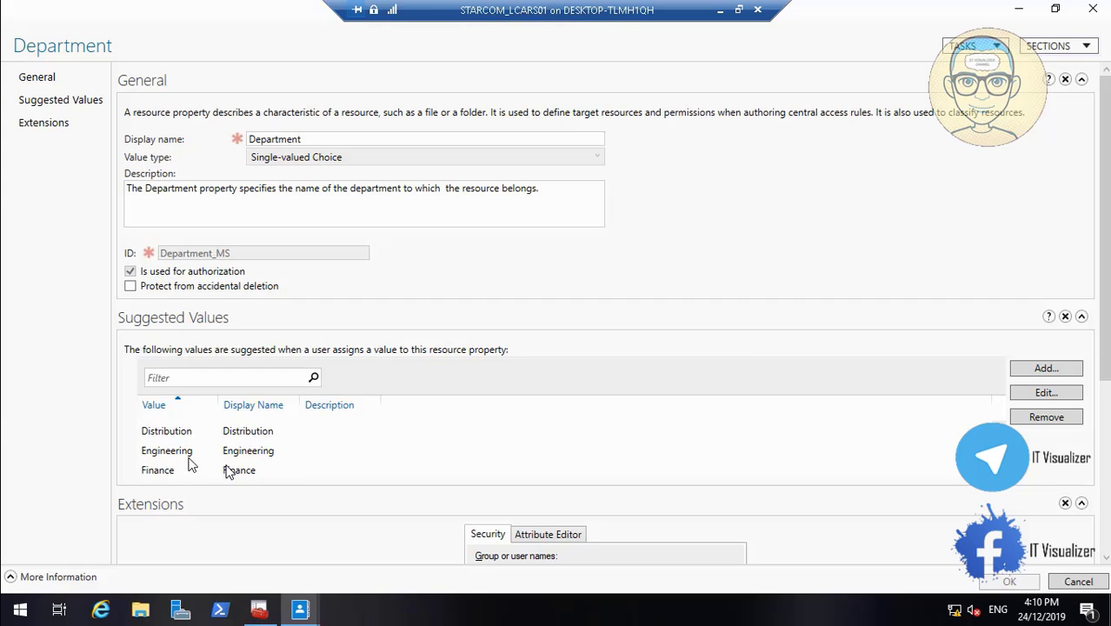
click(171, 458)
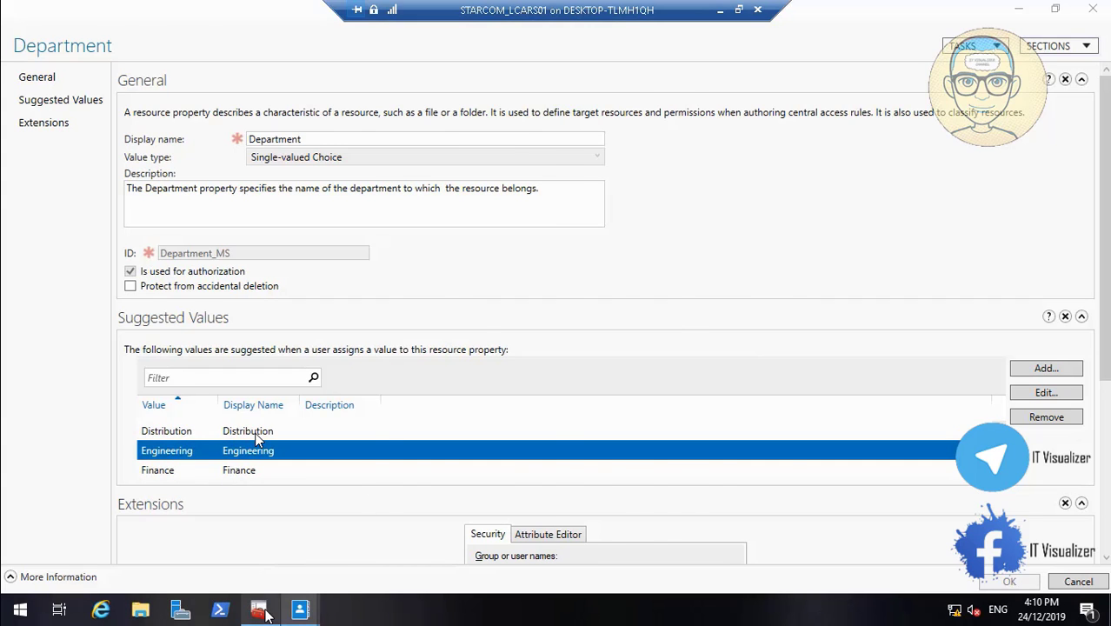
Switch to StarFleet Command Center, check the Columbia NX02 Ai Engineering User's department in Crew, and close the properties without saving
click(260, 611)
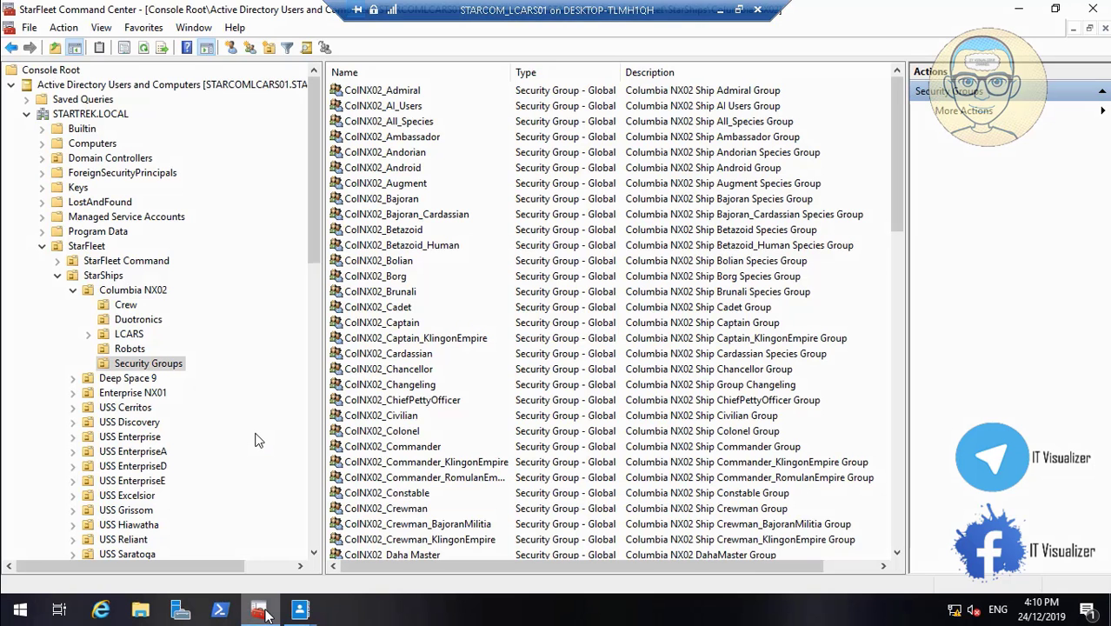
click(126, 308)
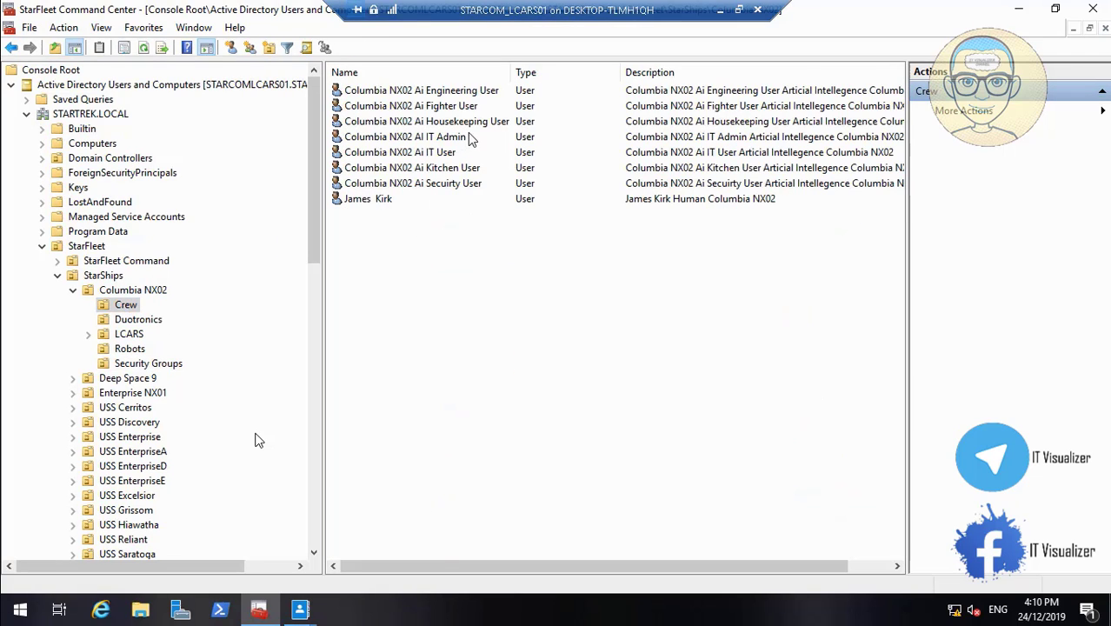
double_click(489, 92)
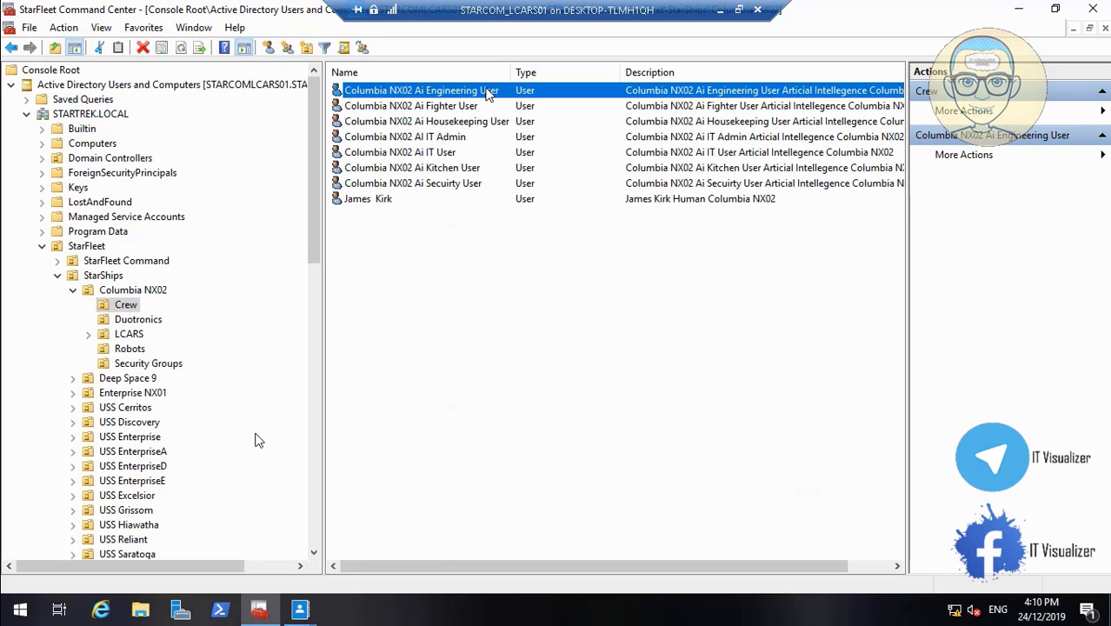
click(662, 164)
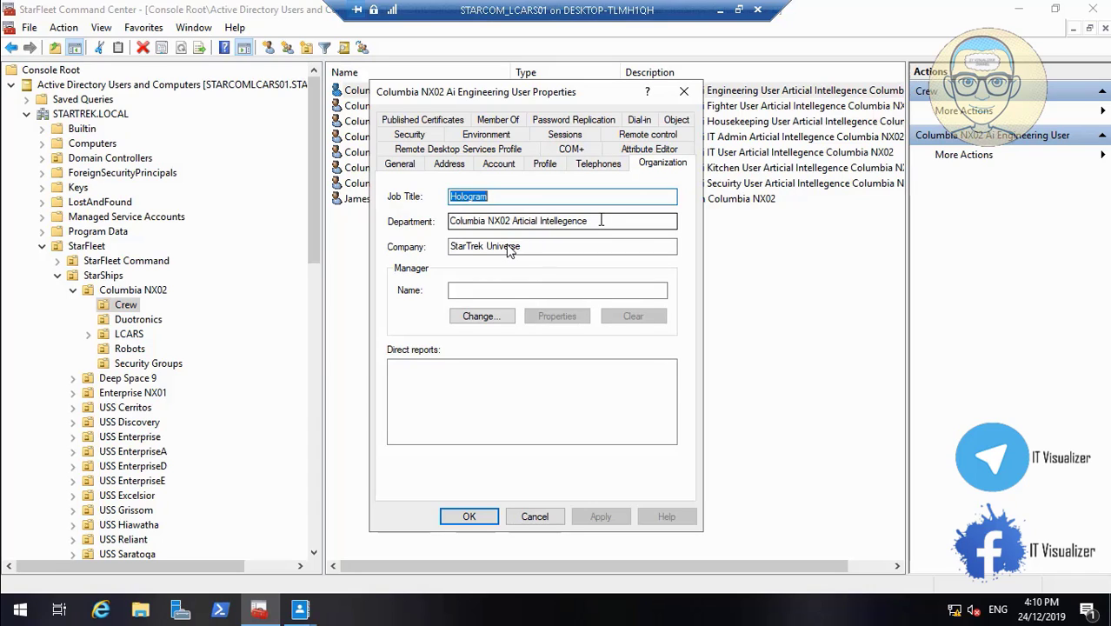
key(Tab)
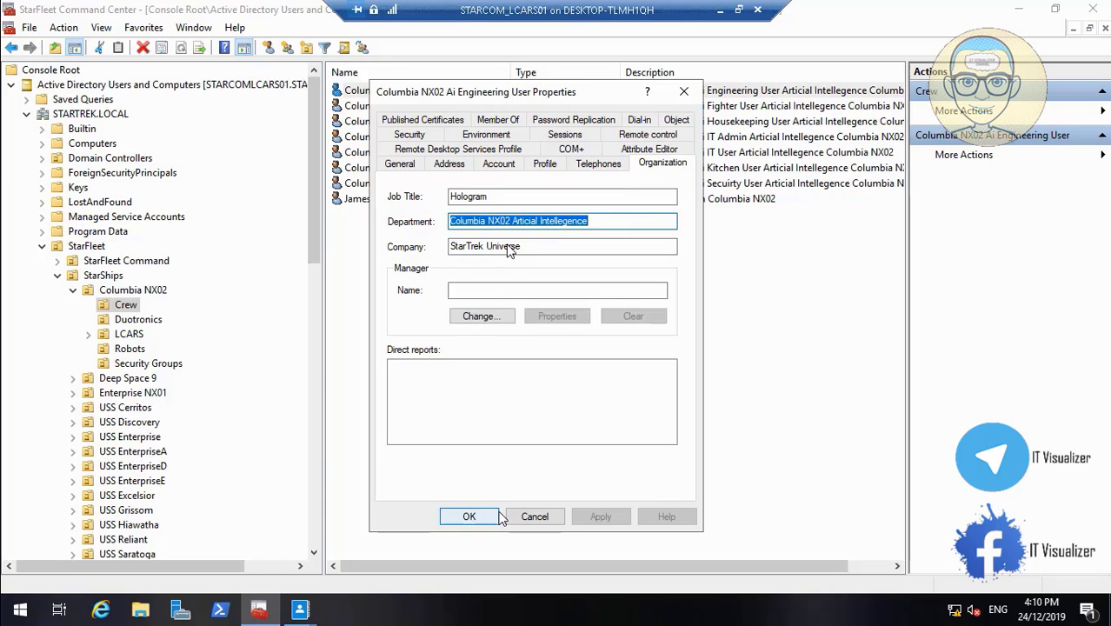
click(530, 519)
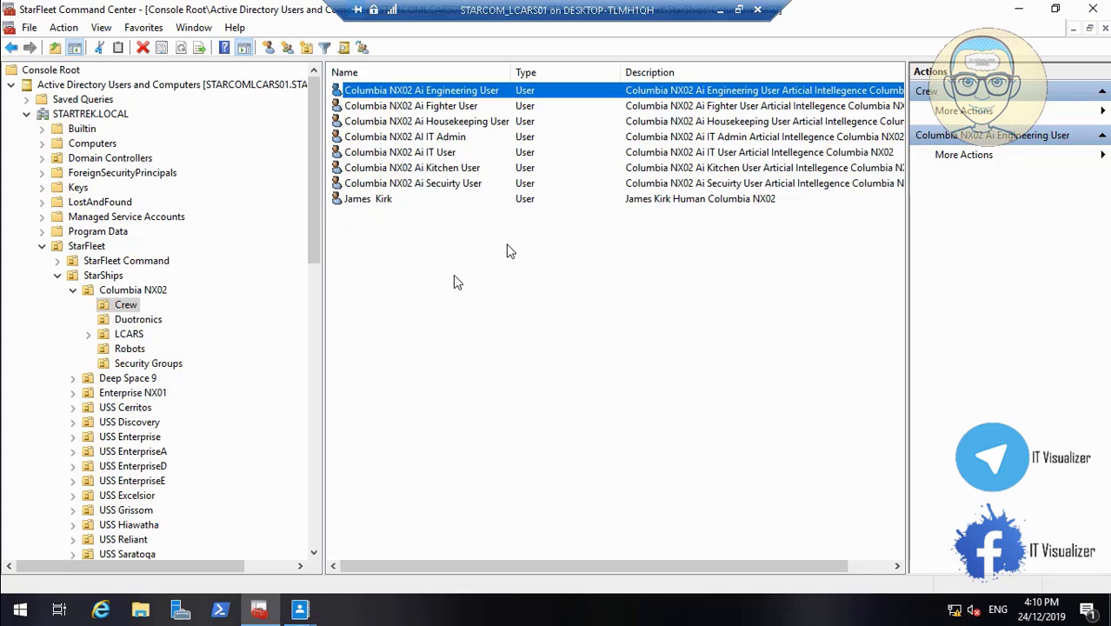
View the organization details of the captain's account in Crew and skip the lab video ahead to the Location resource property
double_click(379, 200)
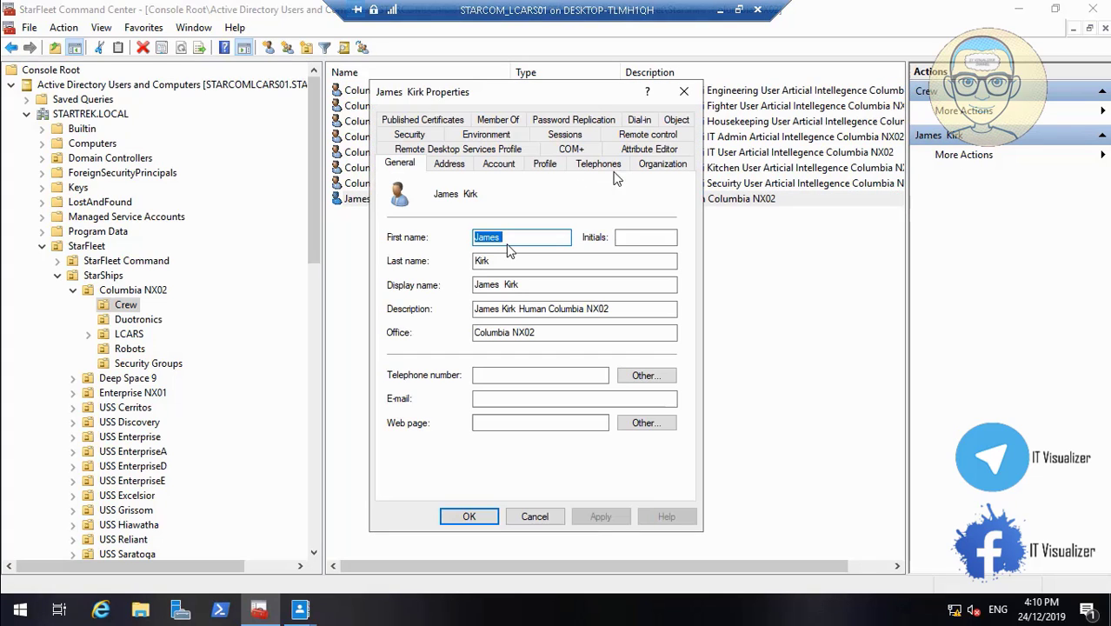
click(661, 166)
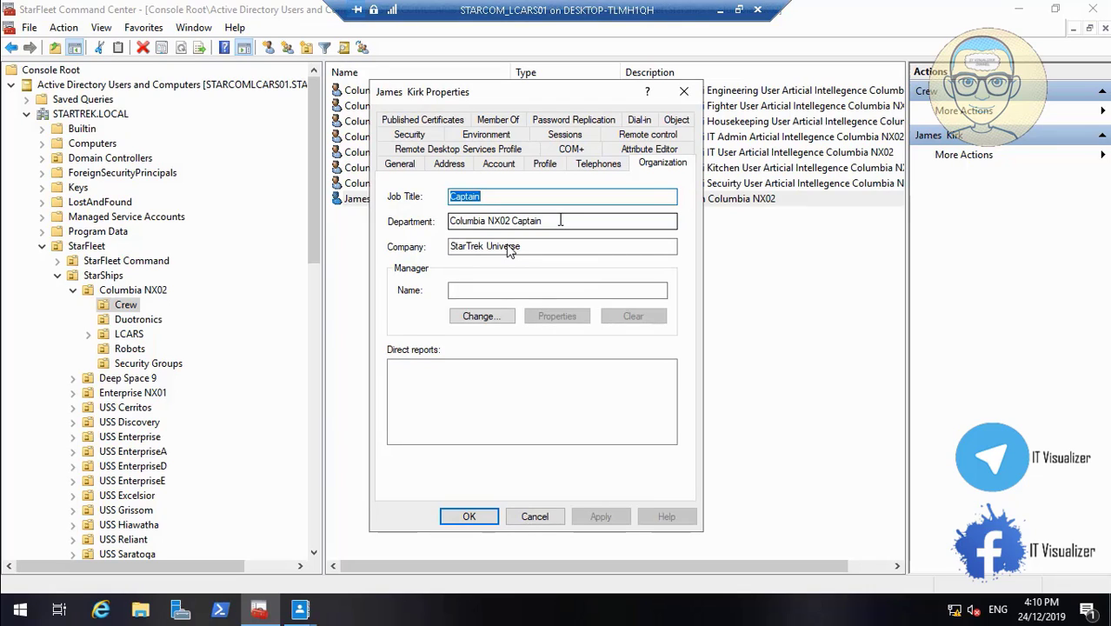
mouse_move(505, 571)
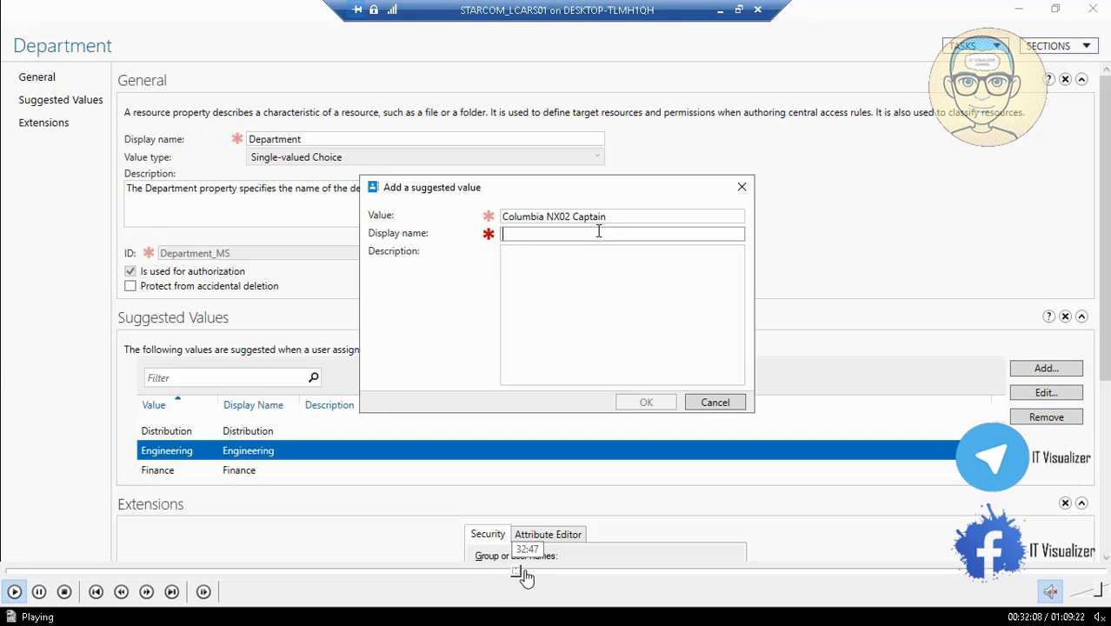
click(524, 572)
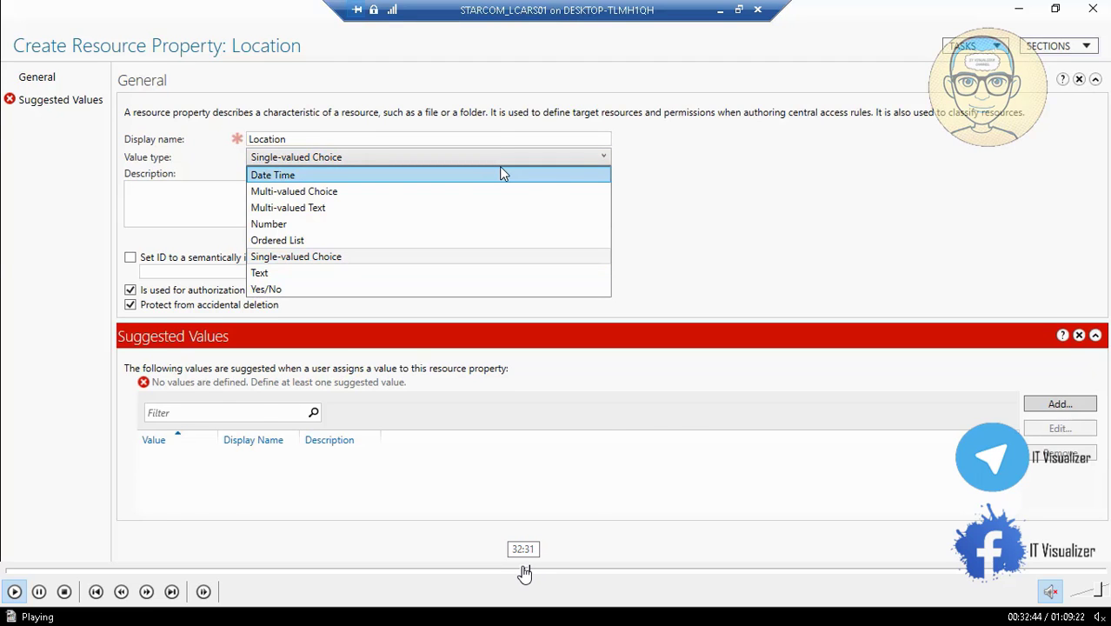
click(524, 572)
click(517, 574)
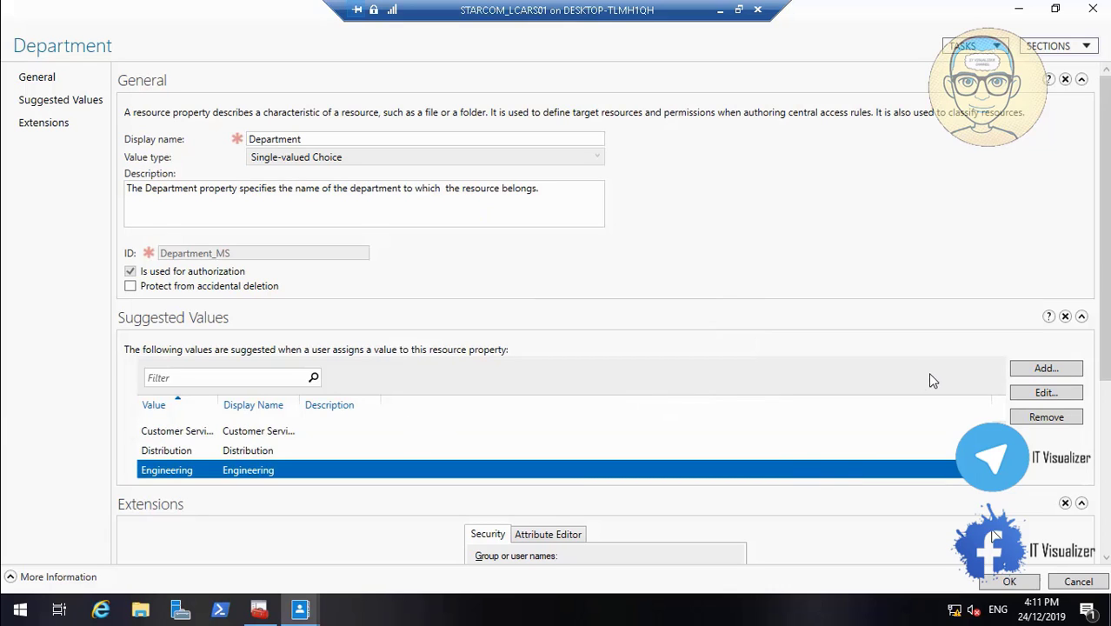
click(722, 8)
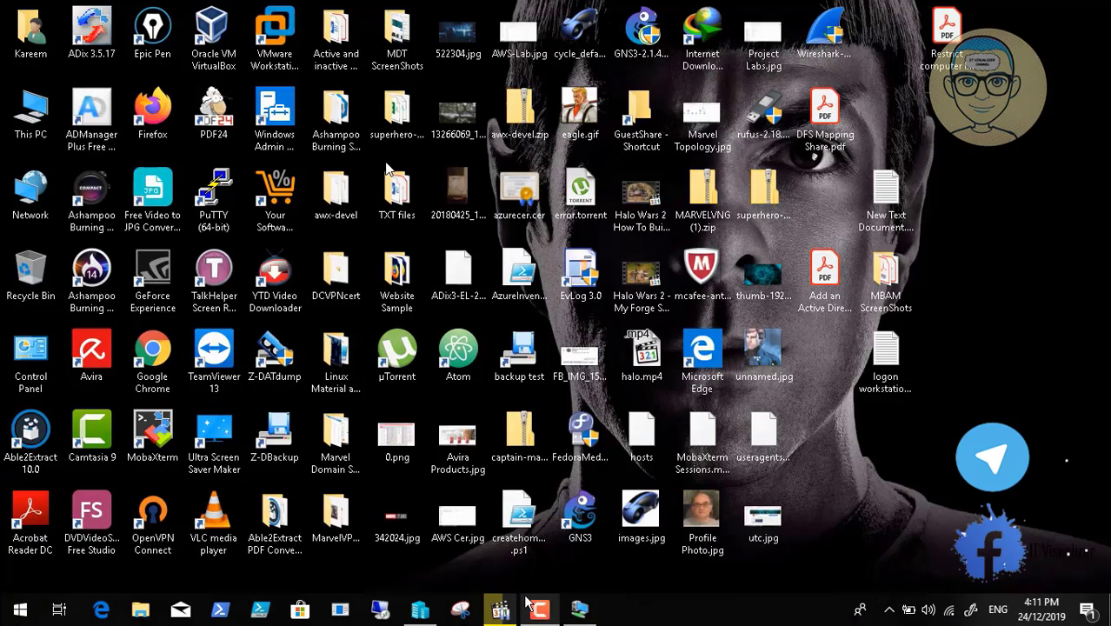
click(532, 607)
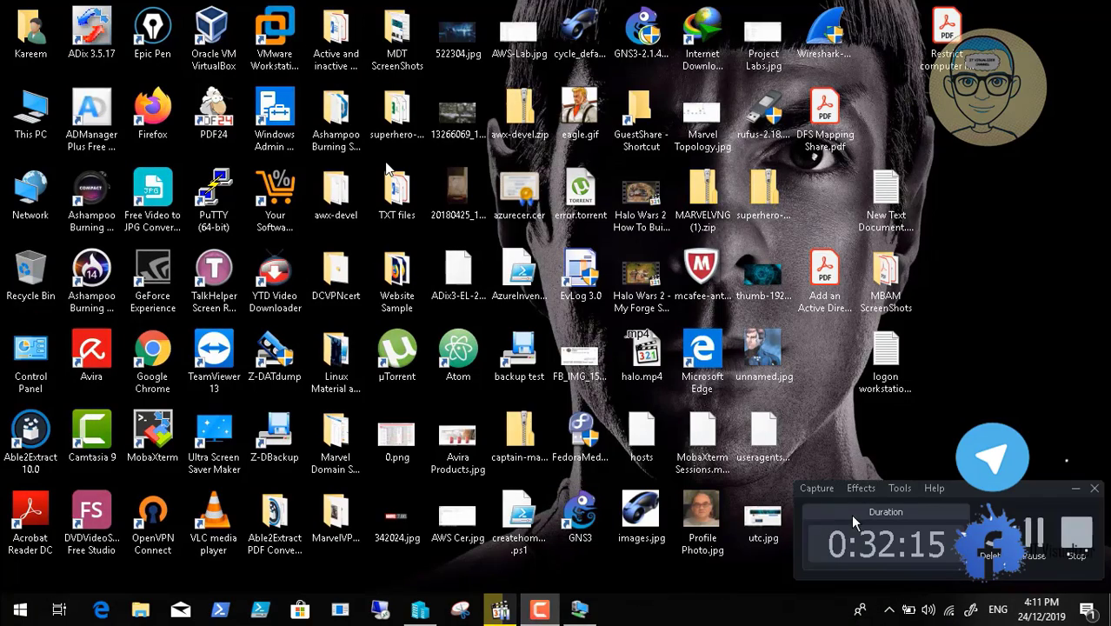
click(1035, 531)
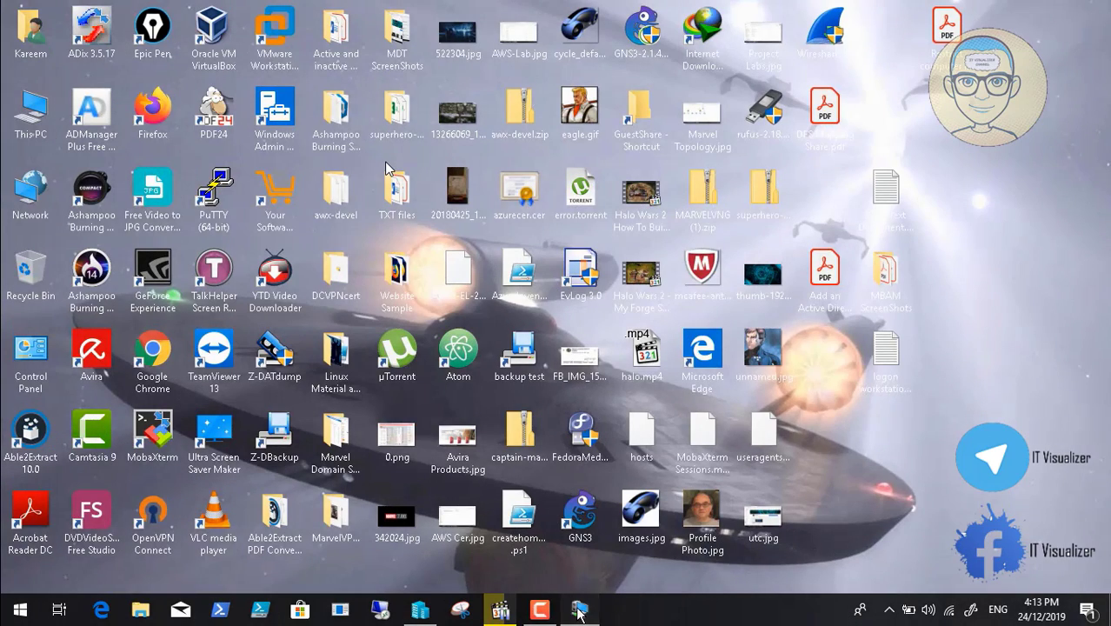
Return to the STARCOM_LCARS01 remote session, save the Department property, and go back to the Resource Properties list in Active Directory Administrative Center
click(580, 611)
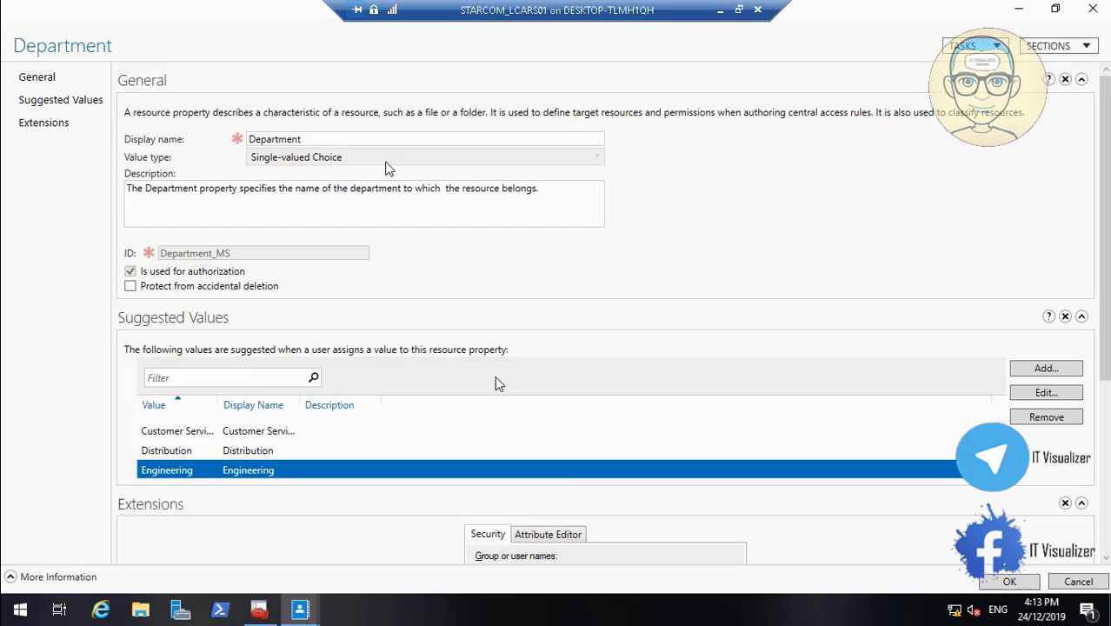
click(1010, 582)
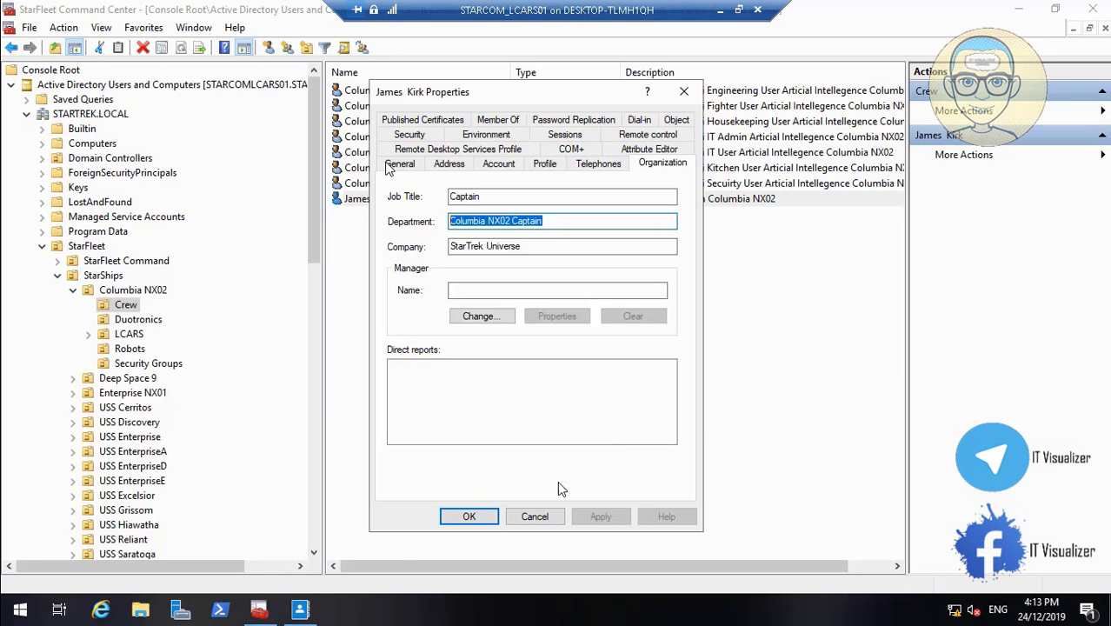
click(304, 612)
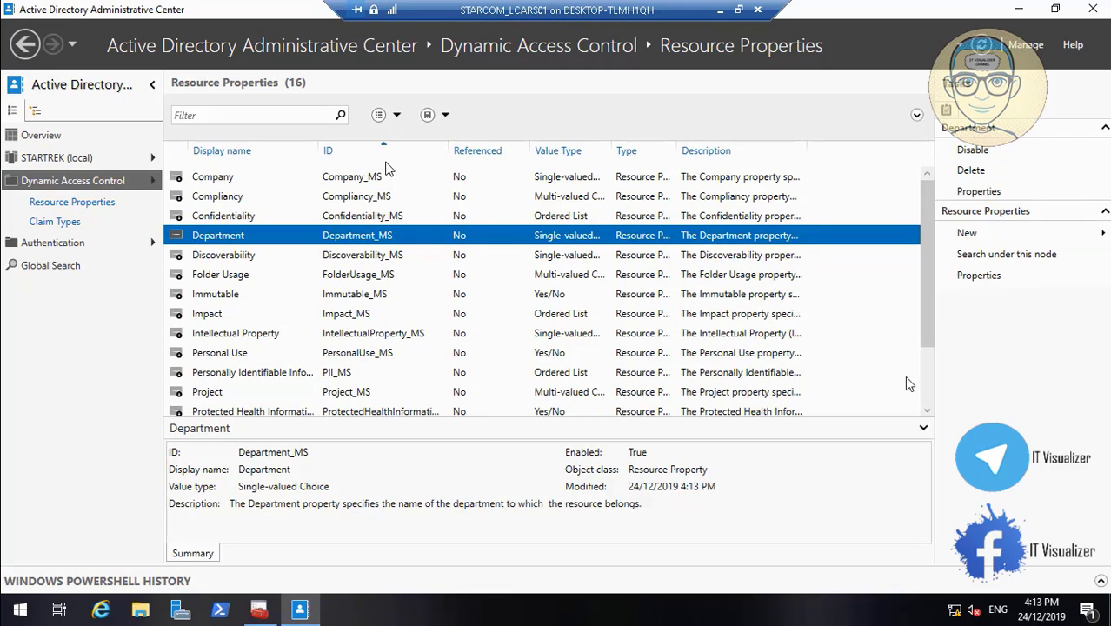
Start a new resource property with the display name Location, keeping Single-valued Choice as its value type
scroll(928, 394, down, 2)
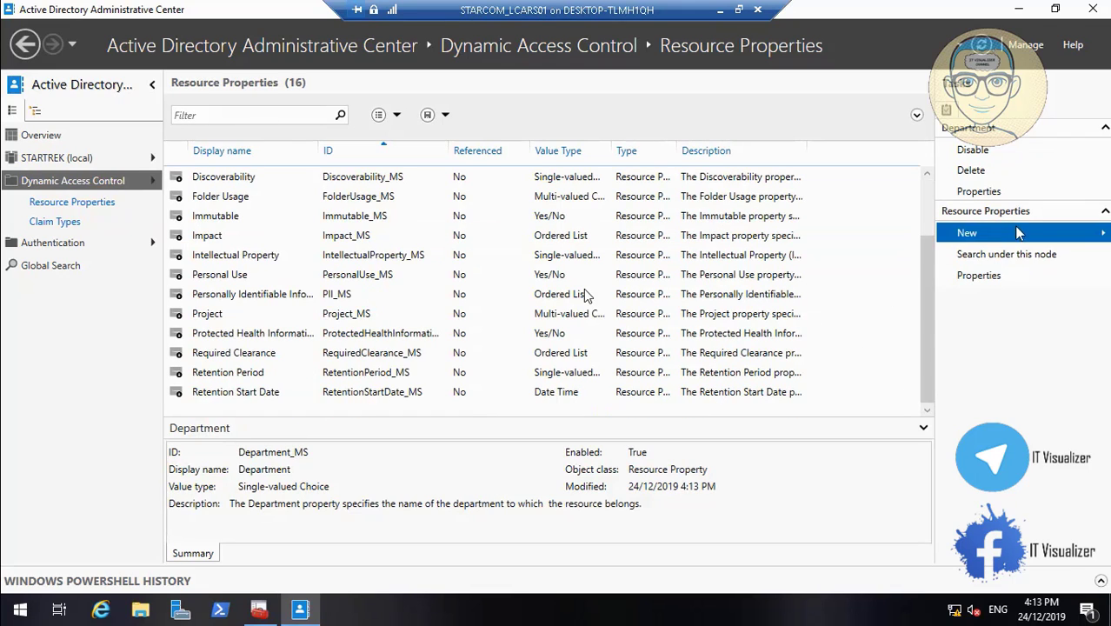
click(987, 232)
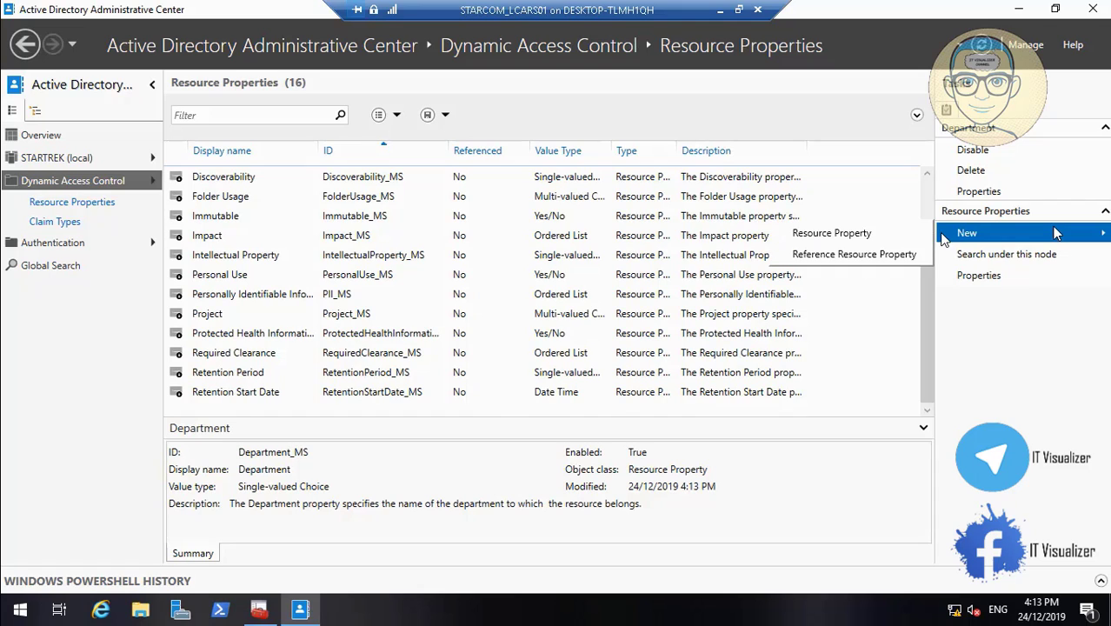
click(879, 234)
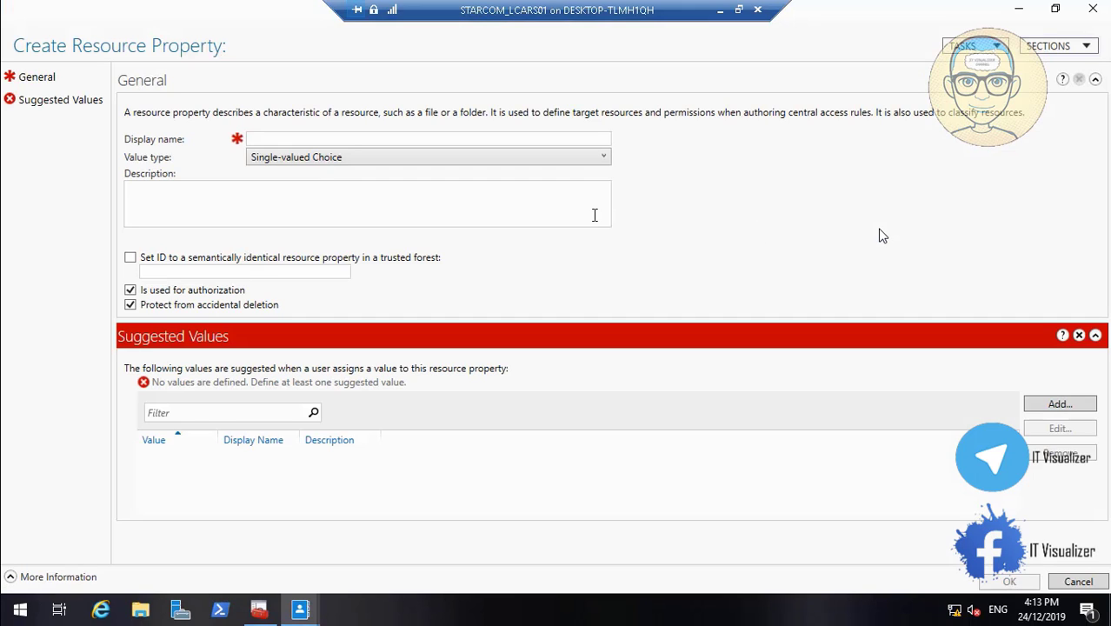
click(536, 139)
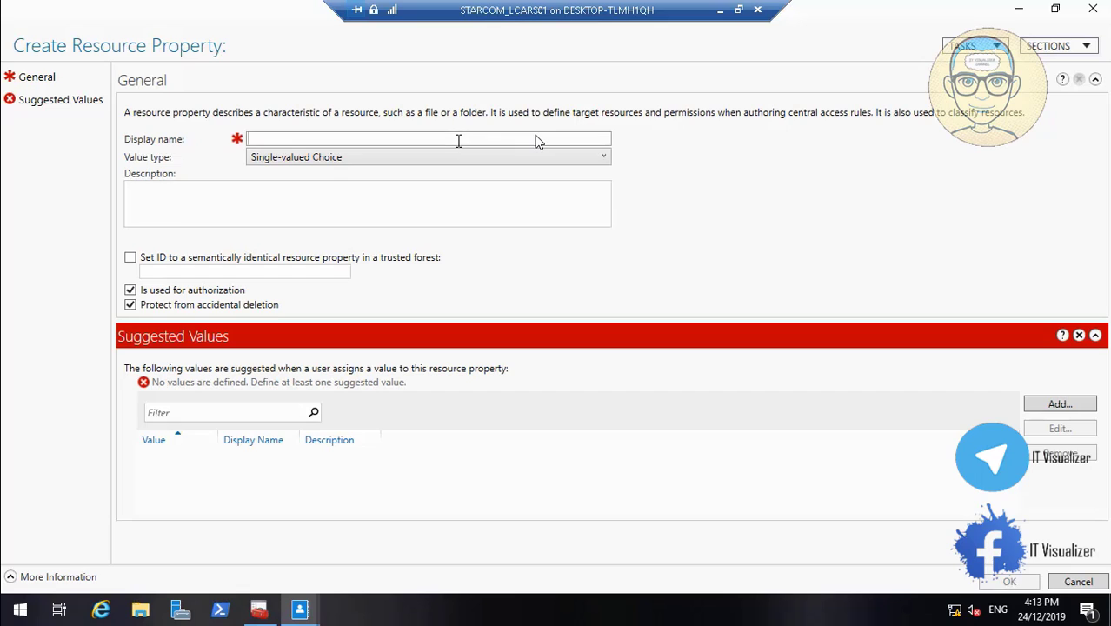
text(Location)
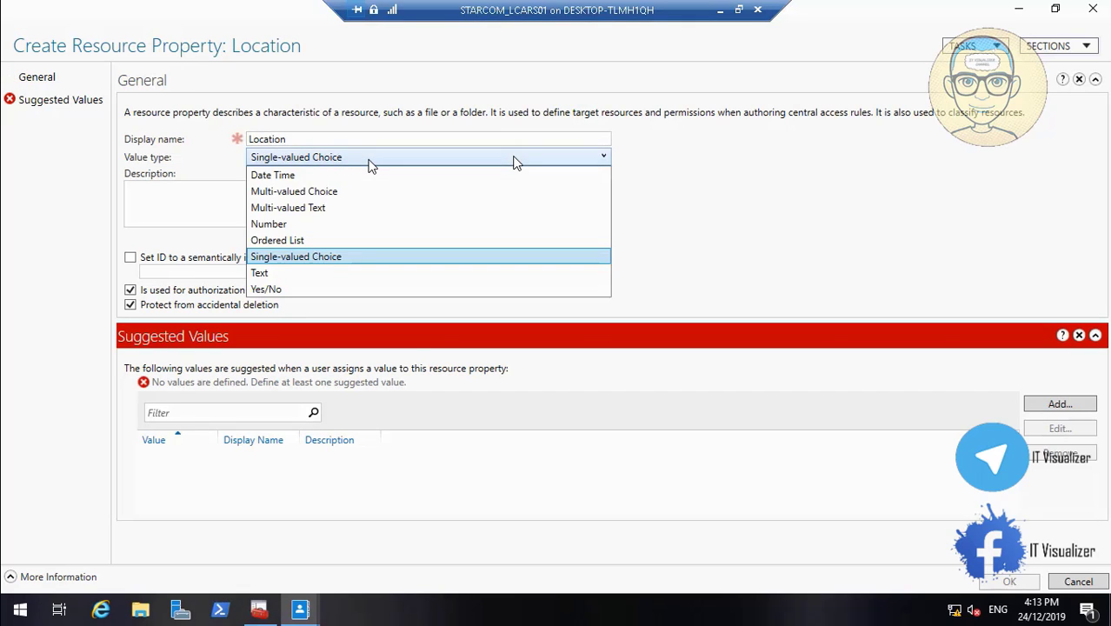
click(366, 160)
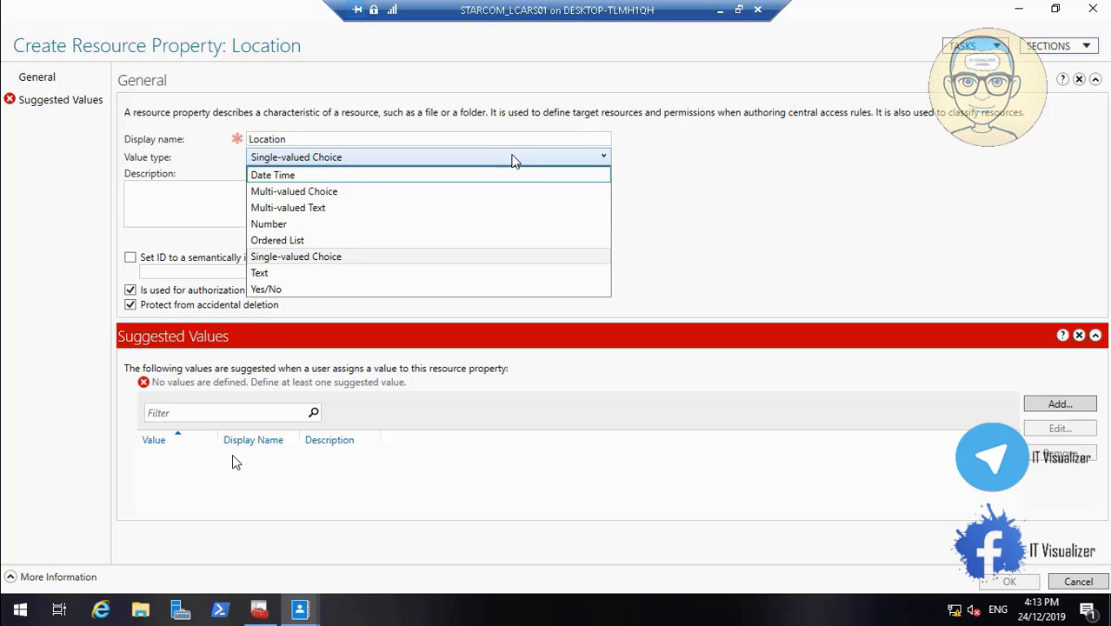
click(513, 158)
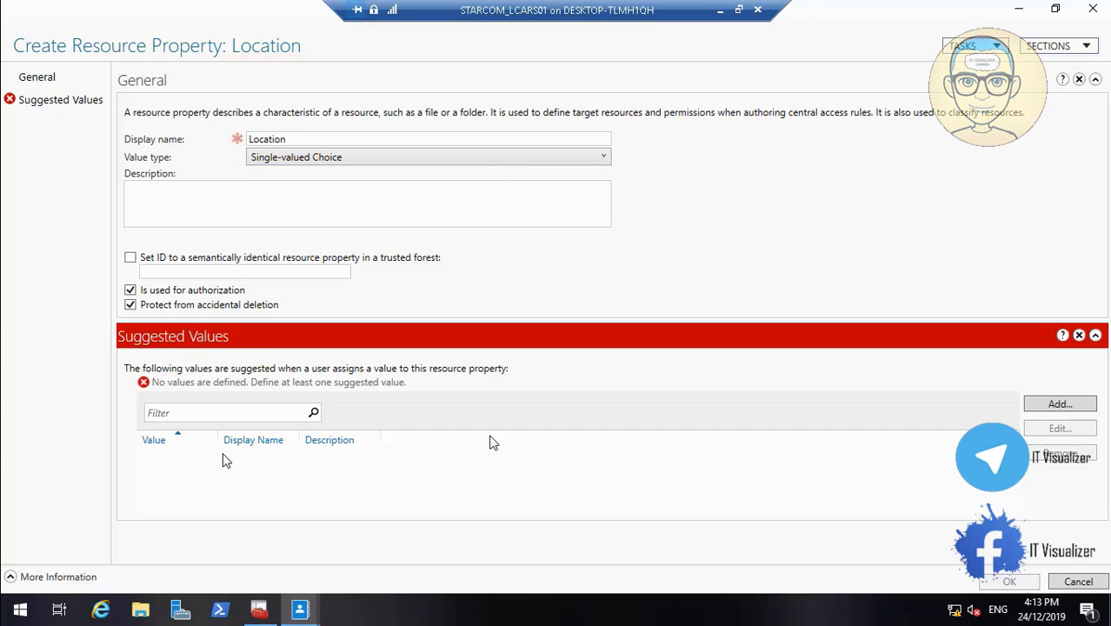
Start adding a suggested value for Location and open New Text Document from the Startrek folder on drive D in Notepad
click(1056, 406)
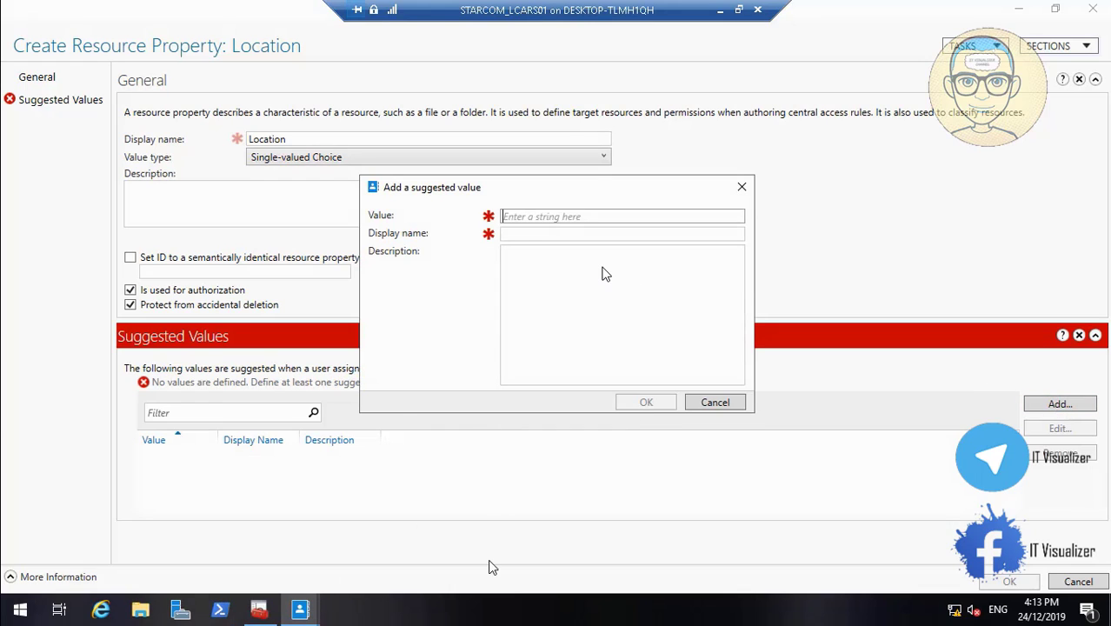
click(1108, 611)
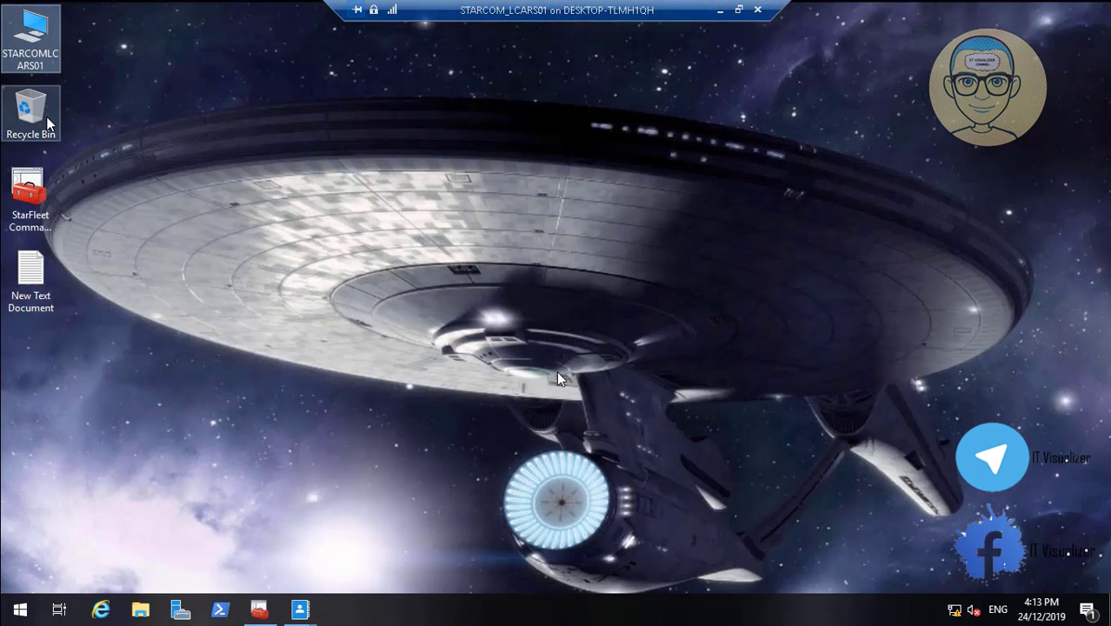
double_click(25, 39)
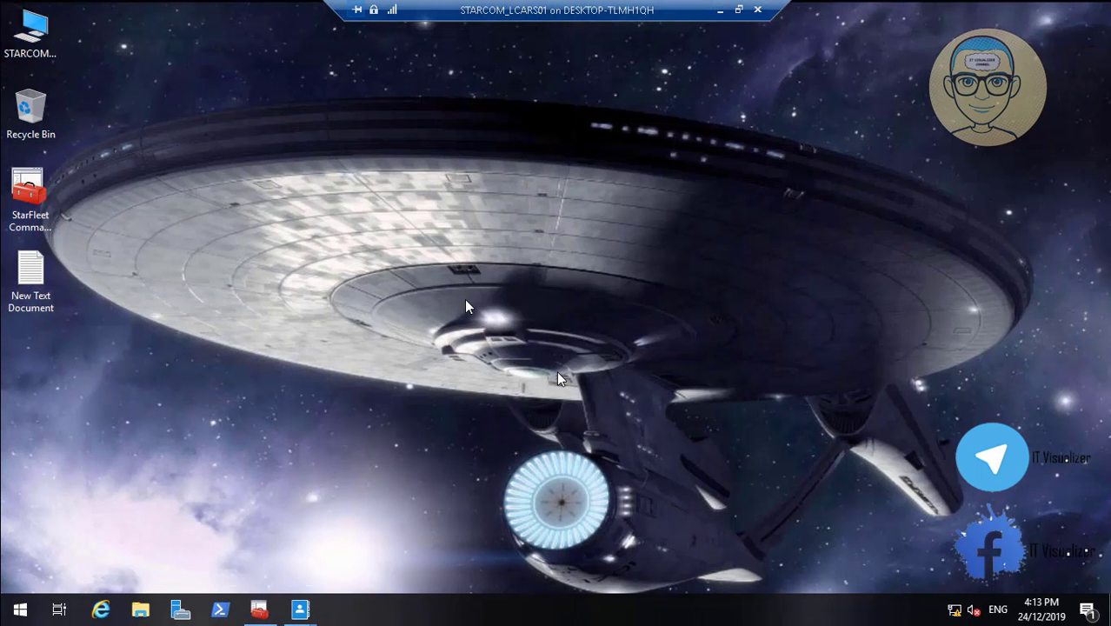
double_click(720, 388)
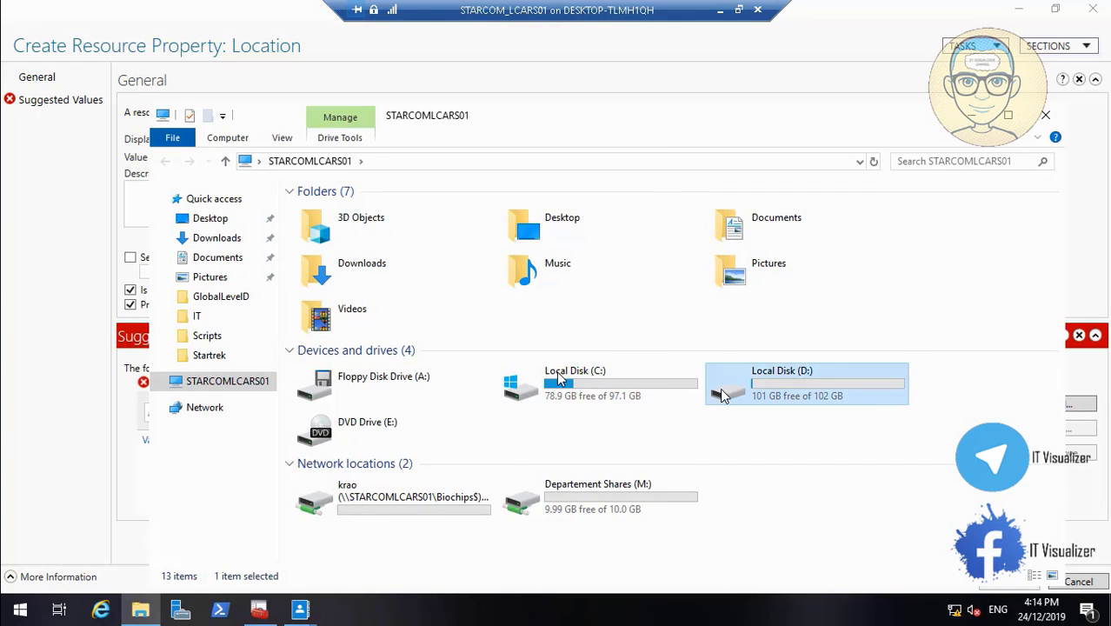
double_click(339, 318)
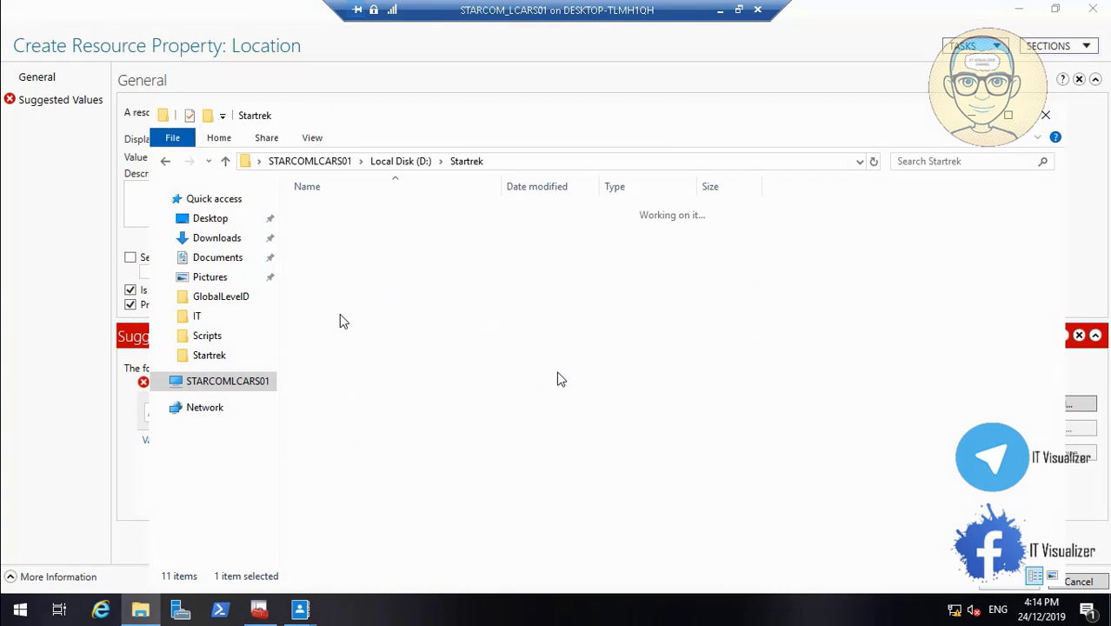
click(365, 270)
key(Return)
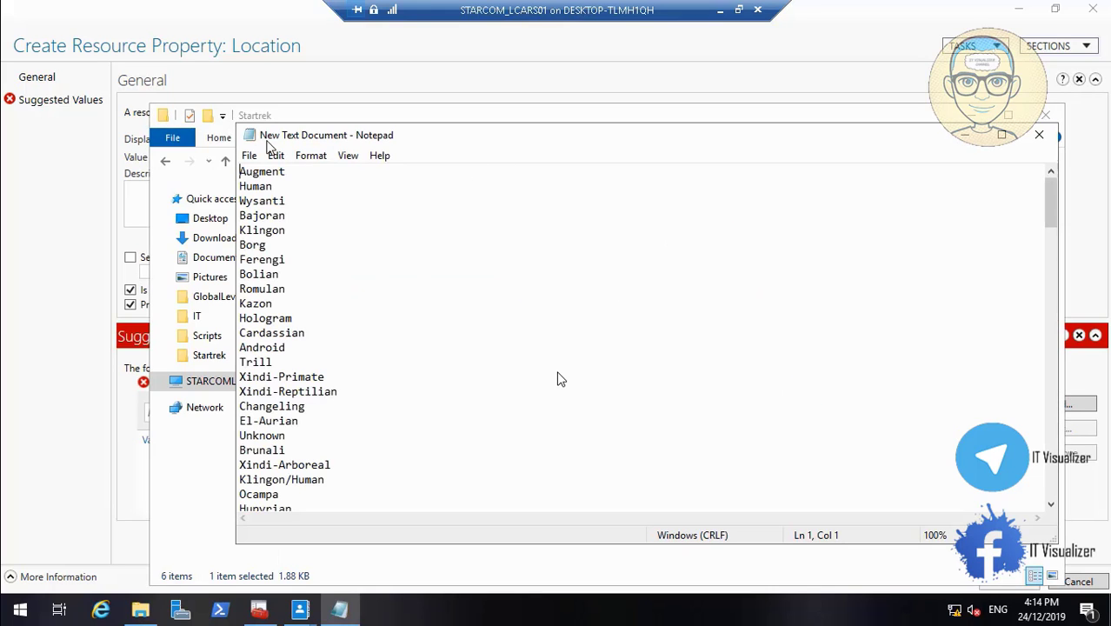
click(333, 119)
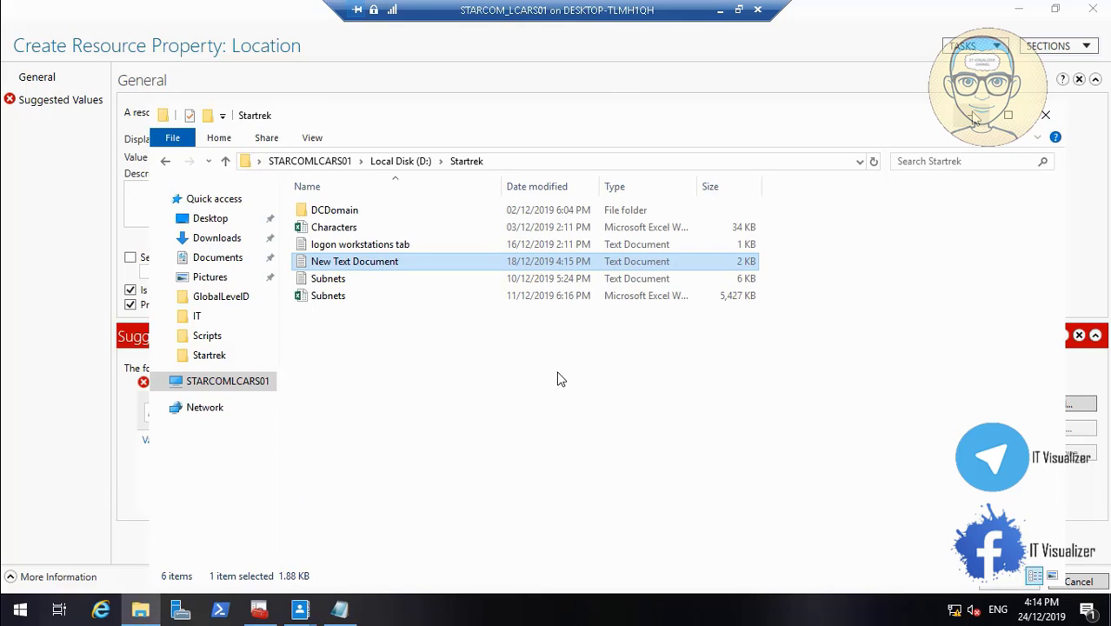
click(971, 116)
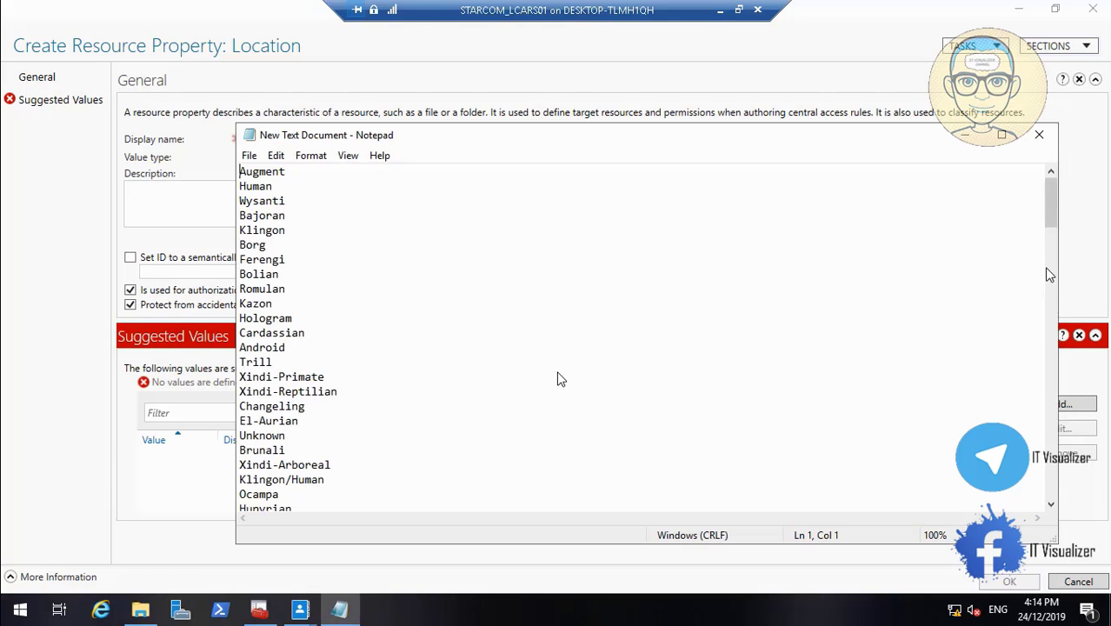
Copy ColumbiaNX02 from the text document and add it as a Location suggested value, using it for value, display name and description
drag(1051, 233, 1060, 443)
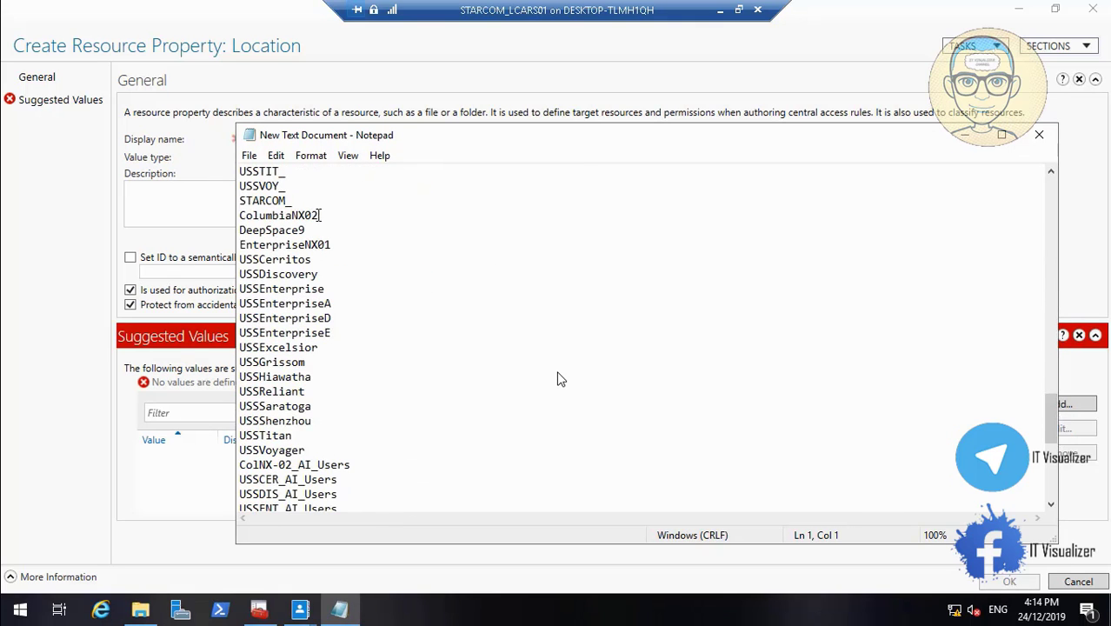
drag(320, 215, 230, 214)
right_click(261, 219)
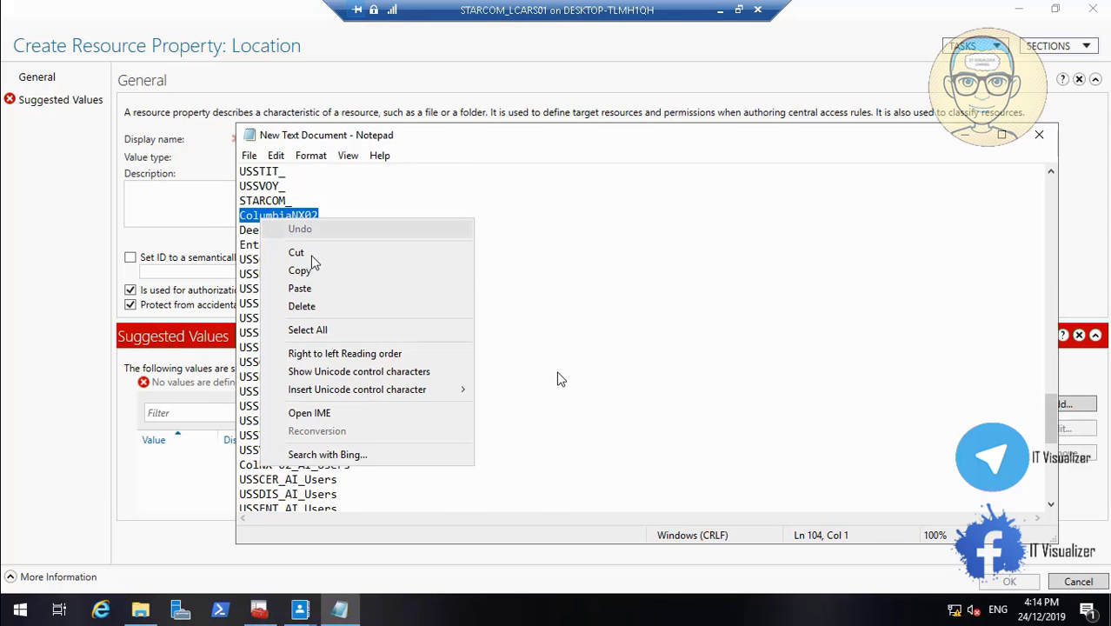
click(322, 277)
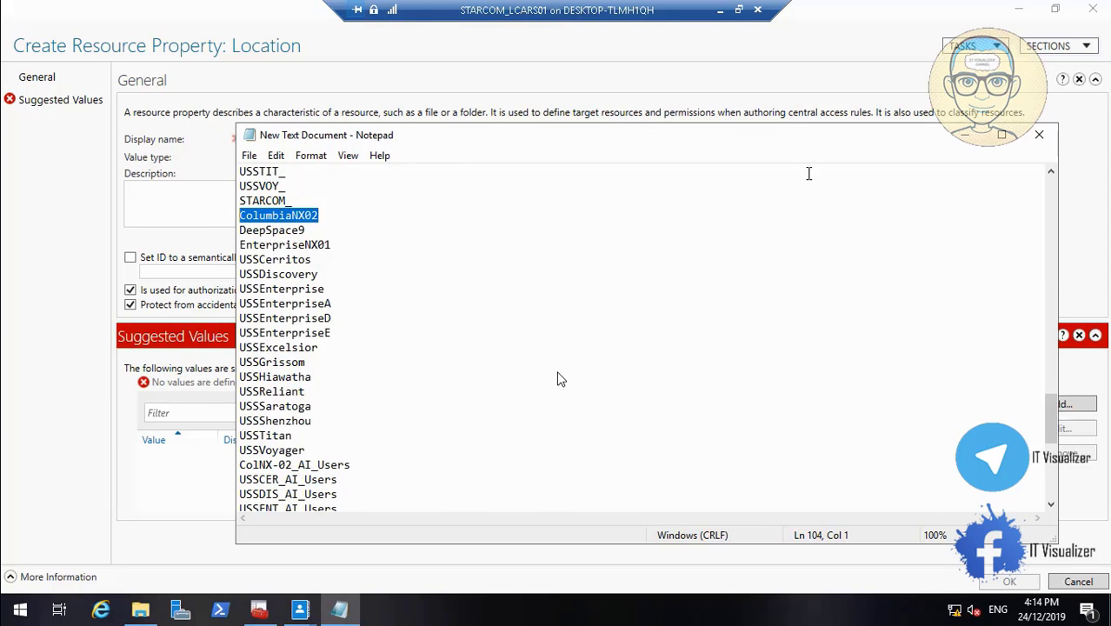
click(964, 134)
key(ctrl+v)
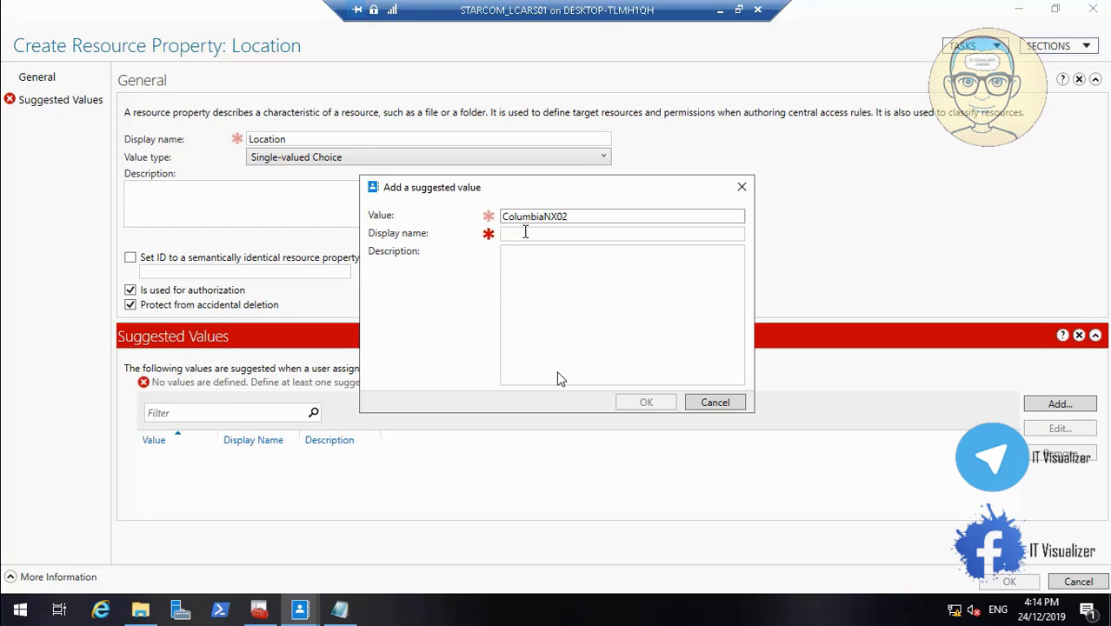
click(525, 232)
key(ctrl+v)
click(533, 281)
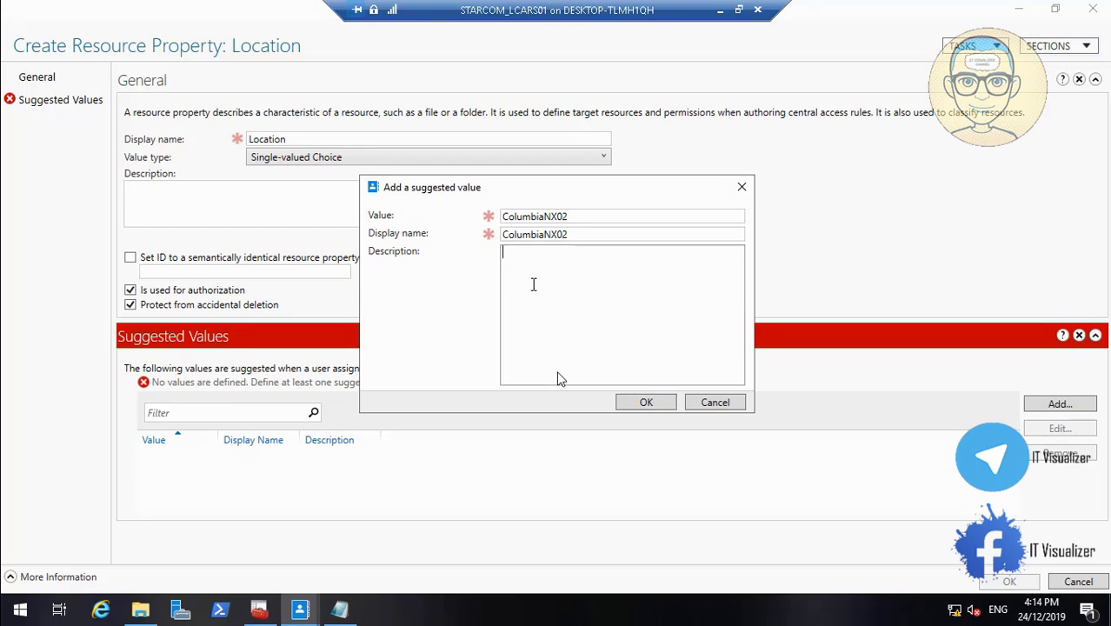
key(ctrl+v)
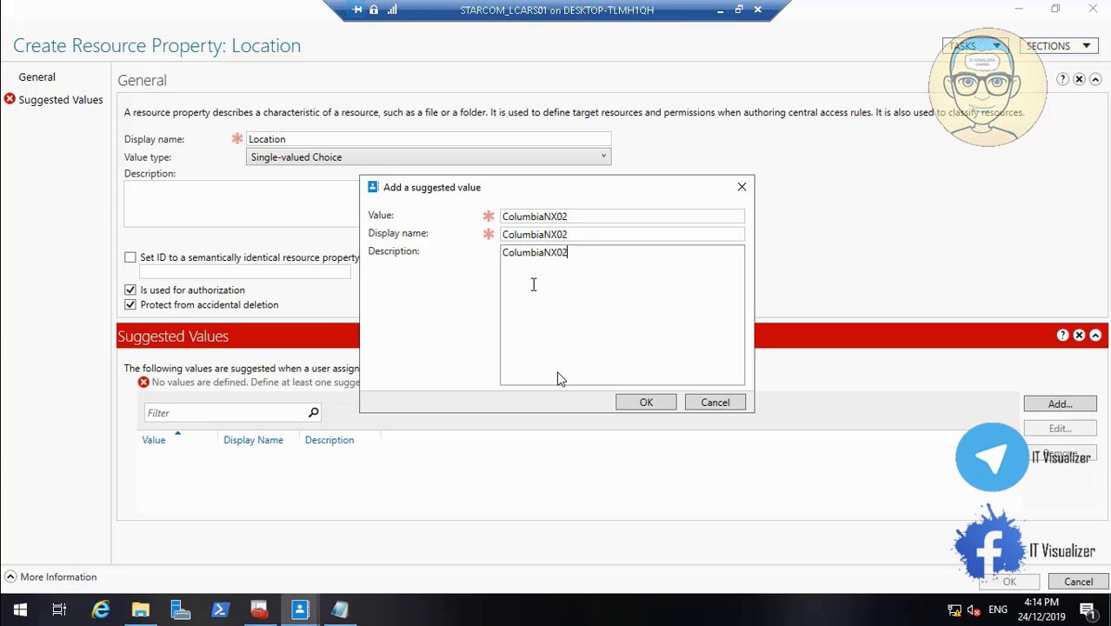
click(647, 405)
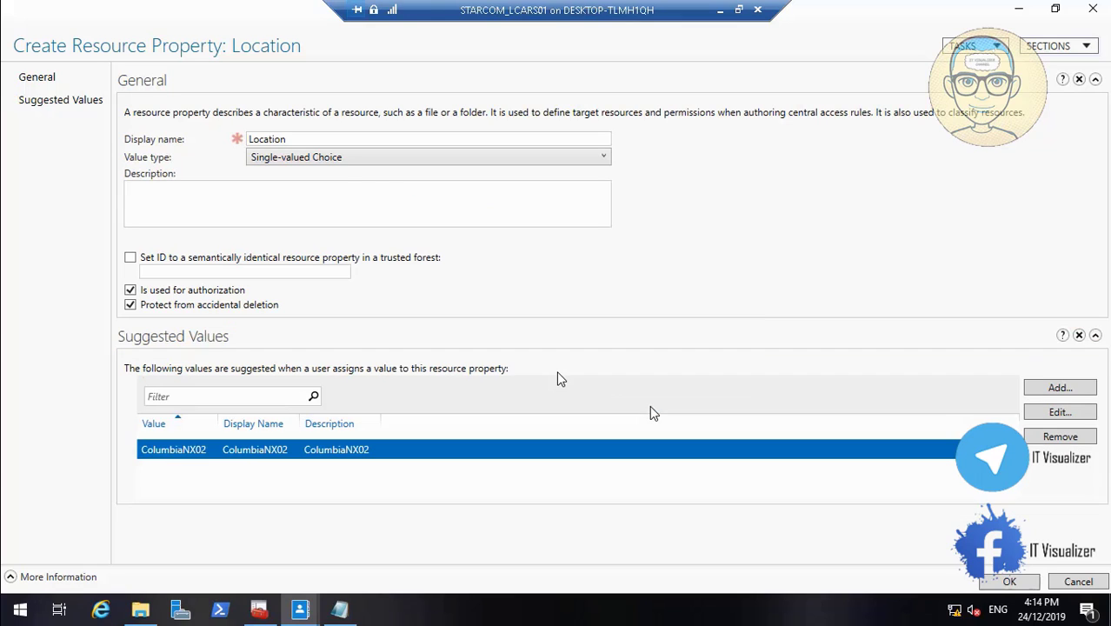
Add a second Location suggested value, using DeepSpace9 copied from the text document as value, display name and description
click(1061, 387)
click(352, 613)
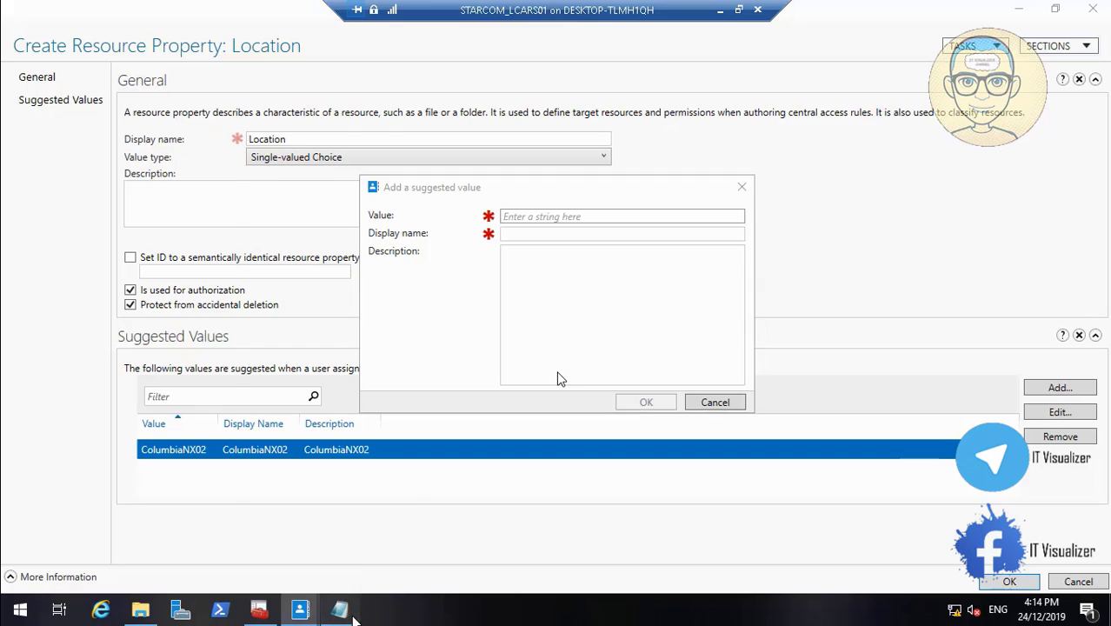
drag(309, 229, 214, 235)
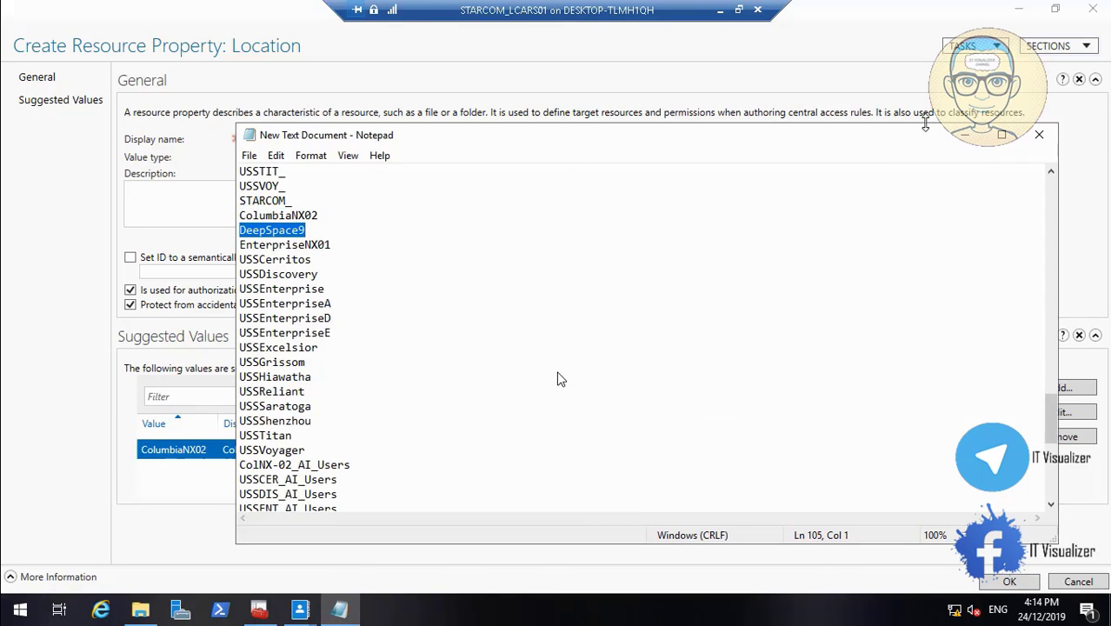
click(965, 134)
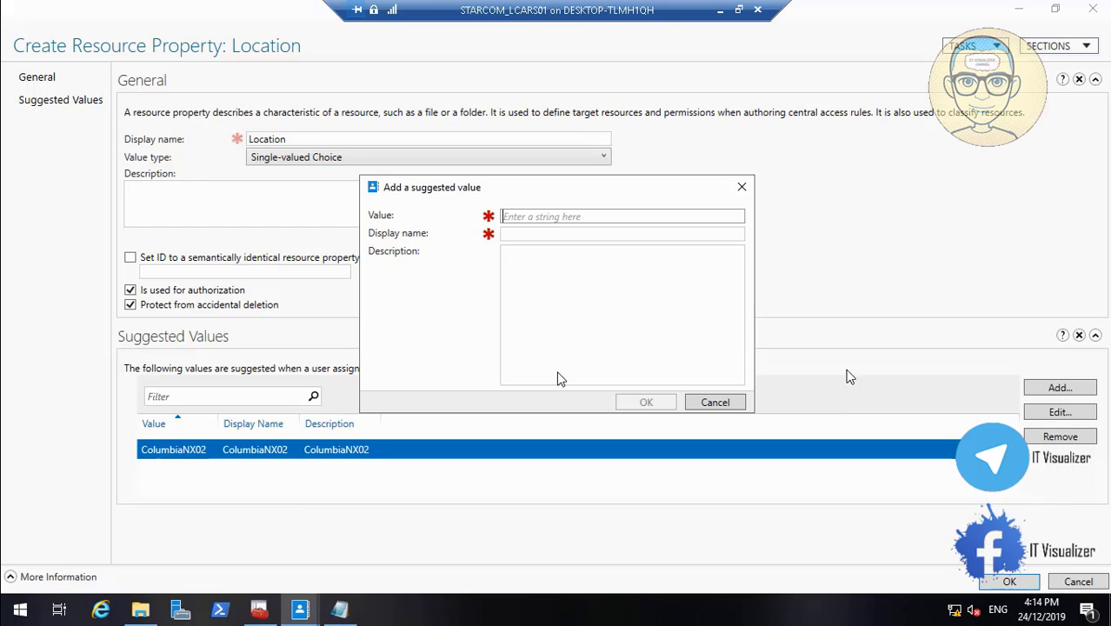
key(ctrl+v)
click(534, 234)
key(ctrl+v)
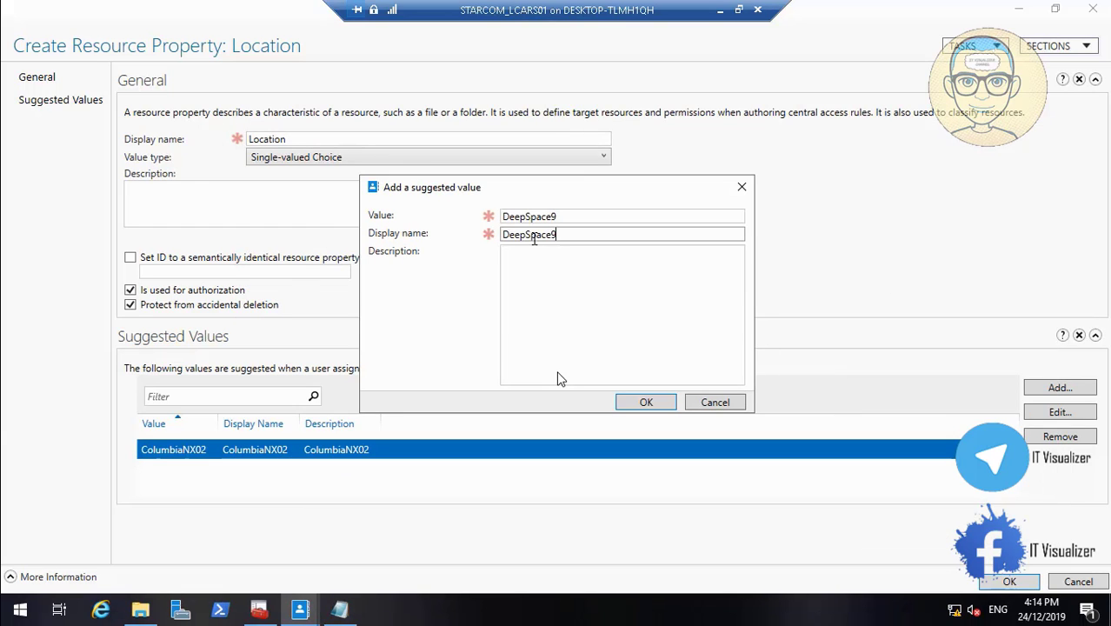
click(536, 272)
key(ctrl+v)
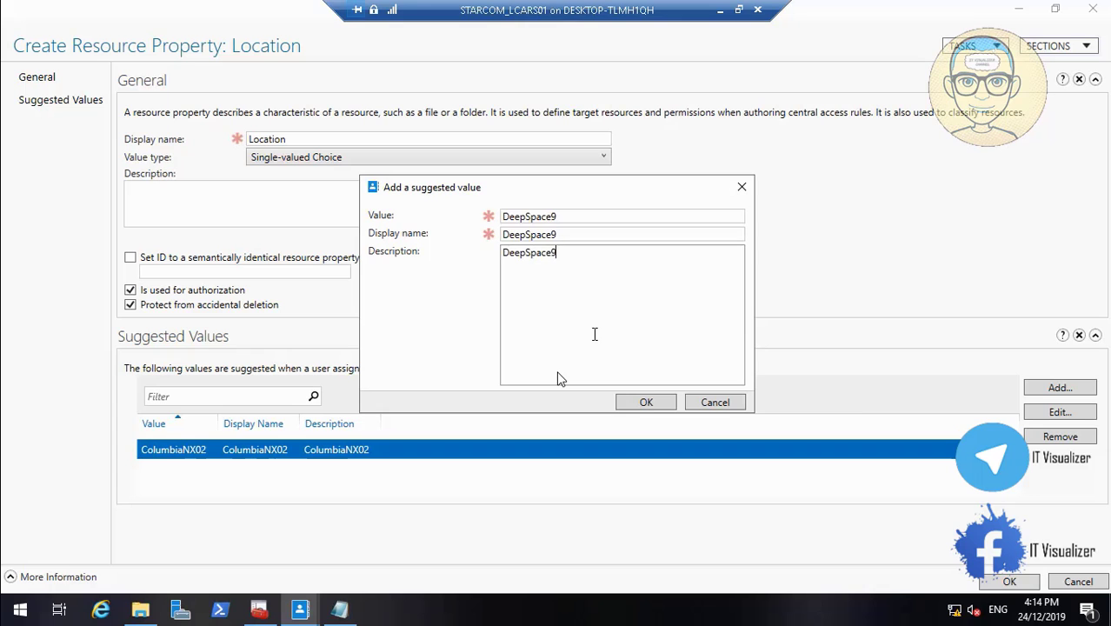
click(646, 402)
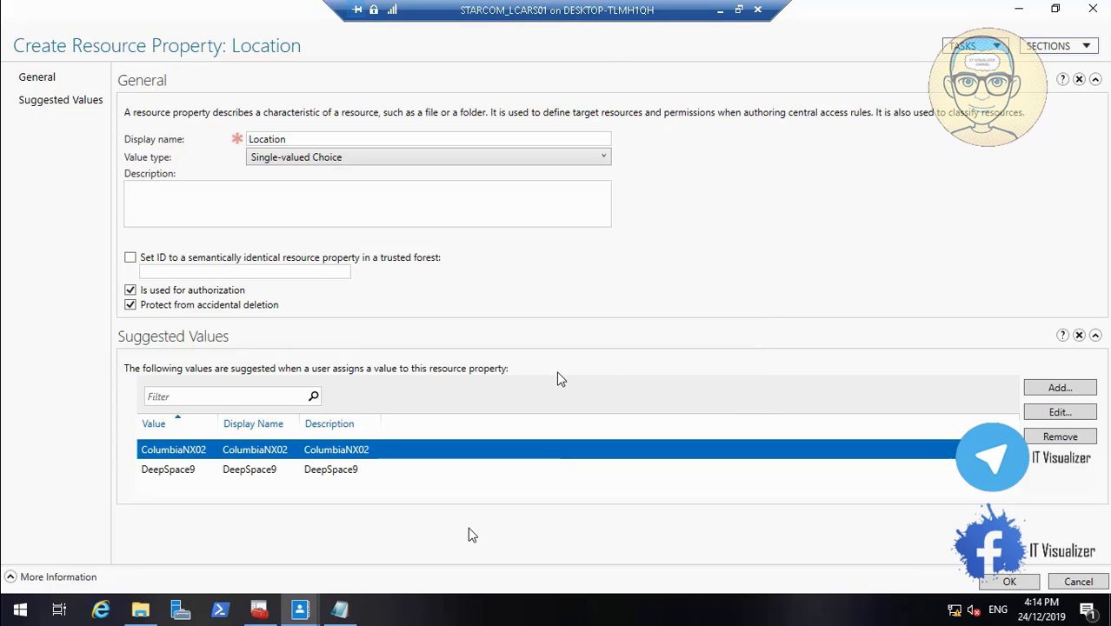
click(738, 10)
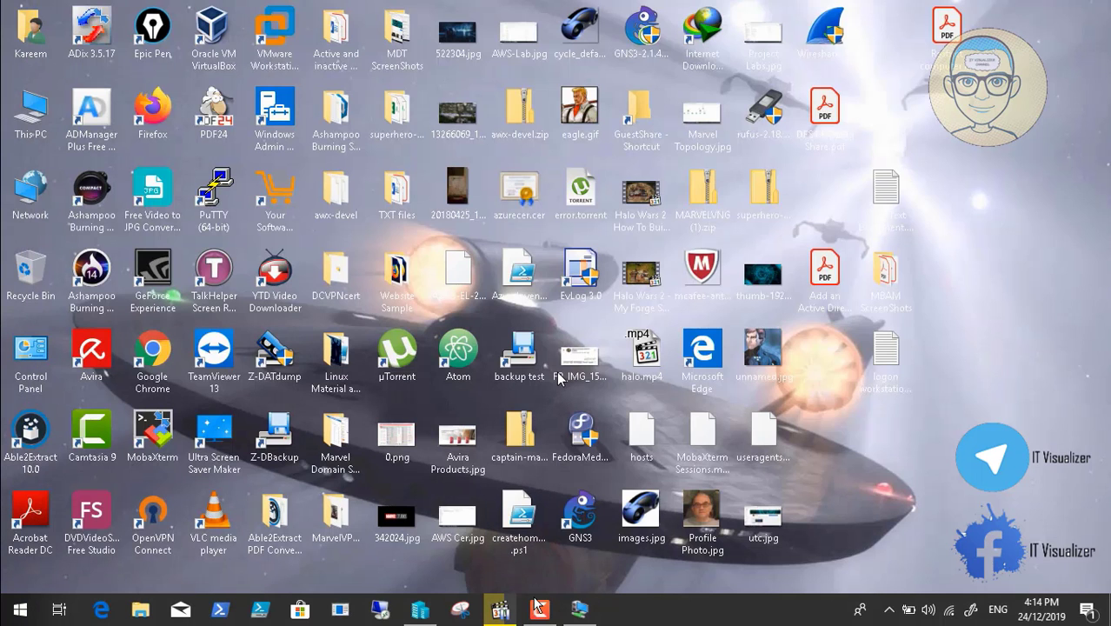
click(539, 609)
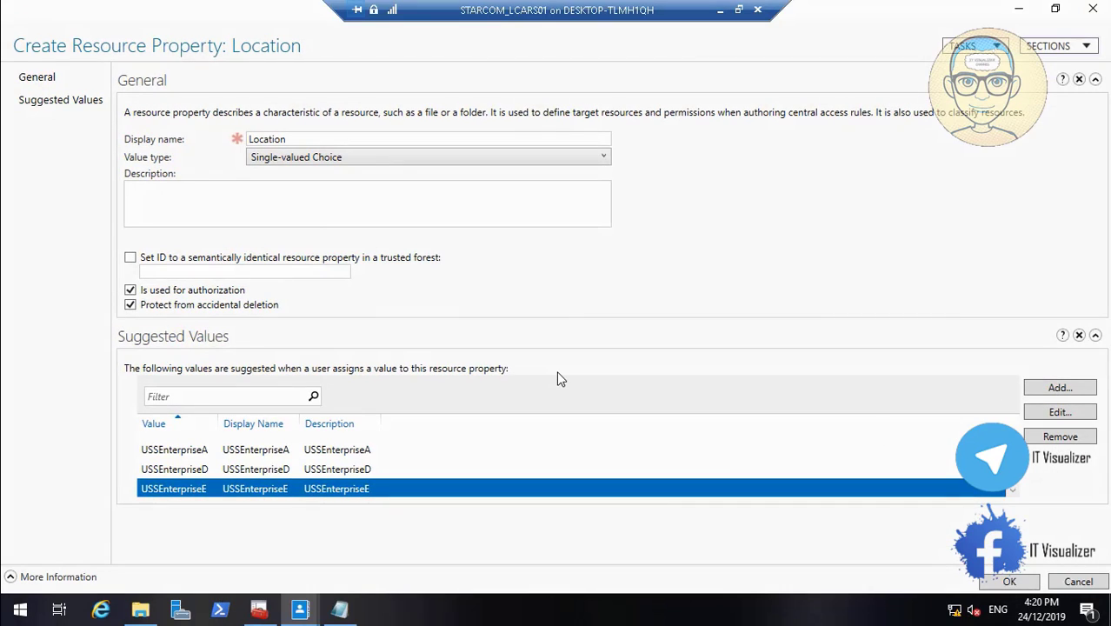
Review the list of Location suggested values from ColumbiaNX02 through USSVoyager and create the Location resource property
scroll(561, 379, up, 6)
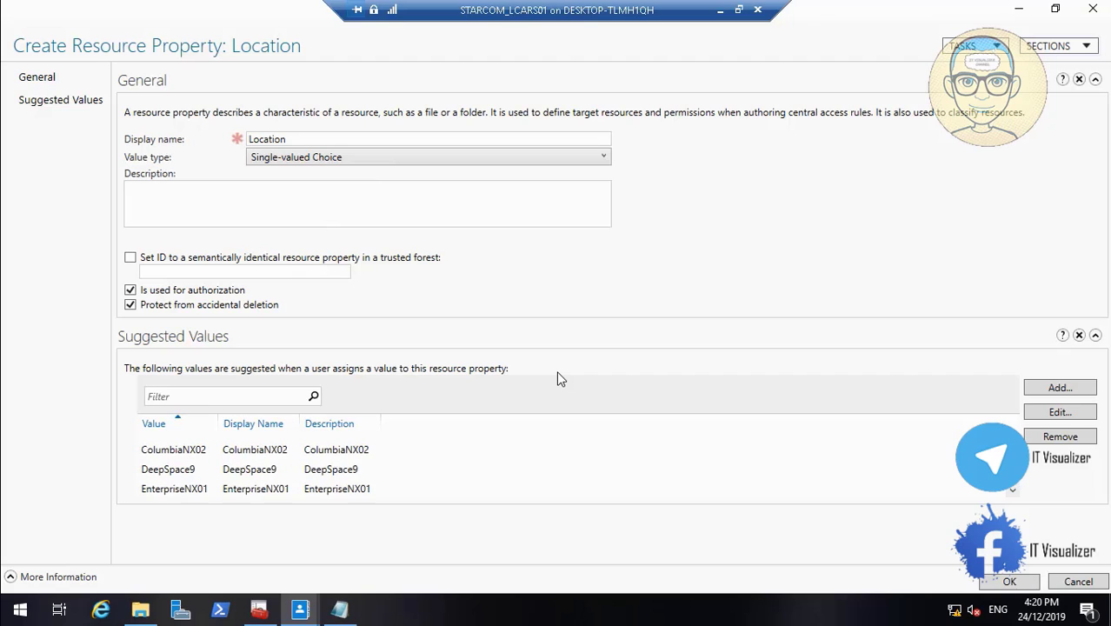
click(1014, 489)
click(1015, 489)
click(1014, 489)
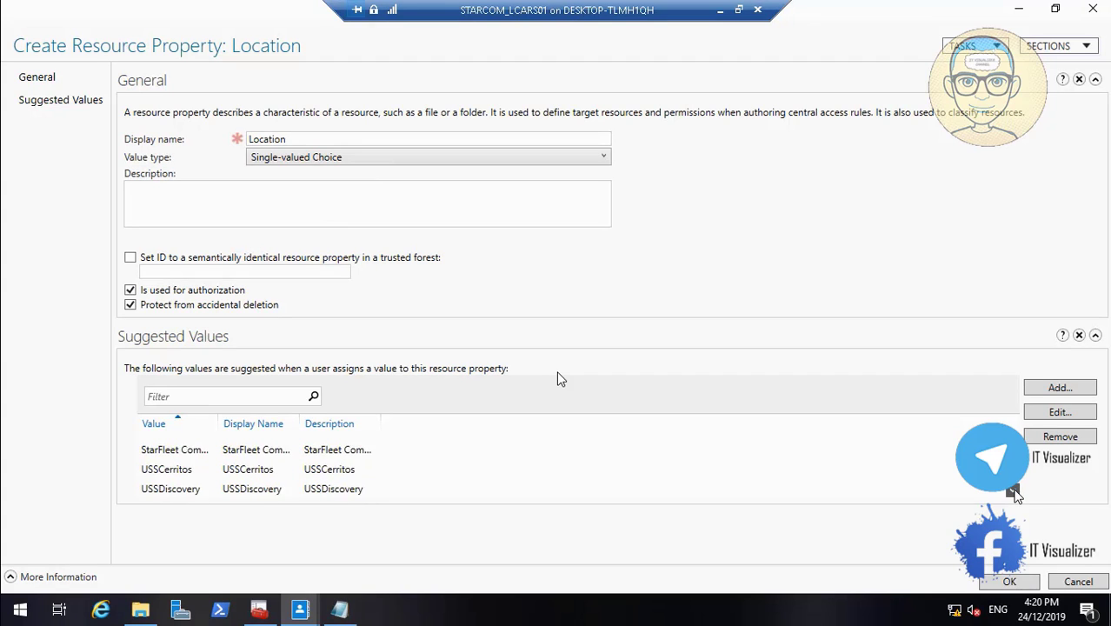
click(1015, 490)
click(1015, 489)
click(1015, 489)
click(1014, 489)
click(1014, 489)
click(1015, 489)
click(1014, 490)
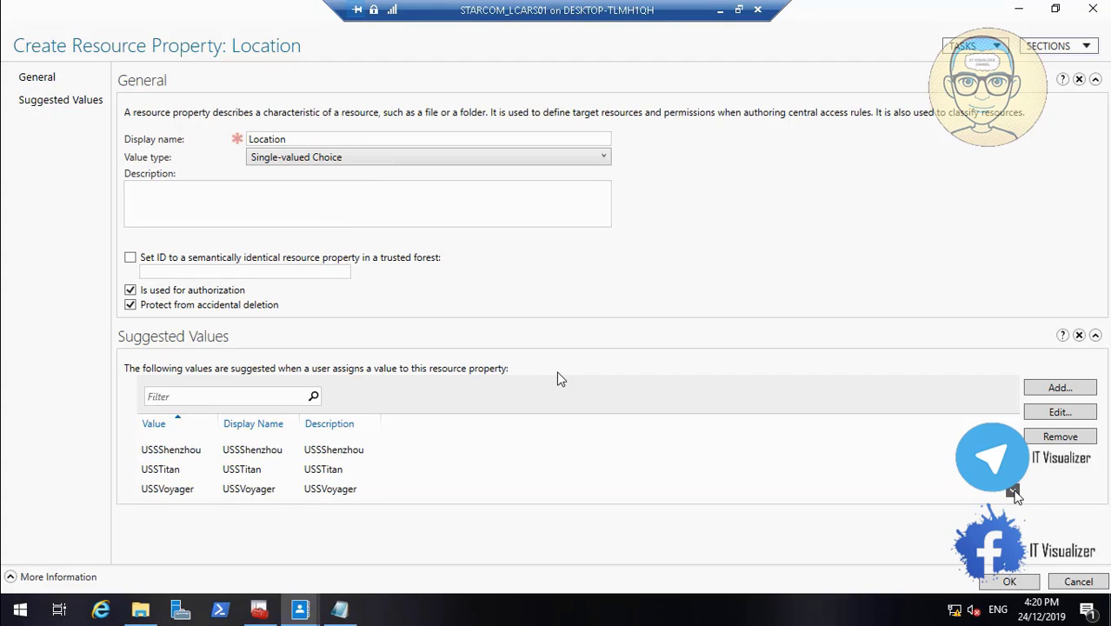
click(1015, 489)
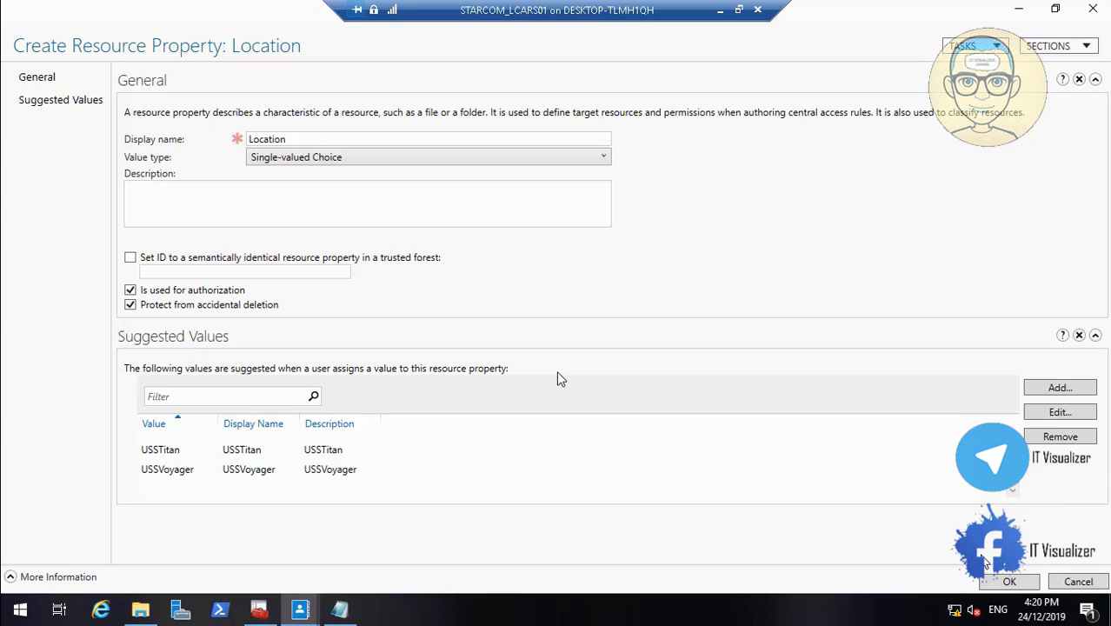
click(1001, 583)
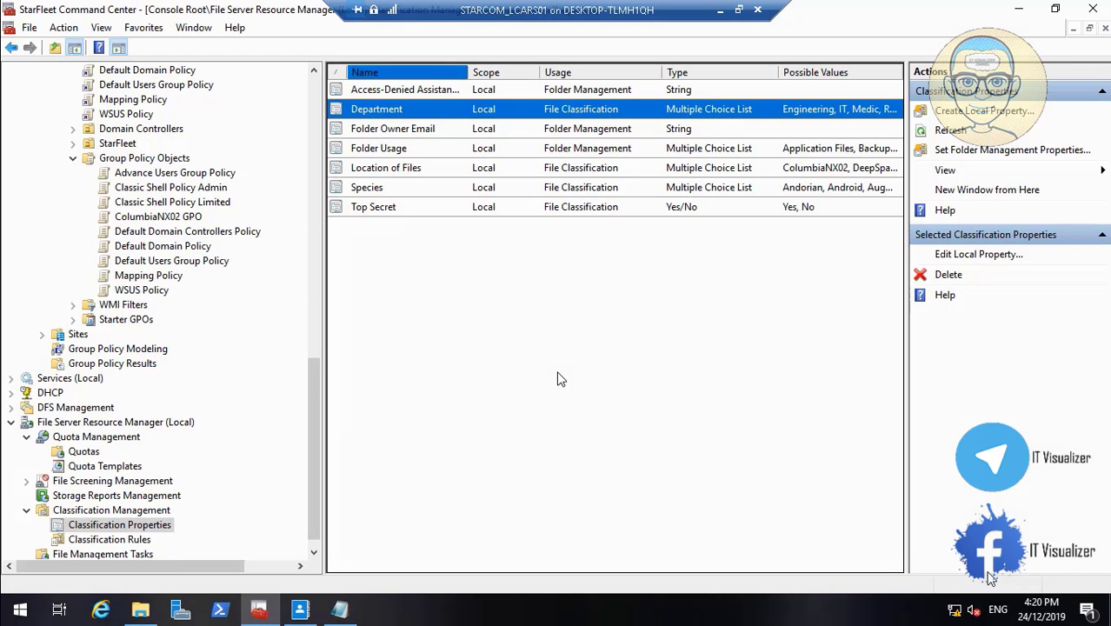
Open the local Department classification property in File Server Resource Manager to view its settings
right_click(397, 113)
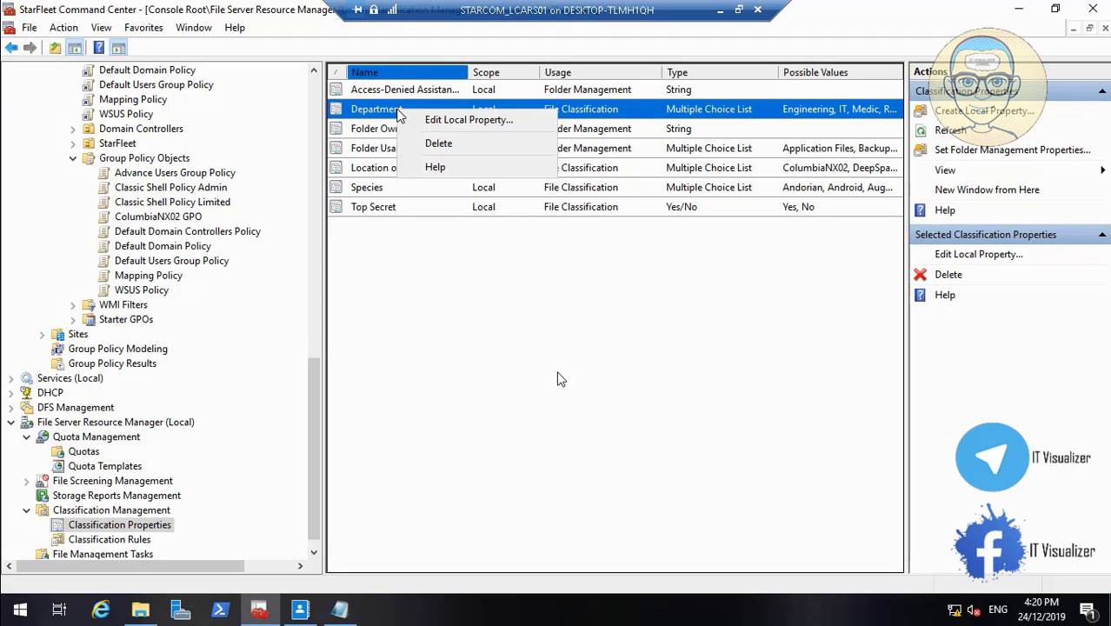
double_click(374, 107)
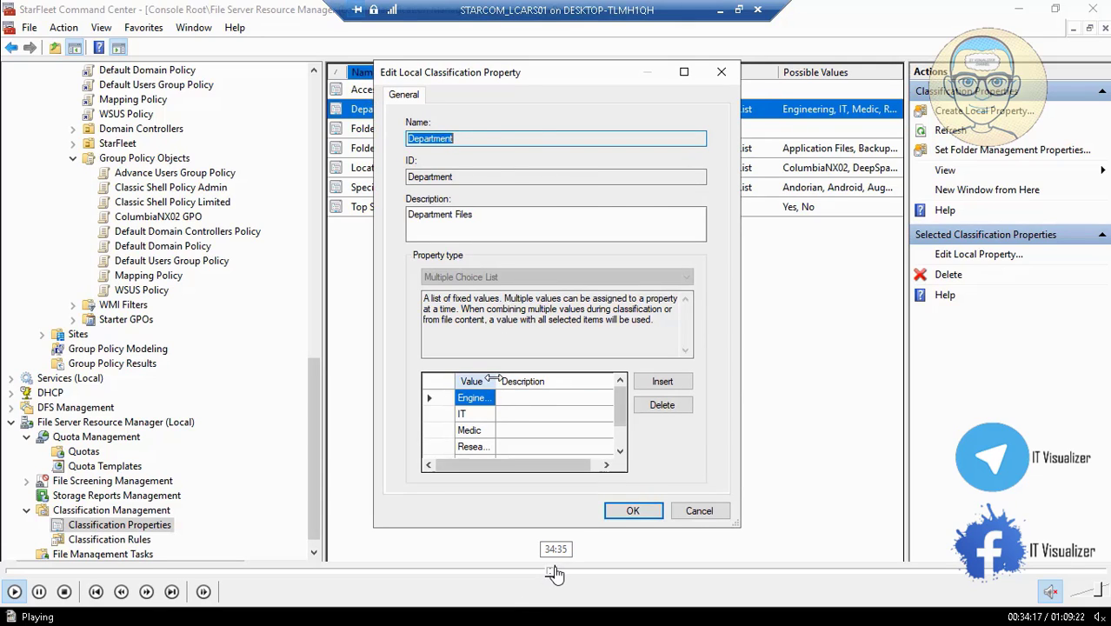
click(556, 573)
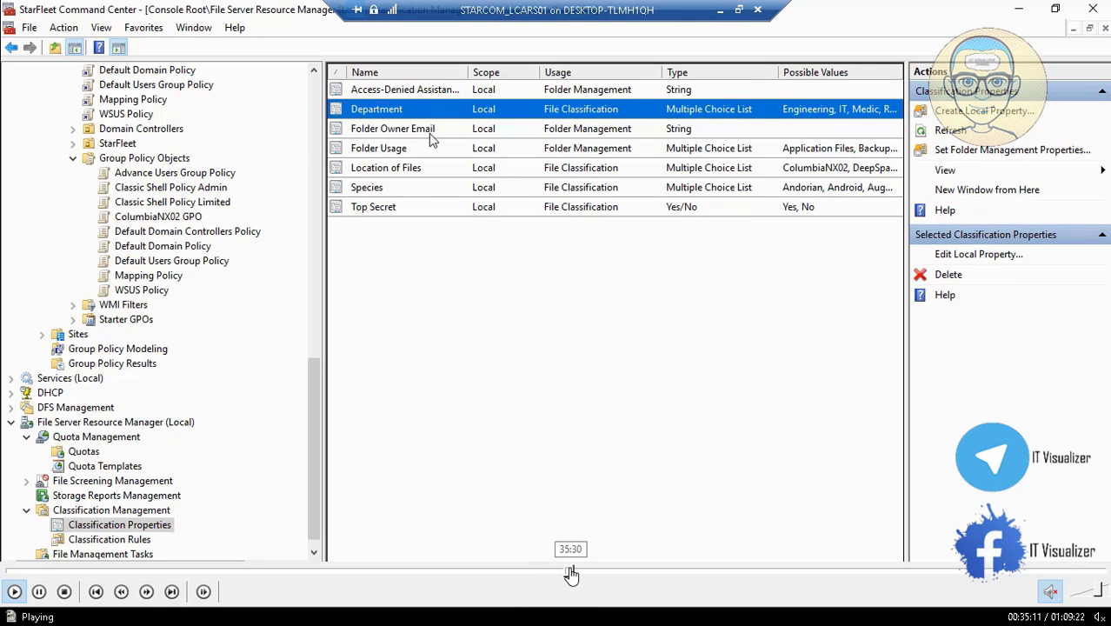
click(569, 574)
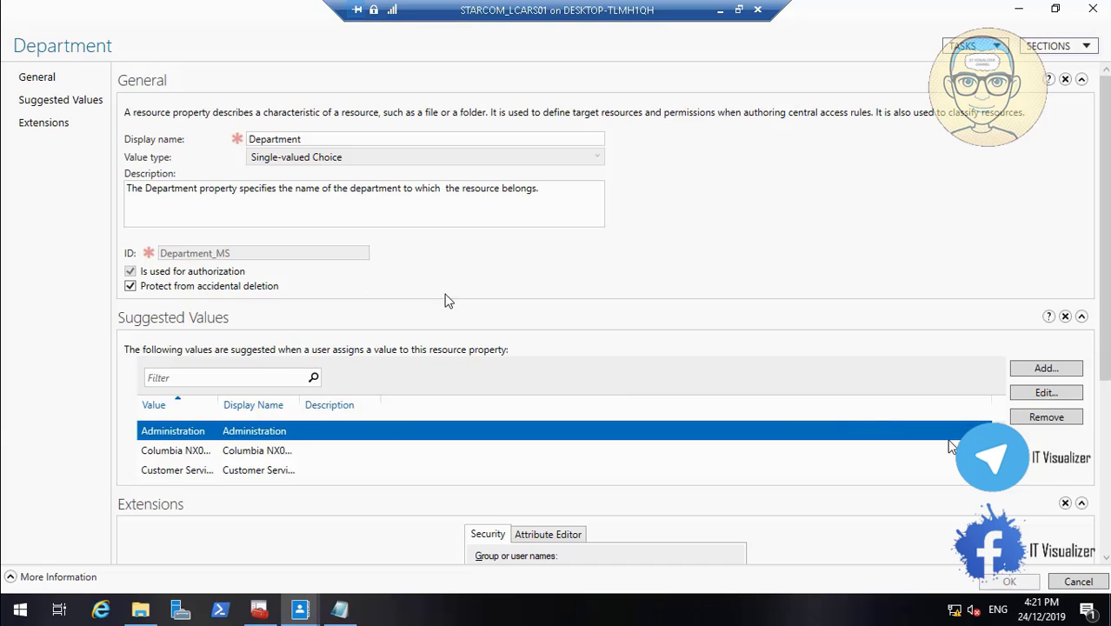
double_click(359, 257)
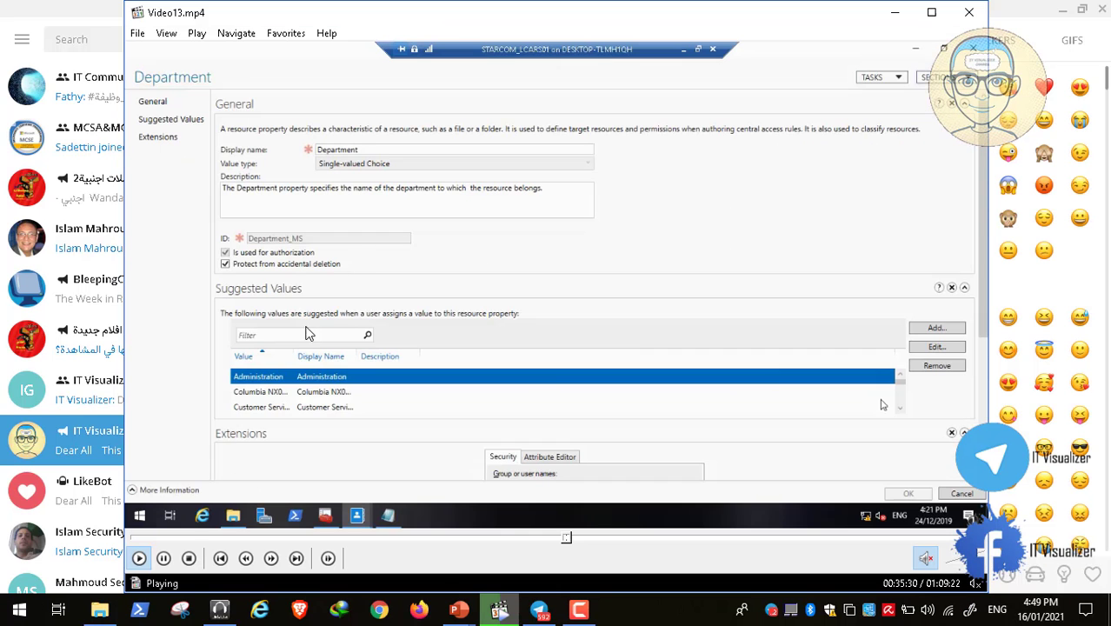
click(165, 559)
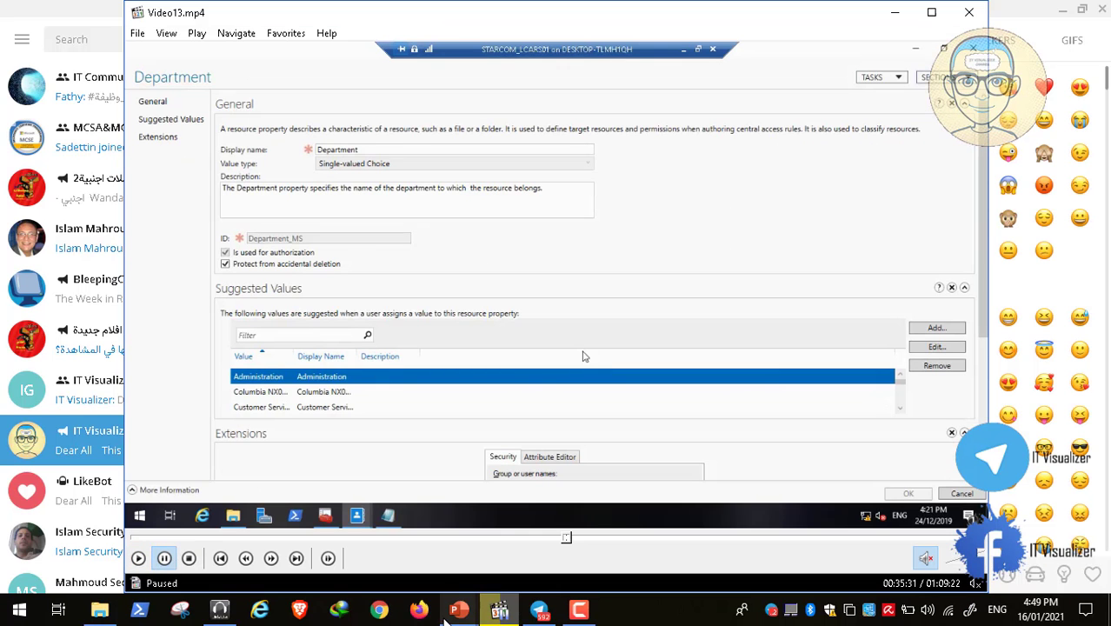
click(579, 615)
click(1036, 531)
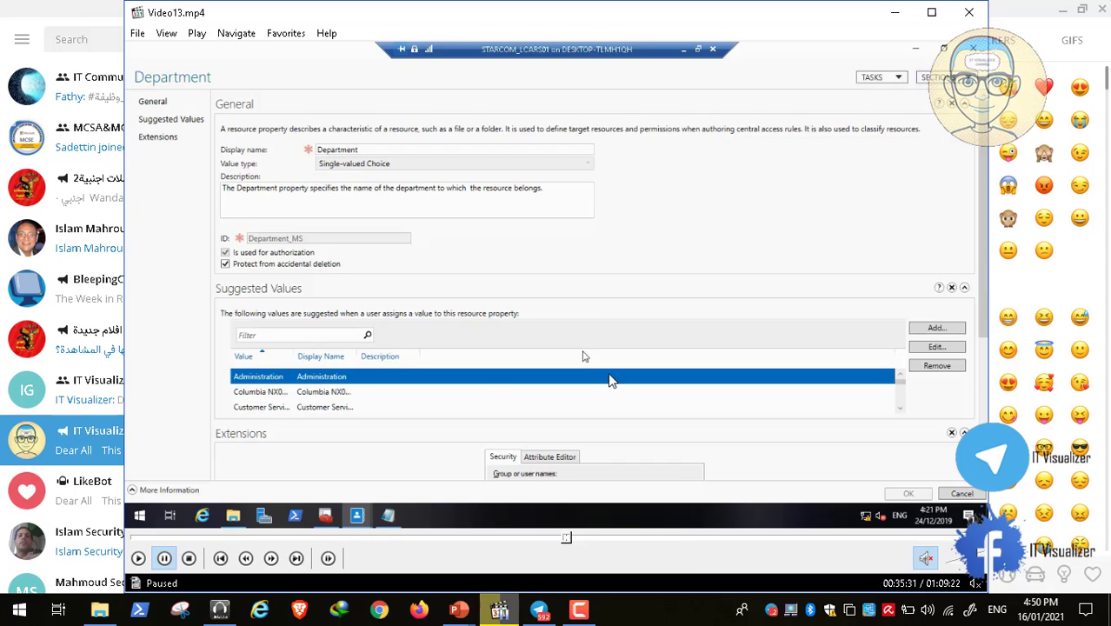
double_click(402, 318)
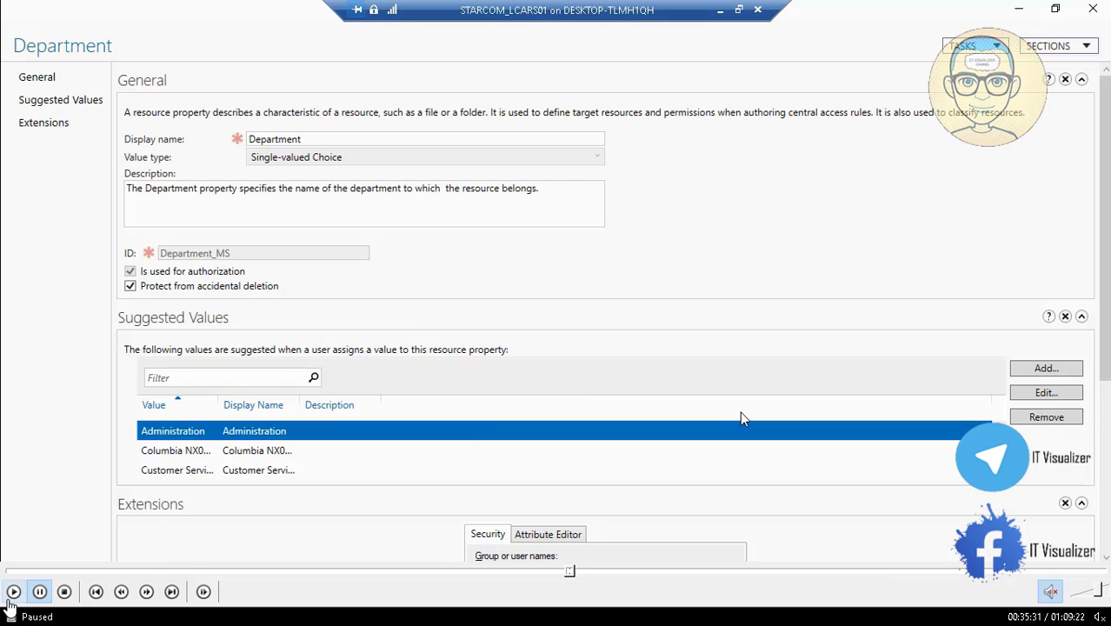
click(14, 592)
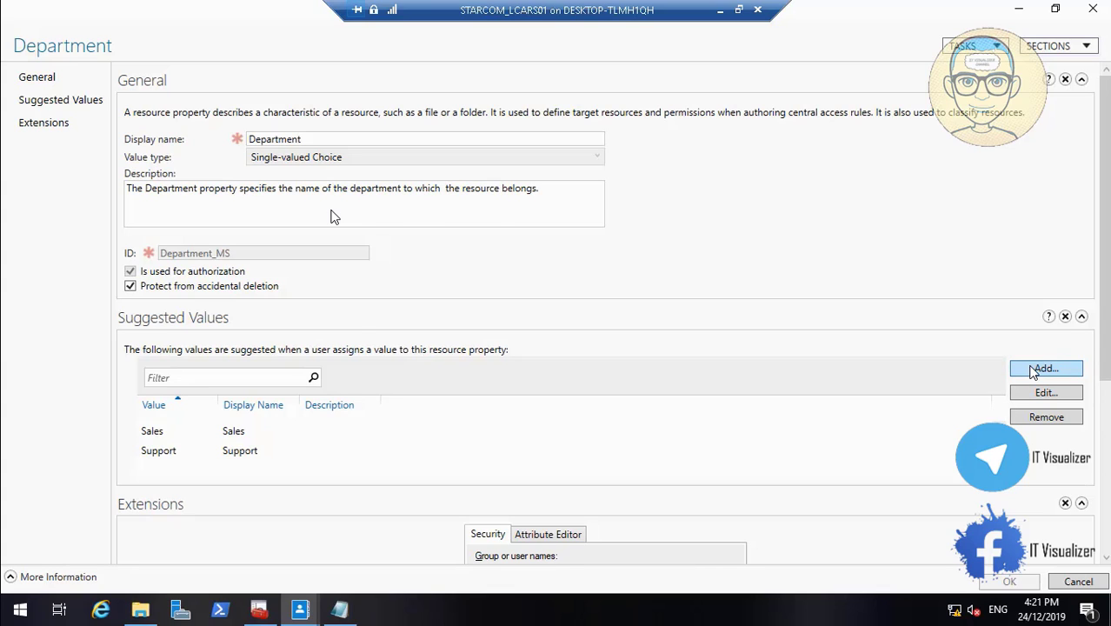
Copy Medic from the text document and add it as a Department suggested value, using it for value, display name and description
click(339, 609)
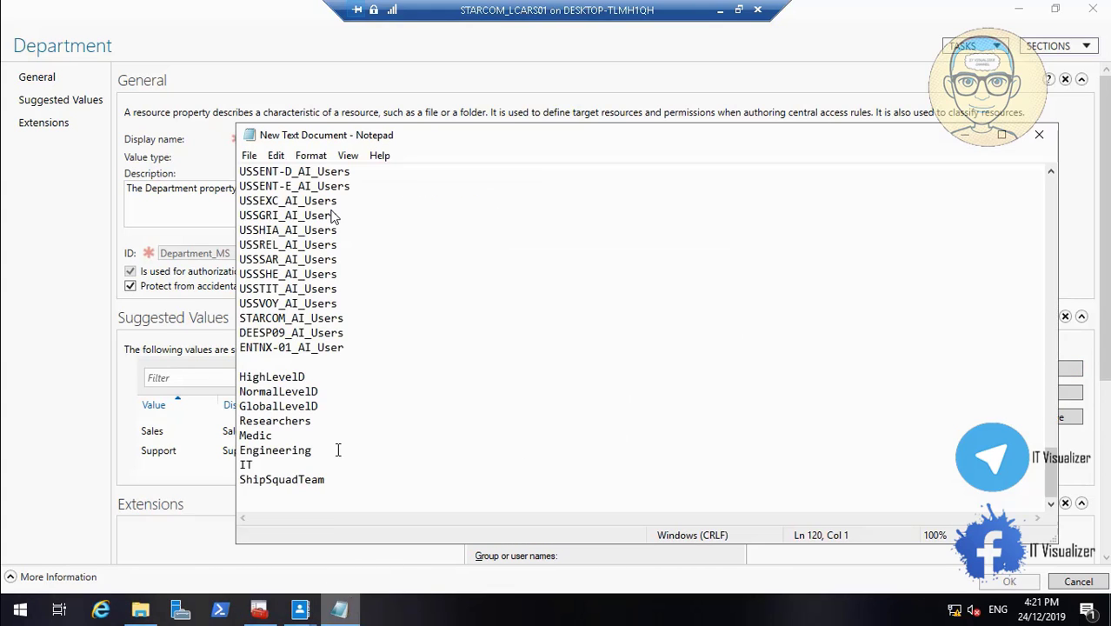
drag(293, 376, 233, 376)
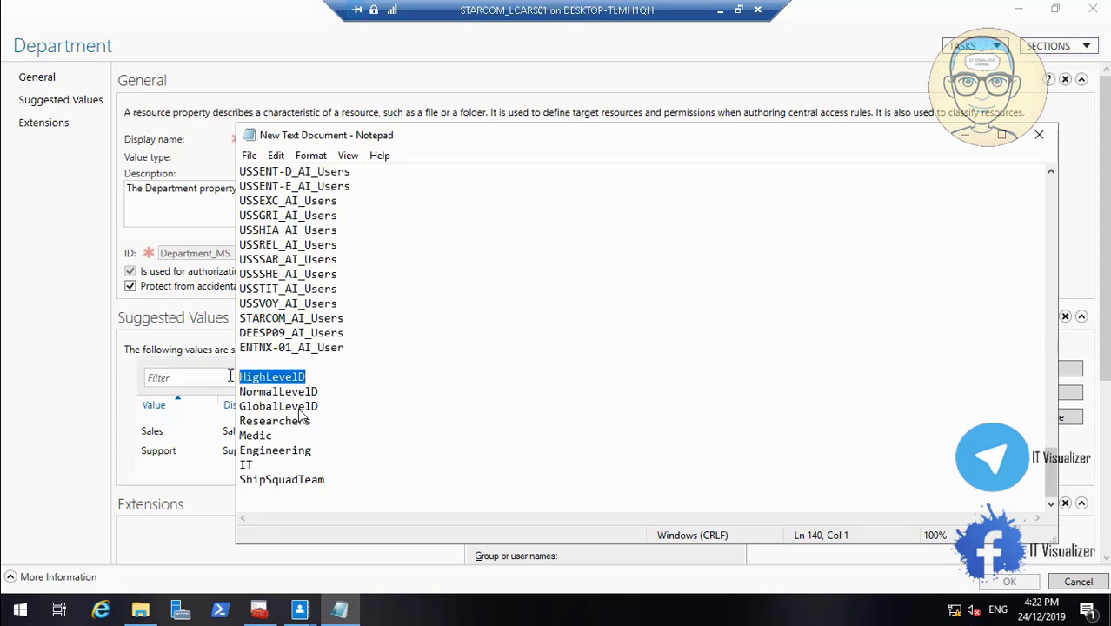
drag(264, 434, 237, 434)
key(ctrl+c)
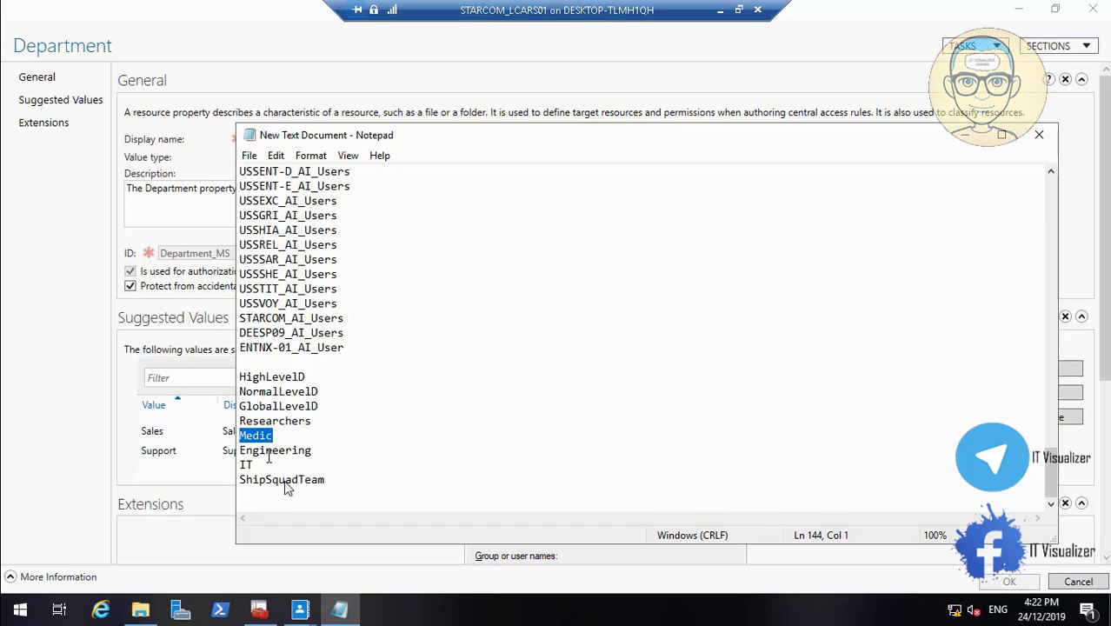
click(960, 136)
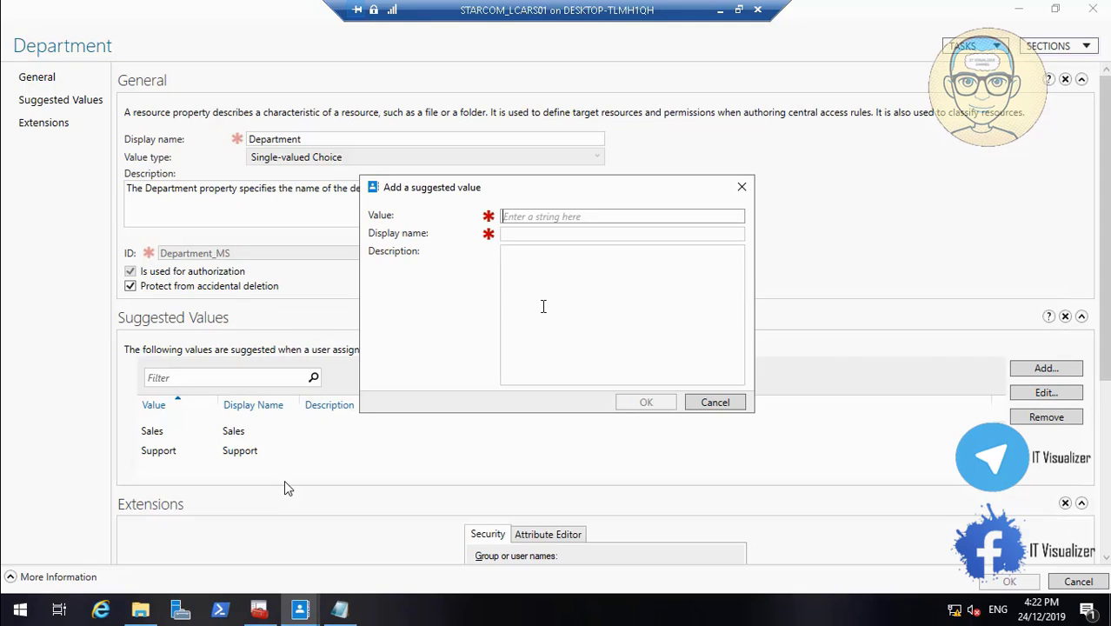
key(ctrl+v)
click(529, 235)
key(ctrl+v)
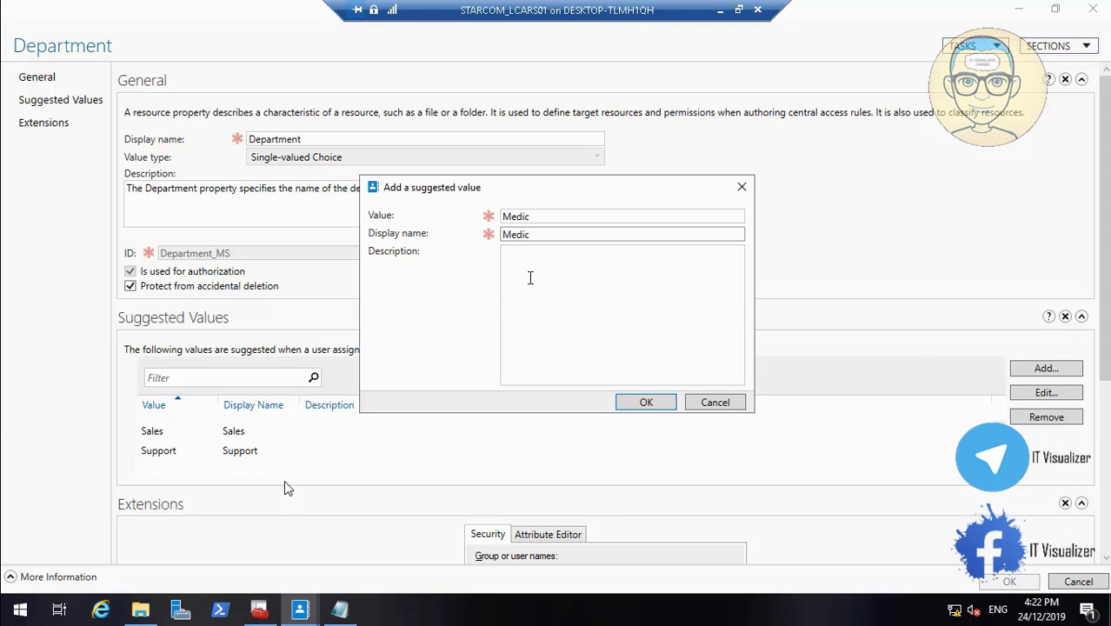
click(529, 277)
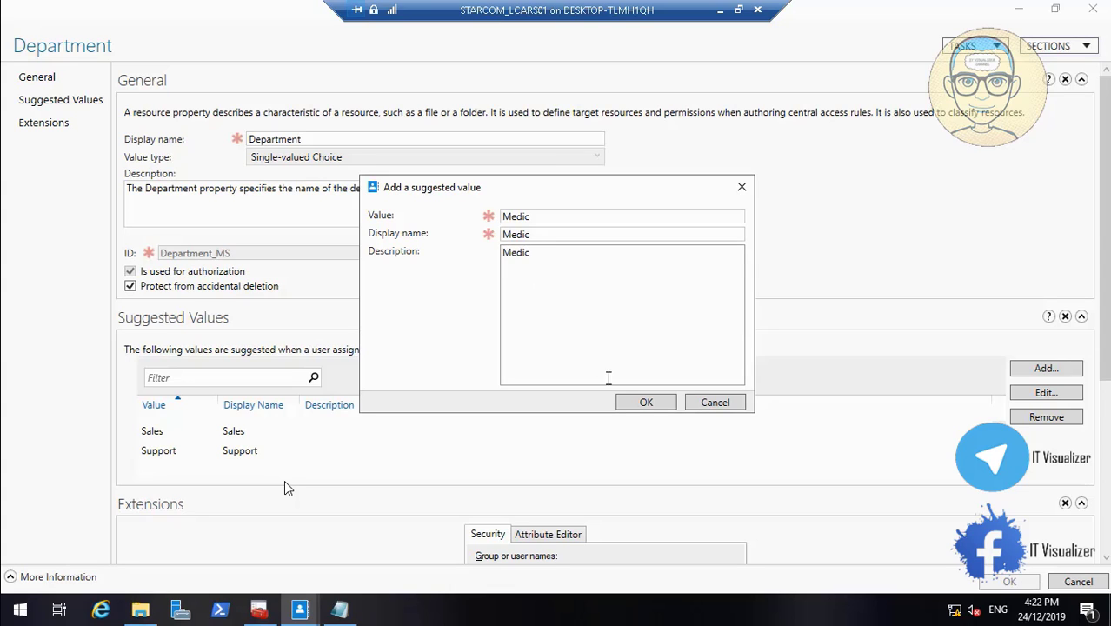
click(643, 402)
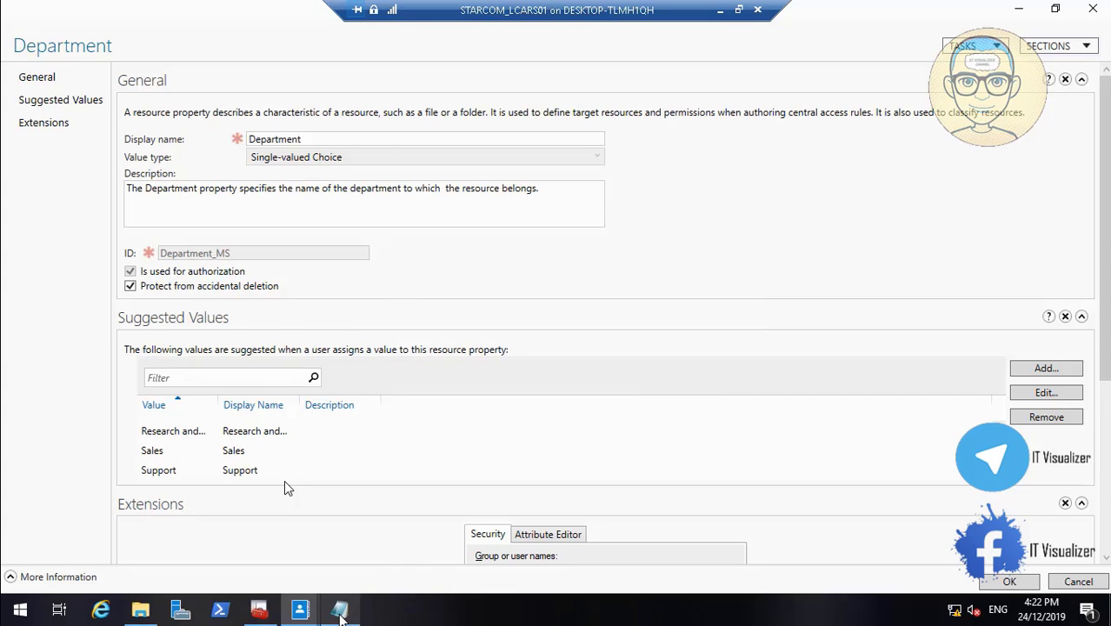
Copy IT from the text document and add it as a Department suggested value, using it for value and display name
click(339, 609)
drag(259, 465, 236, 465)
key(ctrl+c)
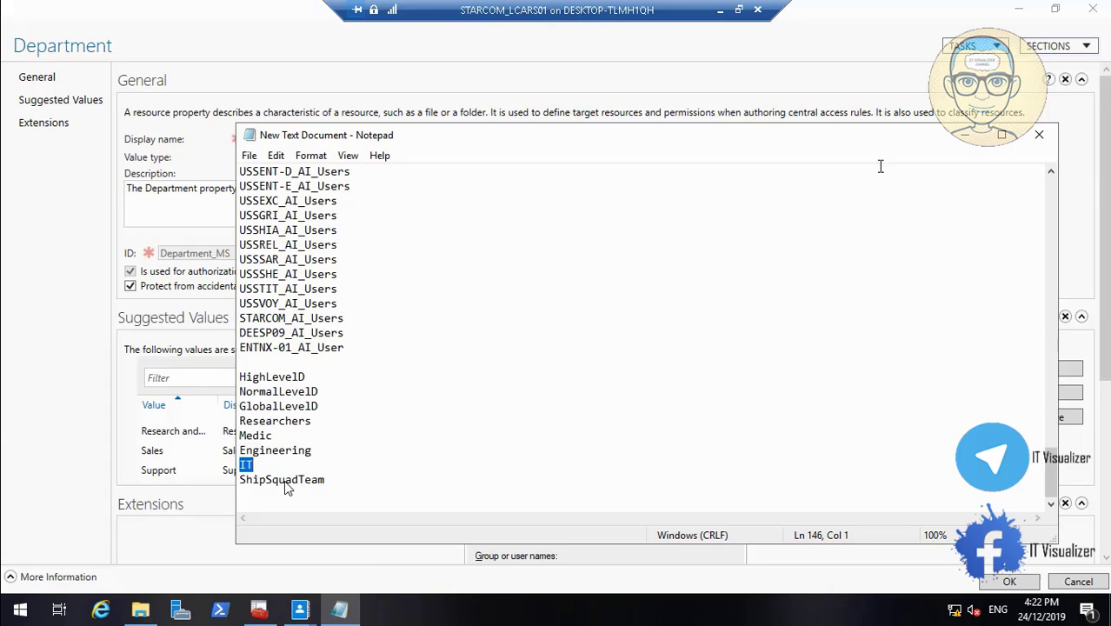
click(965, 134)
click(1046, 370)
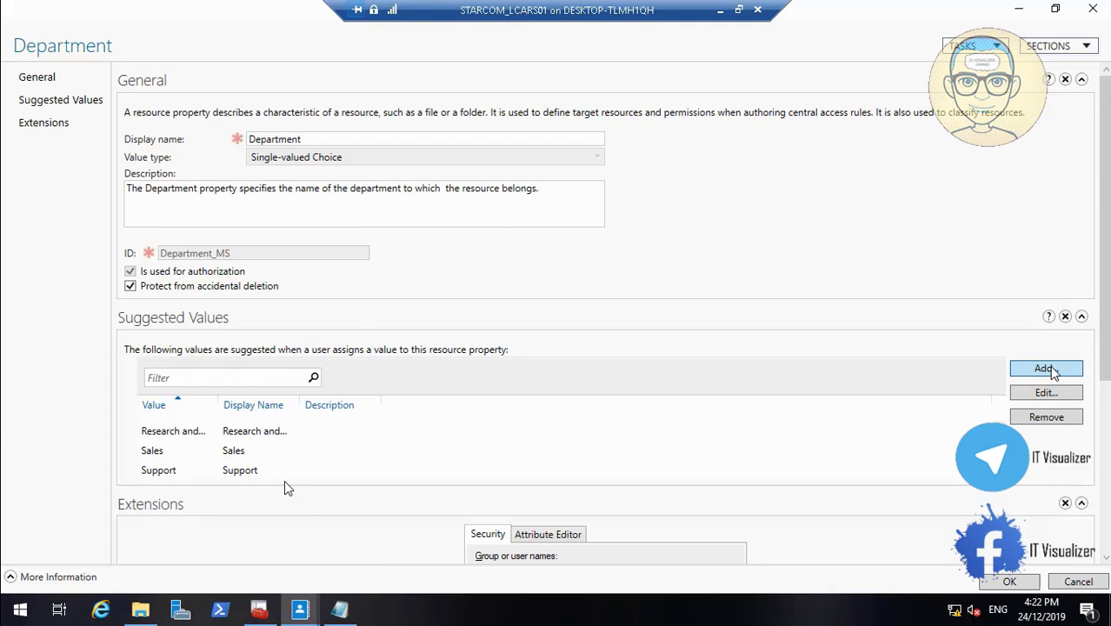
key(ctrl+v)
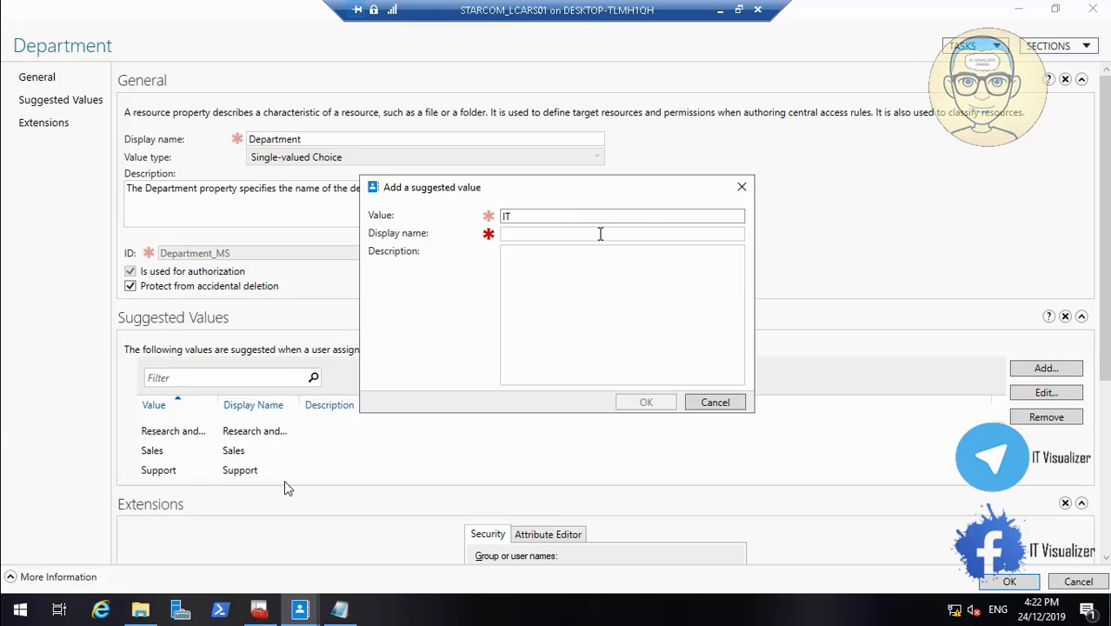
click(599, 234)
key(ctrl+v)
click(597, 273)
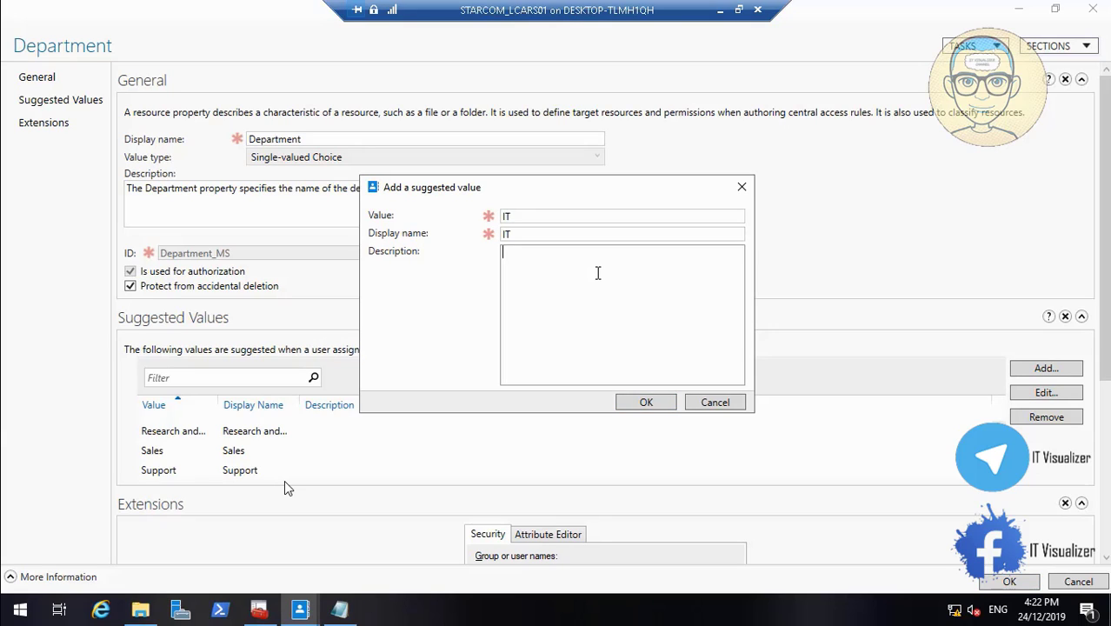
click(643, 403)
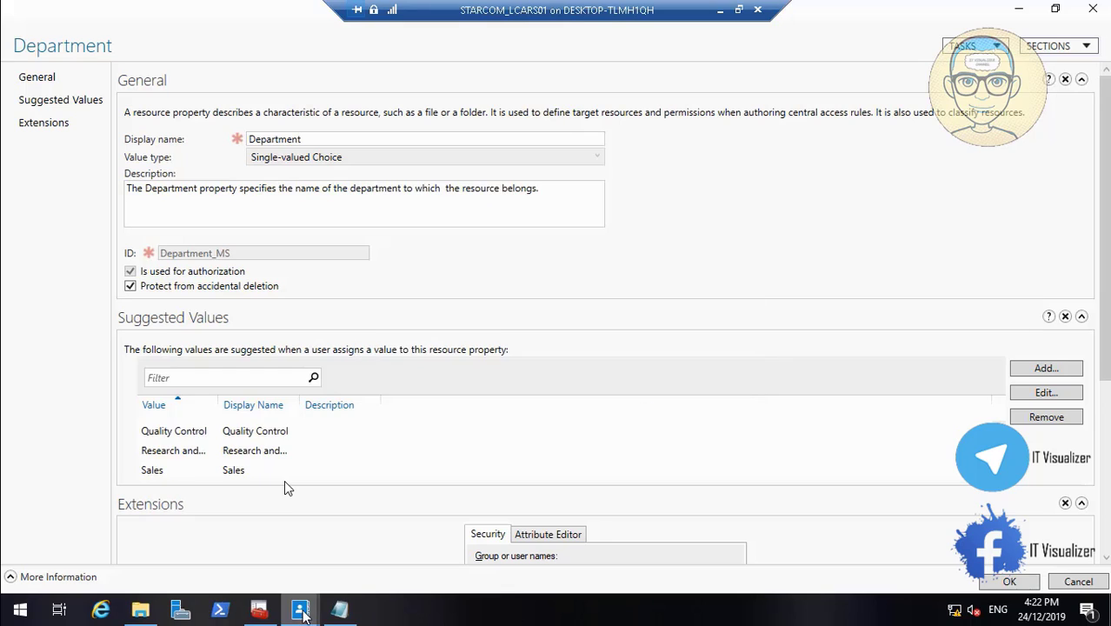
Add a Department suggested value with Researchers from the text document as value, display name and description
click(339, 608)
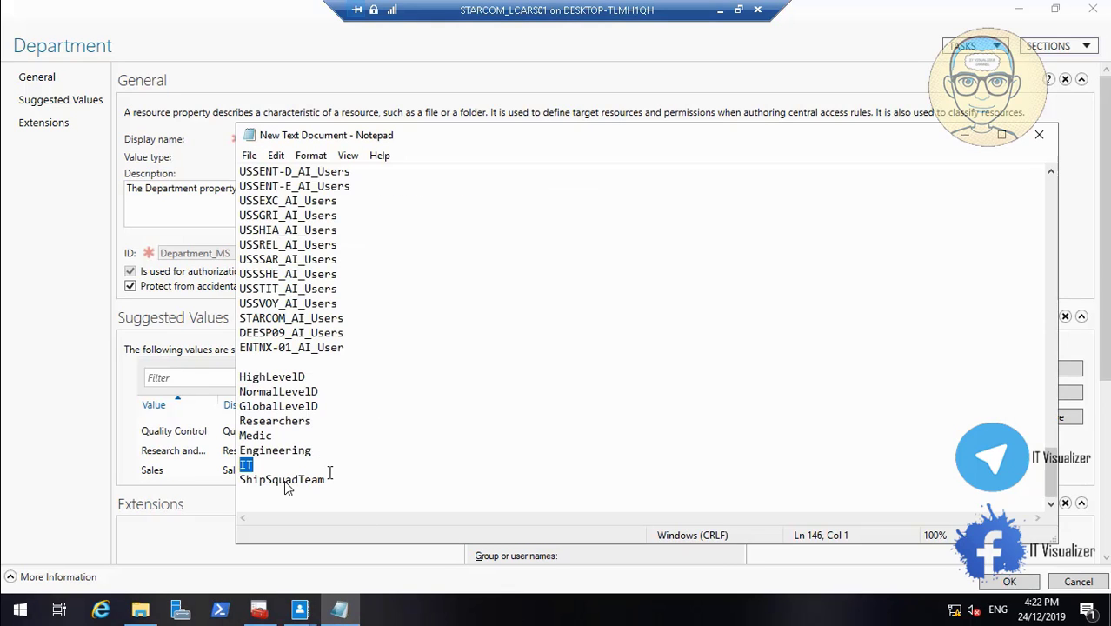
drag(315, 451, 239, 421)
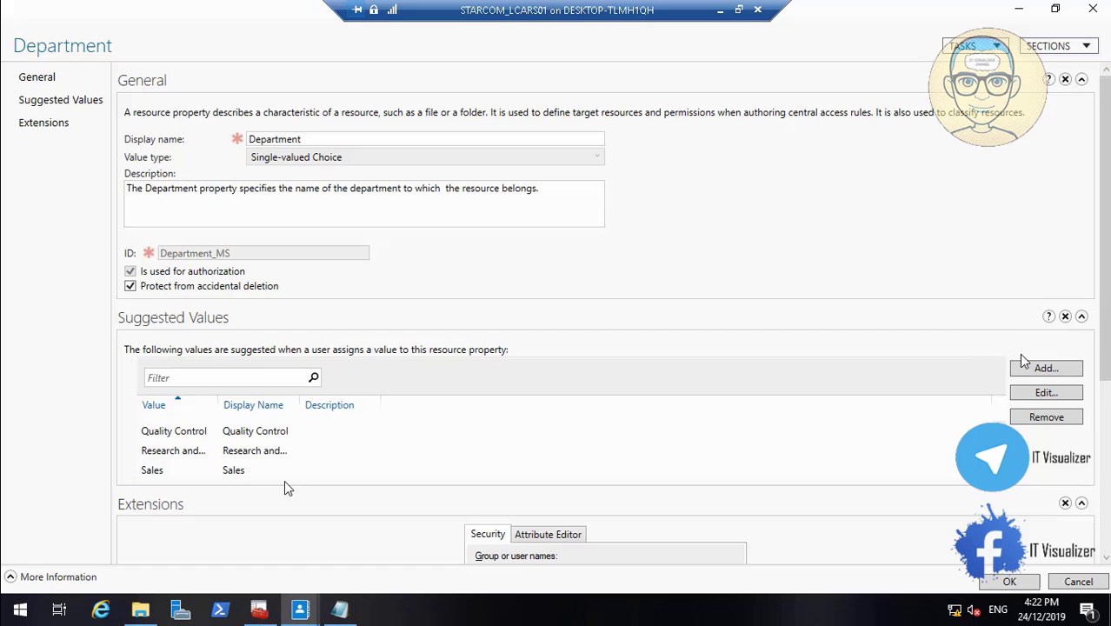
click(1041, 367)
text(Researchers)
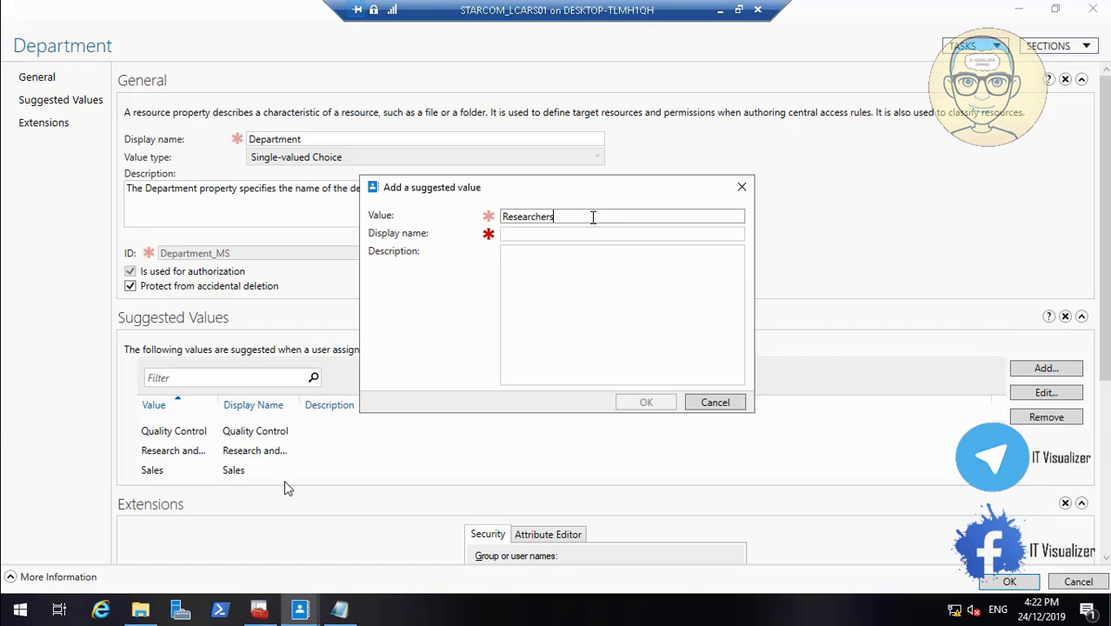
click(585, 235)
text(Researchers)
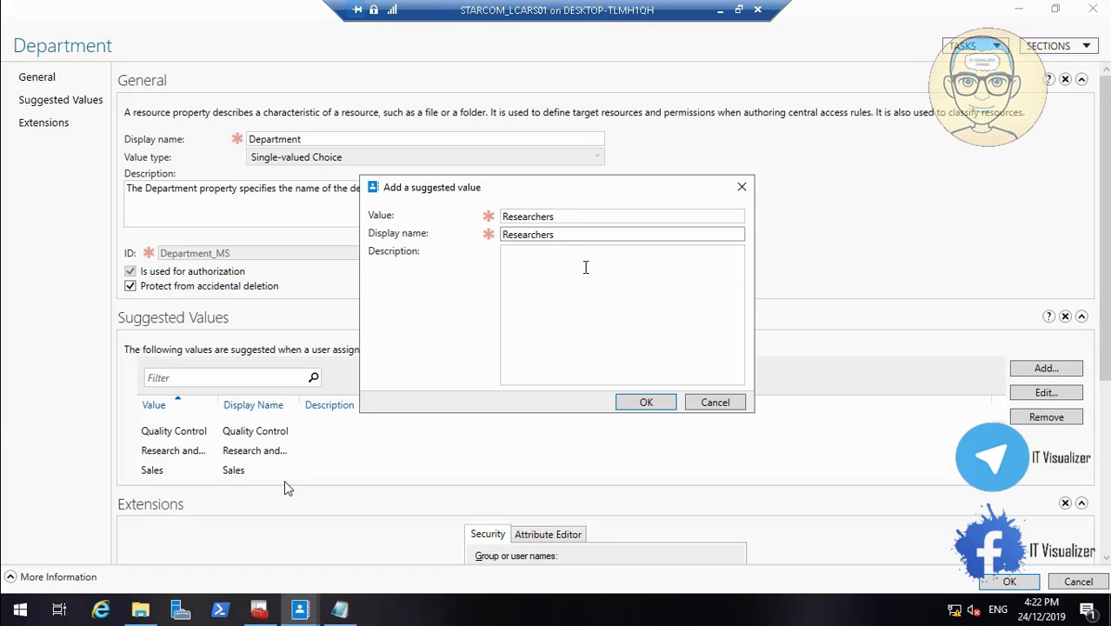
click(585, 268)
text(Researchers)
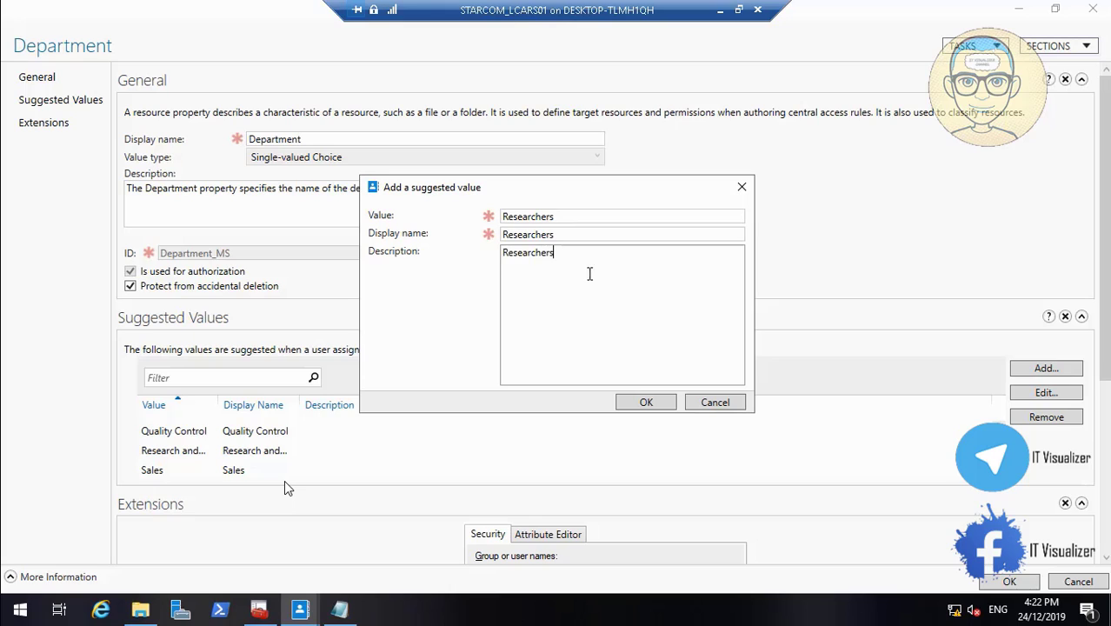
click(636, 406)
scroll(287, 469, down, 1)
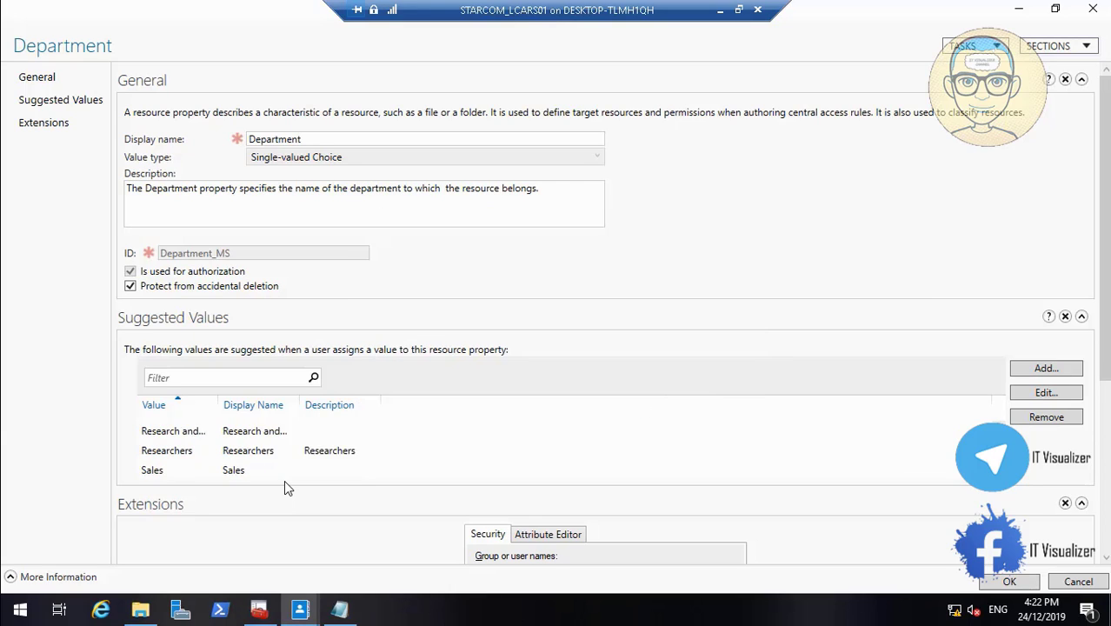
scroll(287, 487, up, 3)
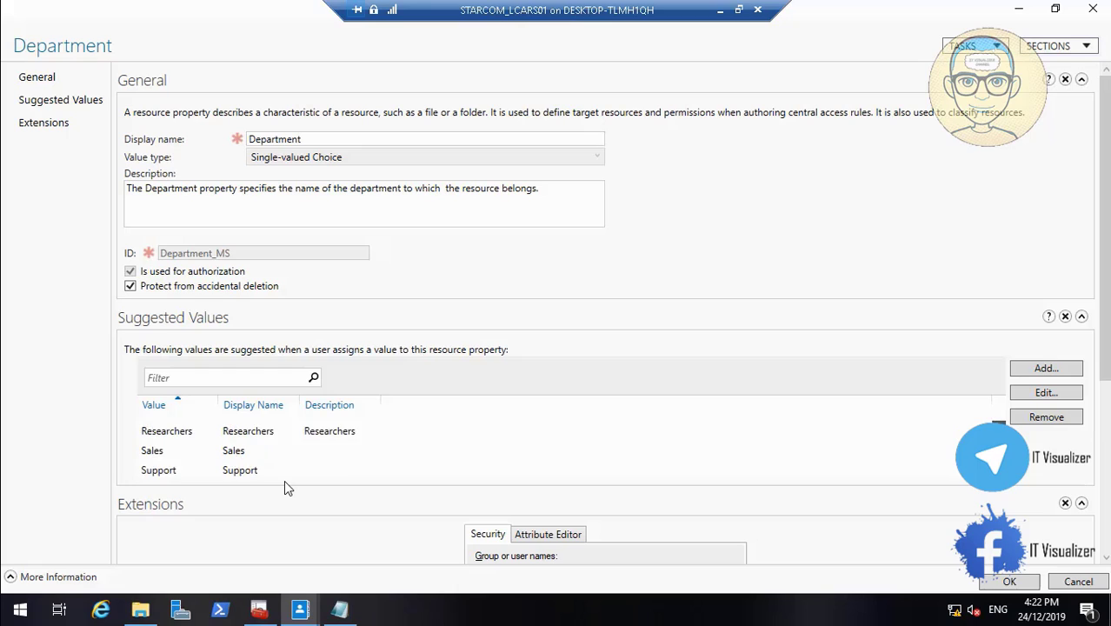
Save the Department resource property with its suggested values and open the list of claim types
scroll(285, 482, up, 3)
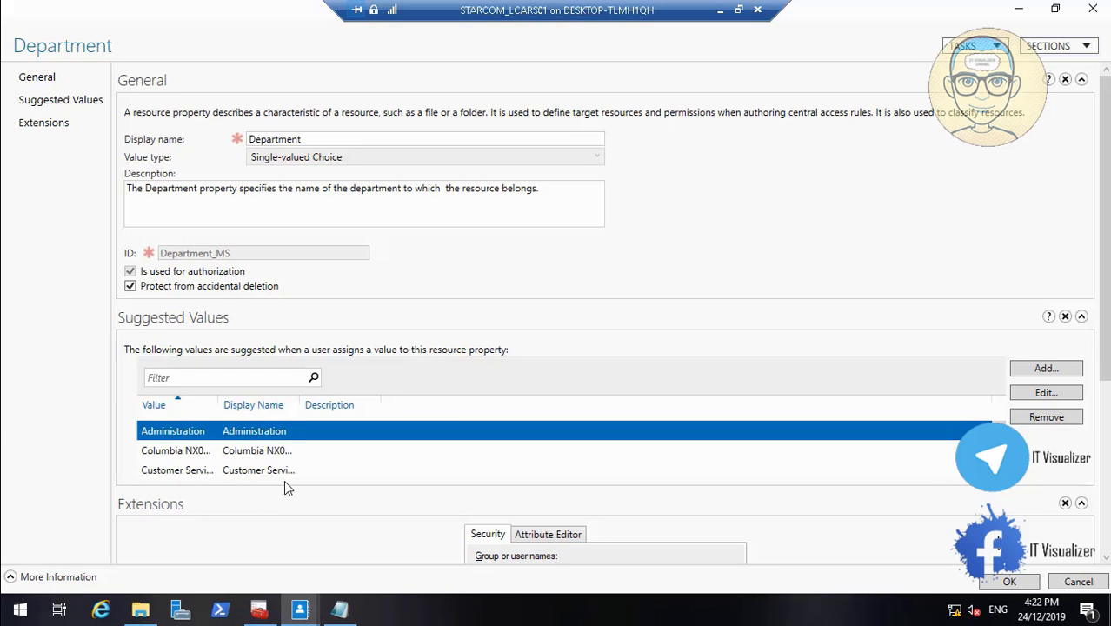
click(1010, 582)
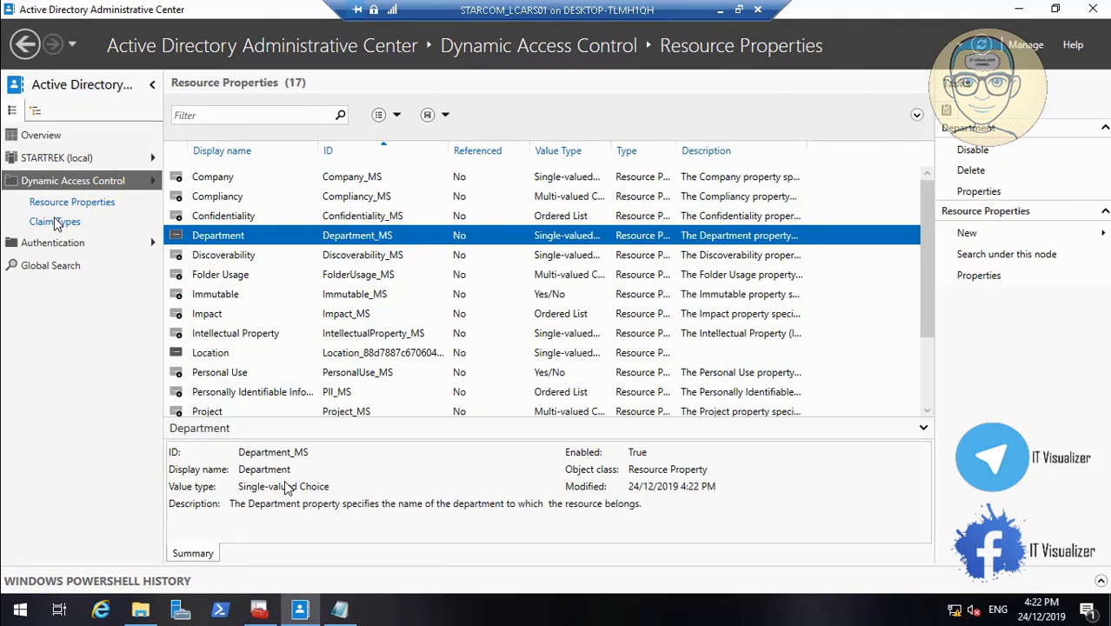
click(52, 221)
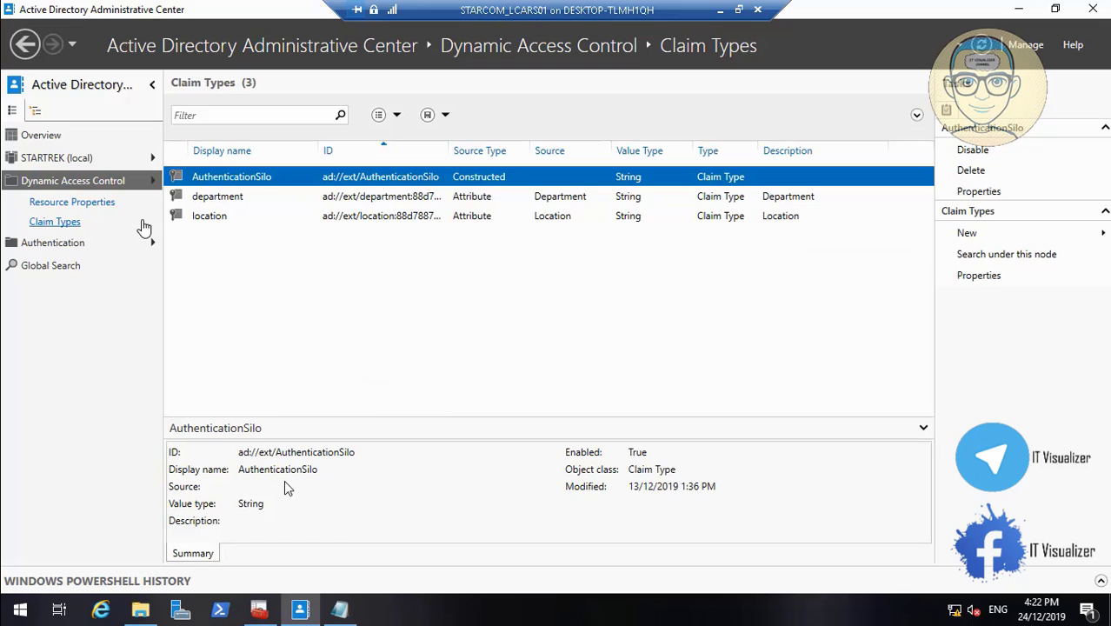
click(76, 220)
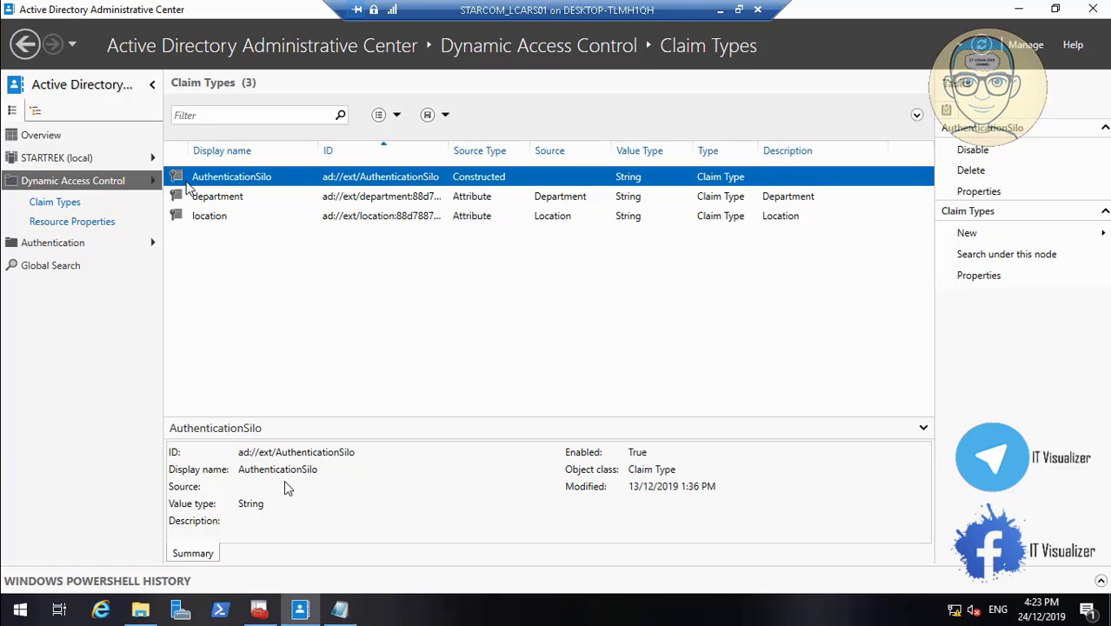
Create a new claim type based on the title AD attribute, with claims issued for the User class
right_click(70, 207)
click(317, 365)
right_click(228, 254)
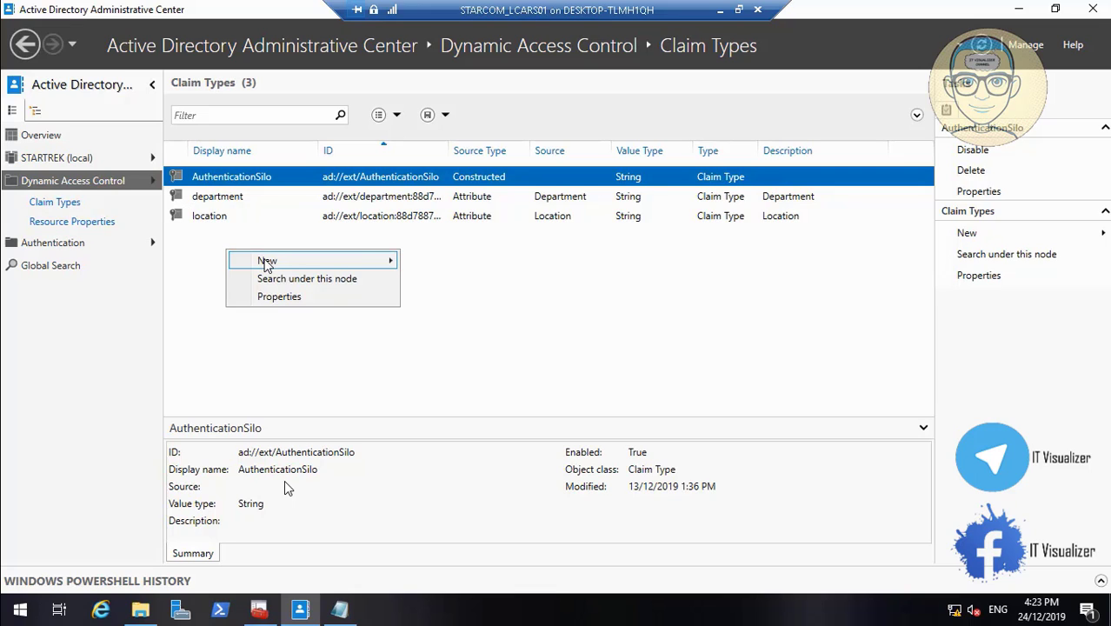
mouse_move(383, 260)
click(445, 266)
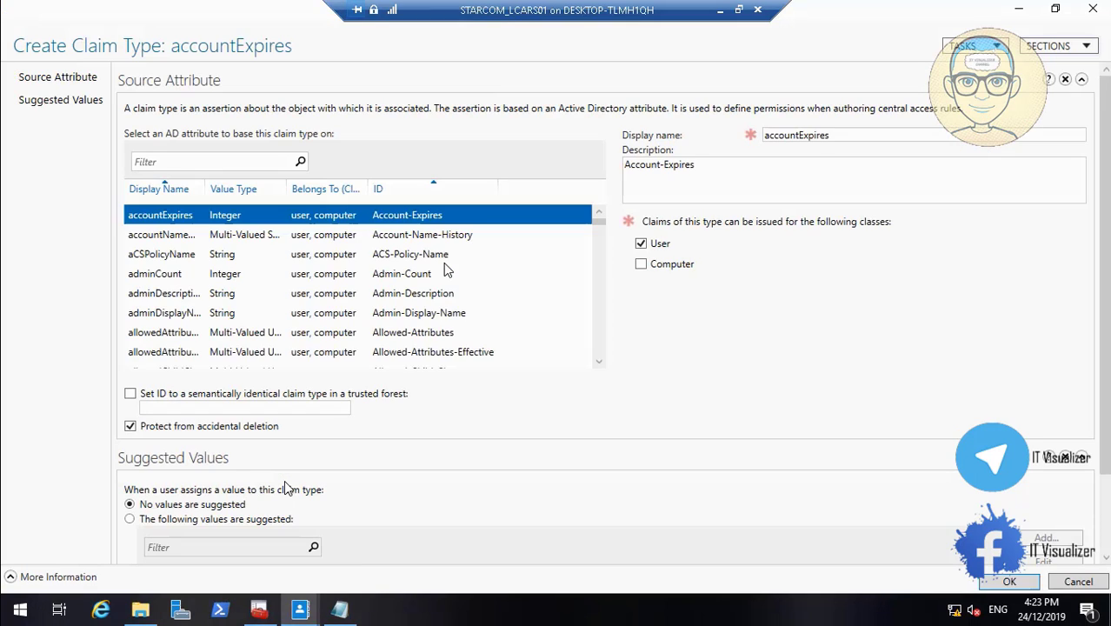
click(199, 160)
text(t)
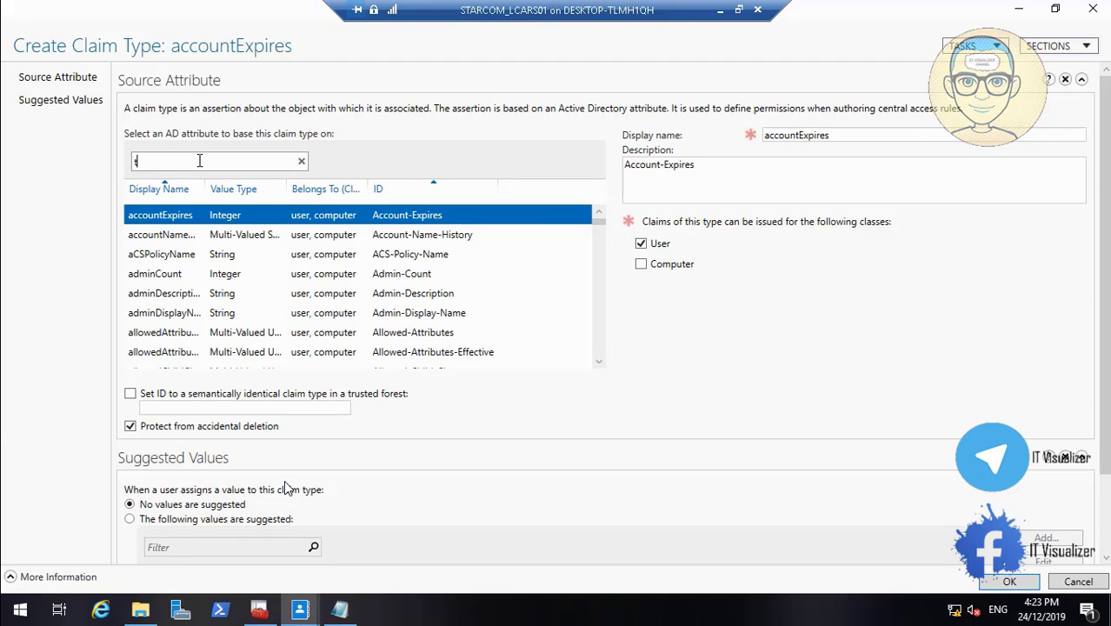
text(i)
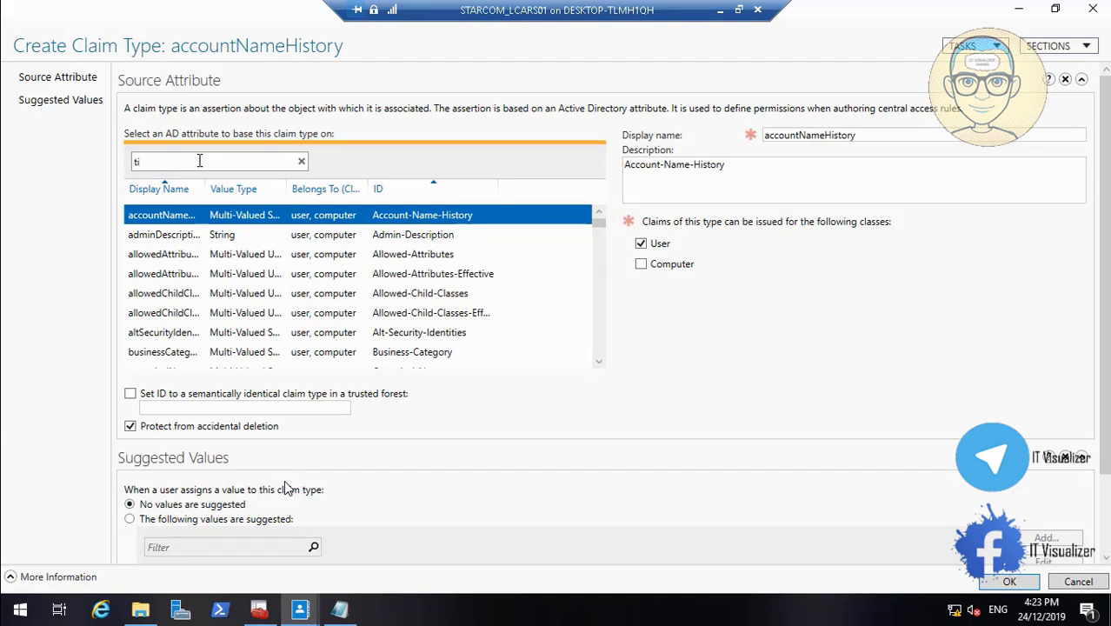
text(tle)
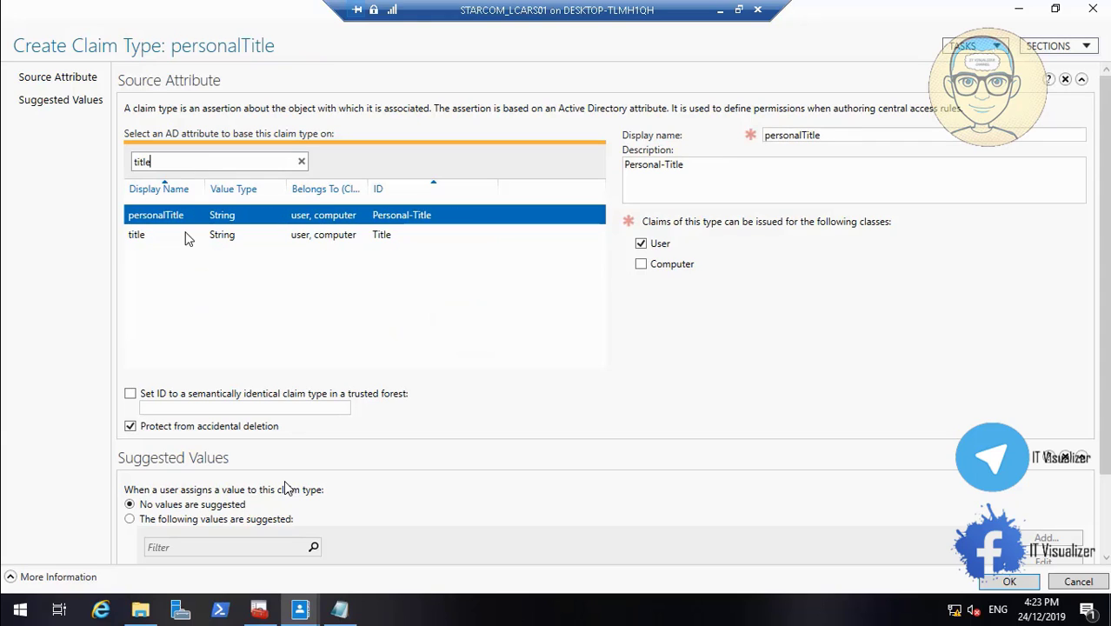
click(183, 238)
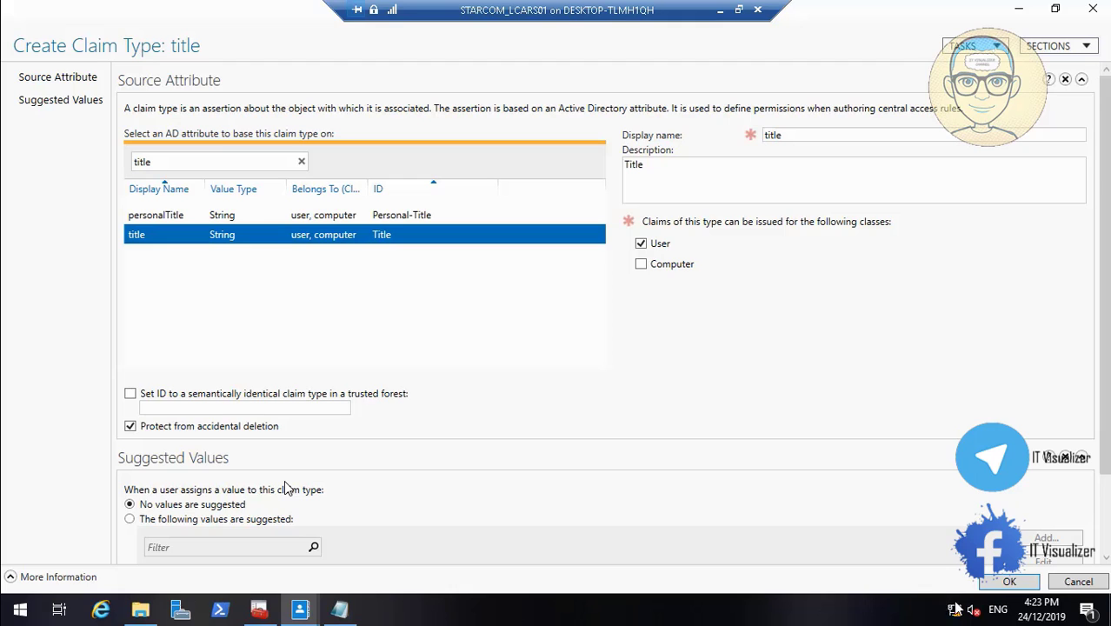
click(1002, 587)
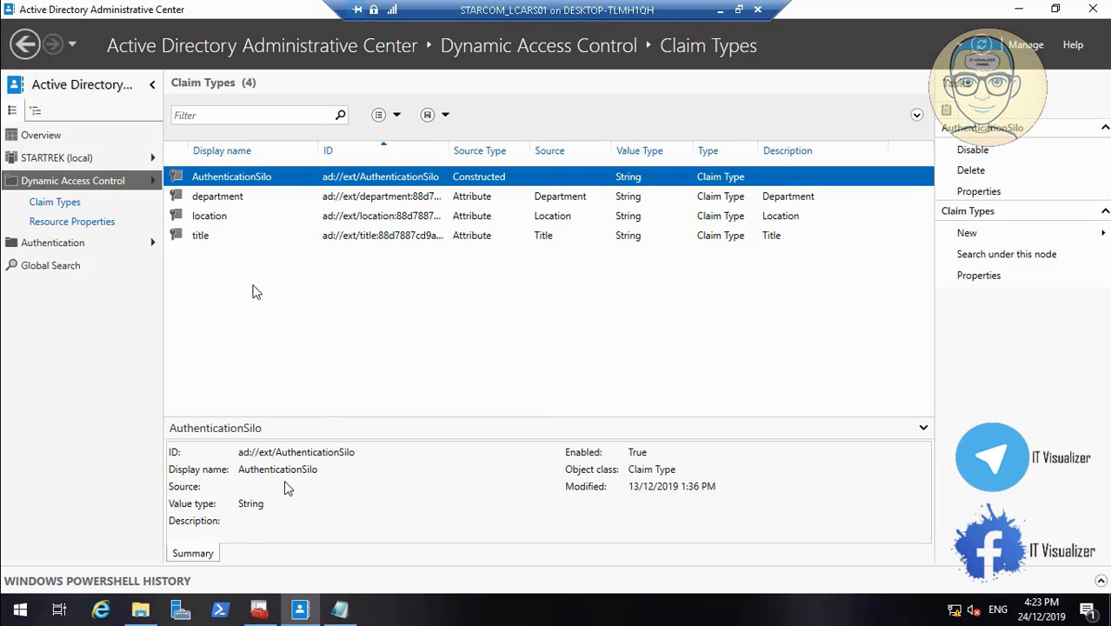
Review the title claim type's settings, then look through the resource properties and claim types lists
double_click(195, 238)
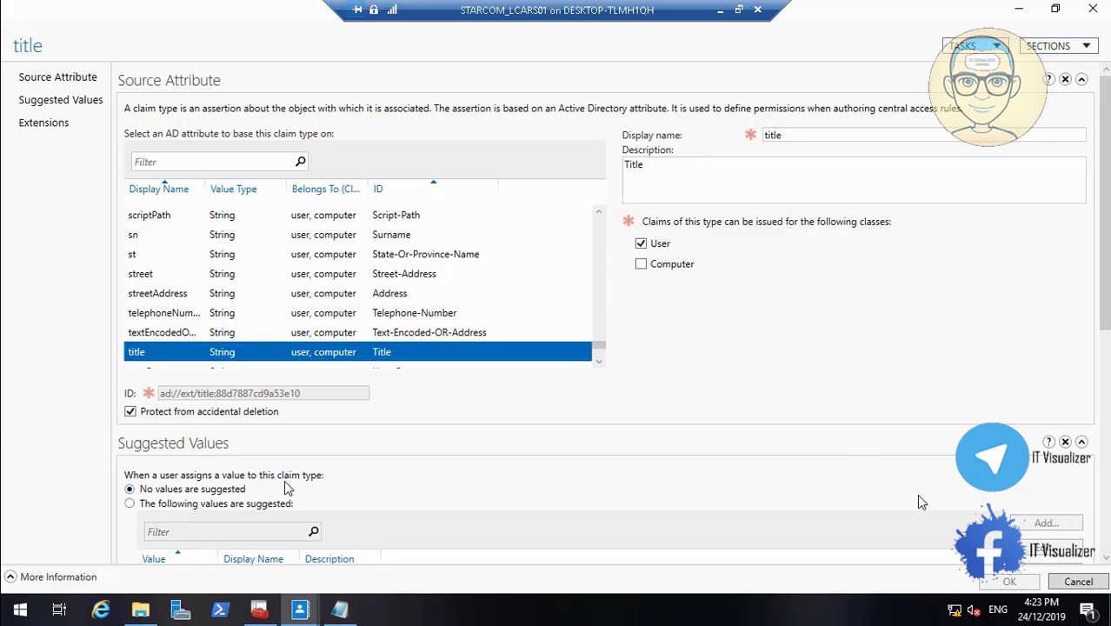
click(1077, 581)
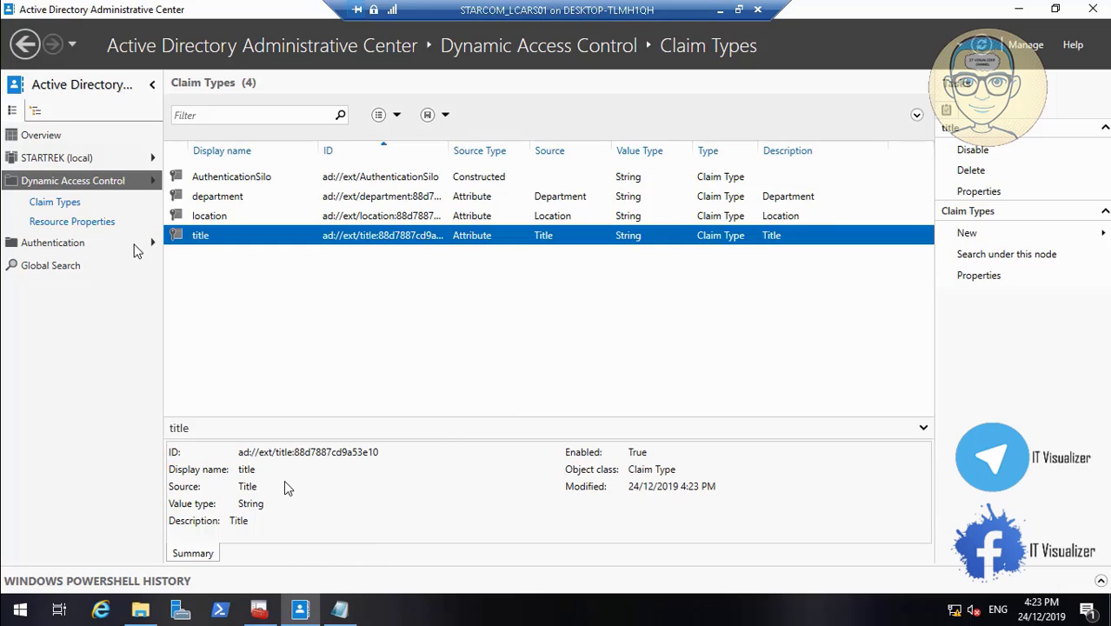
click(90, 224)
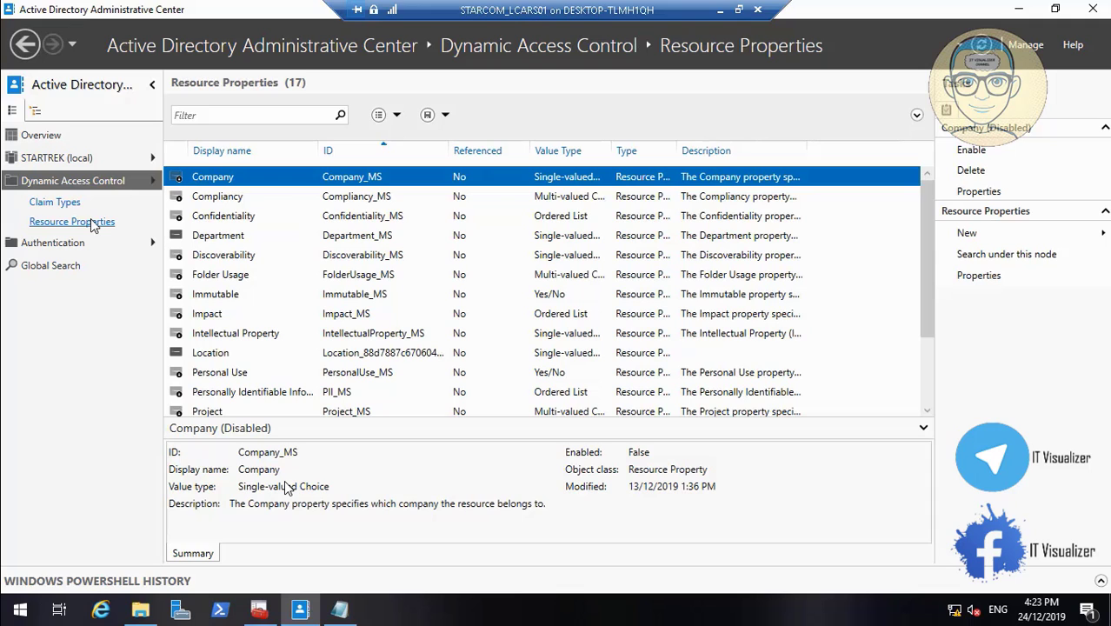
click(926, 411)
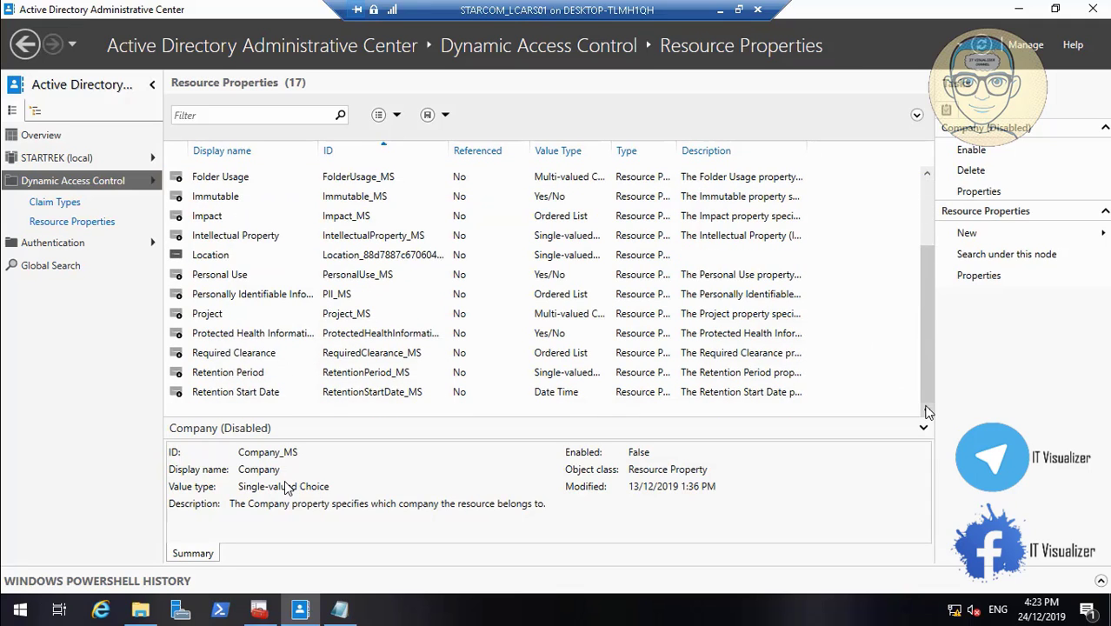
drag(925, 379, 915, 284)
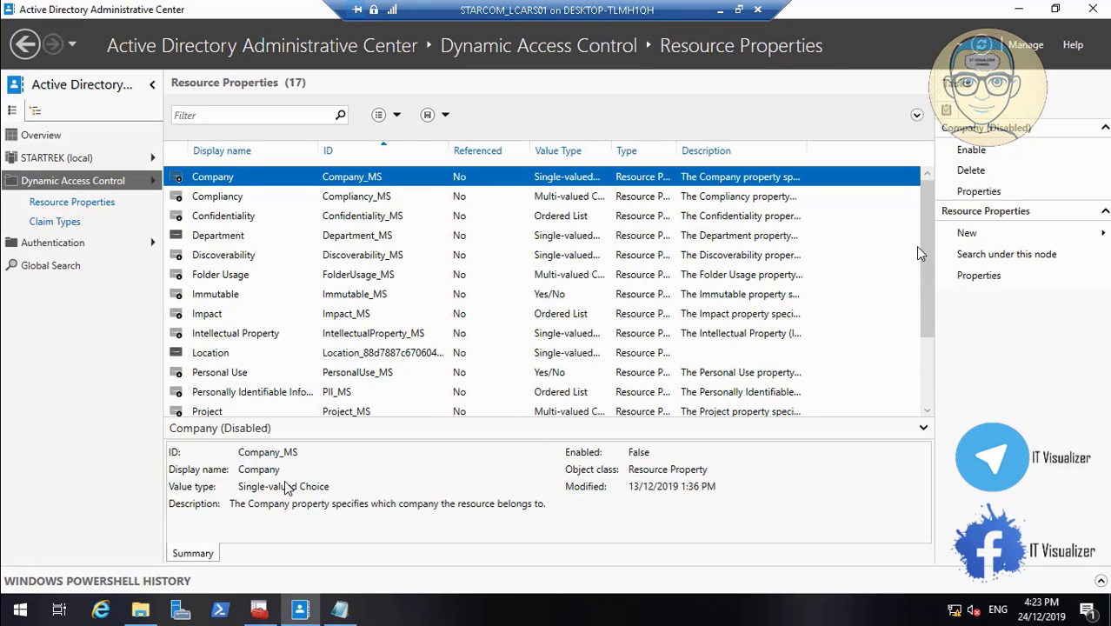
click(53, 223)
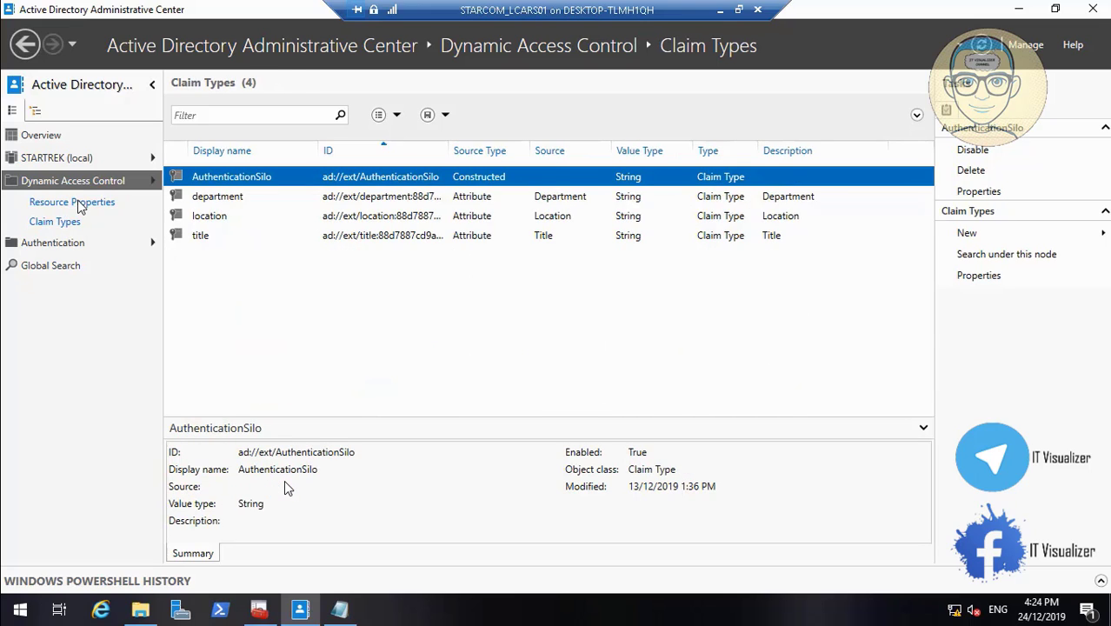
Start a new resource property with the display name Title and copy Colonel from the text document
click(77, 204)
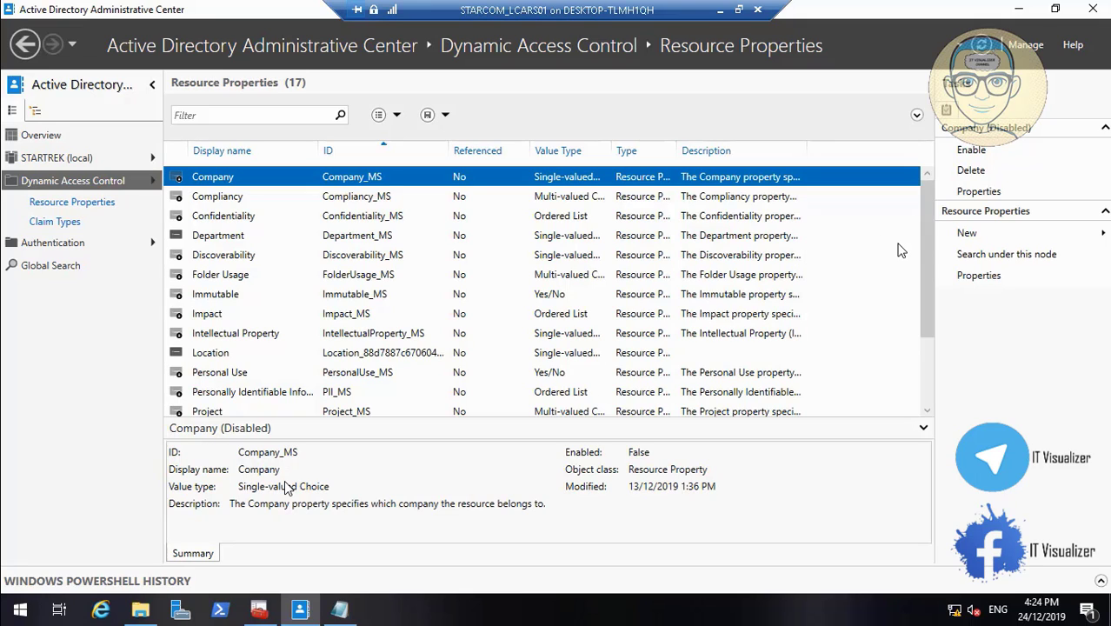
click(1009, 243)
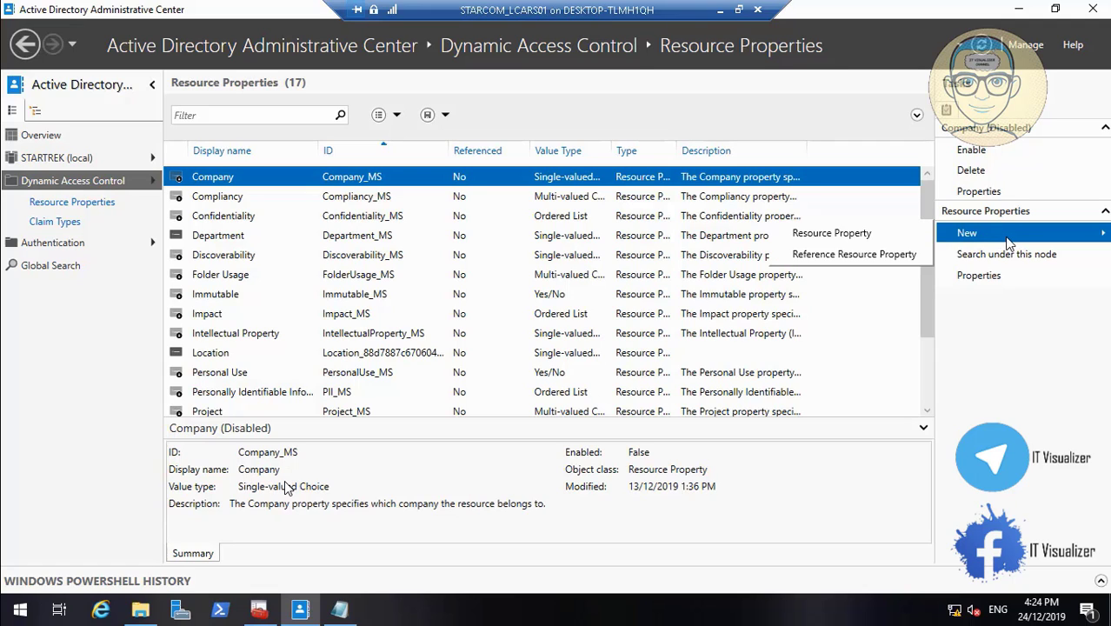
click(877, 233)
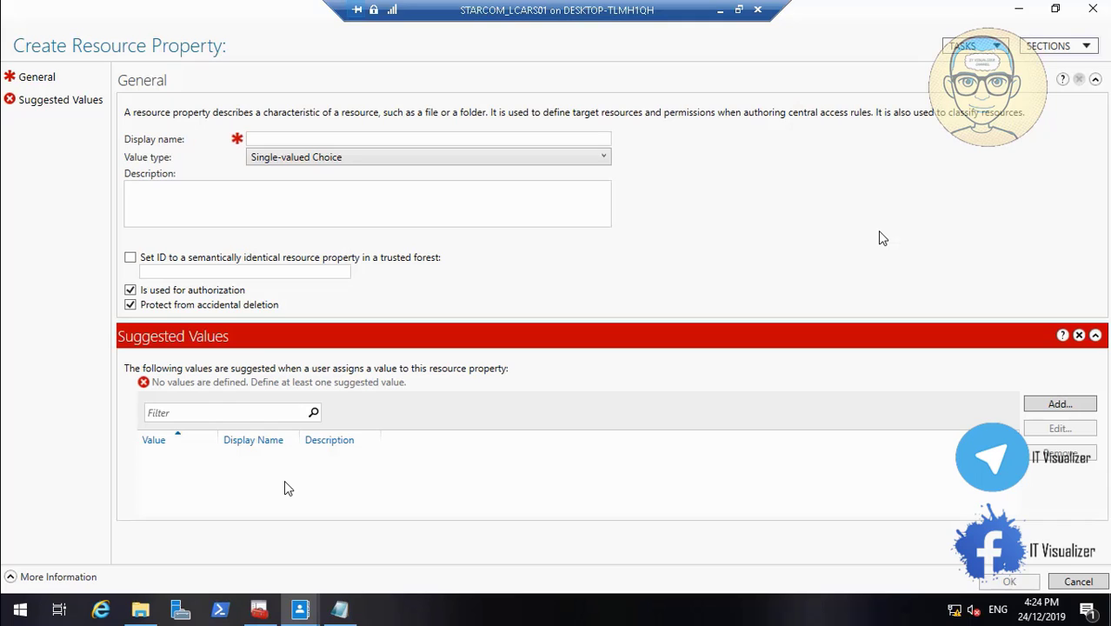
click(339, 608)
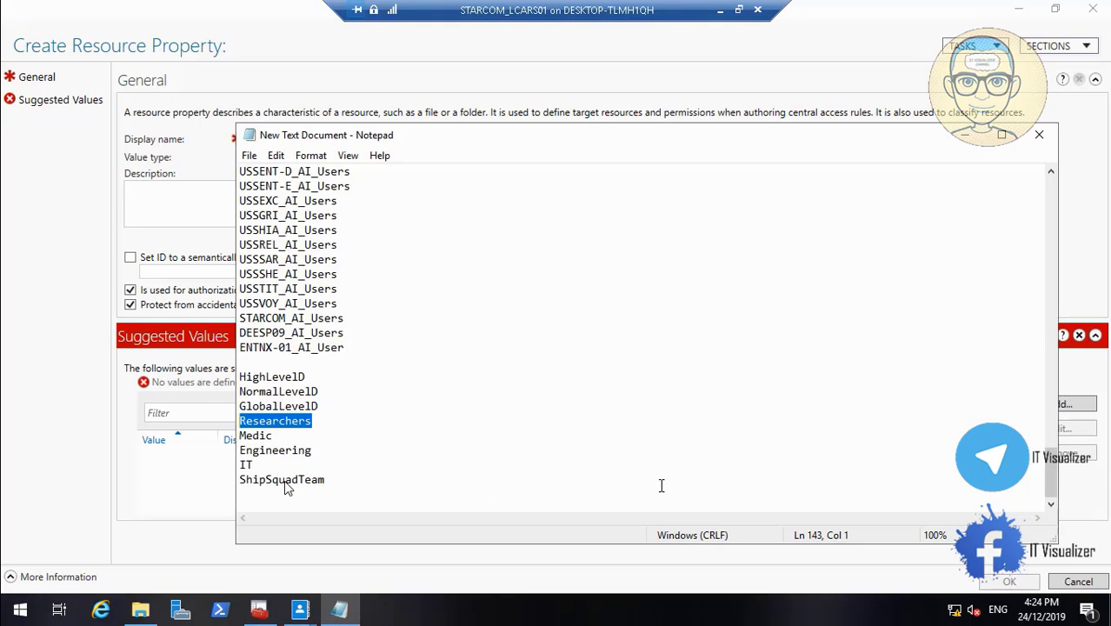
drag(1051, 473, 1060, 318)
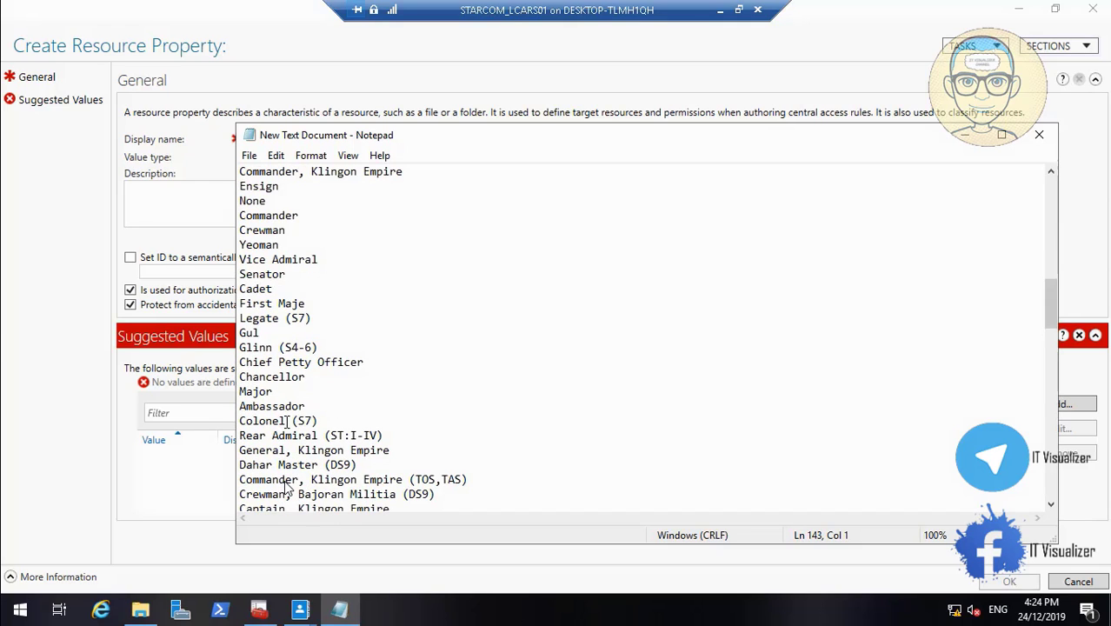
drag(287, 421, 239, 421)
right_click(256, 423)
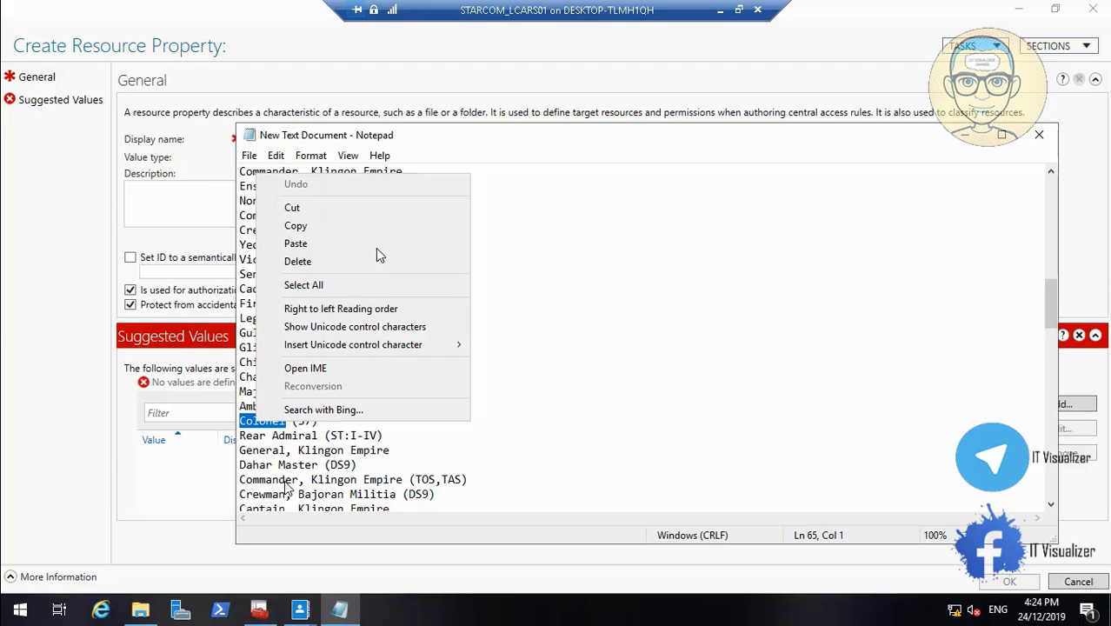
click(377, 224)
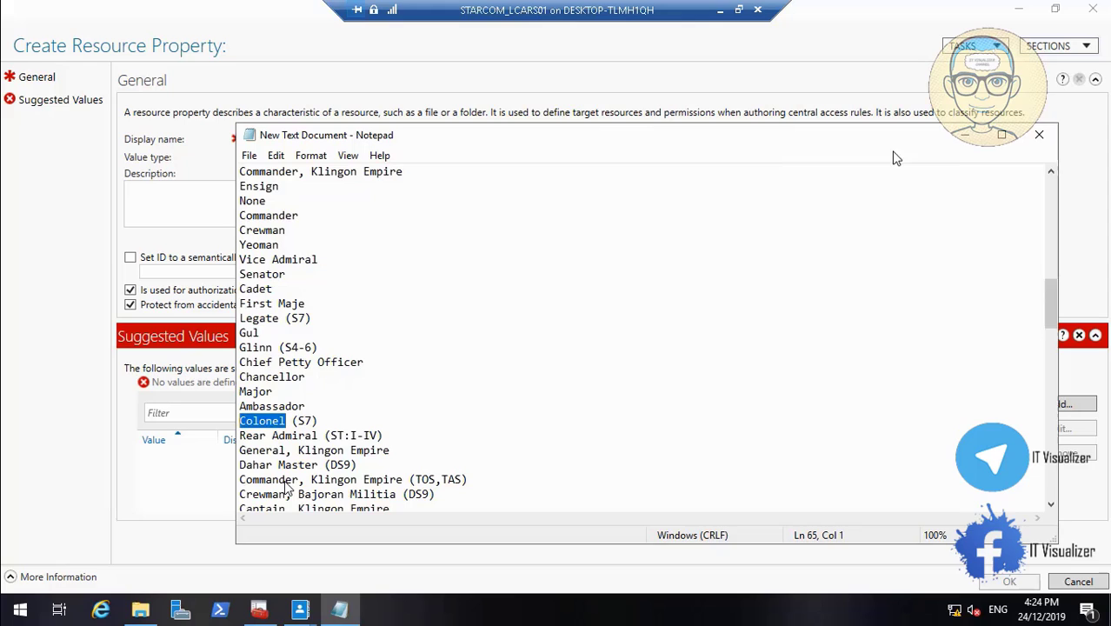
click(967, 139)
click(342, 140)
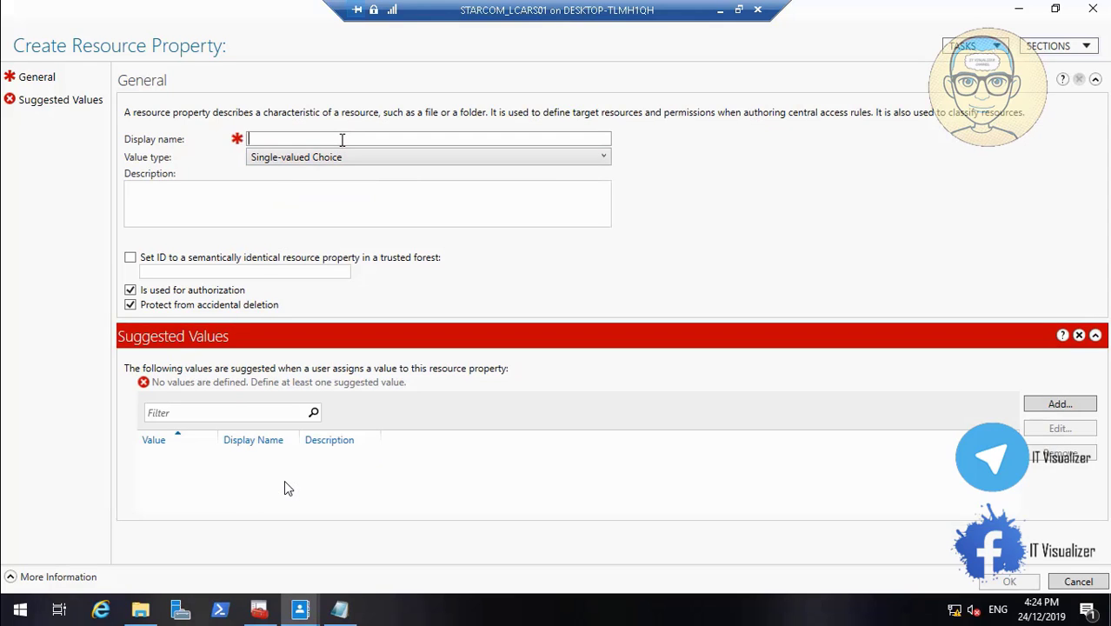
text(Title)
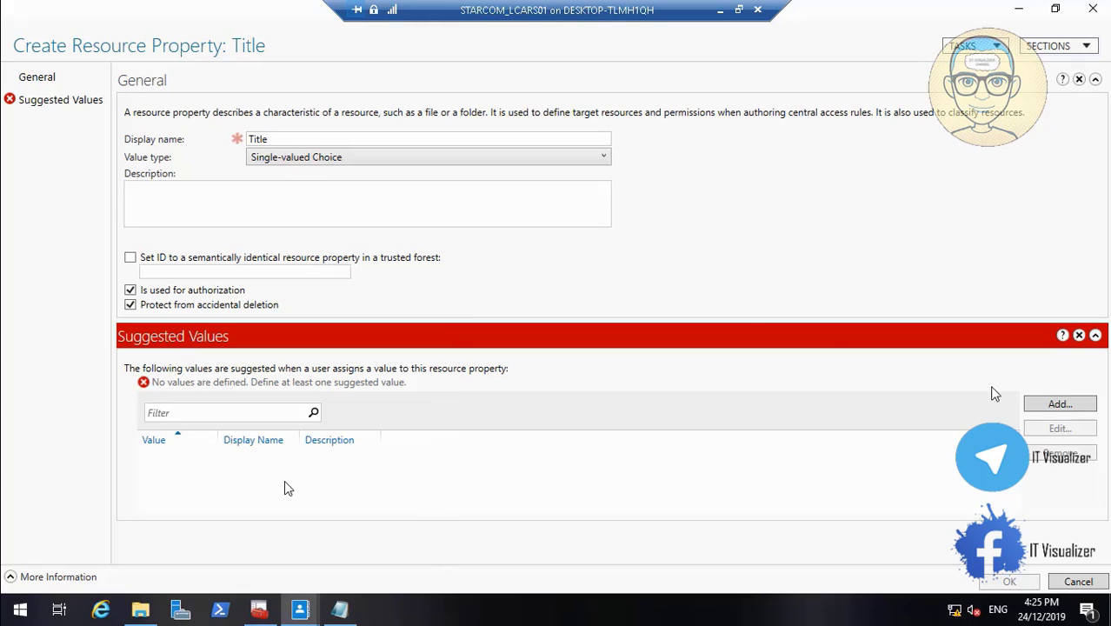
Add Colonel as a suggested value of the Title property, using it for value, display name and description
click(1036, 406)
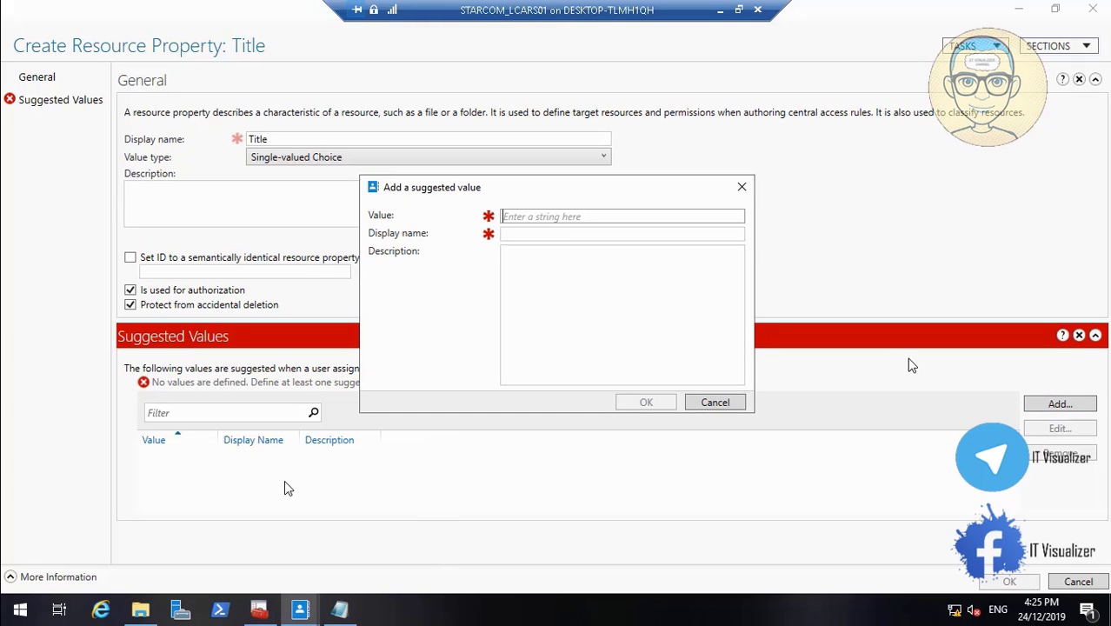
text(Colonel)
click(556, 237)
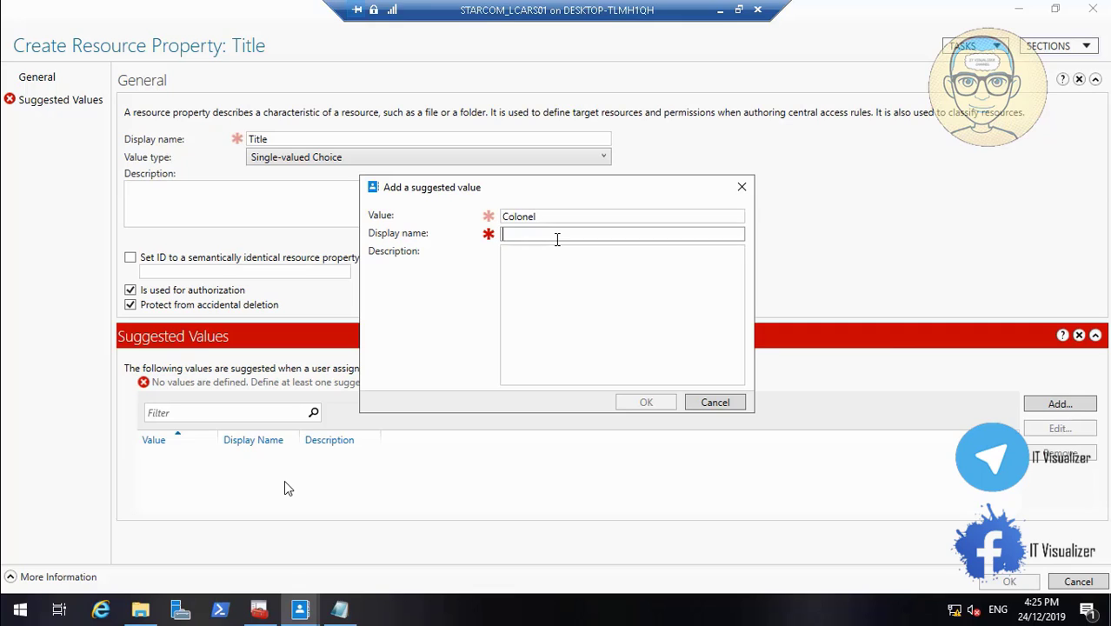
text(Colonel)
key(ctrl+v)
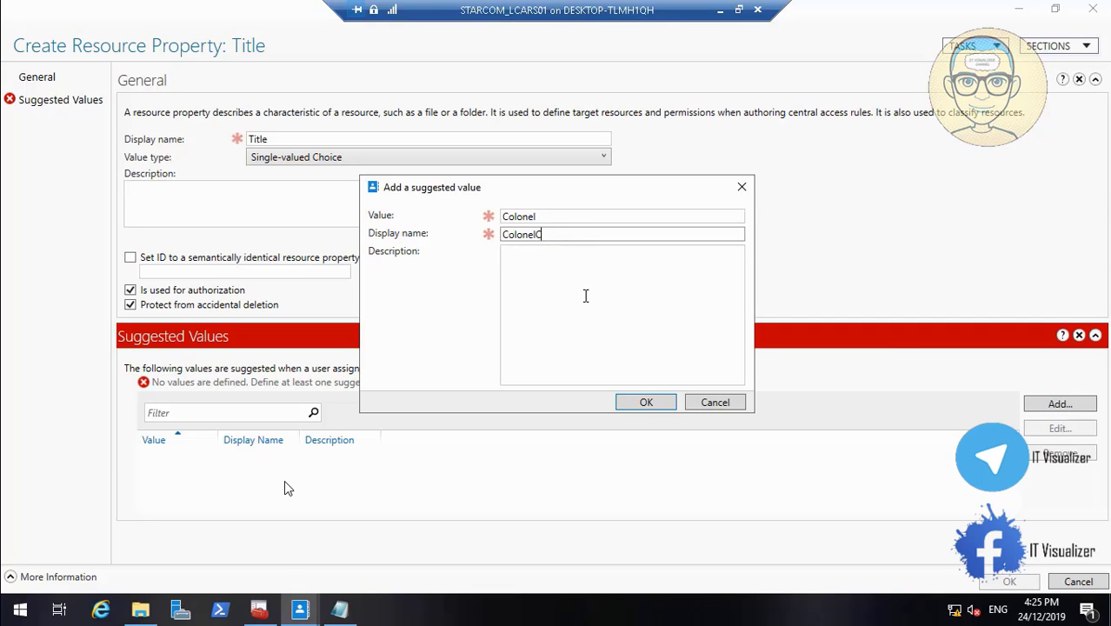
click(577, 302)
key(ctrl+v)
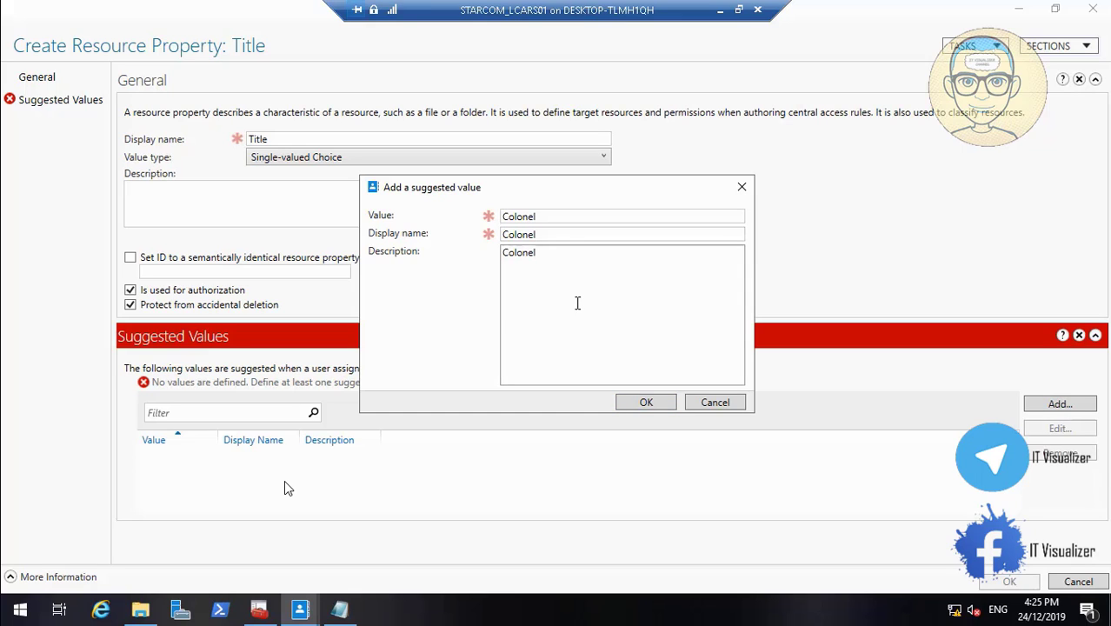
click(660, 407)
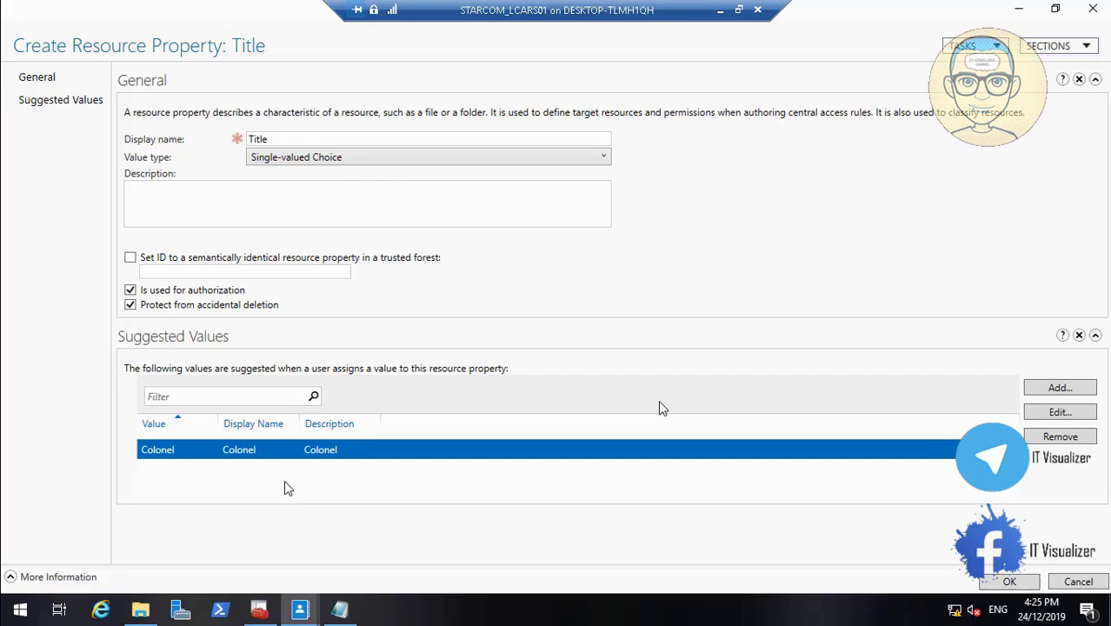
Add Captian as a suggested value with matching display name and description, and save the Title resource property
click(1059, 388)
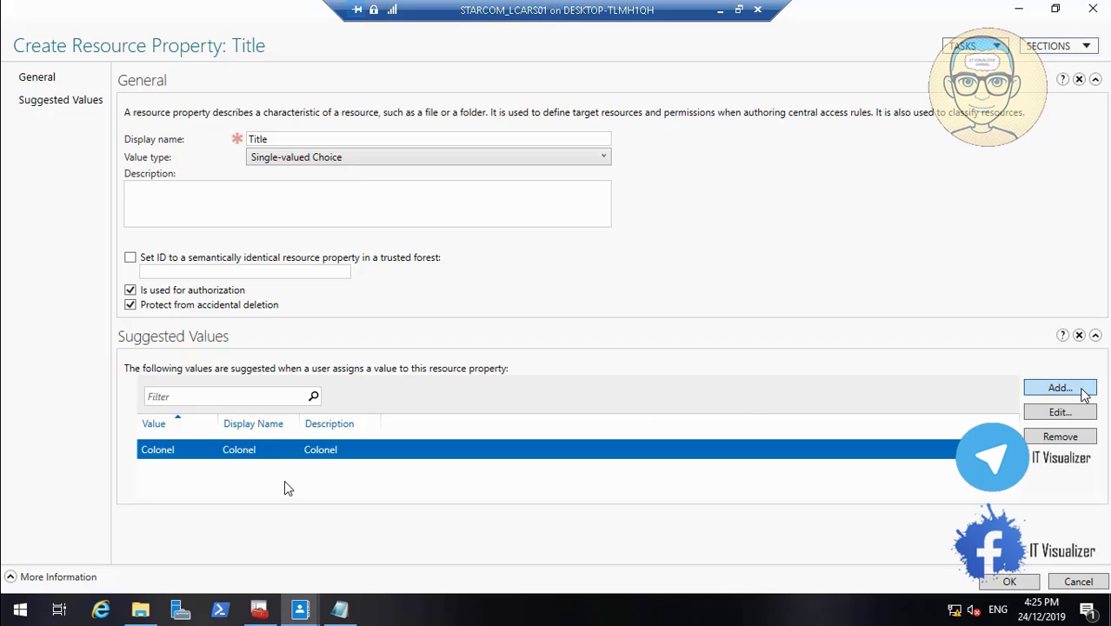
text(Ca)
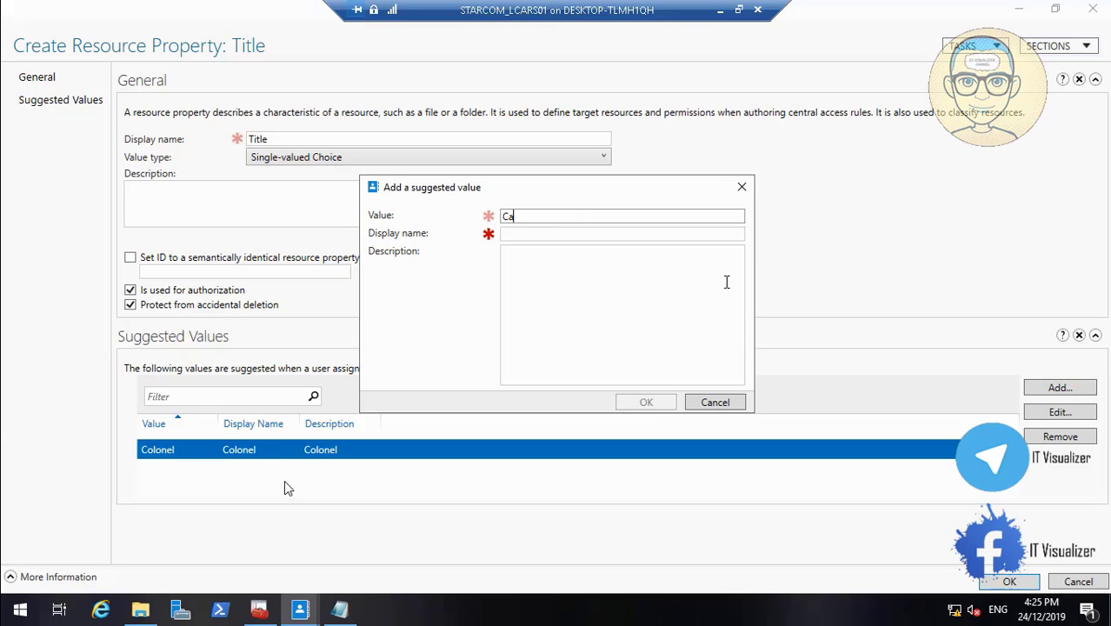
text(ptian)
drag(545, 217, 488, 219)
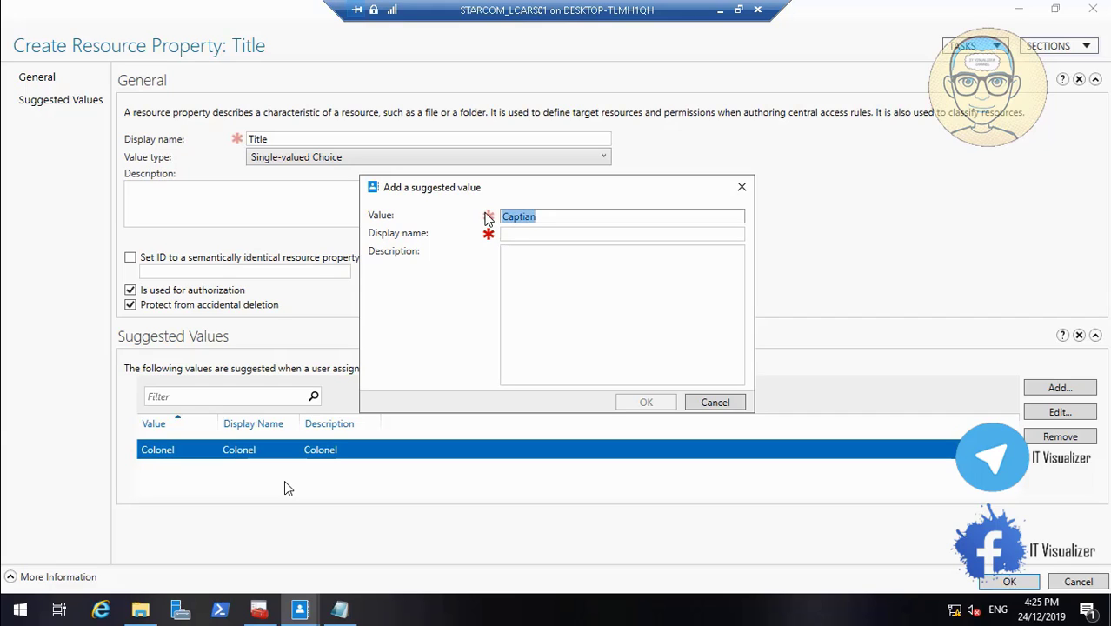
click(512, 234)
key(ctrl+v)
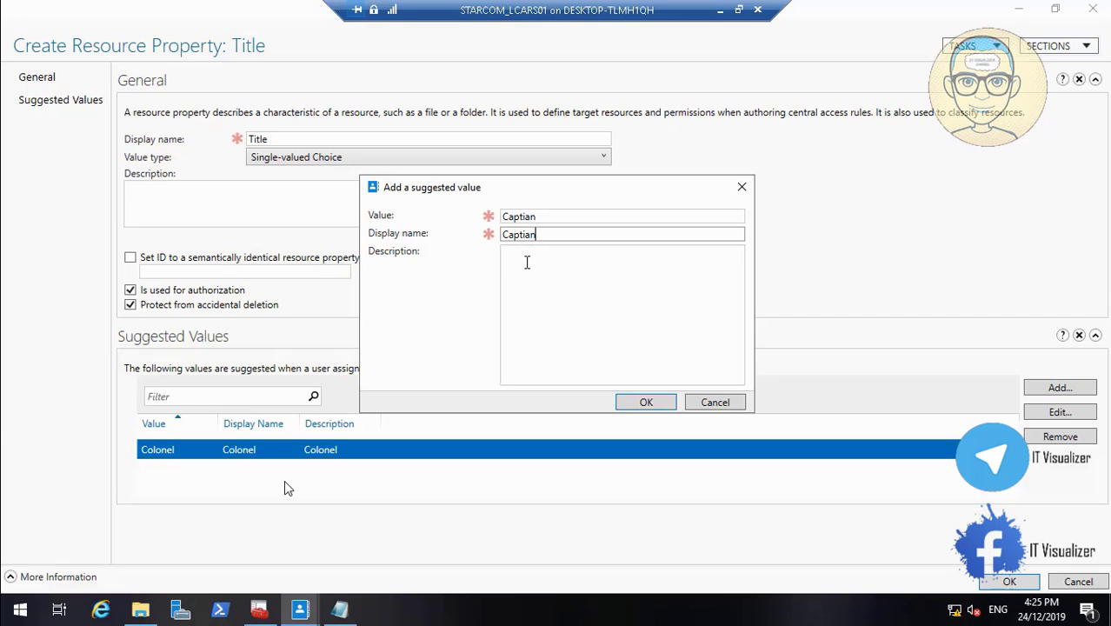
click(528, 267)
key(ctrl+v)
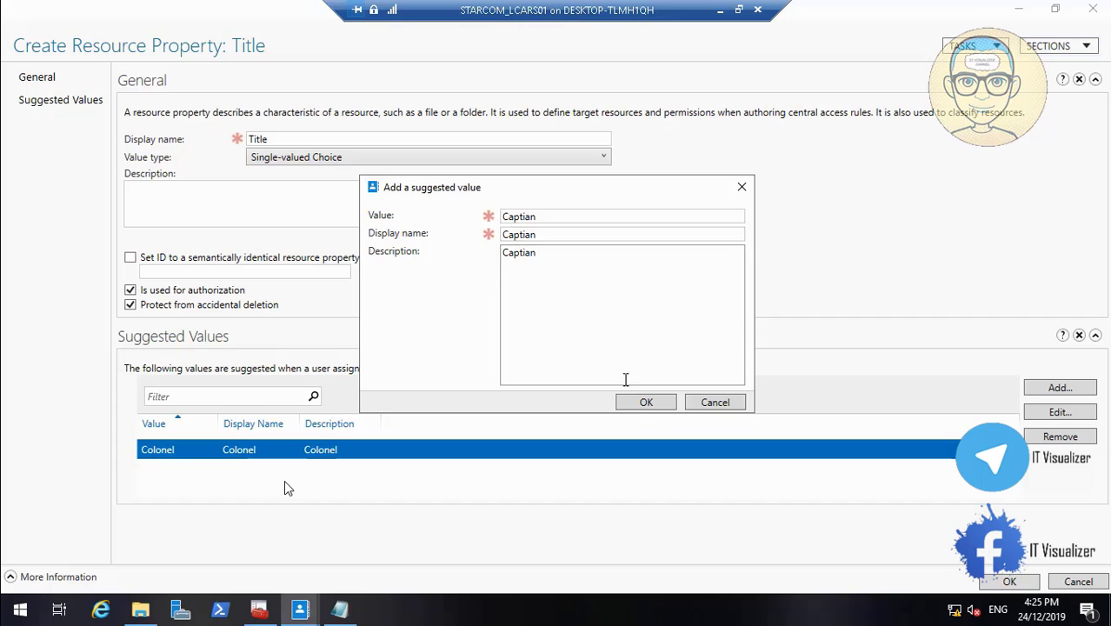
click(645, 402)
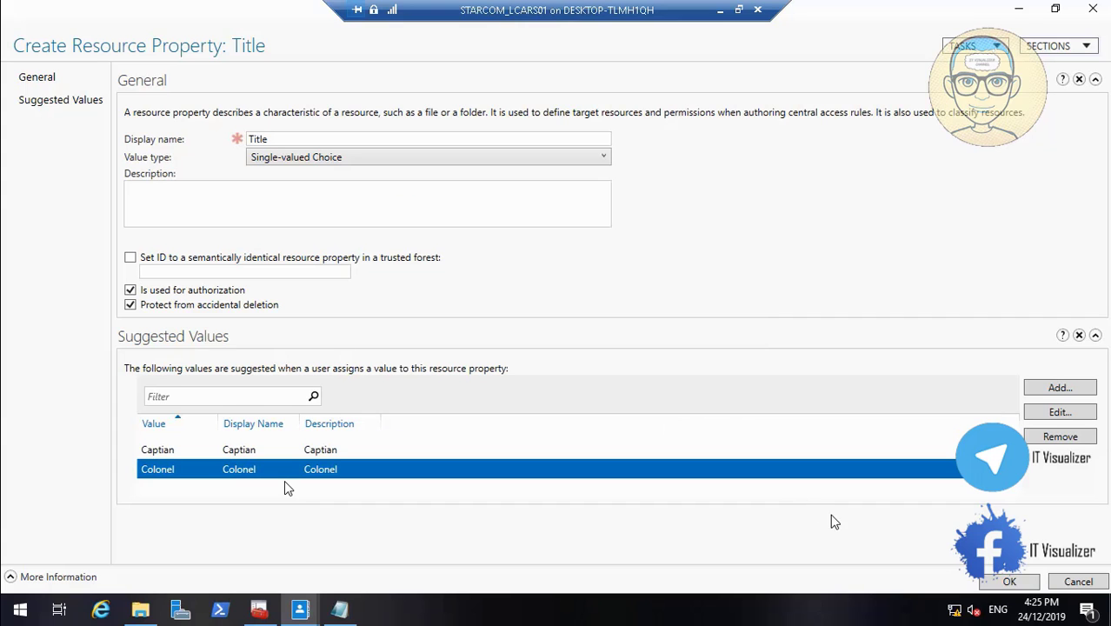
click(1002, 582)
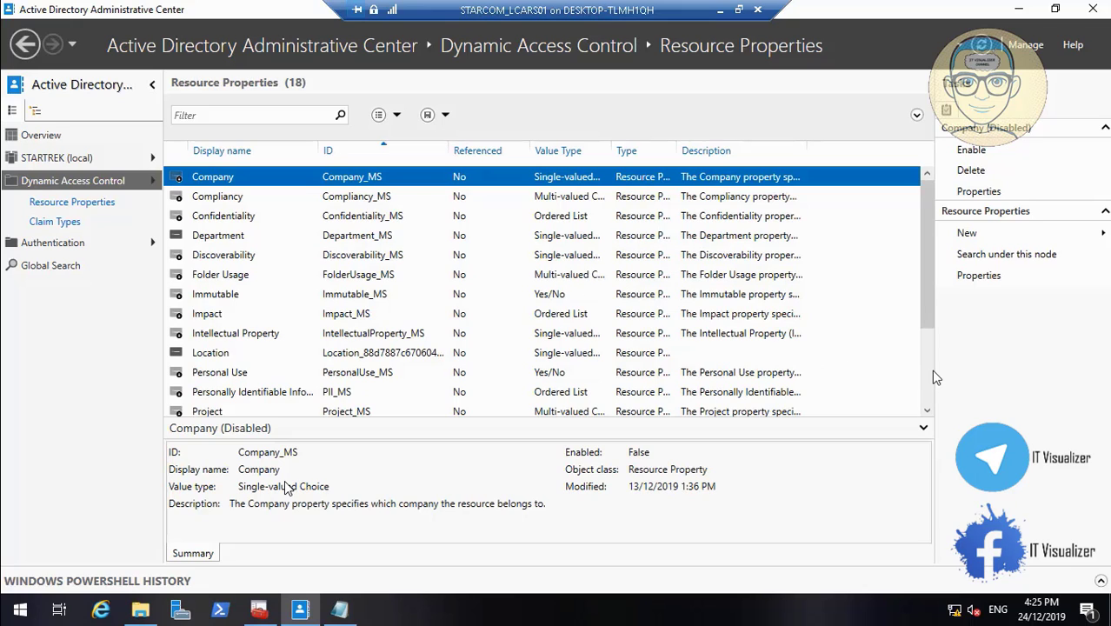
scroll(933, 385, down, 2)
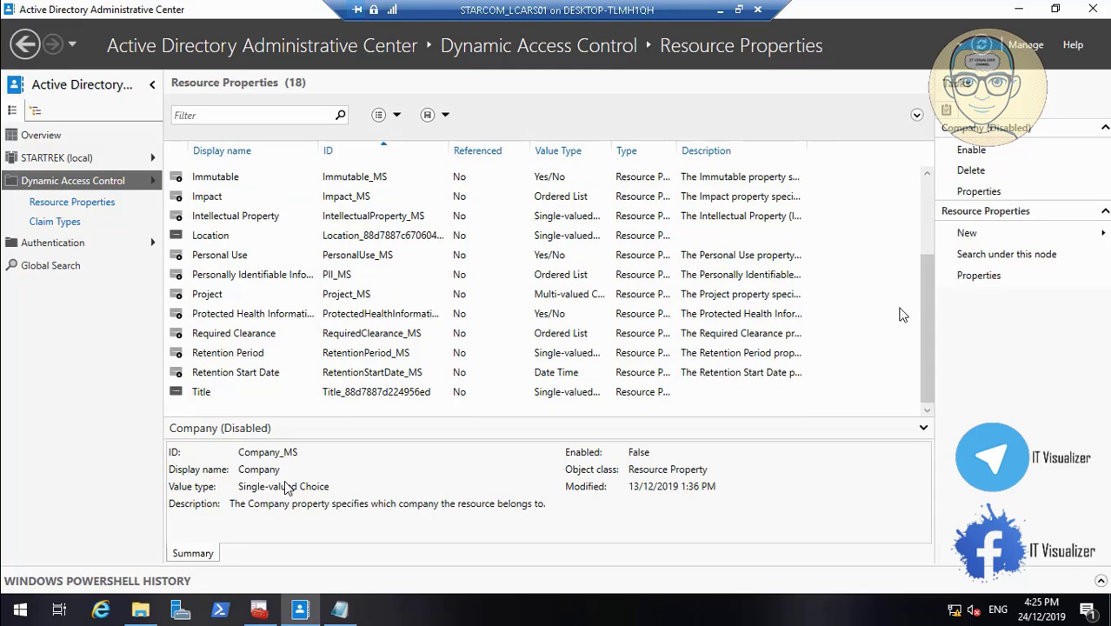
click(720, 9)
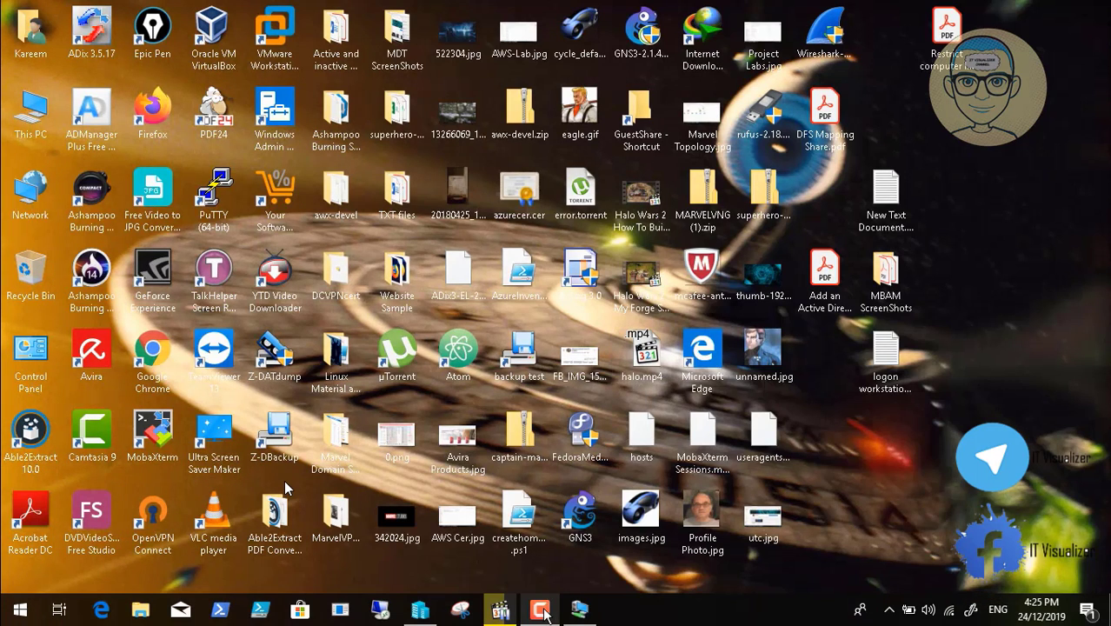
click(540, 609)
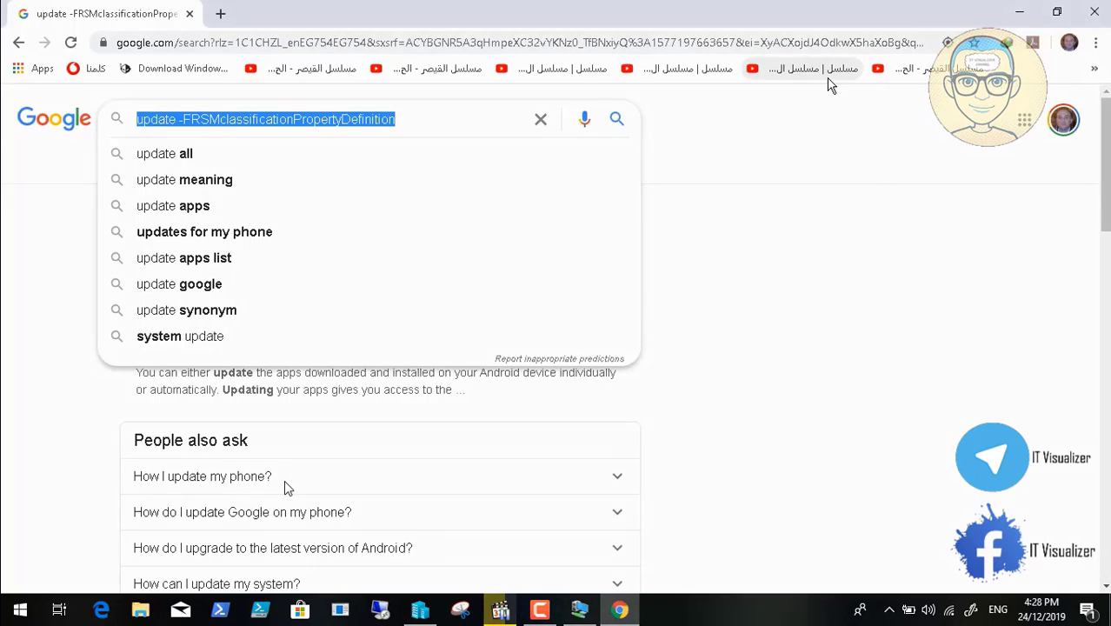
click(1019, 19)
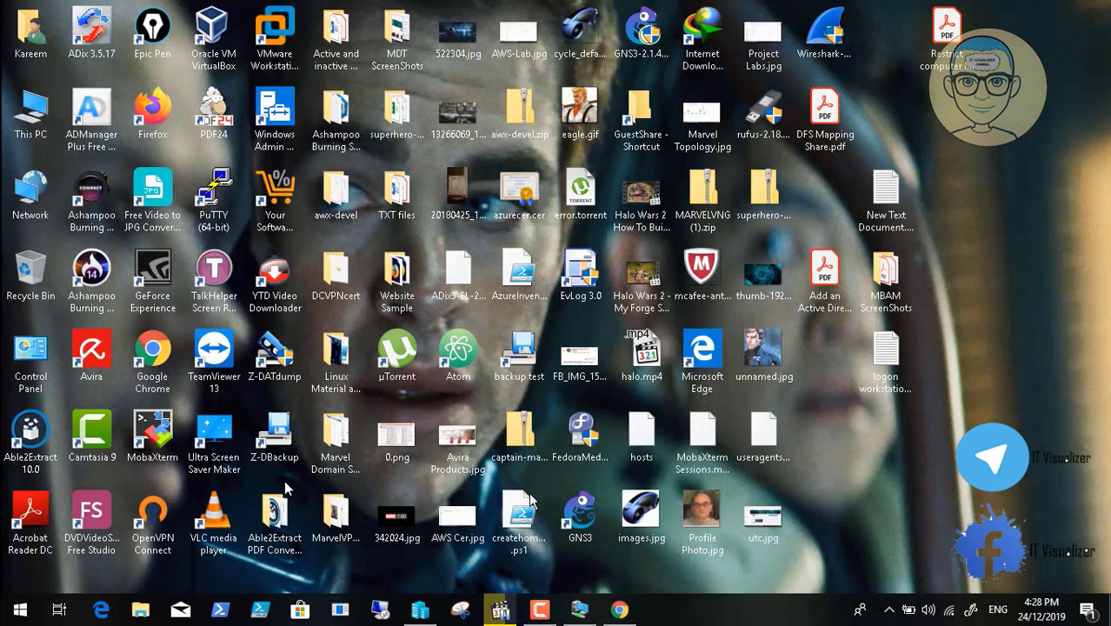
Return to the STARCOM_LCARS01 virtual machine and open PowerShell as administrator
click(580, 610)
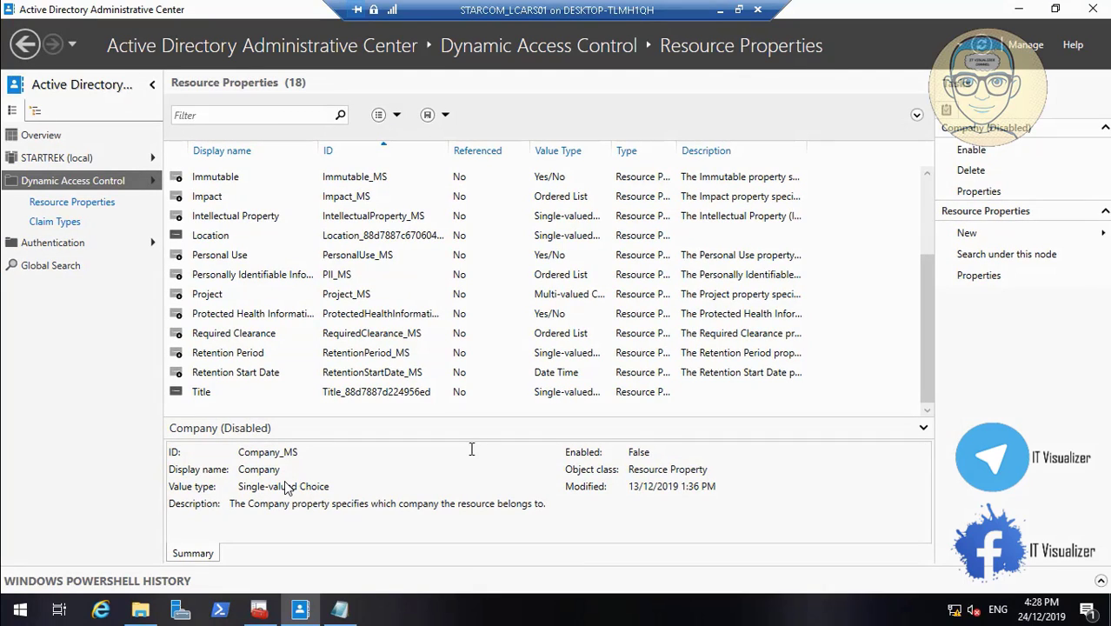
right_click(222, 611)
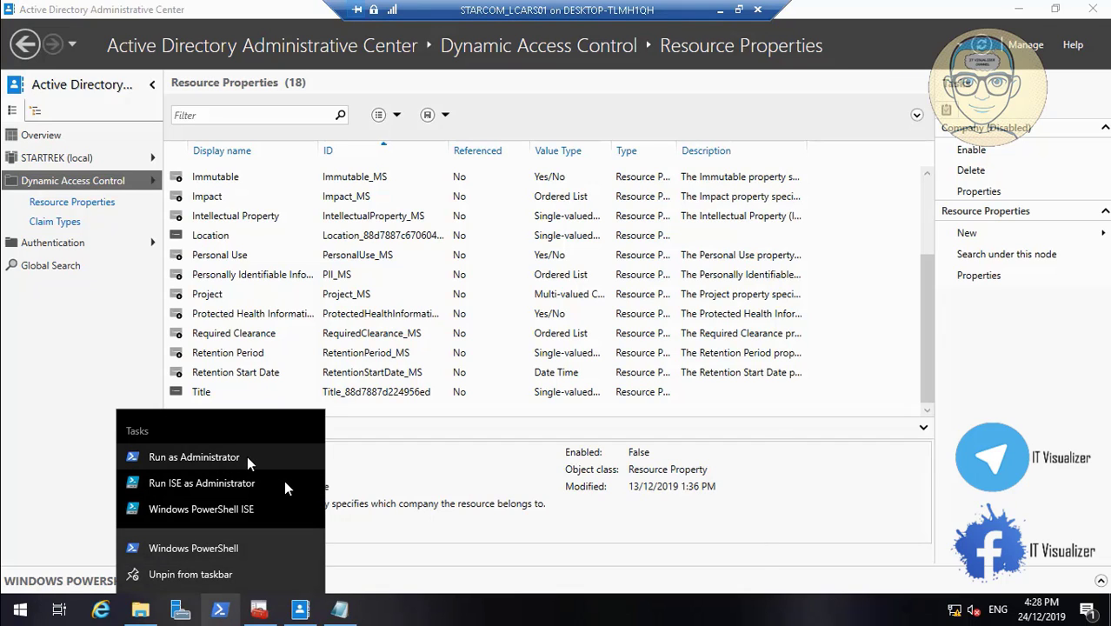
click(247, 459)
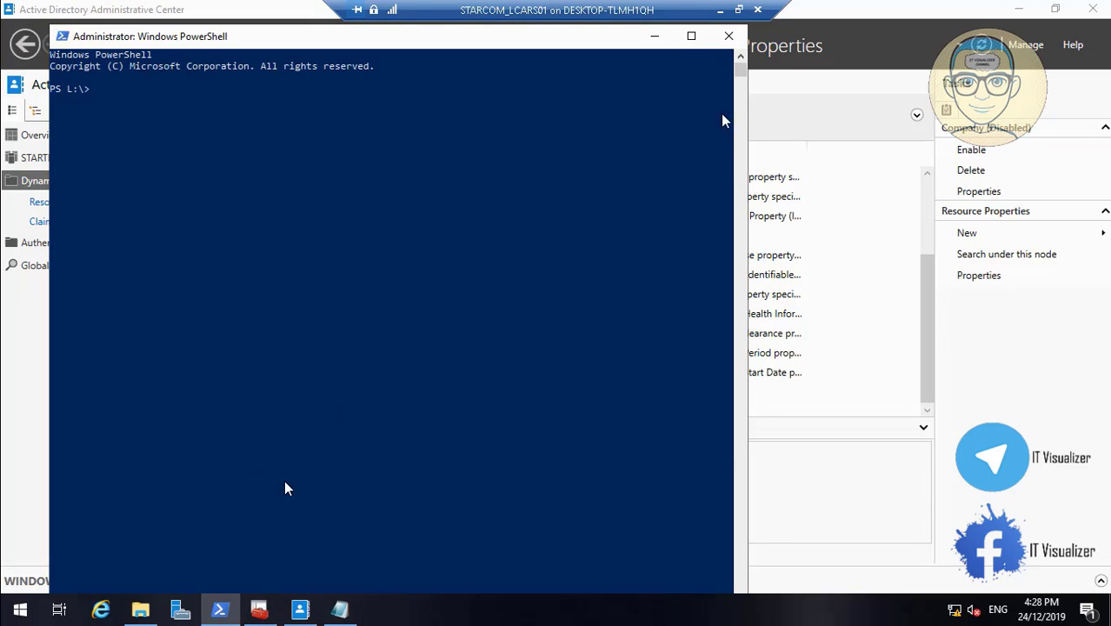
Take the virtual machine out of full screen and try to run the clipboard command update -FRSMclassificationPropertyDefinition in PowerShell
click(739, 9)
click(182, 32)
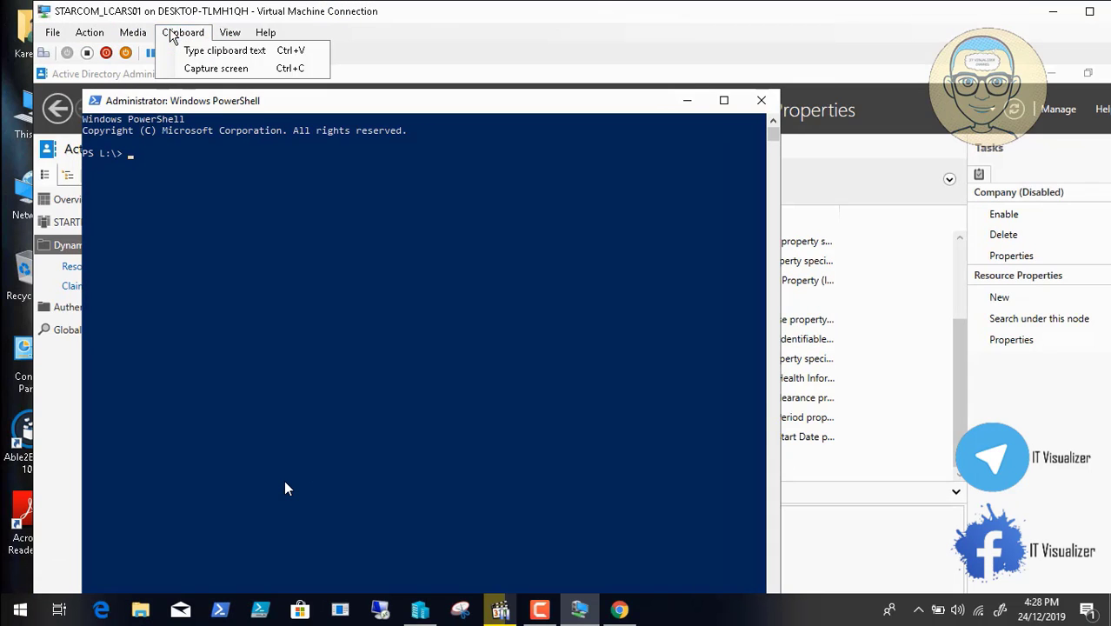
click(193, 51)
text(tyDefinition)
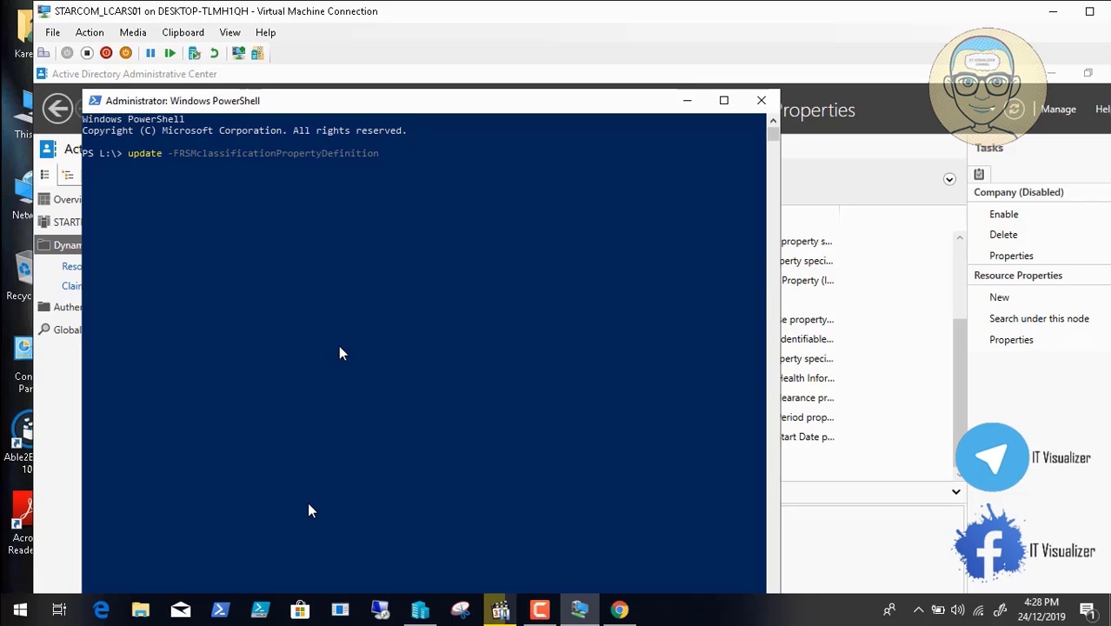
mouse_move(389, 611)
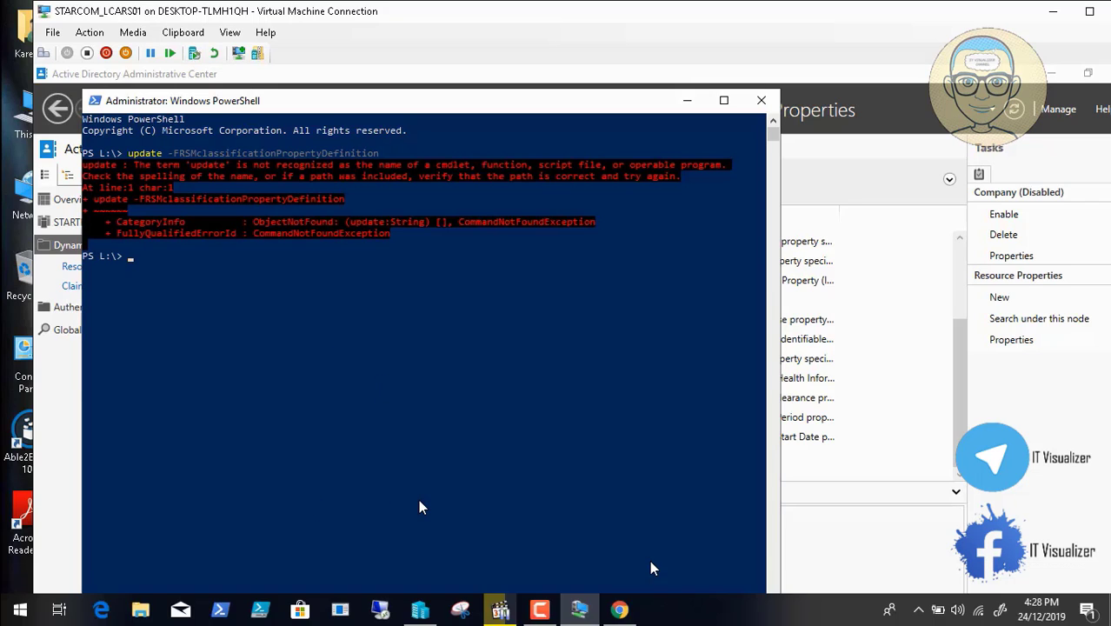
click(648, 572)
click(664, 573)
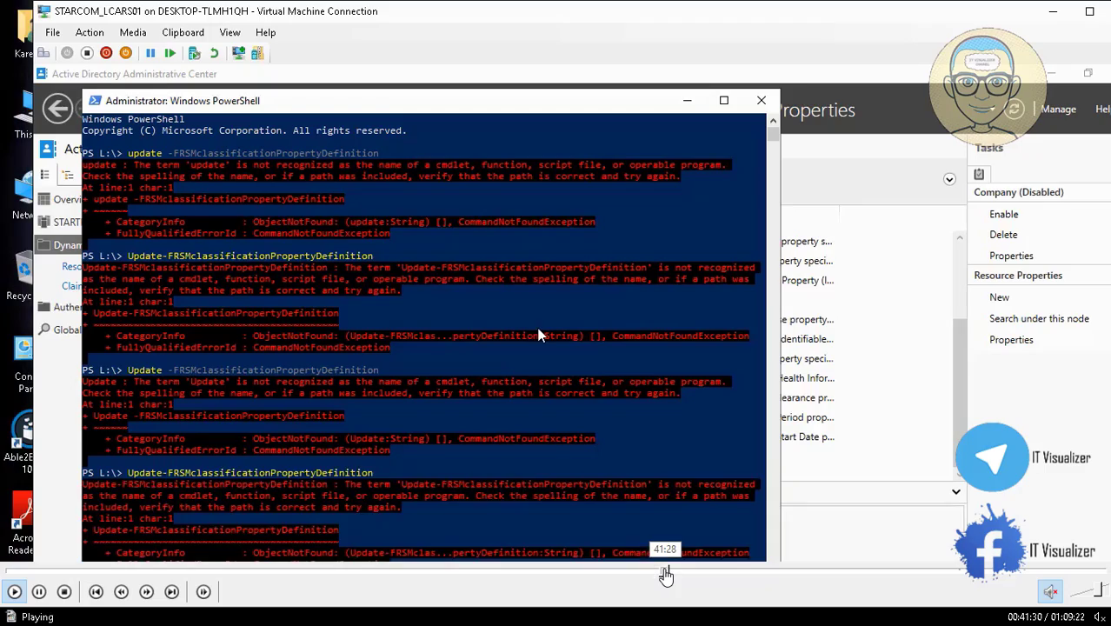
click(678, 574)
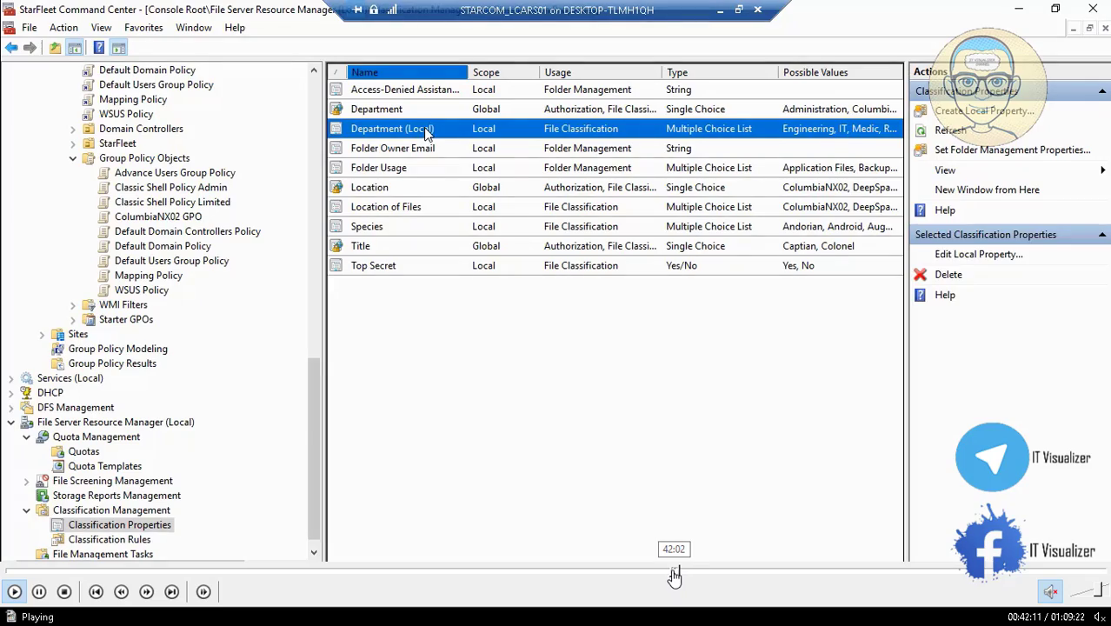
click(665, 575)
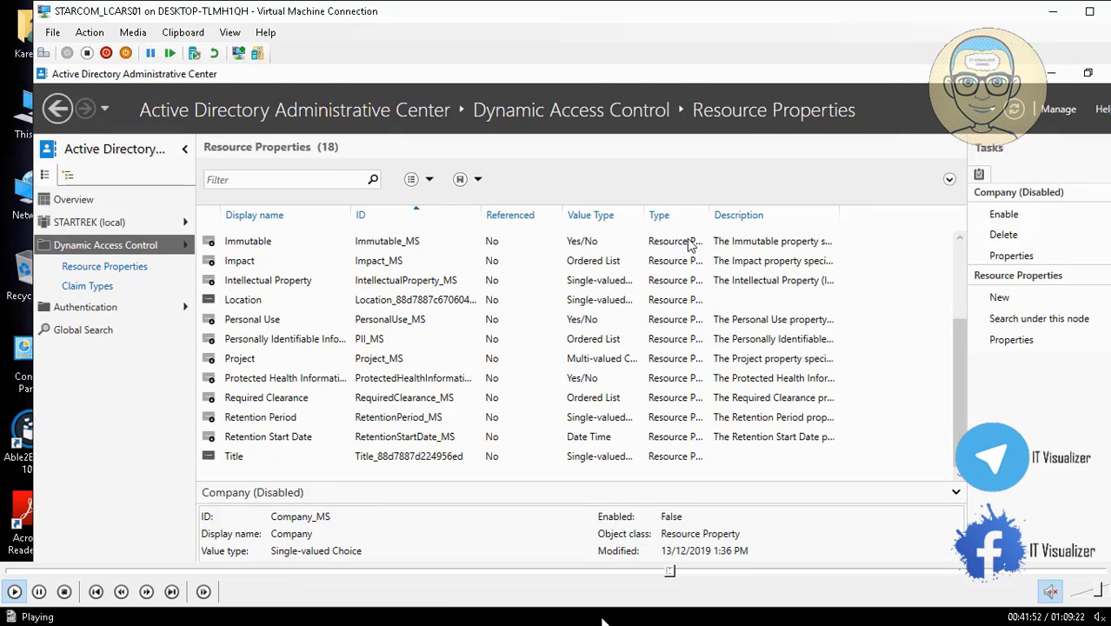
click(670, 571)
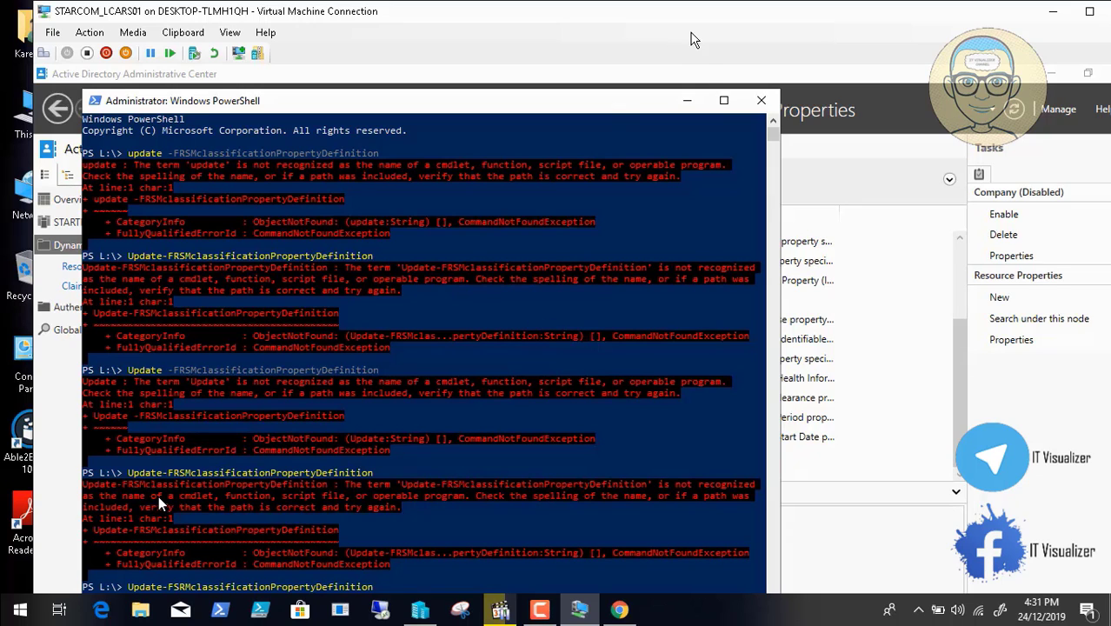
Enlarge the PowerShell window to show its output, minimize it, and put the virtual machine back in full screen
click(723, 100)
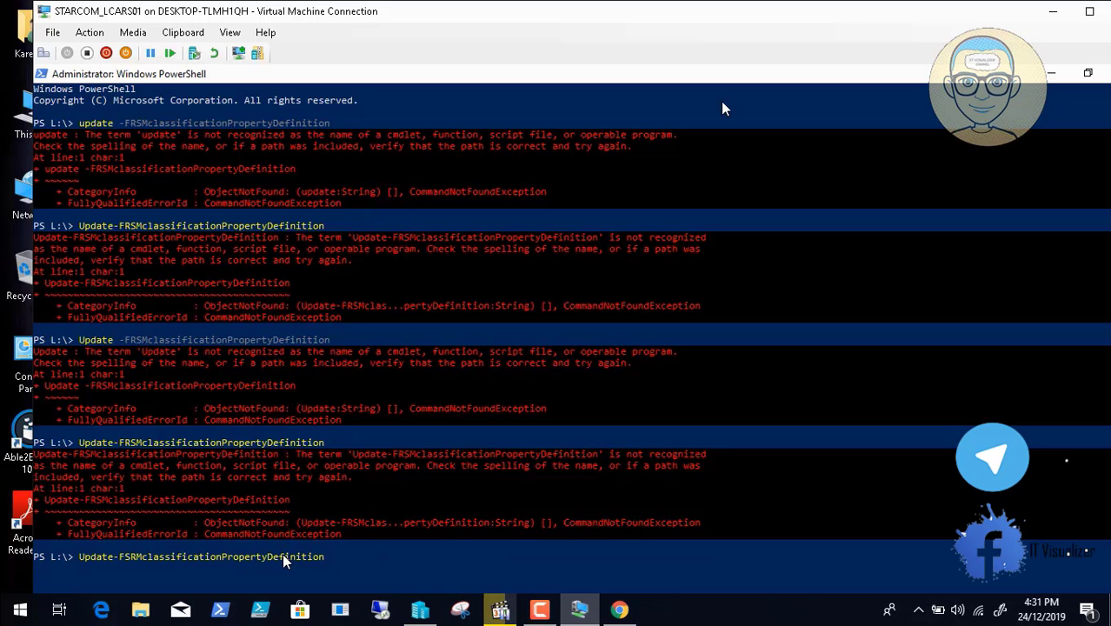
click(1052, 74)
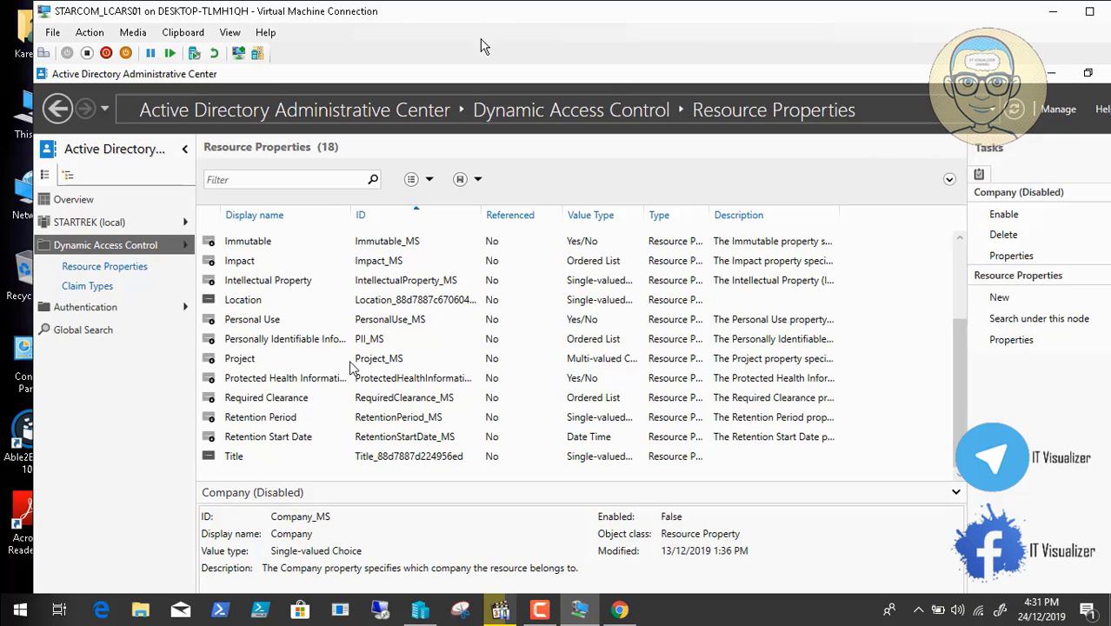
click(230, 32)
click(260, 47)
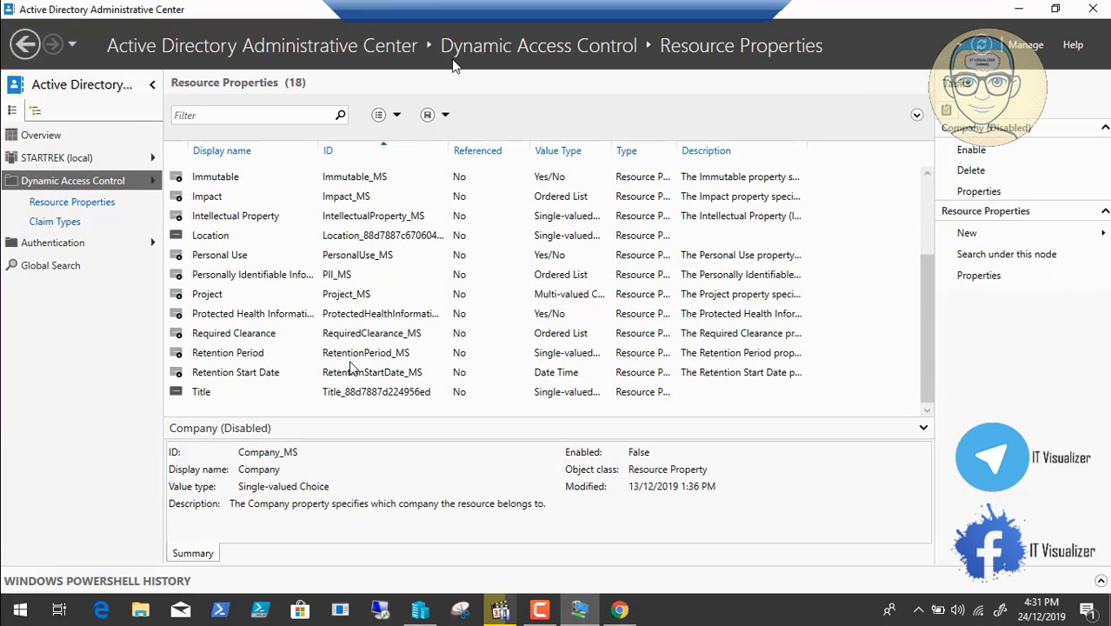
Switch to the StarFleet Command Center console and refresh the File Server Resource Manager classification properties
click(1018, 9)
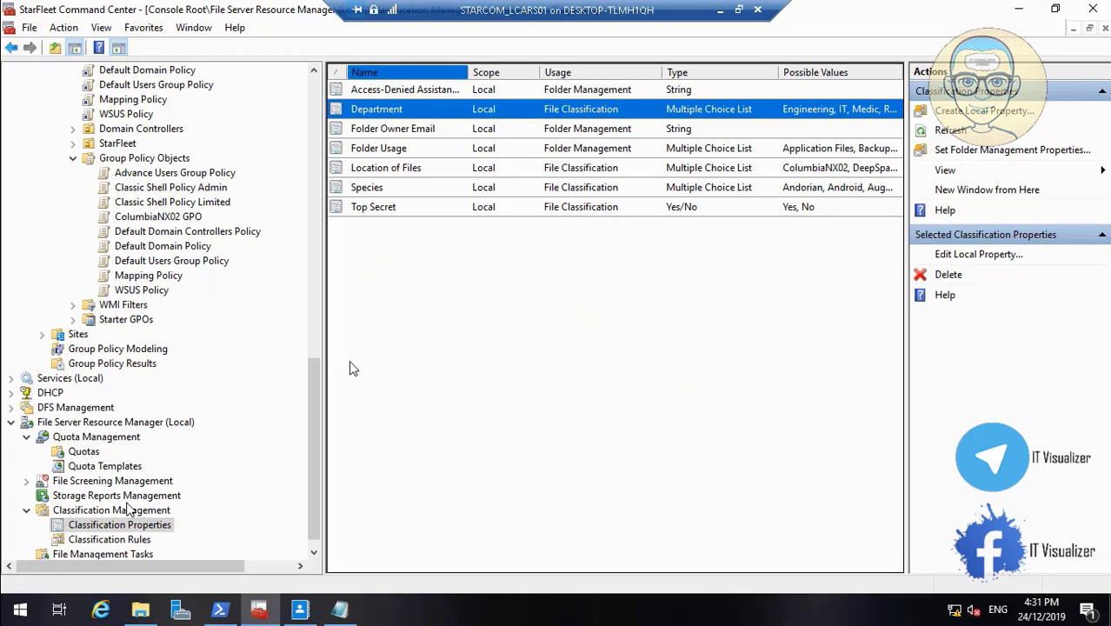
right_click(135, 532)
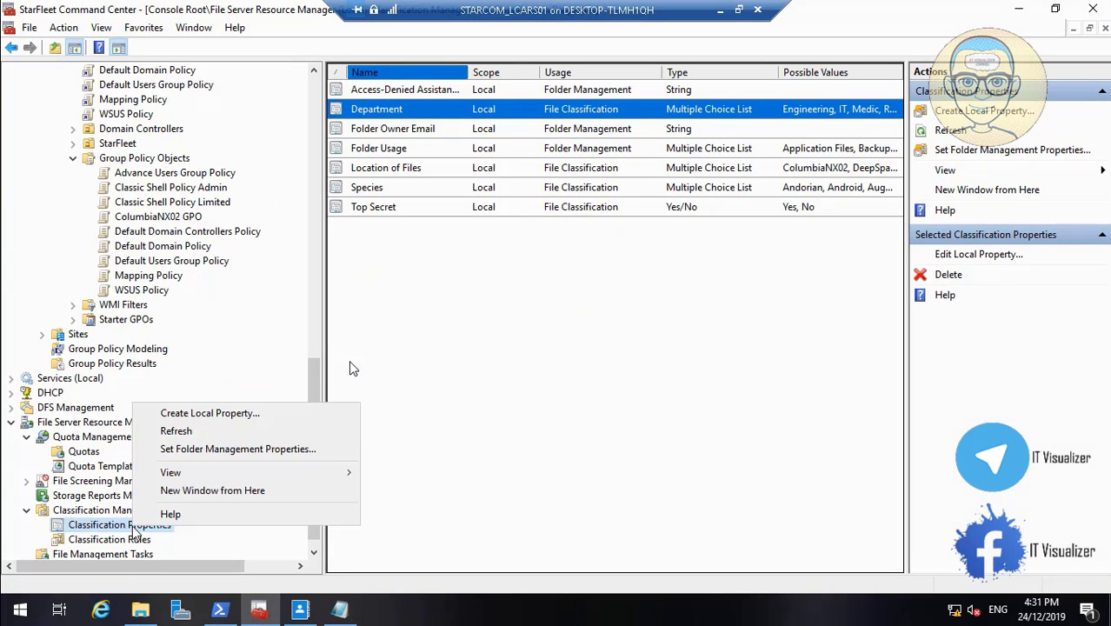
click(201, 434)
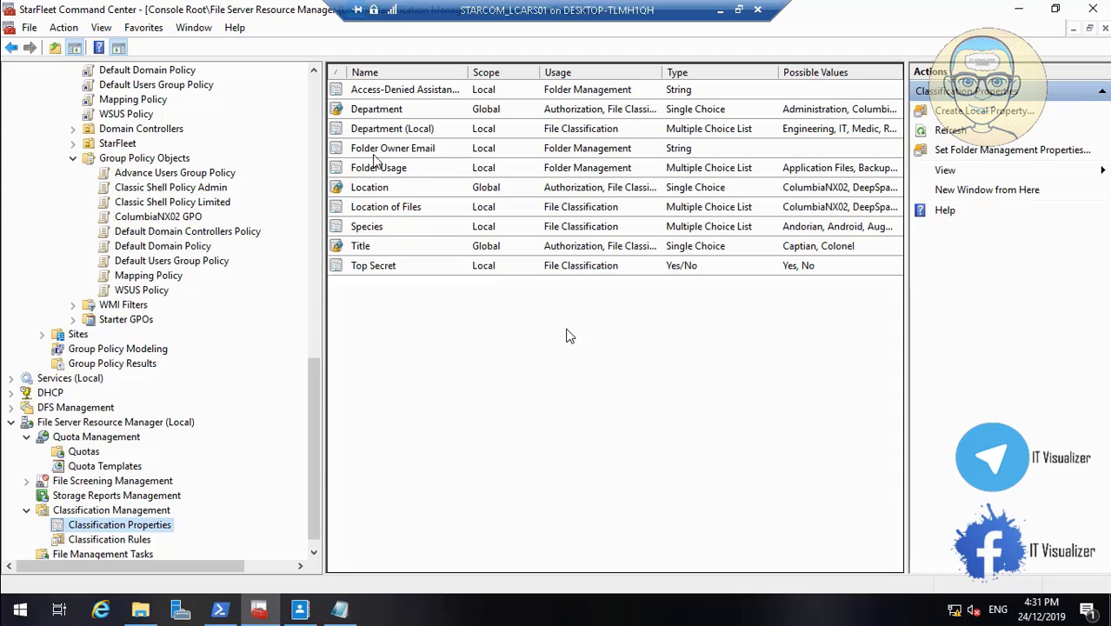
mouse_move(73, 579)
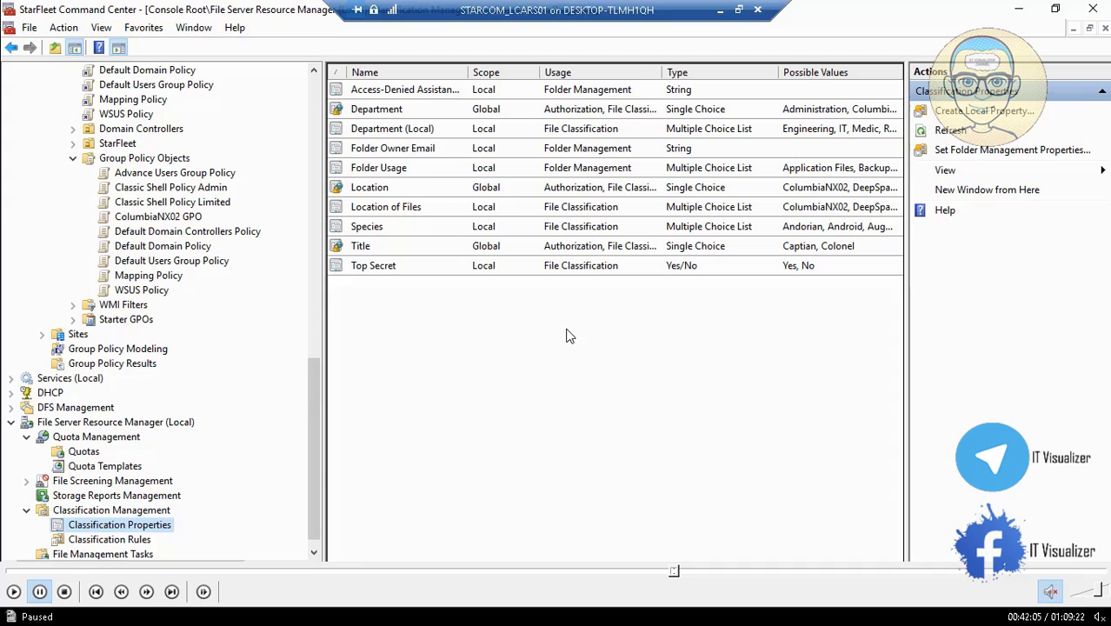
click(15, 591)
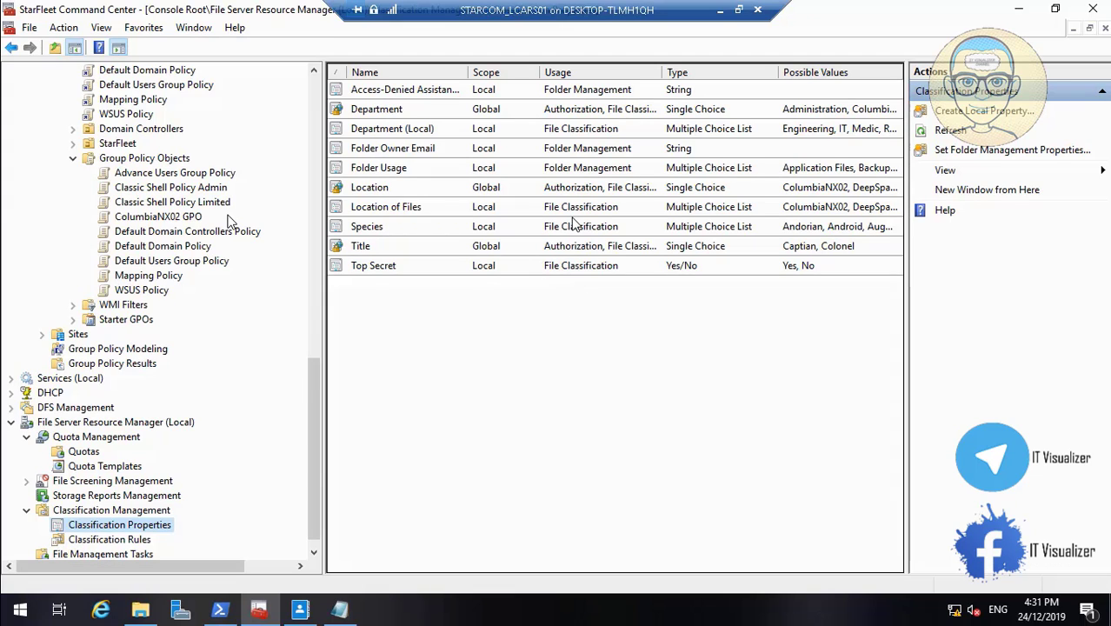
Compare the local and global Department classification properties and examine the global Title property
click(426, 130)
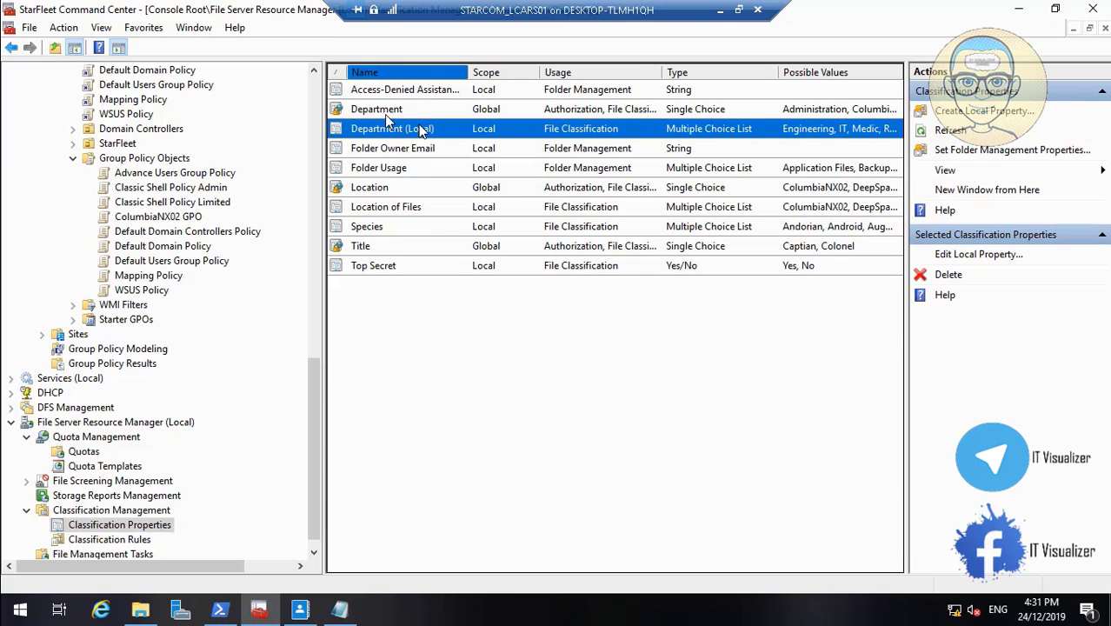
click(394, 111)
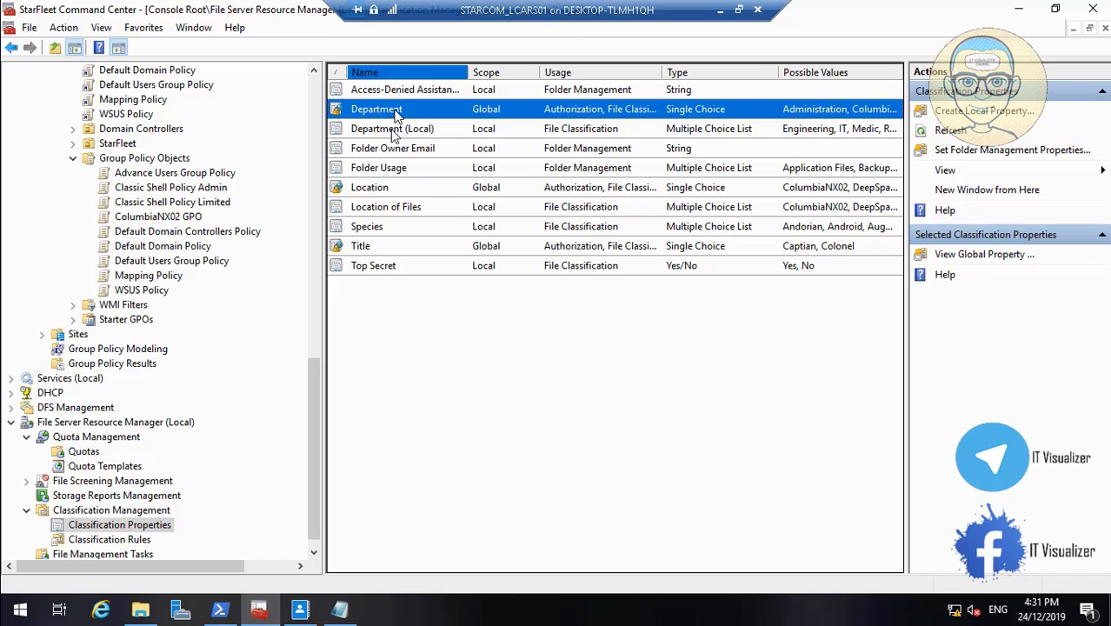
click(400, 130)
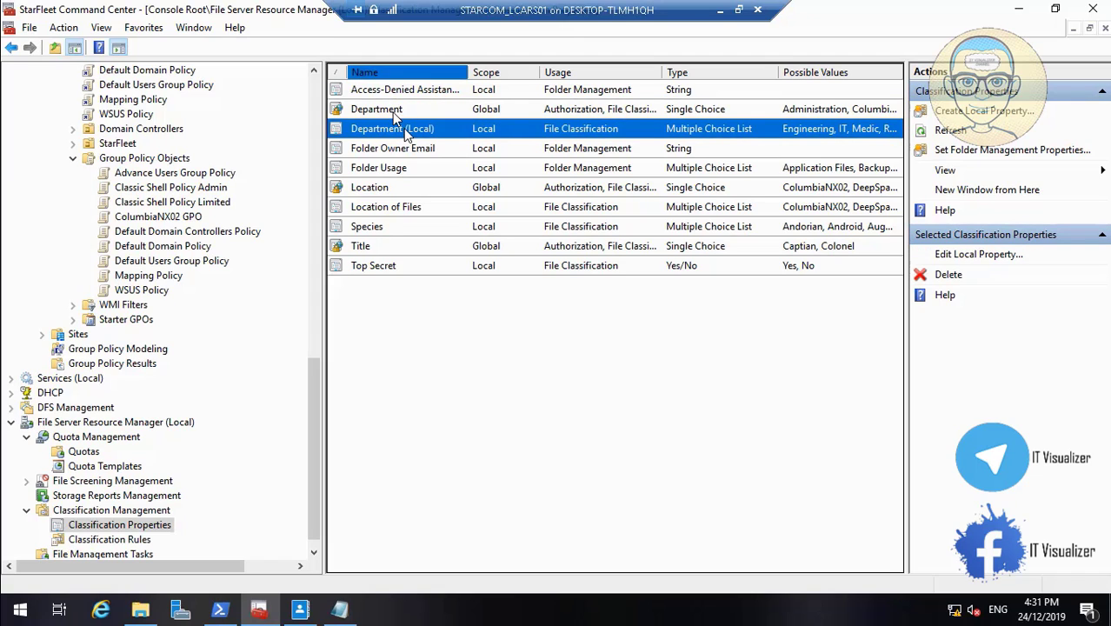
click(404, 115)
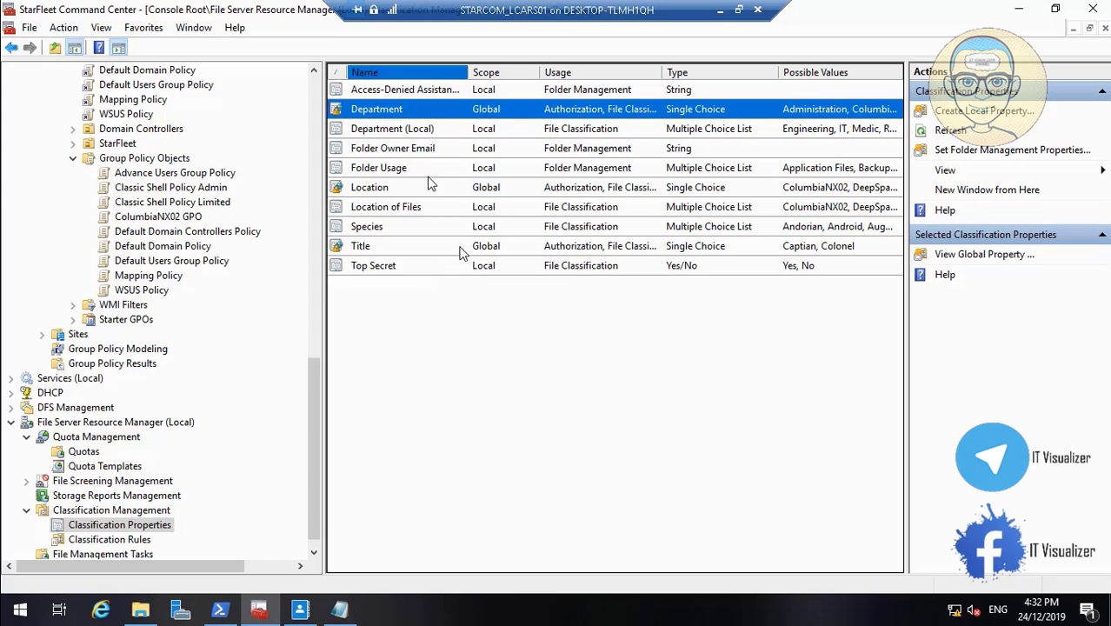
click(460, 248)
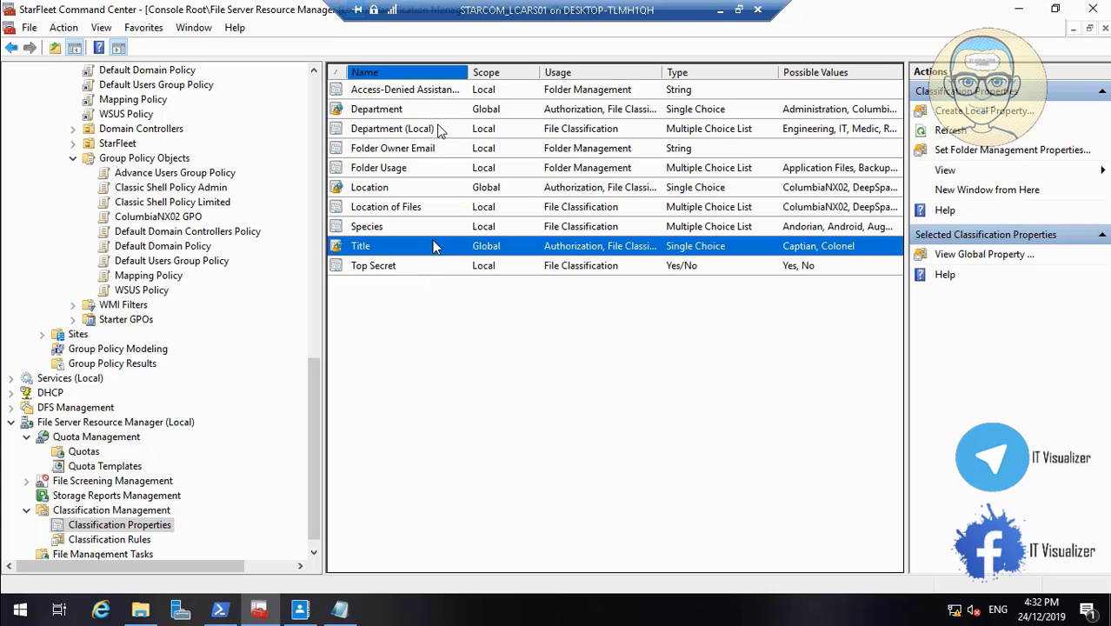
click(719, 10)
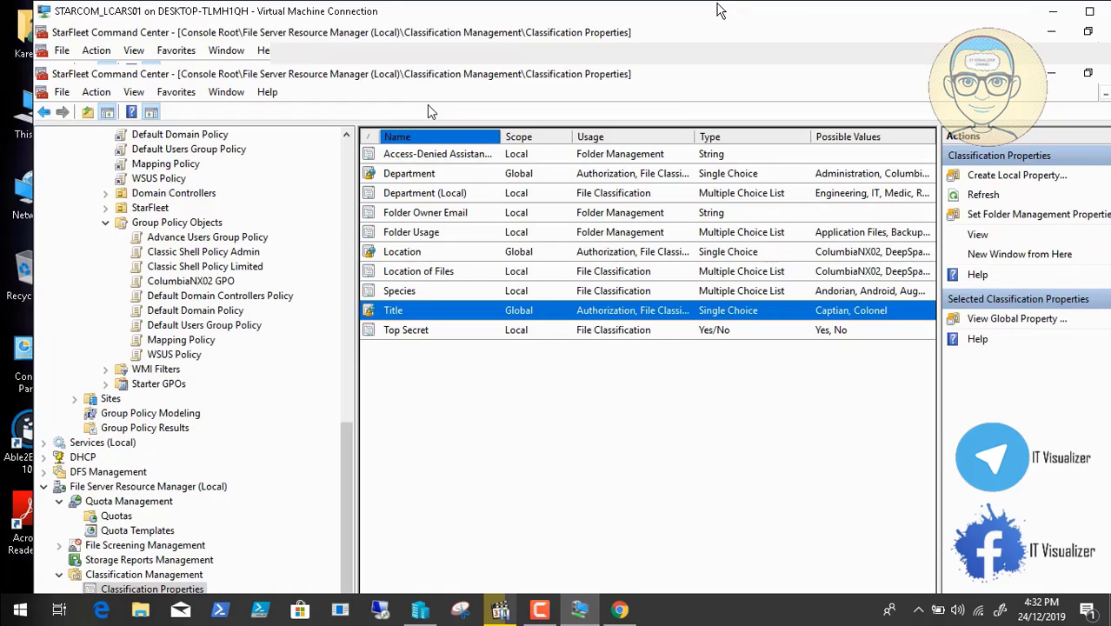
click(543, 611)
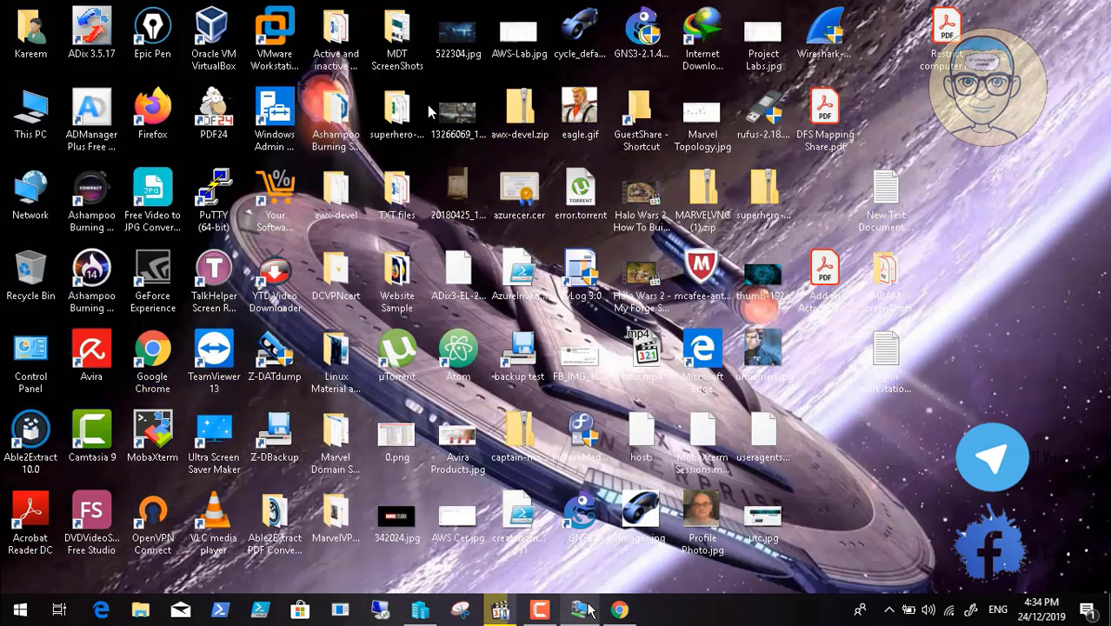
Return to the virtual machine, minimize the console and cancel the open user properties dialog
click(580, 610)
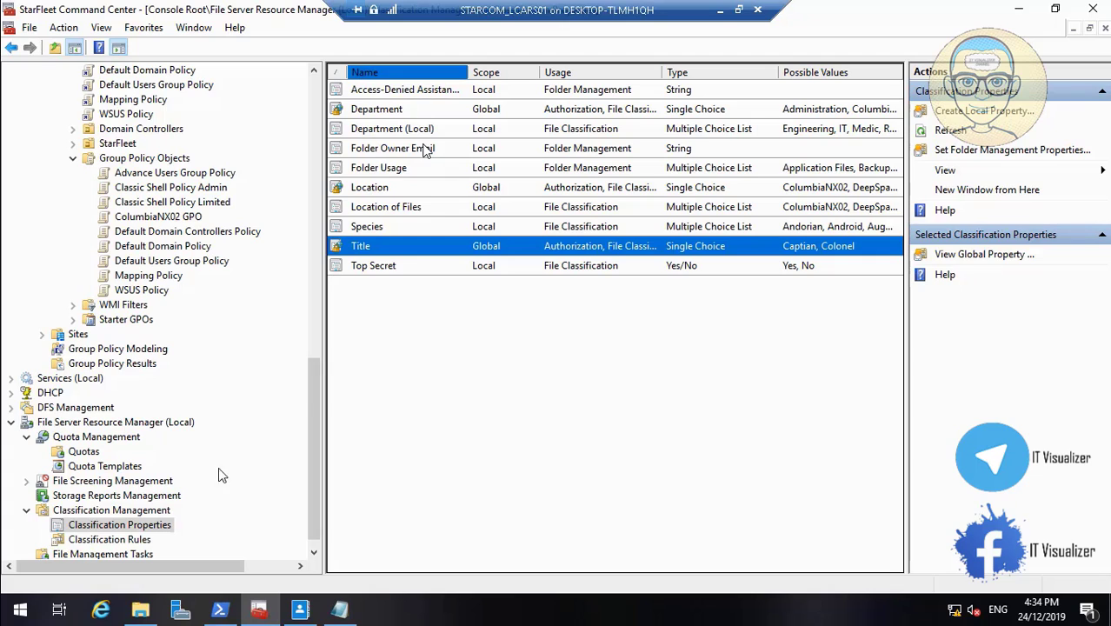
click(130, 540)
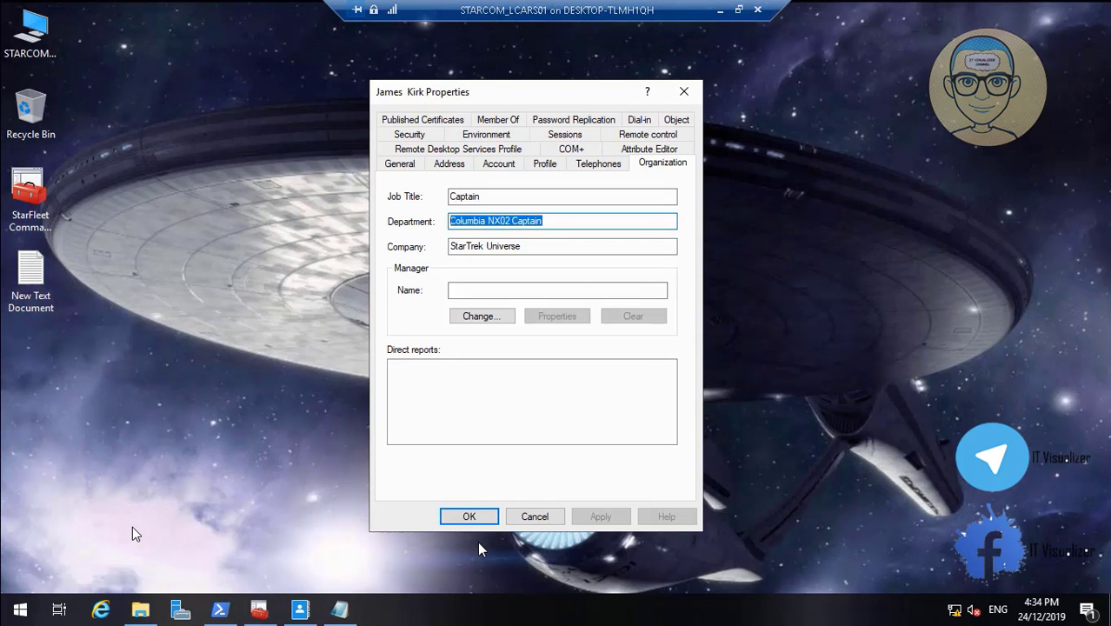
click(533, 518)
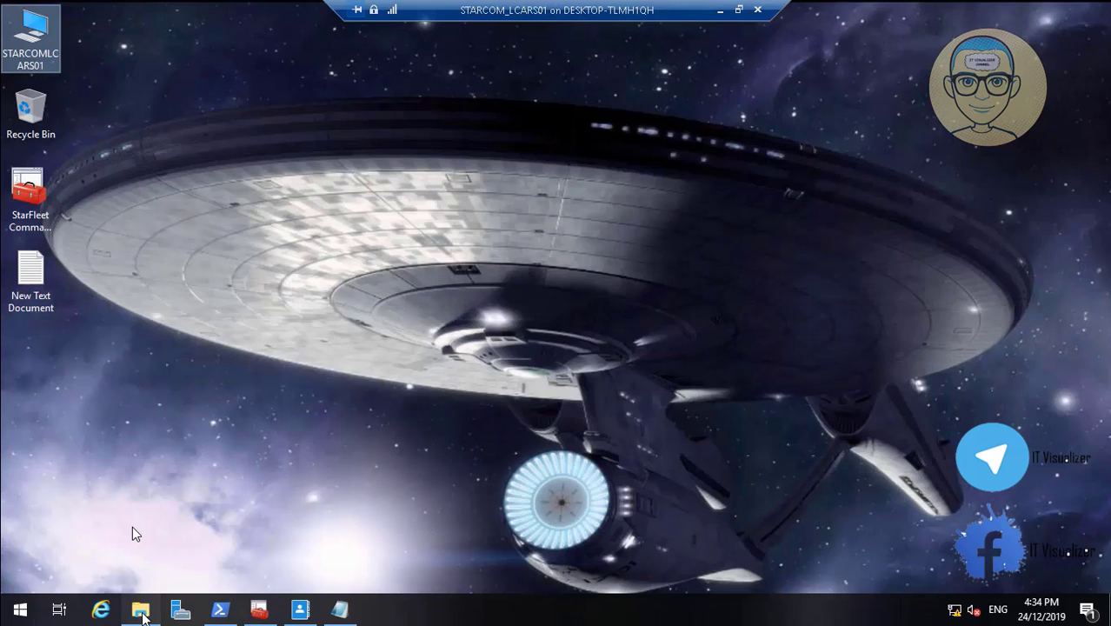
Switch to File Explorer and open the folder D:\DataCube\ColumbiaNX02\Engineering
click(140, 610)
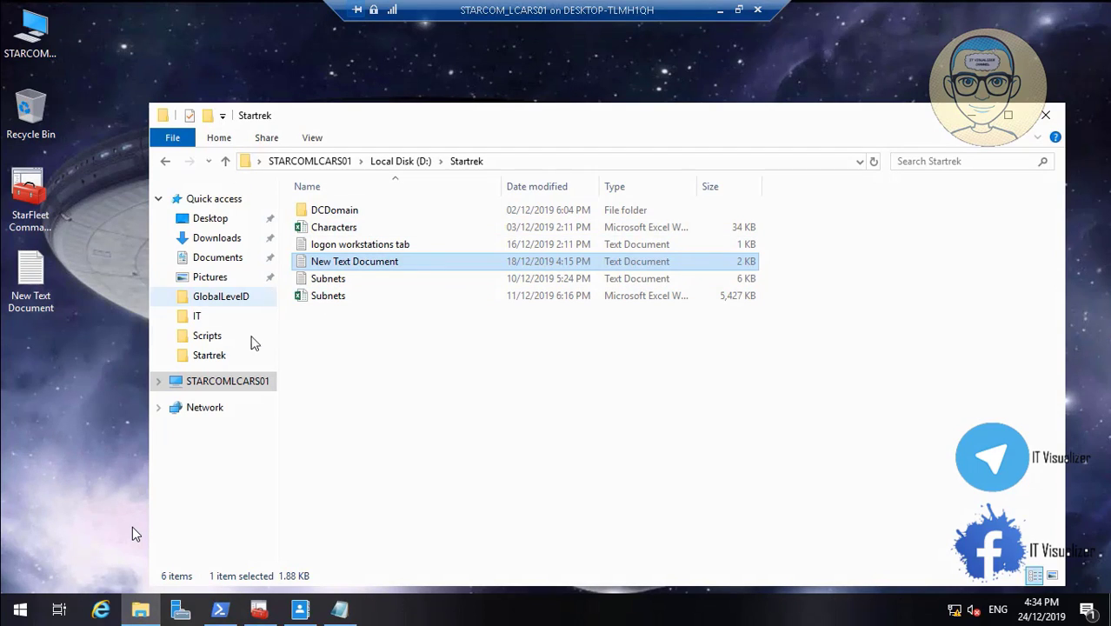
click(247, 382)
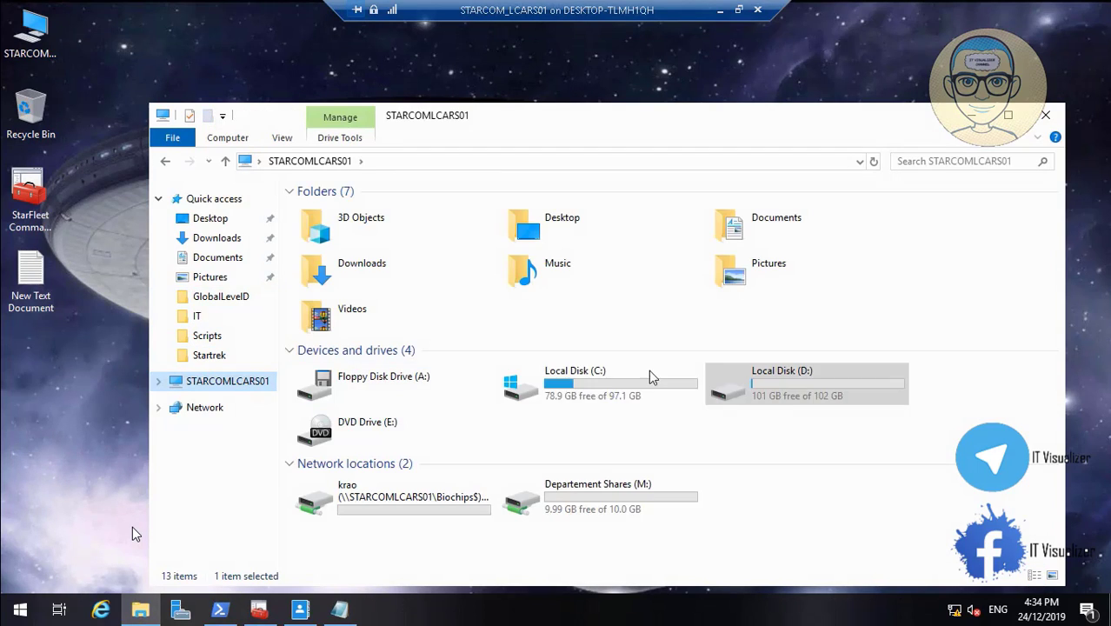
double_click(726, 382)
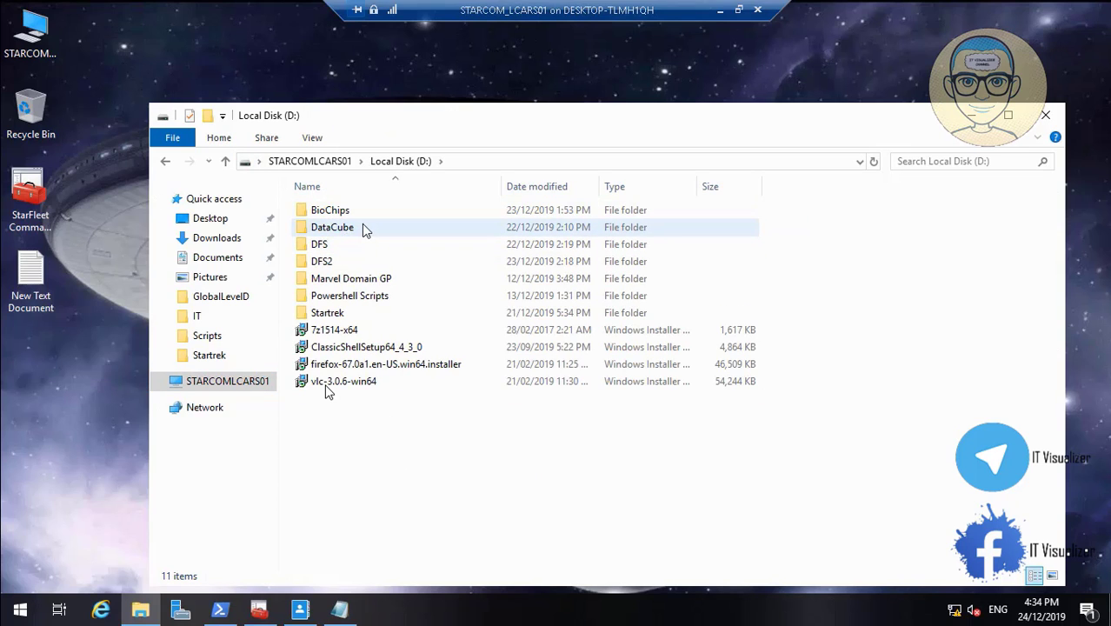
double_click(363, 229)
double_click(342, 229)
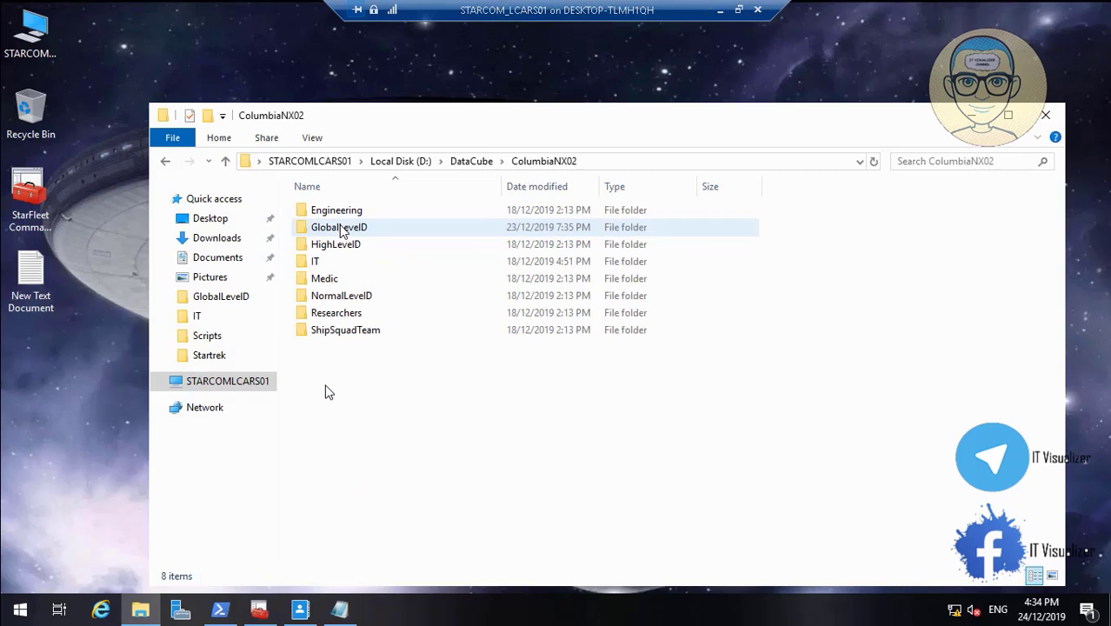
double_click(353, 211)
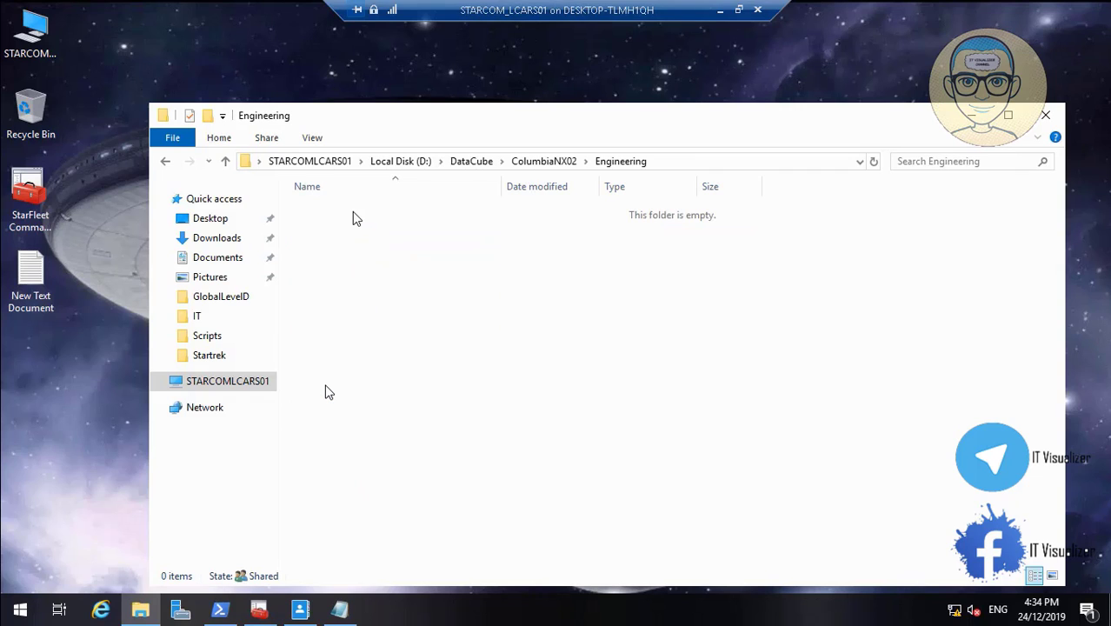
click(533, 165)
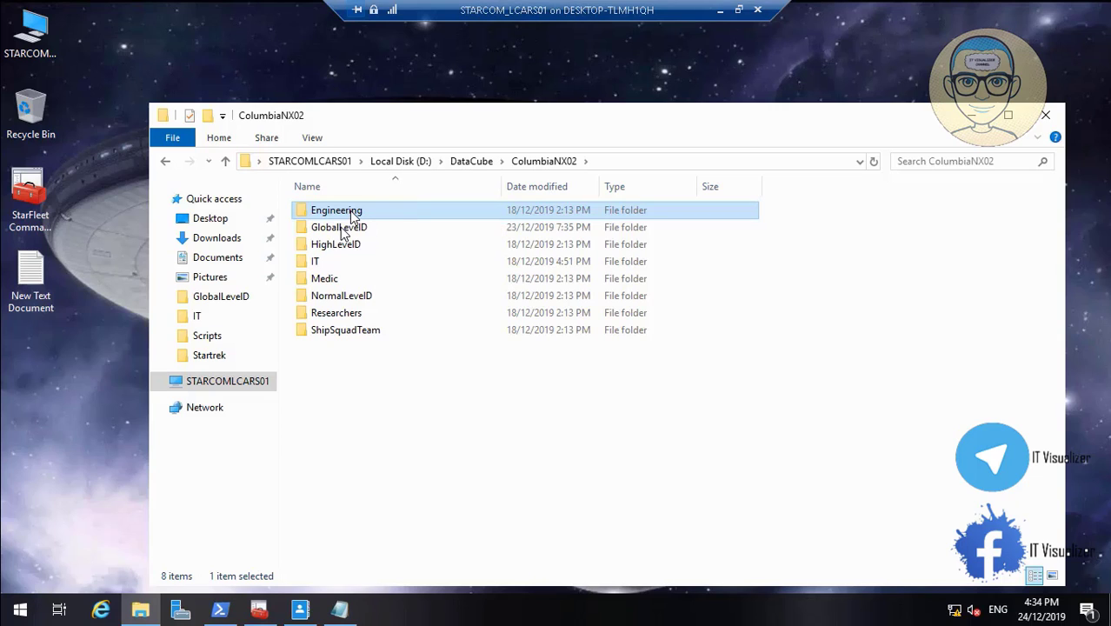
double_click(350, 213)
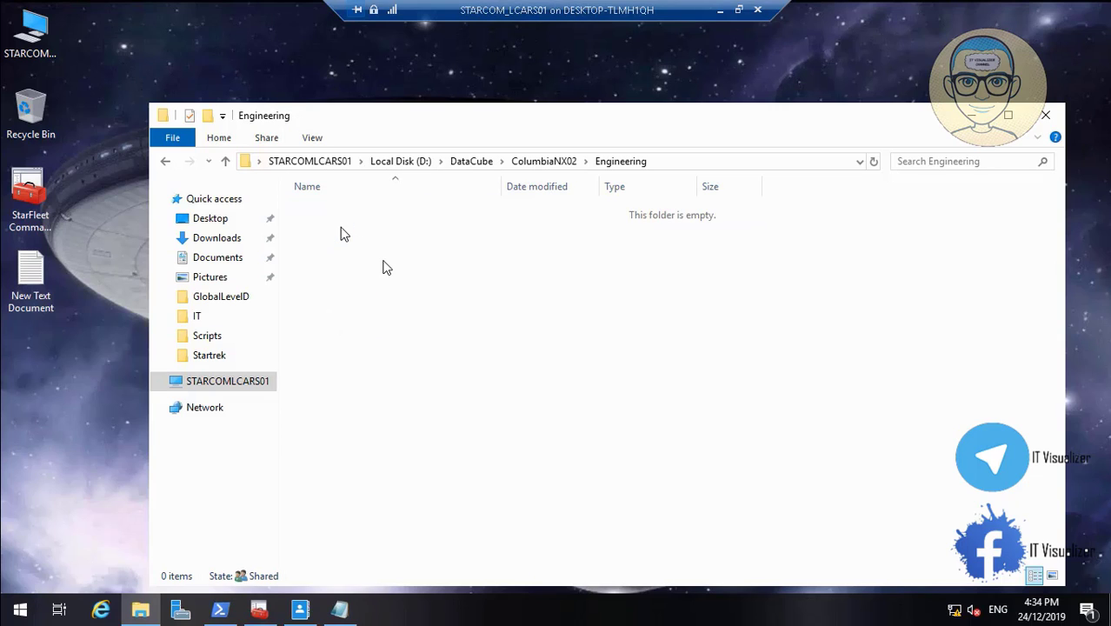
Create a text document in the Engineering folder, keeping the default name New Text Document
right_click(384, 261)
mouse_move(478, 442)
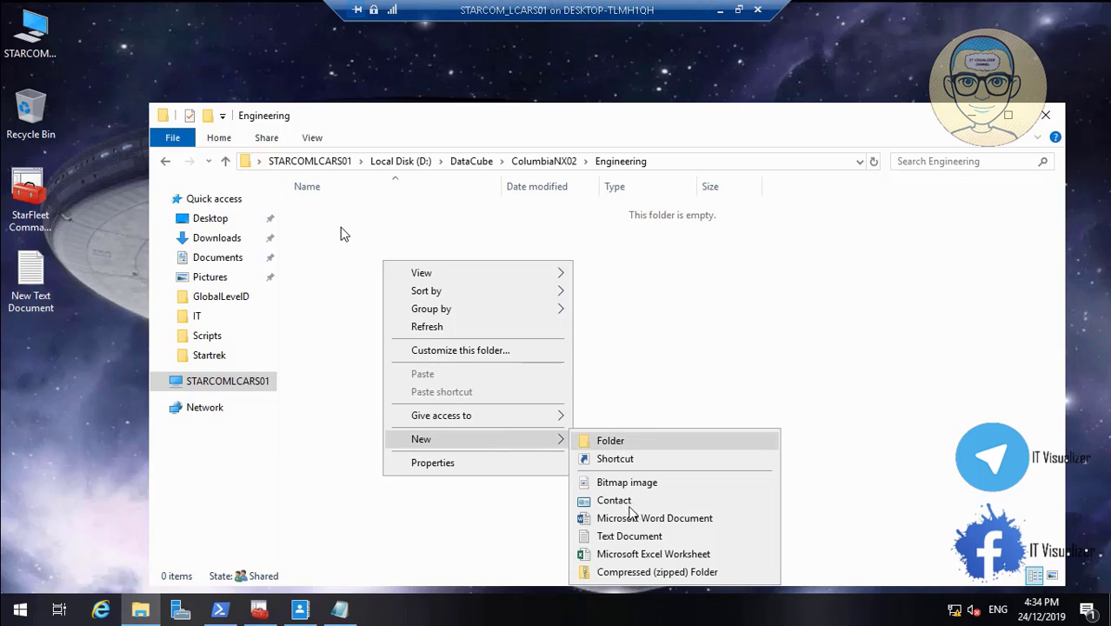
click(629, 536)
key(Return)
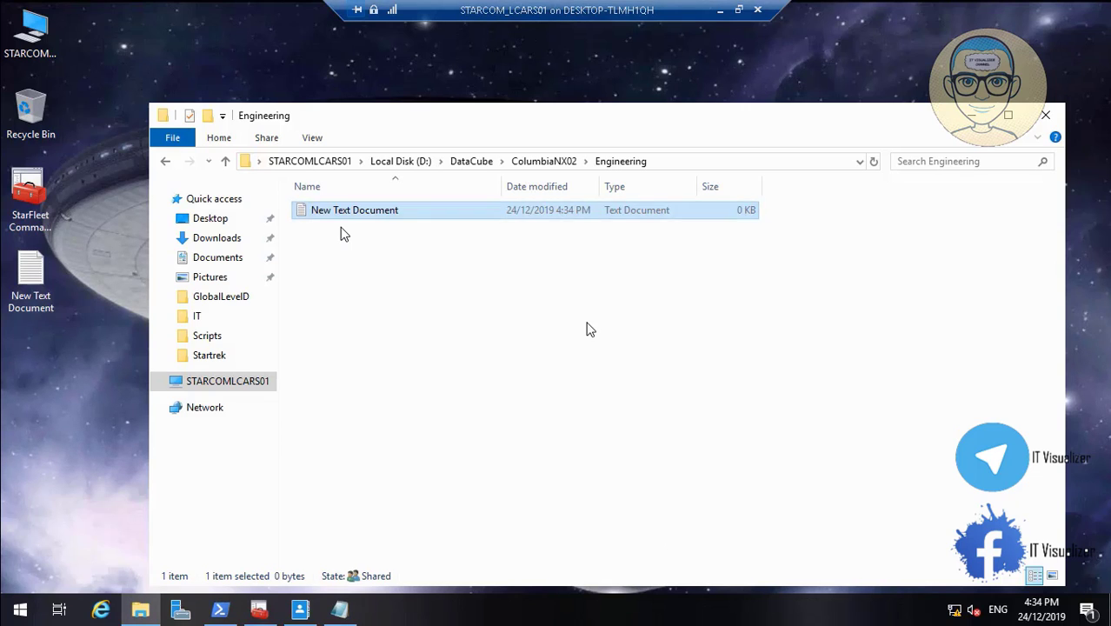
Display the file classification properties of New Text Document in the Engineering folder
right_click(369, 214)
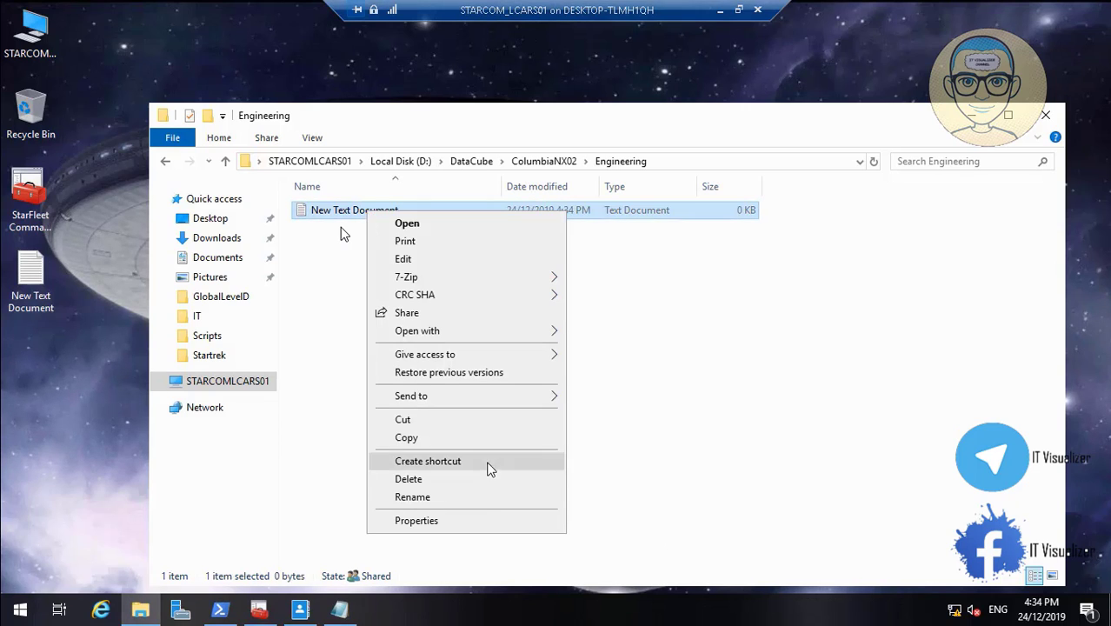
click(488, 528)
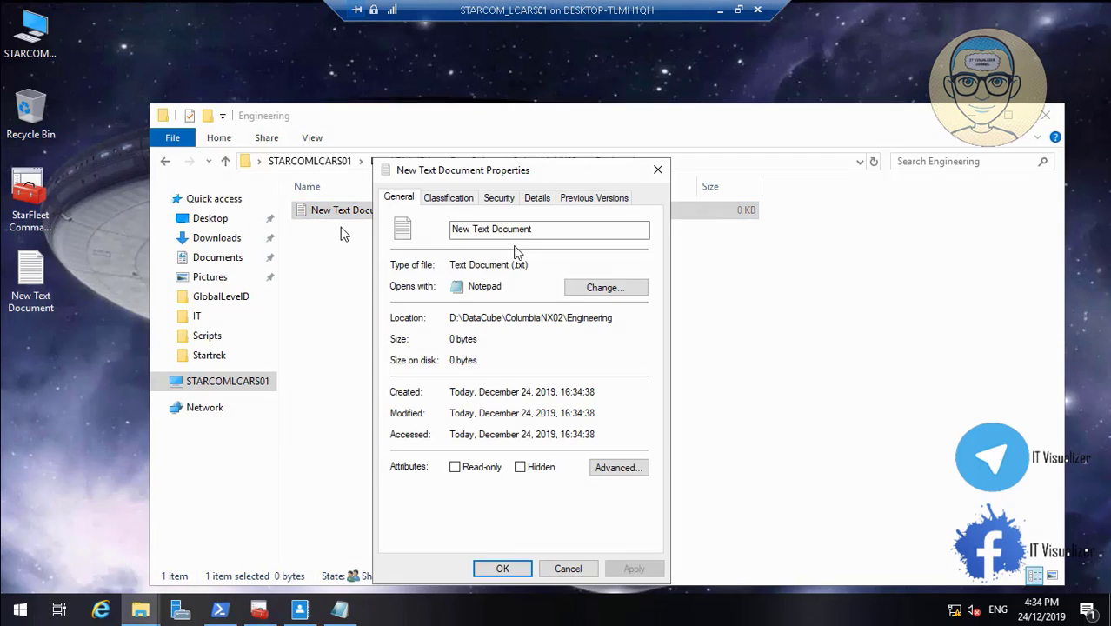
click(452, 198)
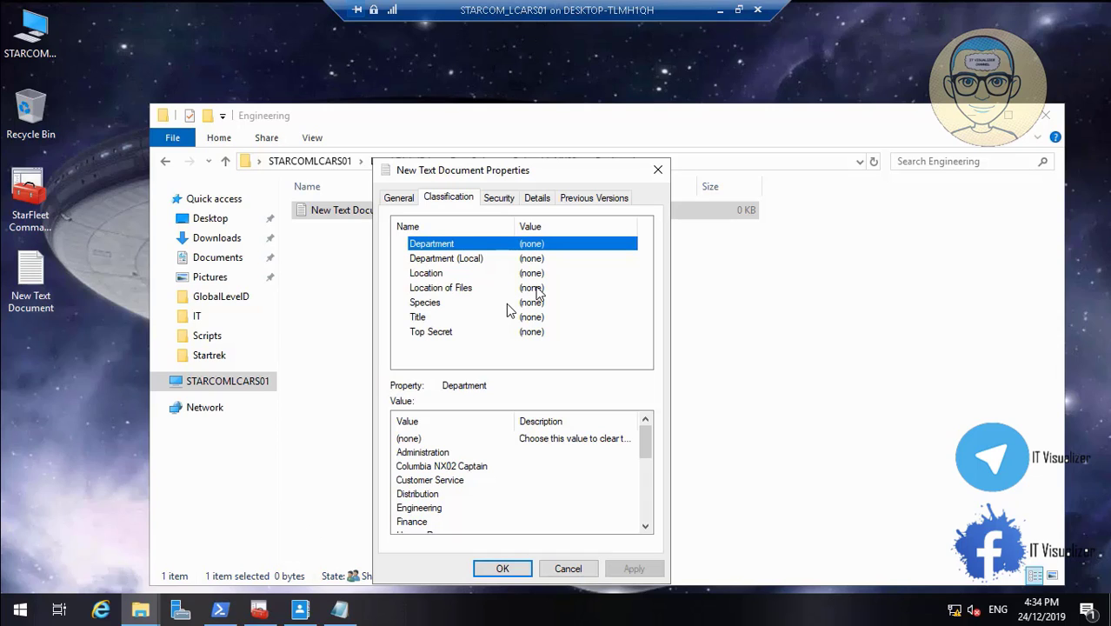
mouse_move(212, 559)
mouse_move(37, 618)
click(14, 592)
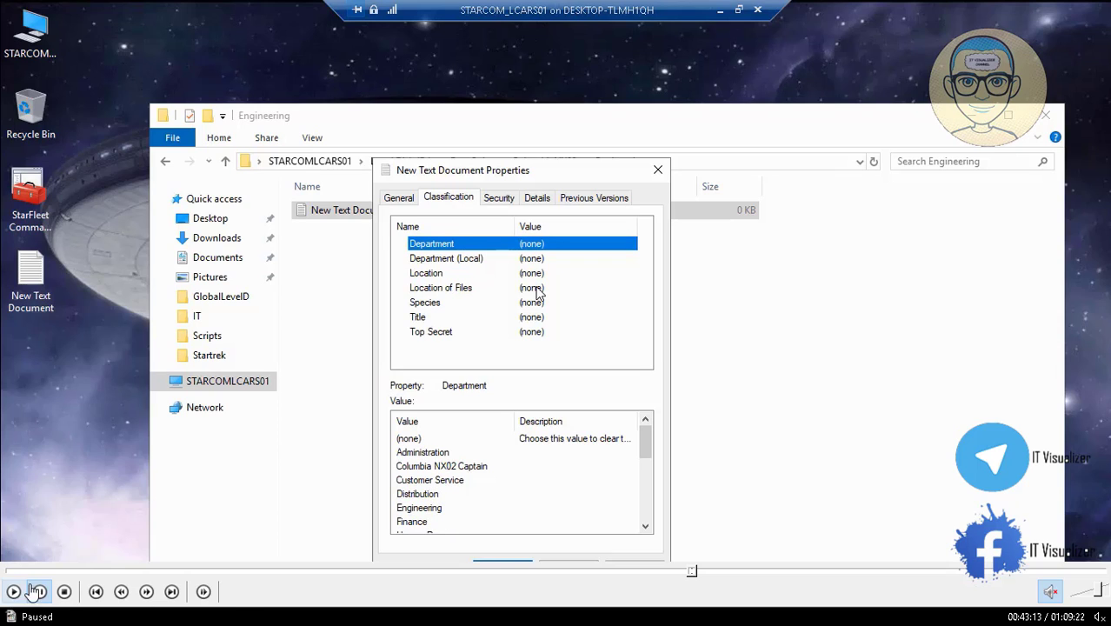
mouse_move(4, 619)
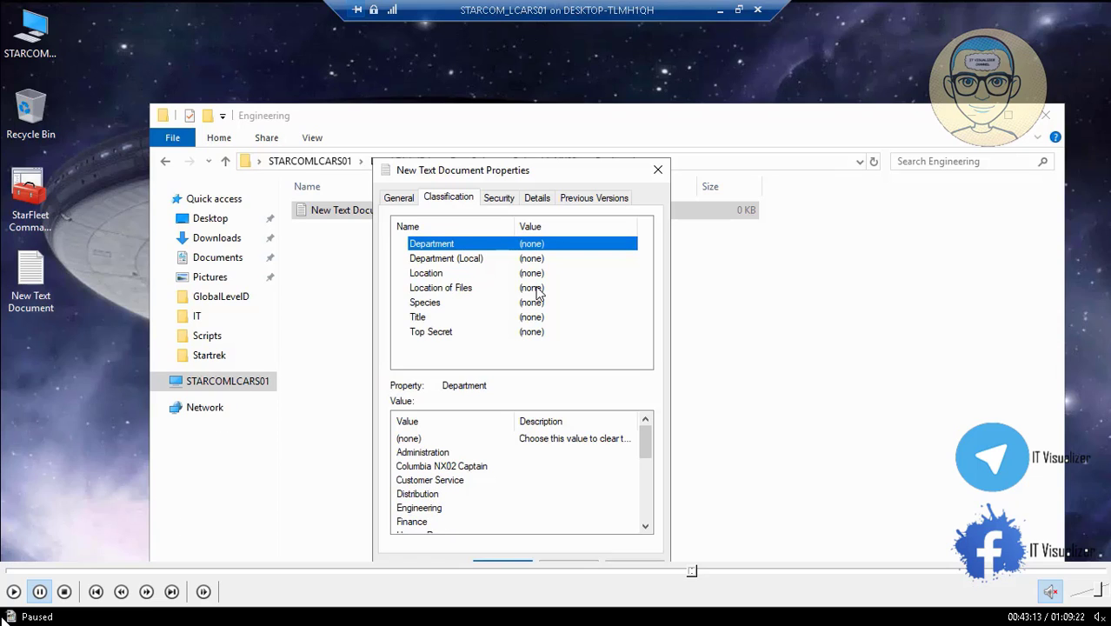
click(15, 593)
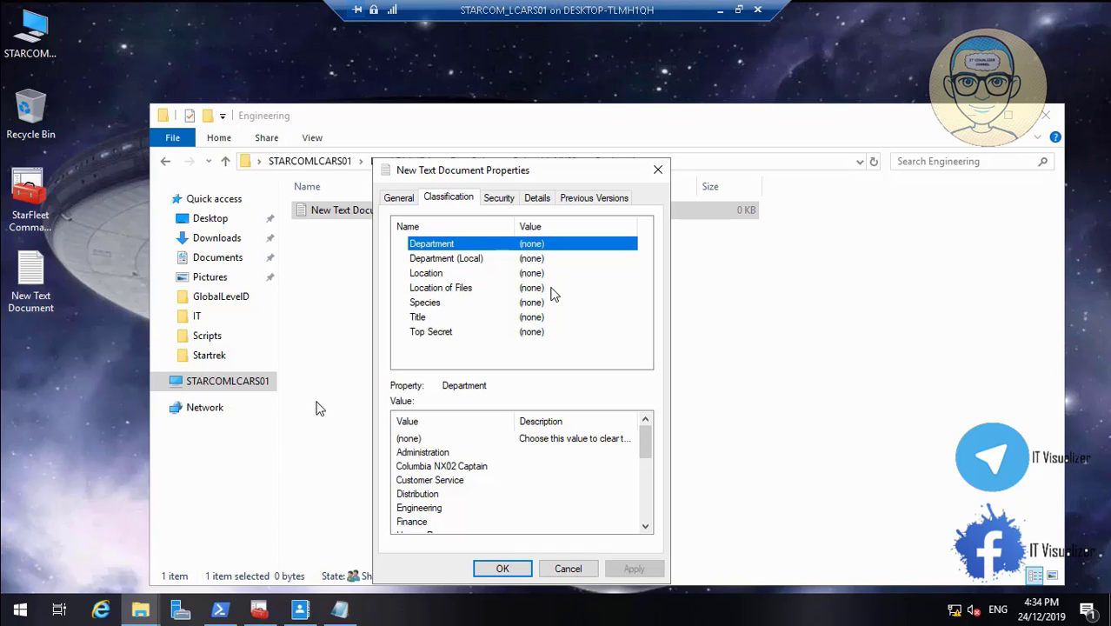
Classify New Text Document with Location ColumbiaNX02 and Department Engineering, apply the classification, and close its properties and the folder window
click(485, 260)
click(477, 274)
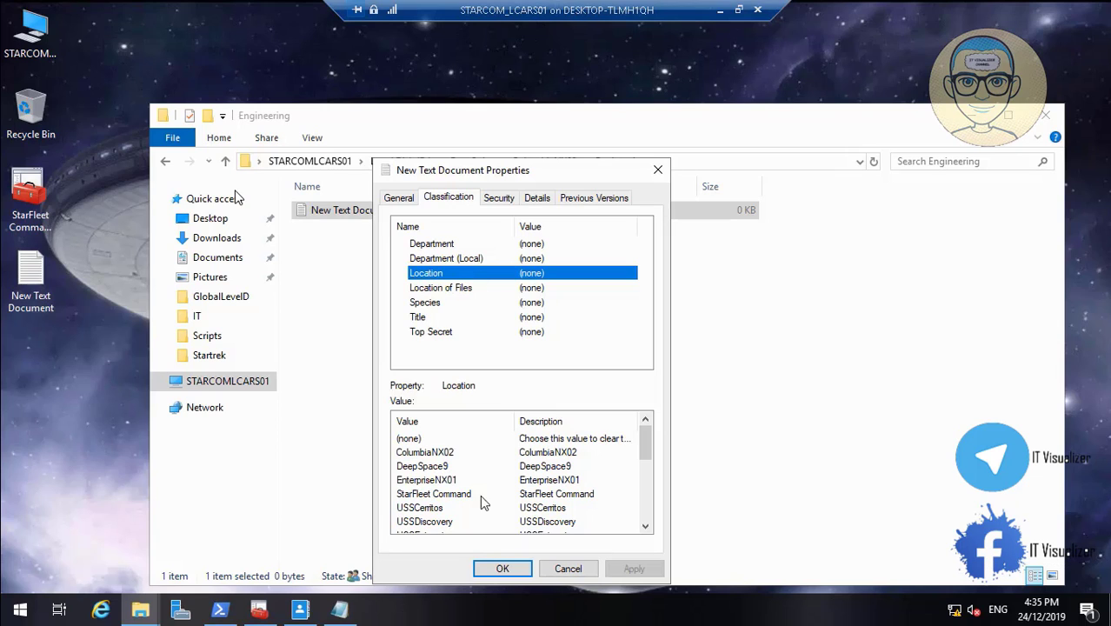
click(443, 456)
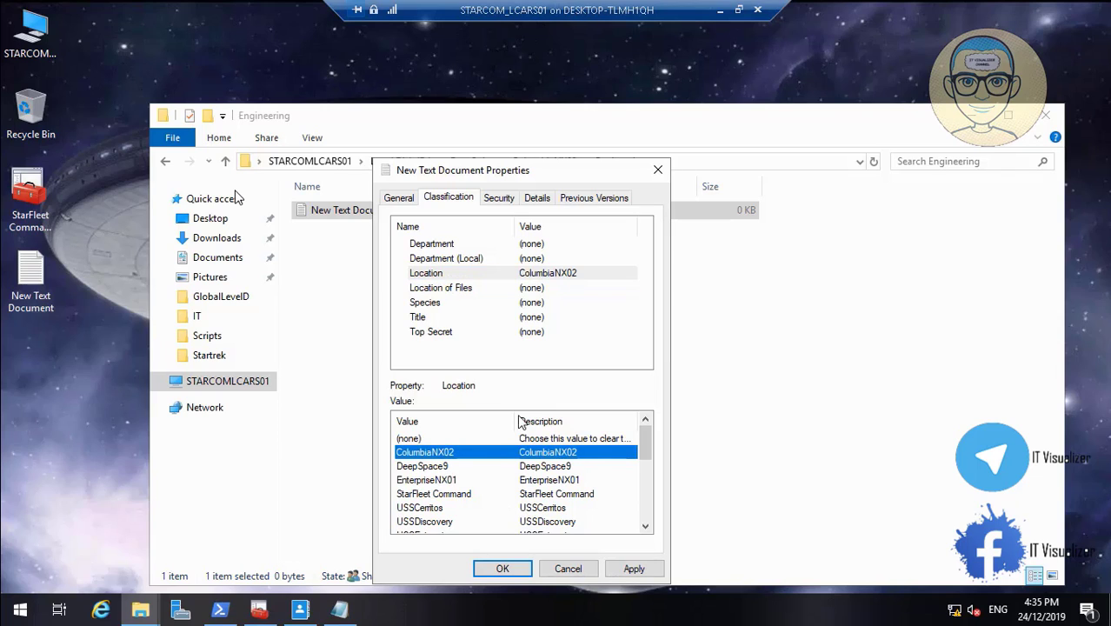
click(460, 250)
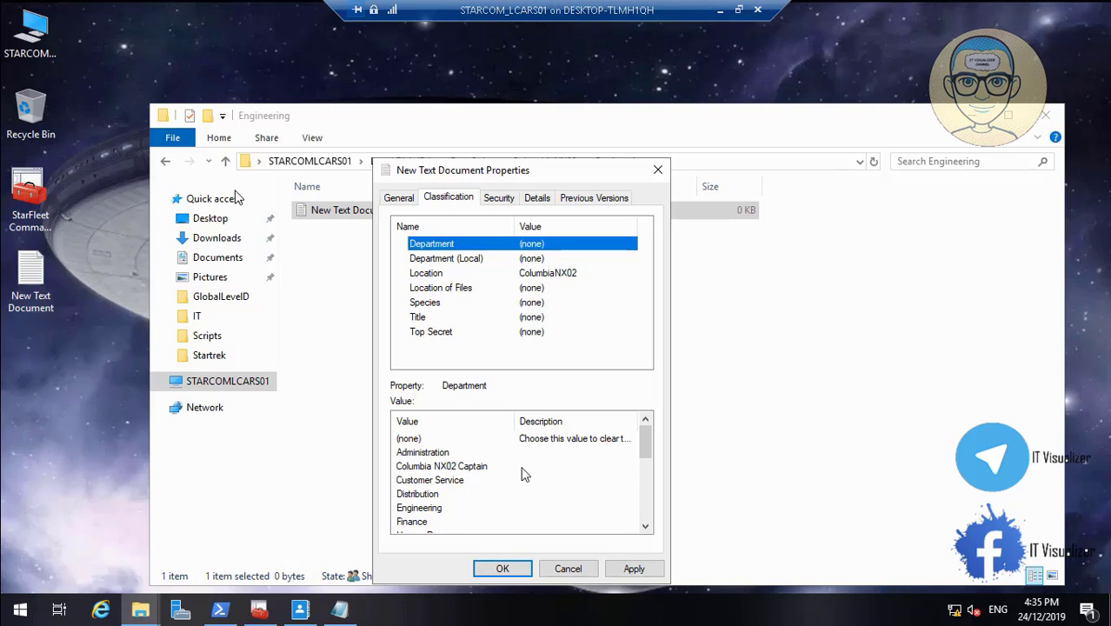
click(439, 511)
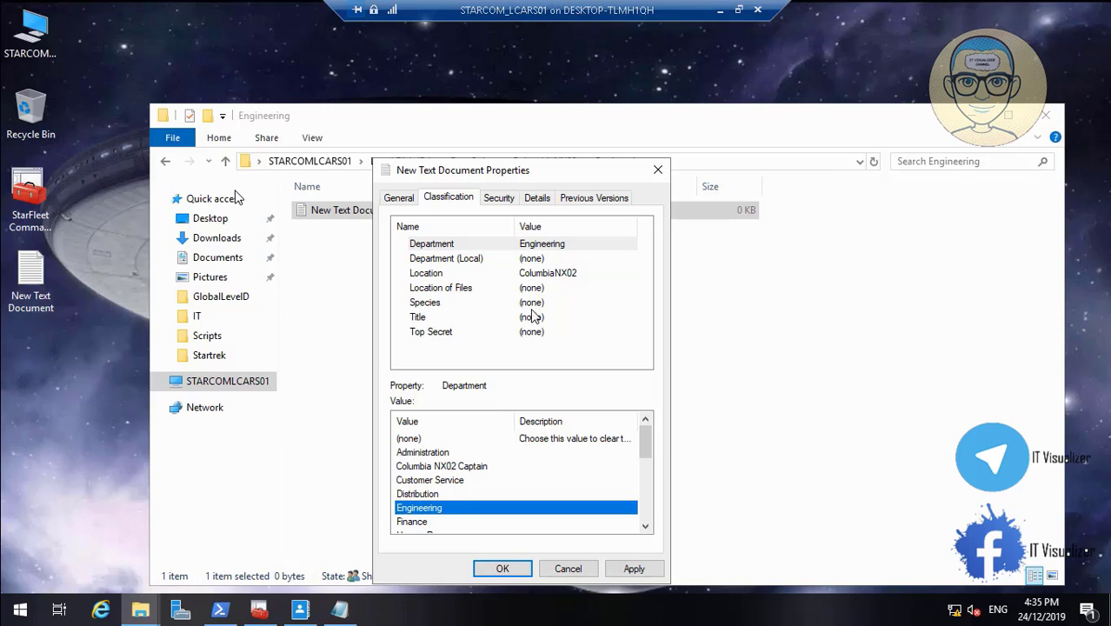
click(493, 319)
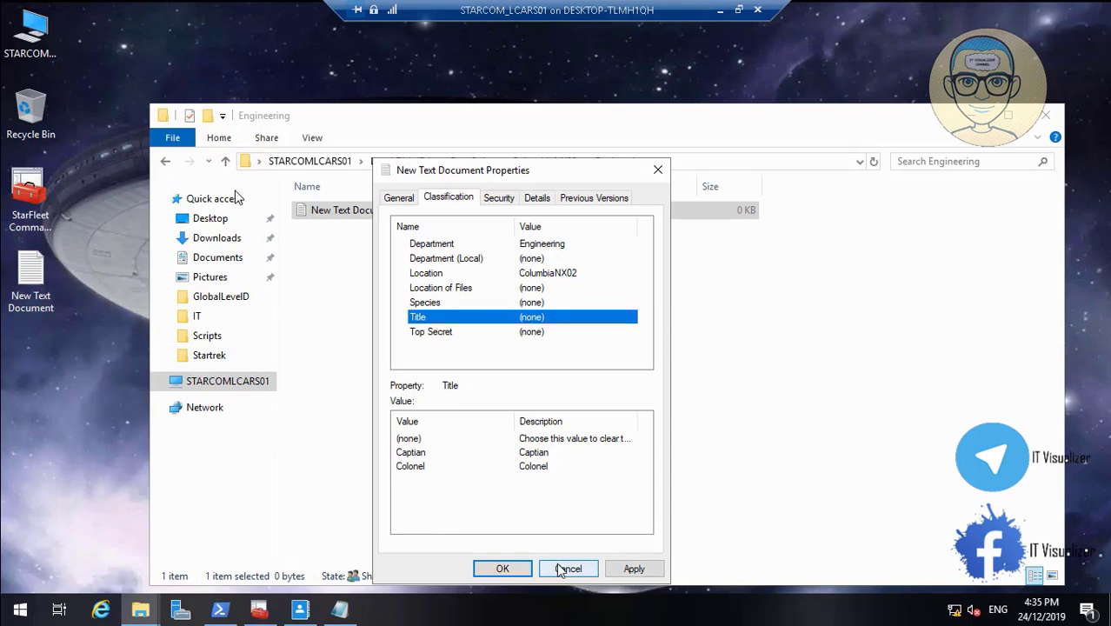
click(633, 570)
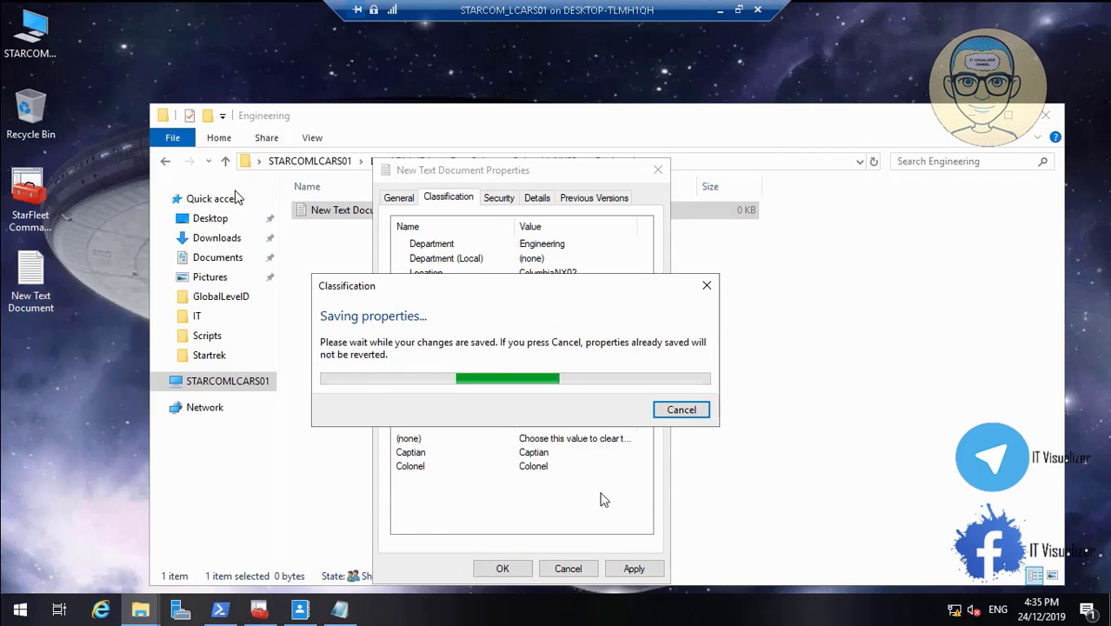
click(513, 570)
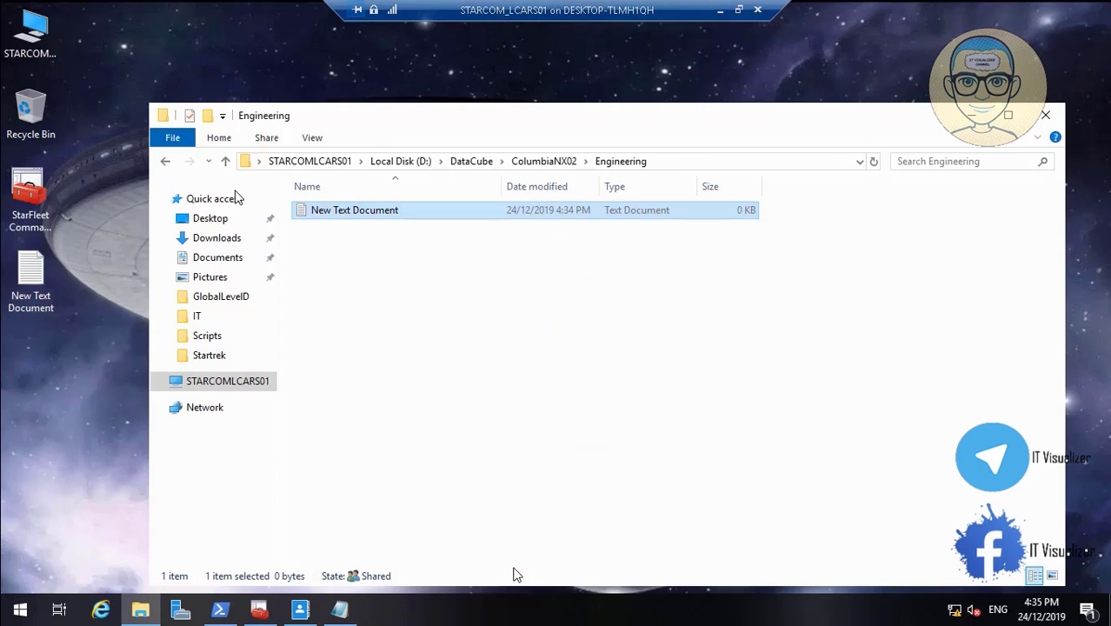
click(1046, 115)
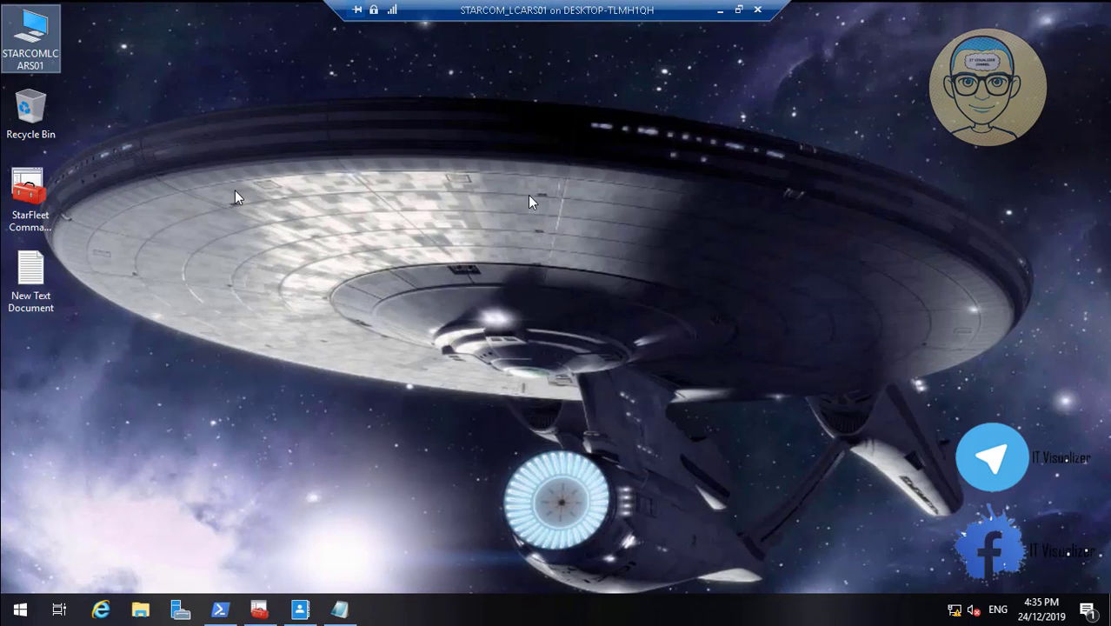
click(720, 10)
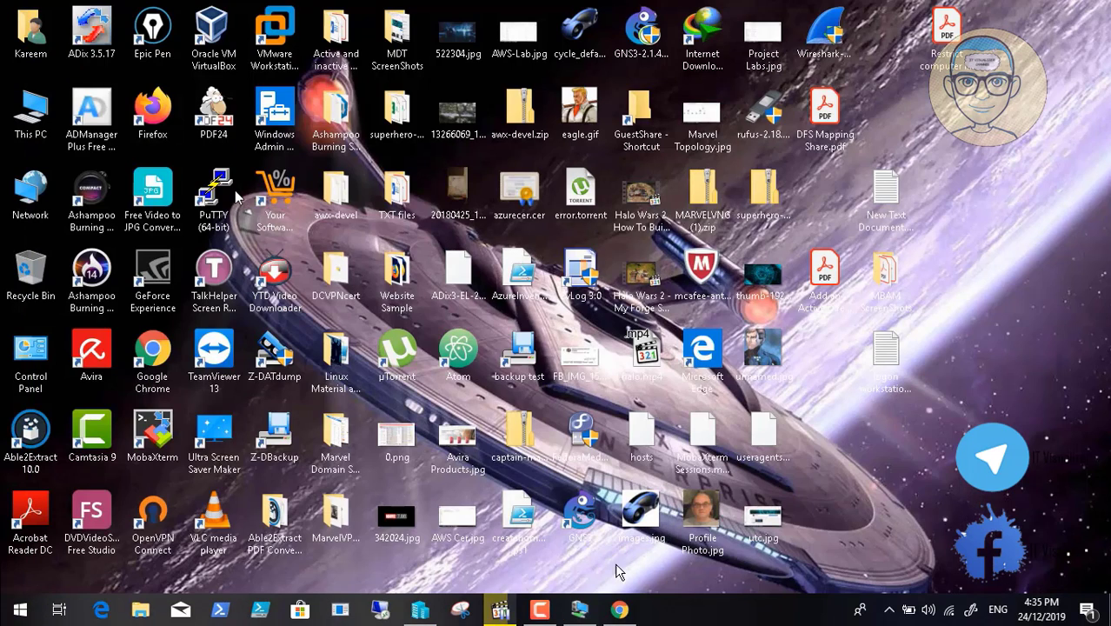
click(542, 613)
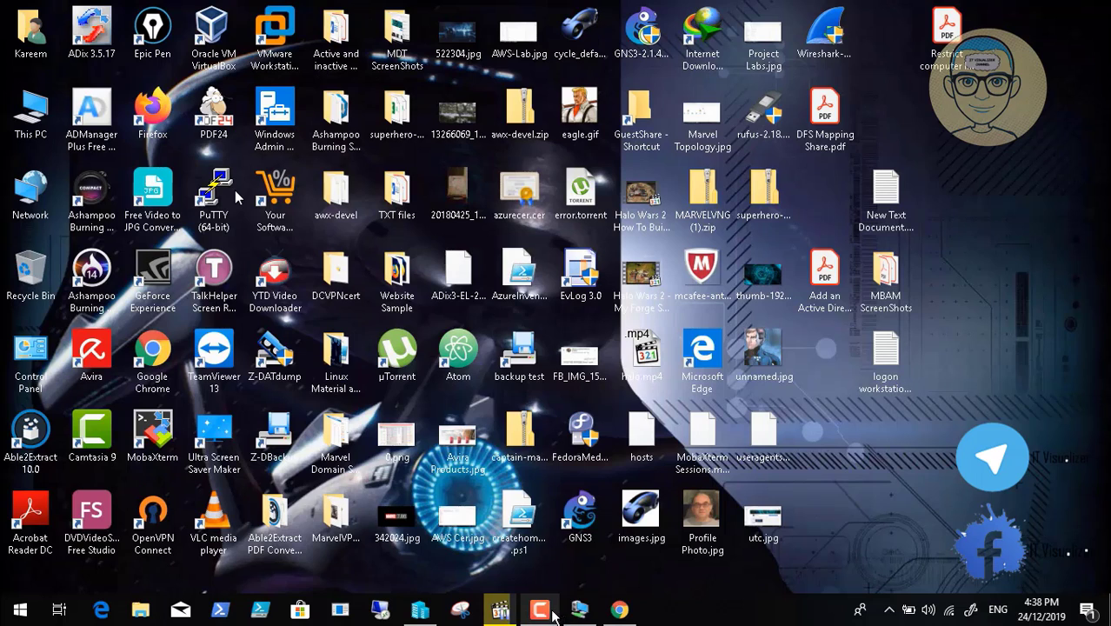
click(579, 608)
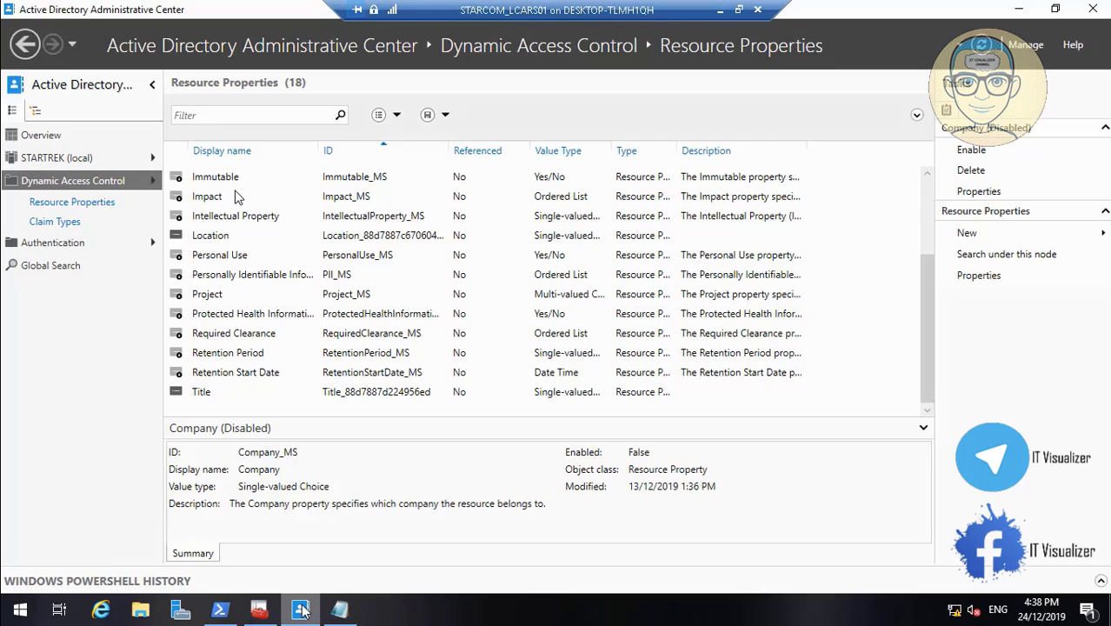
Switch to Active Directory Administrative Center and start a new central access rule under Dynamic Access Control
click(300, 608)
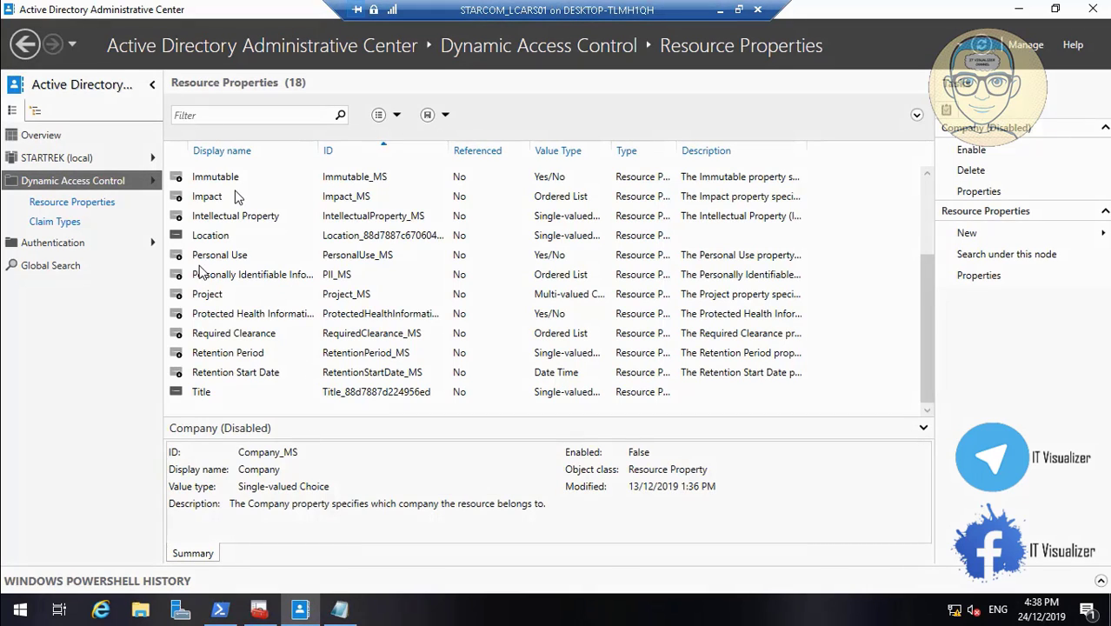
click(90, 190)
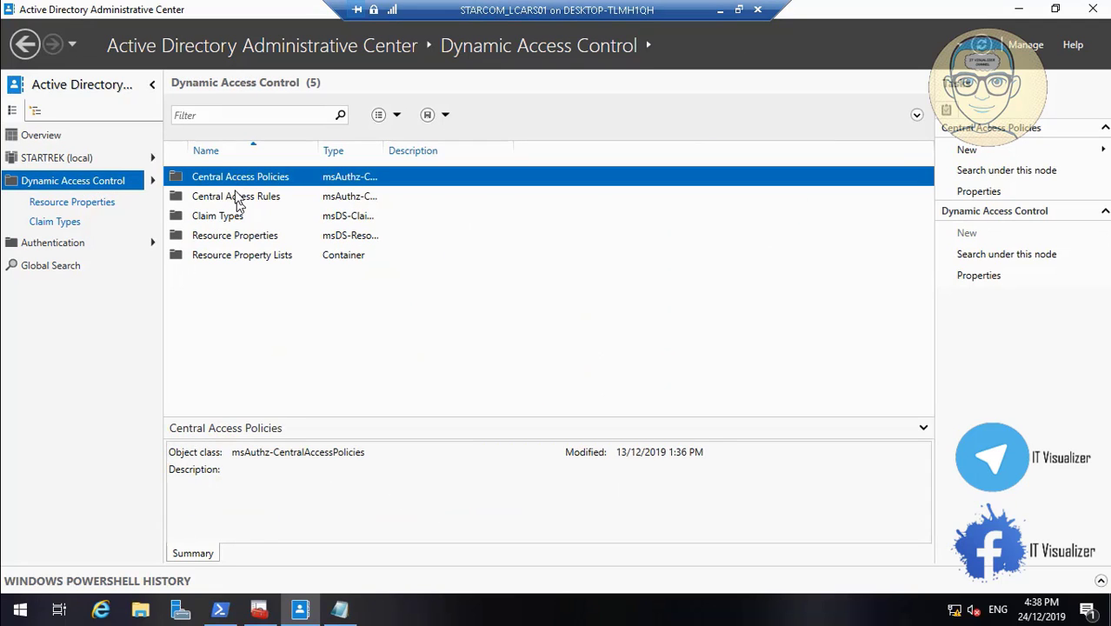
right_click(236, 198)
mouse_move(283, 211)
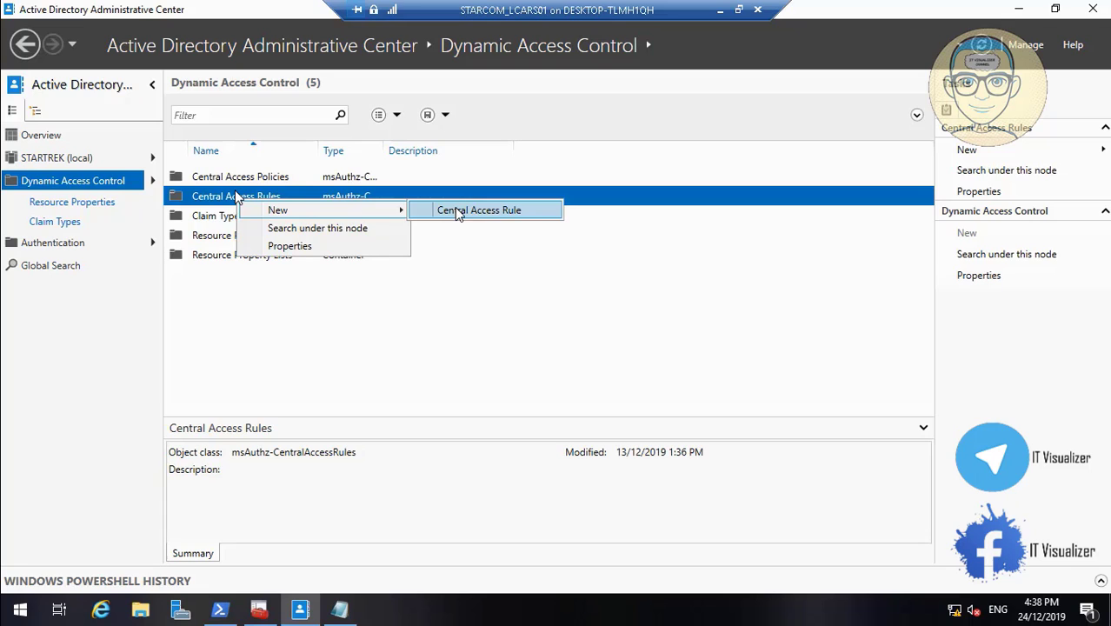
click(458, 210)
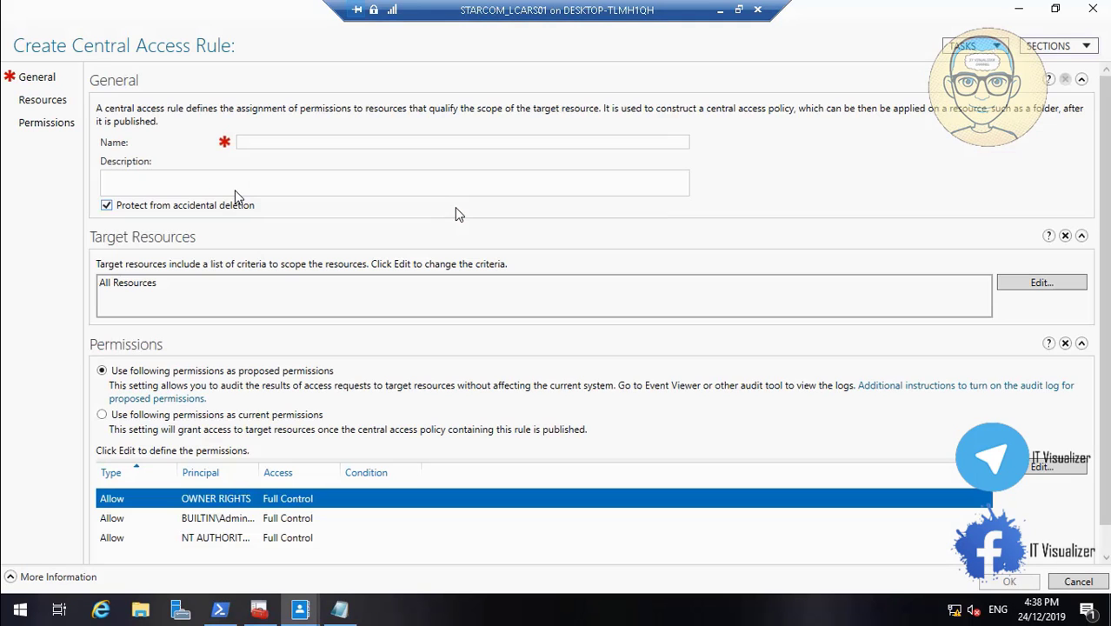
Name the new central access rule Documents Rule
click(331, 142)
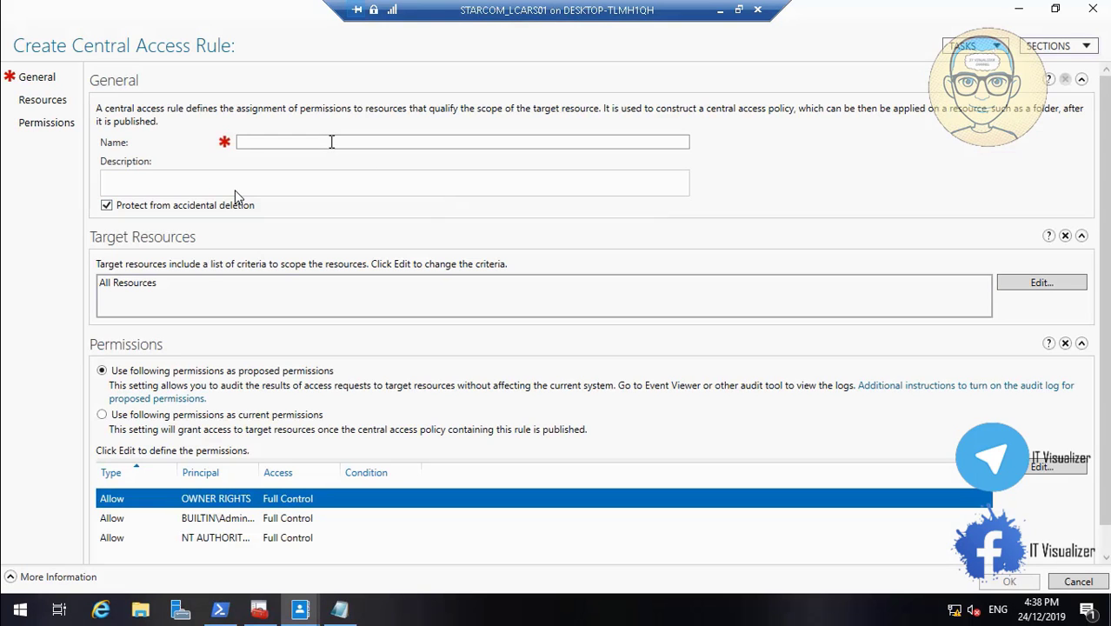
text(Documen)
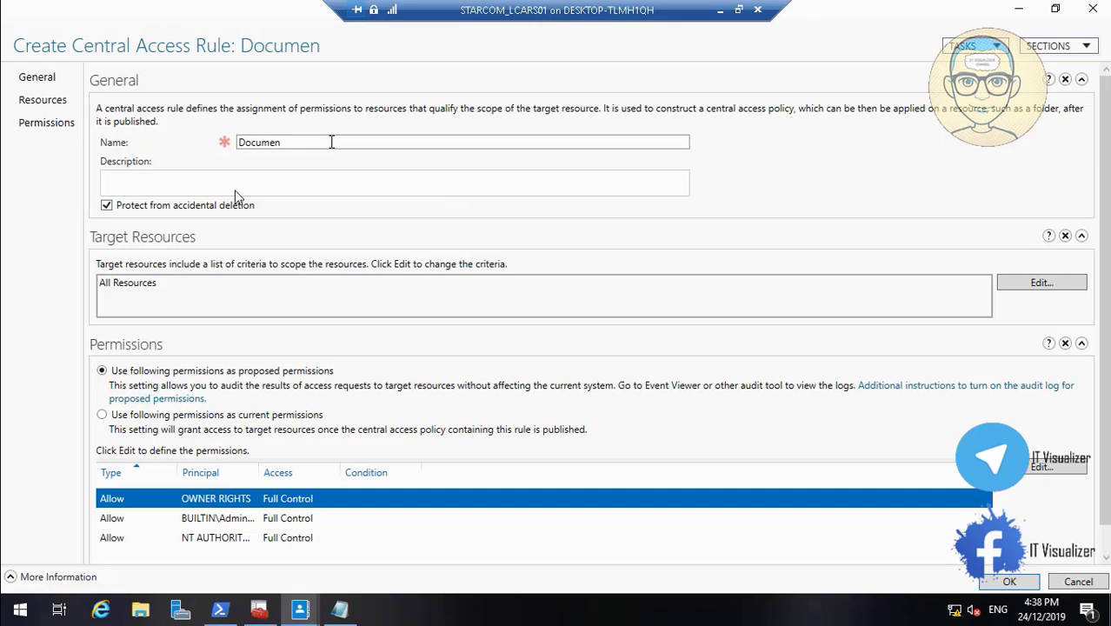
text(ts Rule)
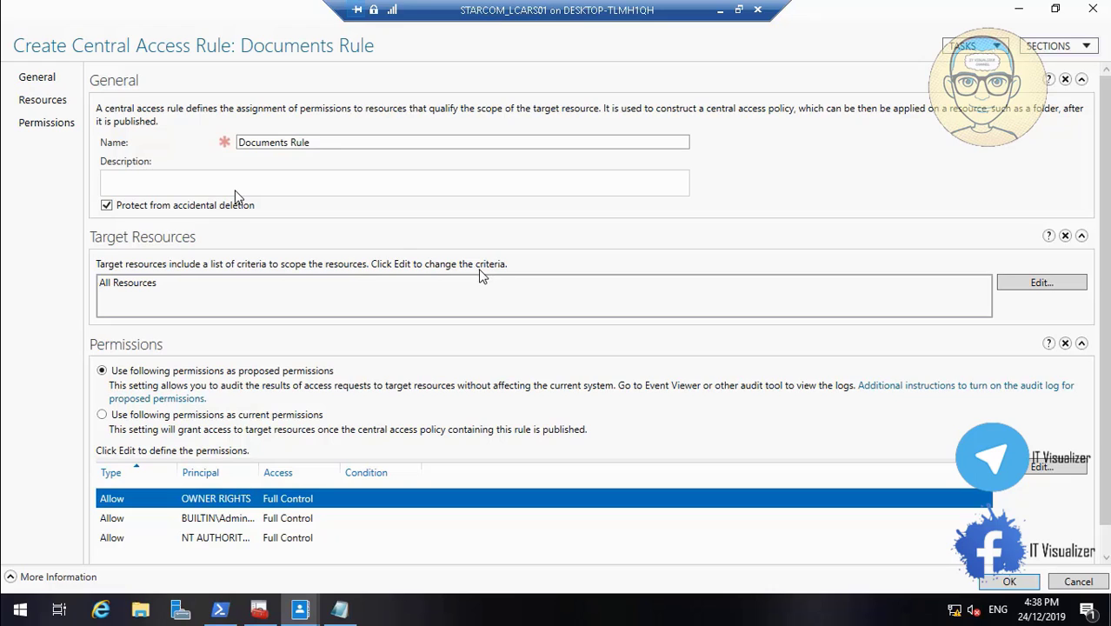
Add a condition to the rule's target resources, keeping Department as the resource property to compare
click(1022, 289)
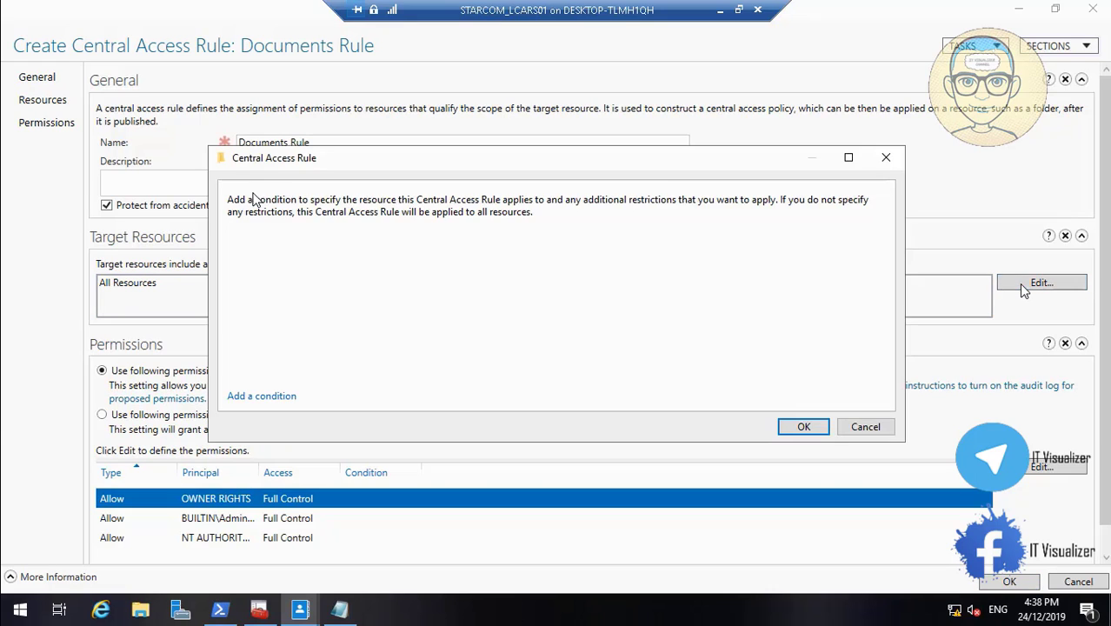
click(279, 400)
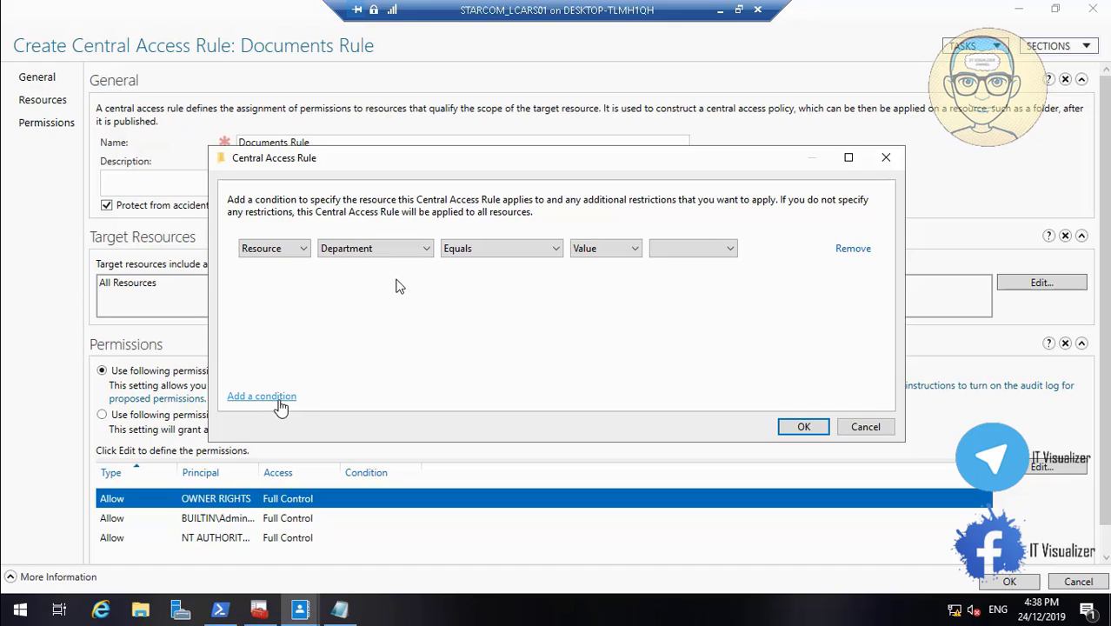
mouse_move(13, 549)
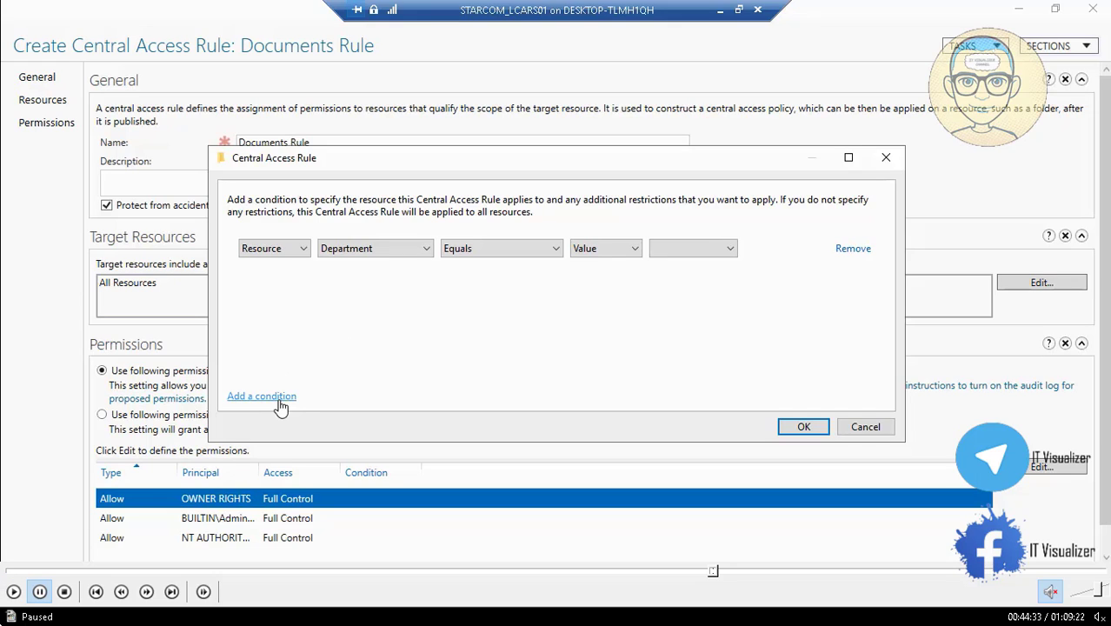
click(13, 591)
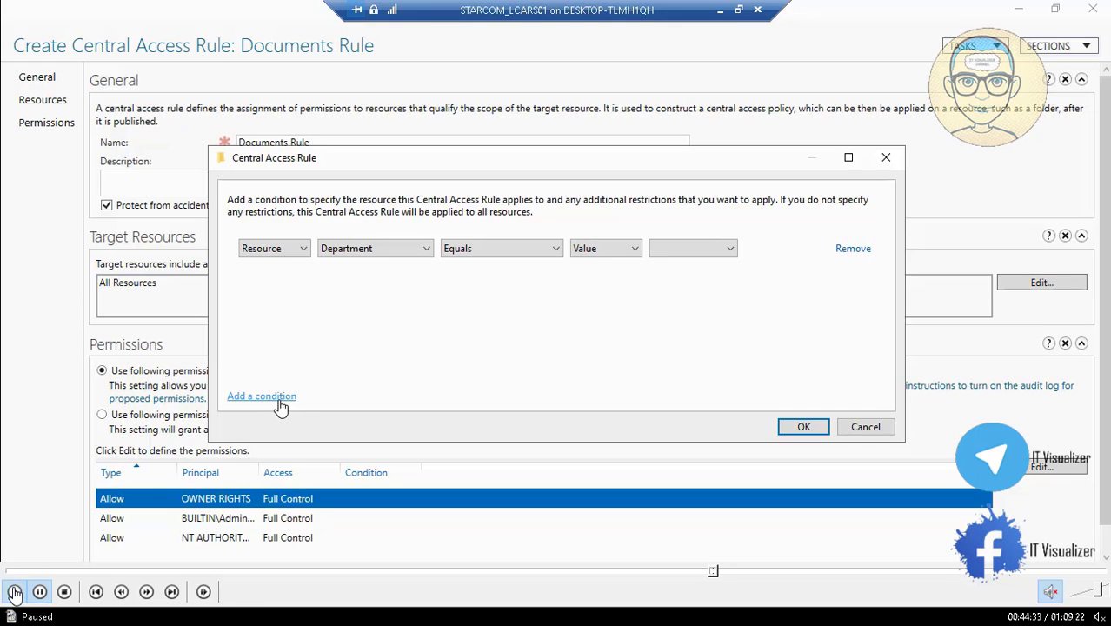
click(305, 249)
click(352, 251)
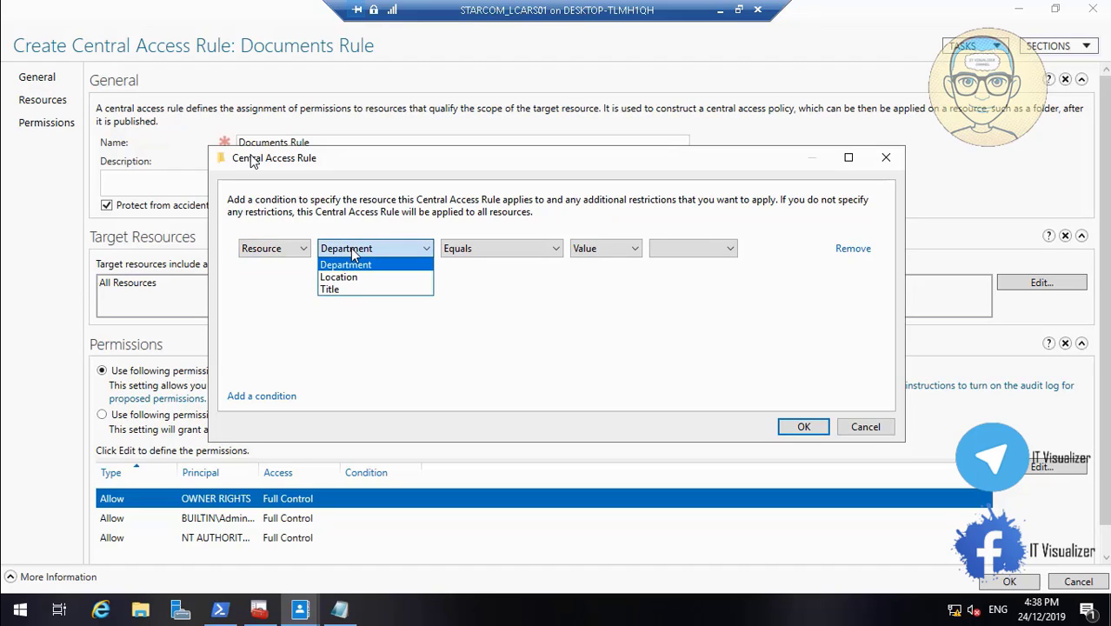
click(352, 252)
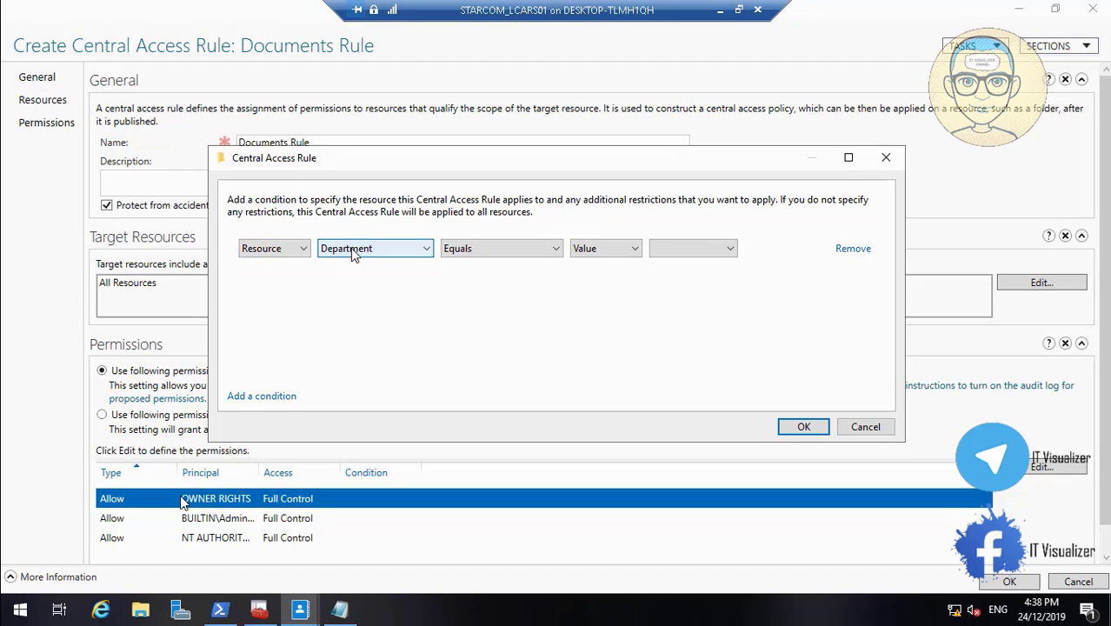
click(714, 572)
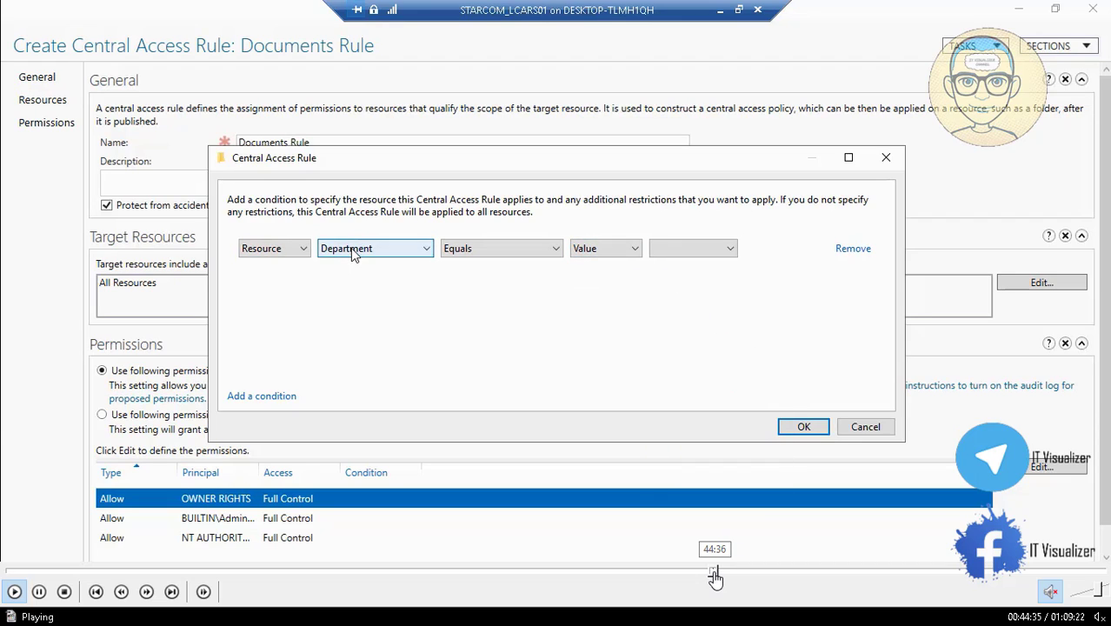
click(41, 594)
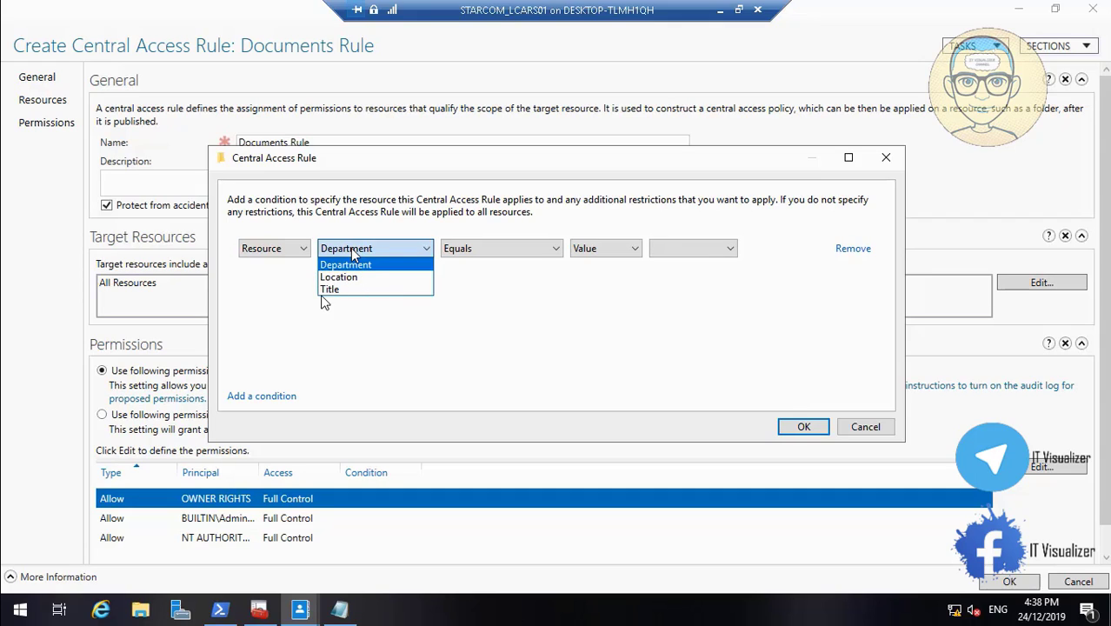
mouse_move(96, 594)
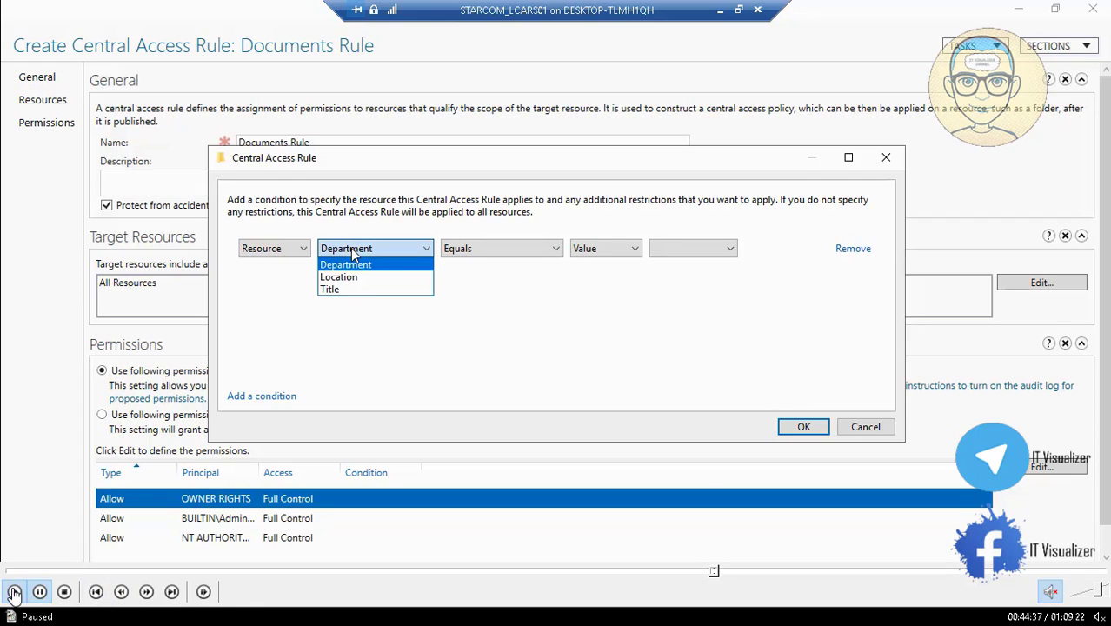
click(13, 591)
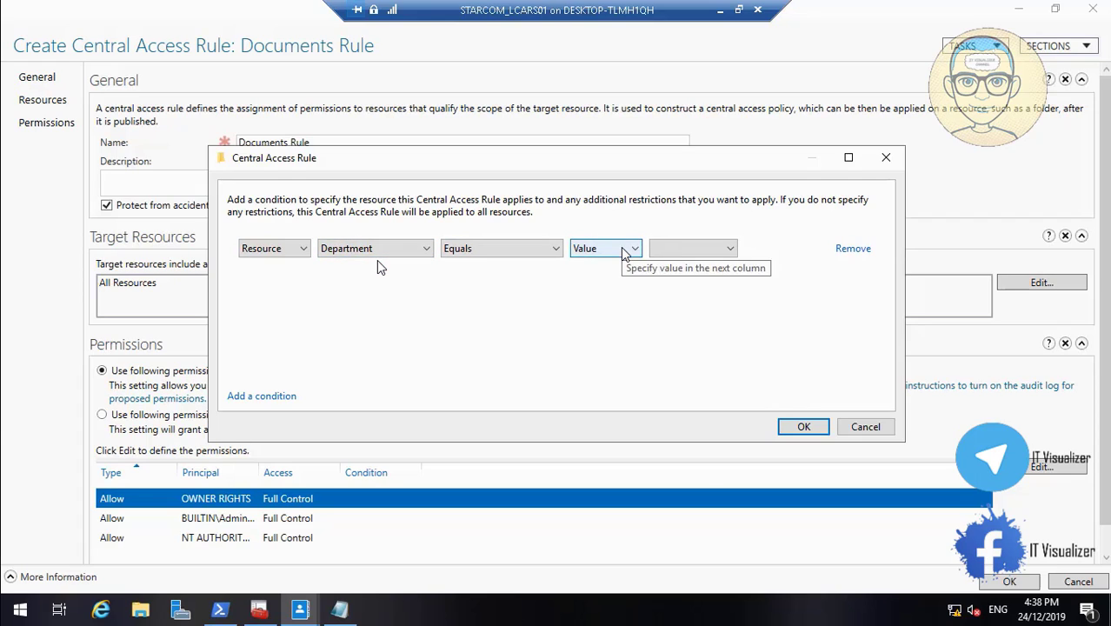
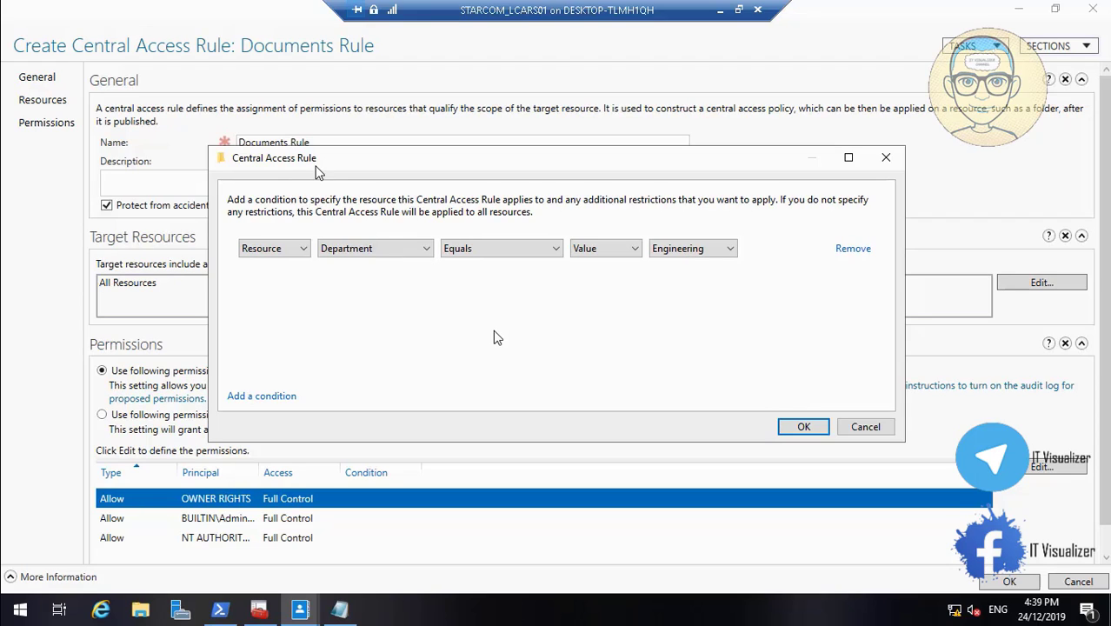
Add a second target resource condition joined with And, requiring Resource Location Equals Value ColumbiaNX02
mouse_move(8, 616)
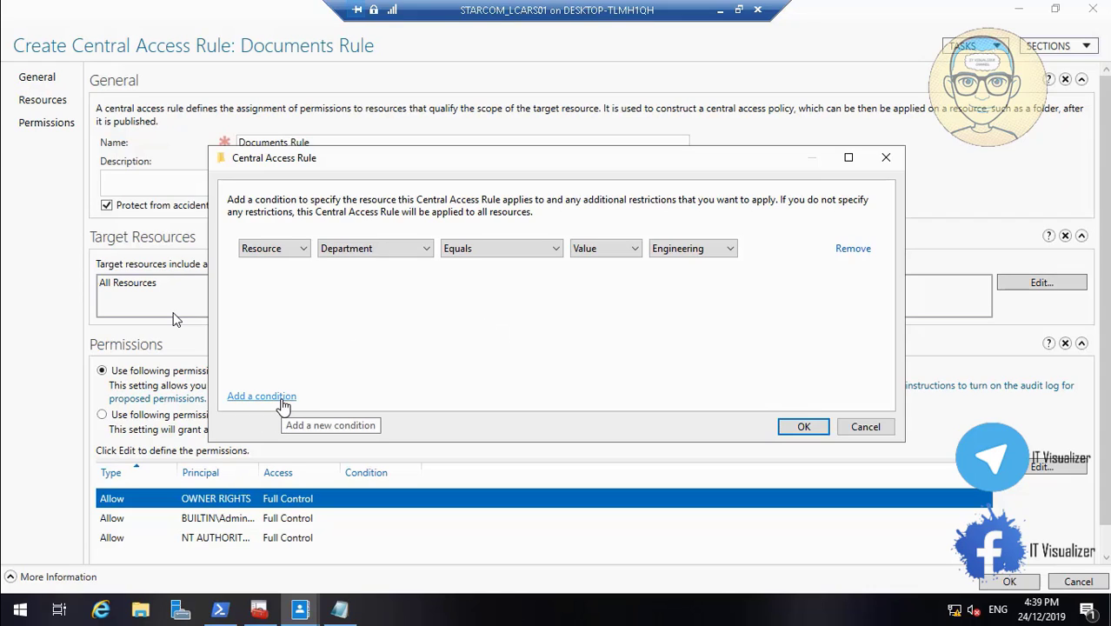
click(281, 398)
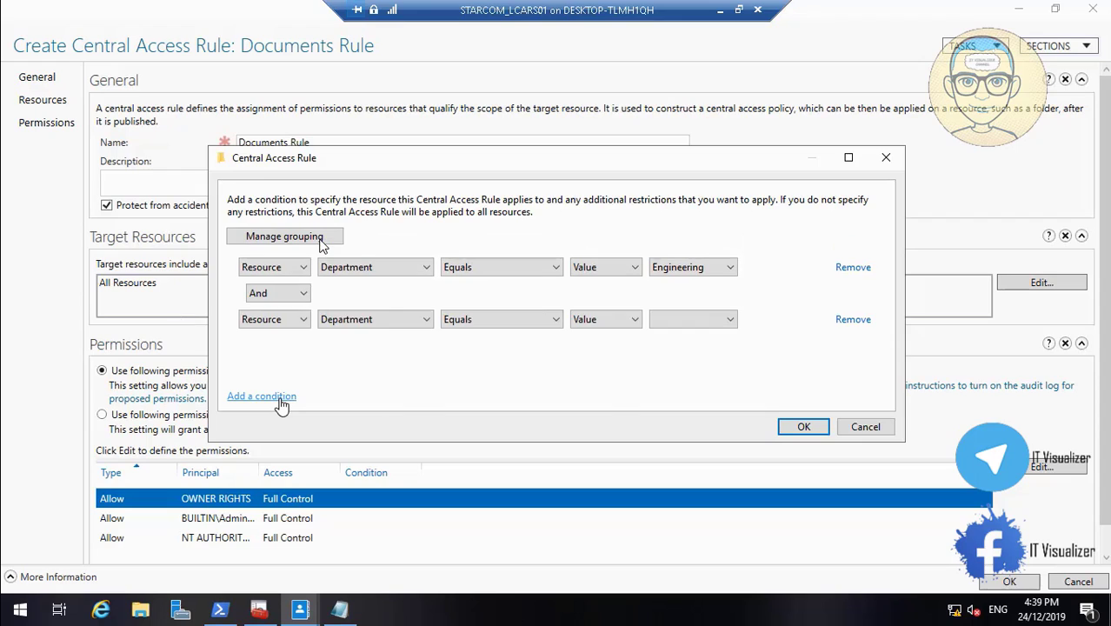
click(295, 319)
click(294, 336)
click(374, 319)
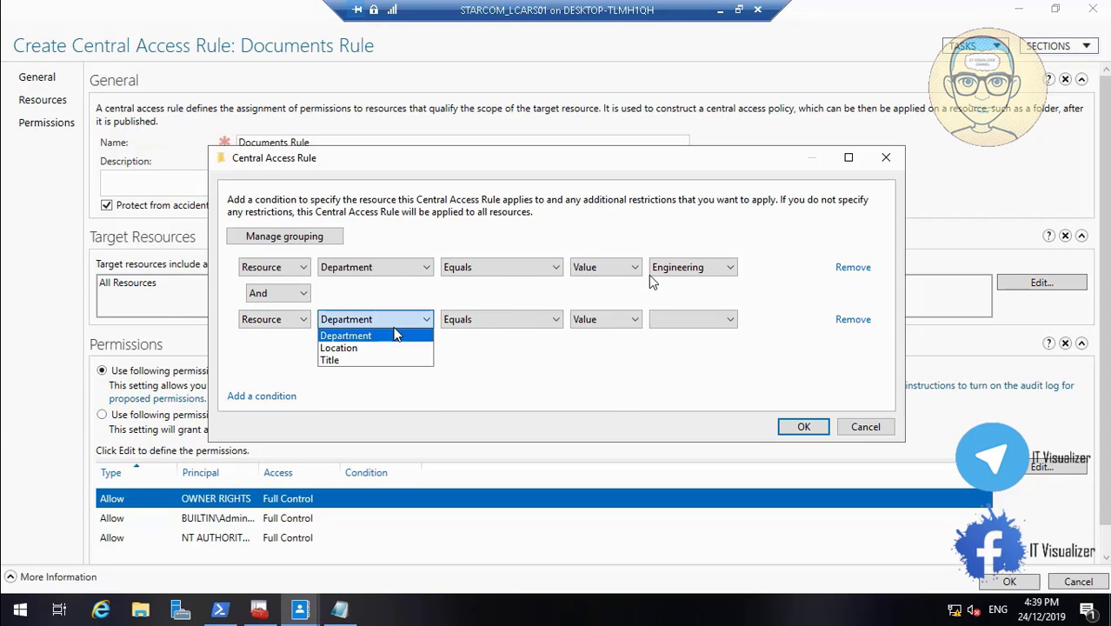
click(393, 348)
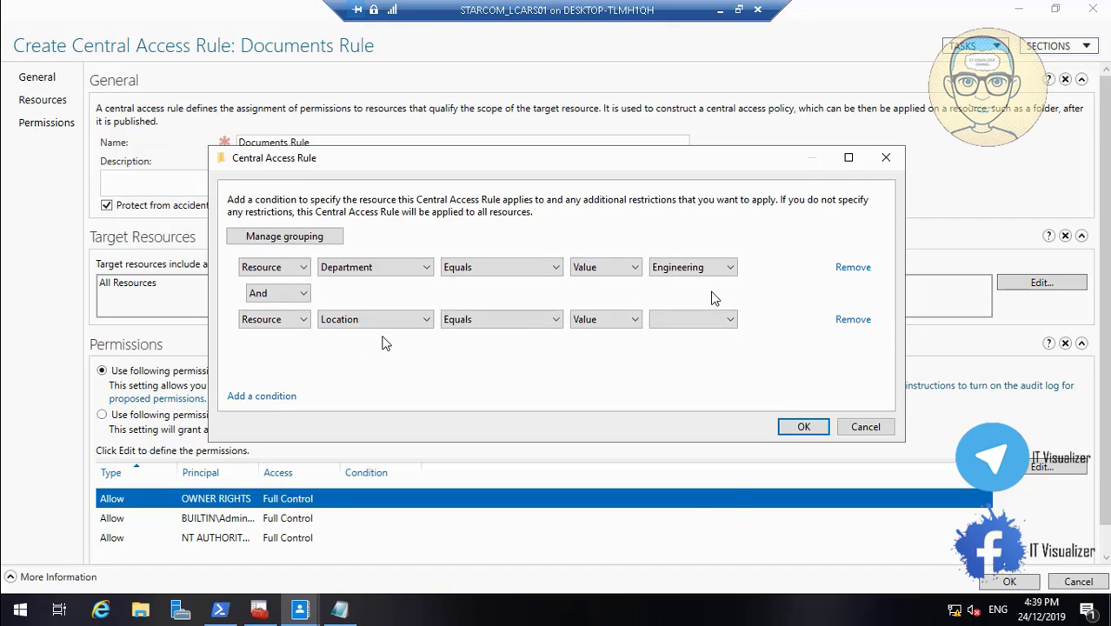
click(727, 321)
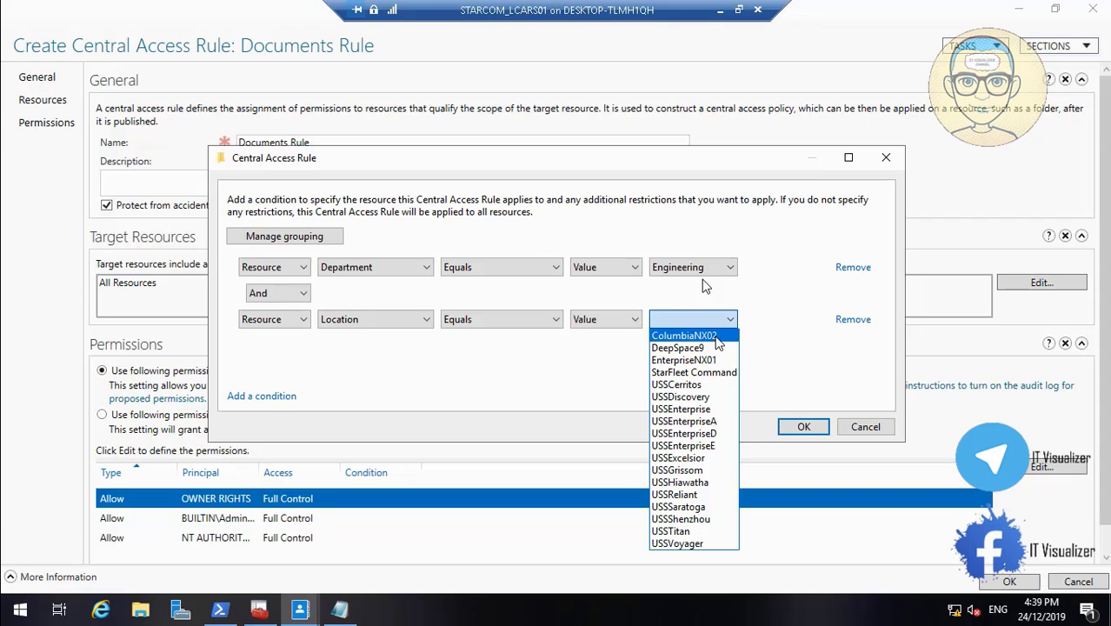
click(716, 337)
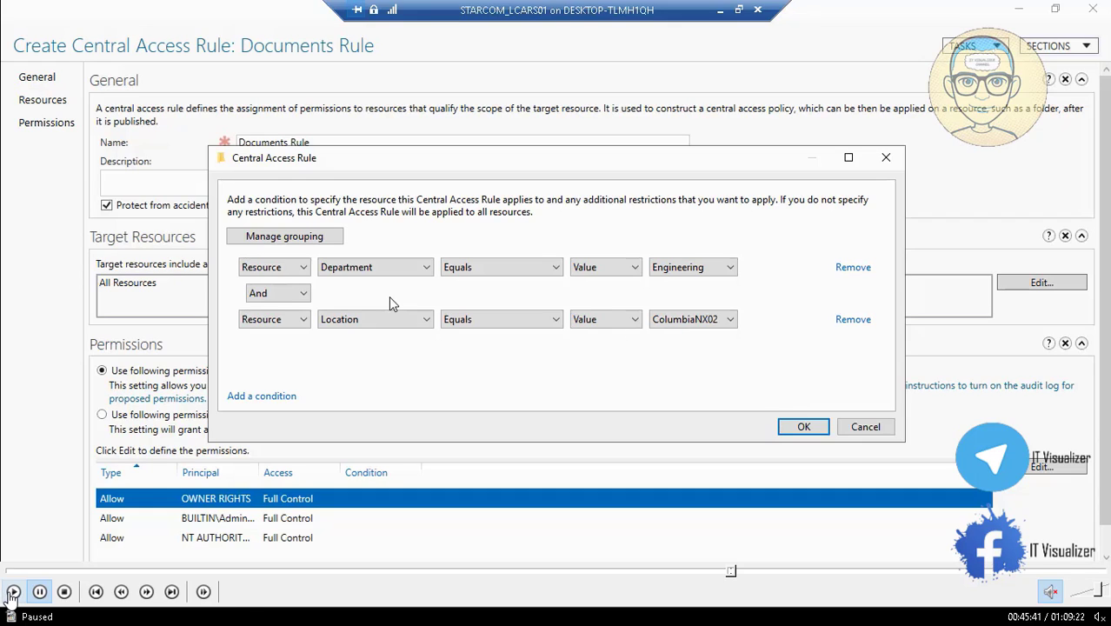
Check the first condition's Resource and Department choices without changing them, and confirm the target resource criteria
click(13, 591)
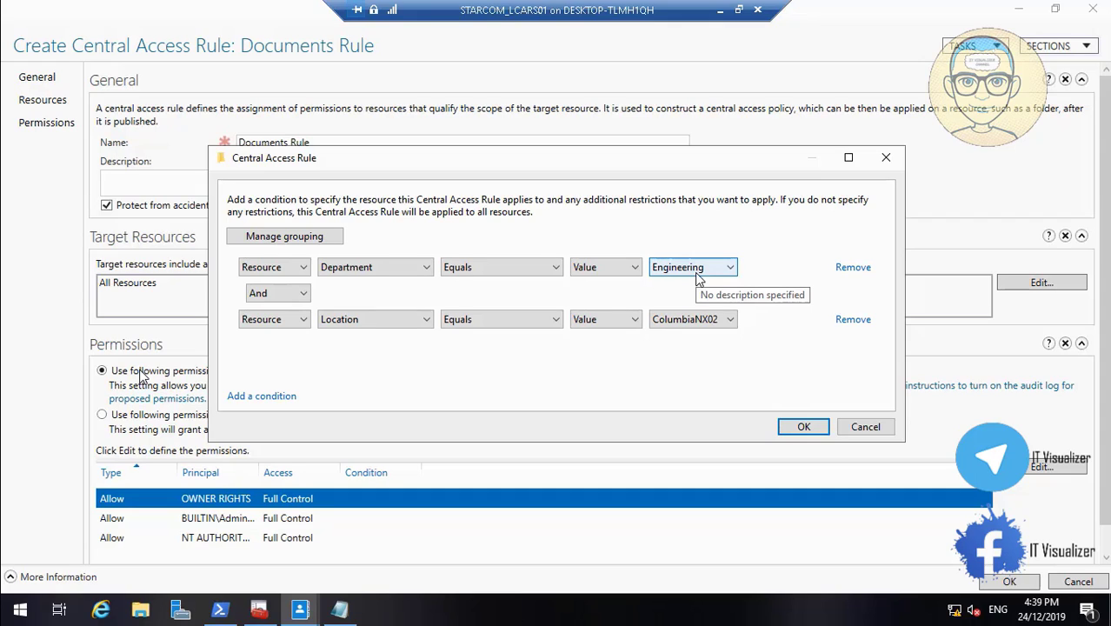
click(292, 269)
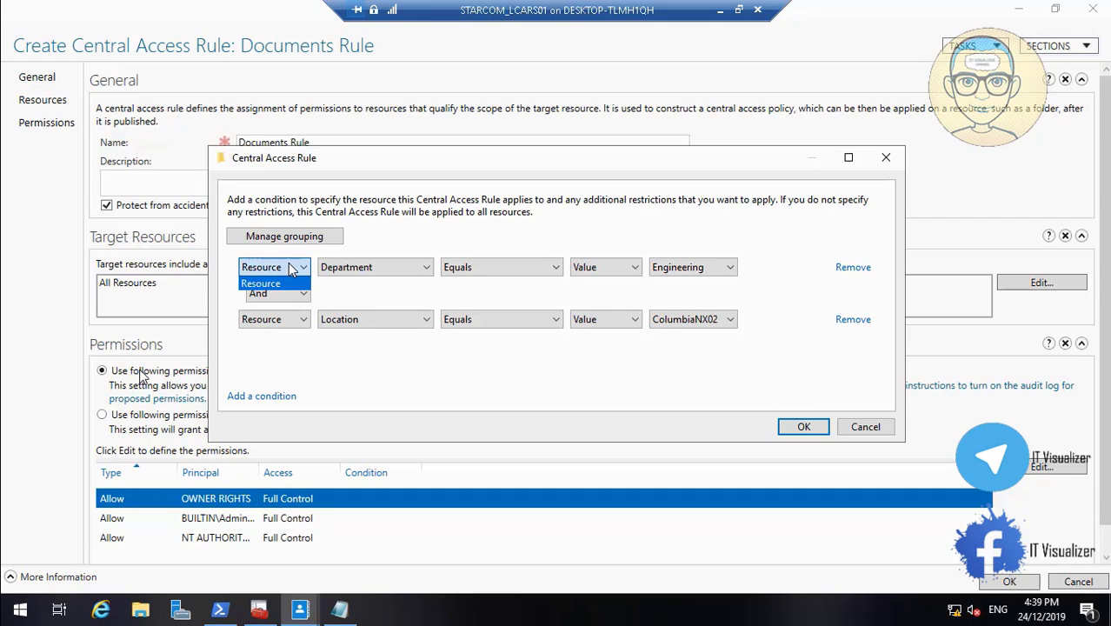
click(292, 268)
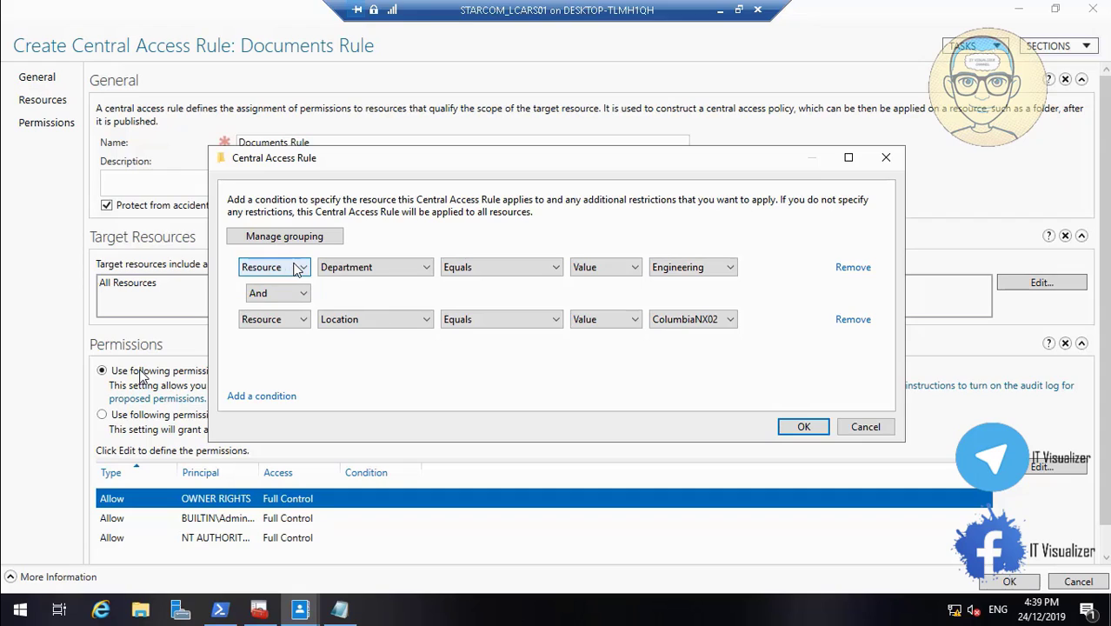
click(381, 269)
click(382, 268)
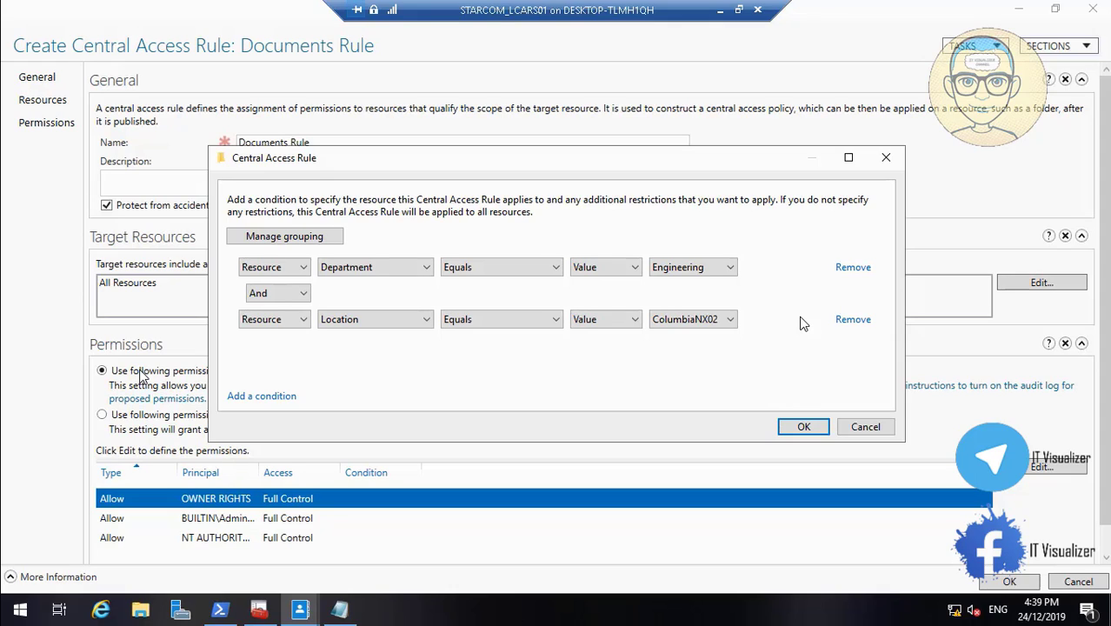
click(804, 427)
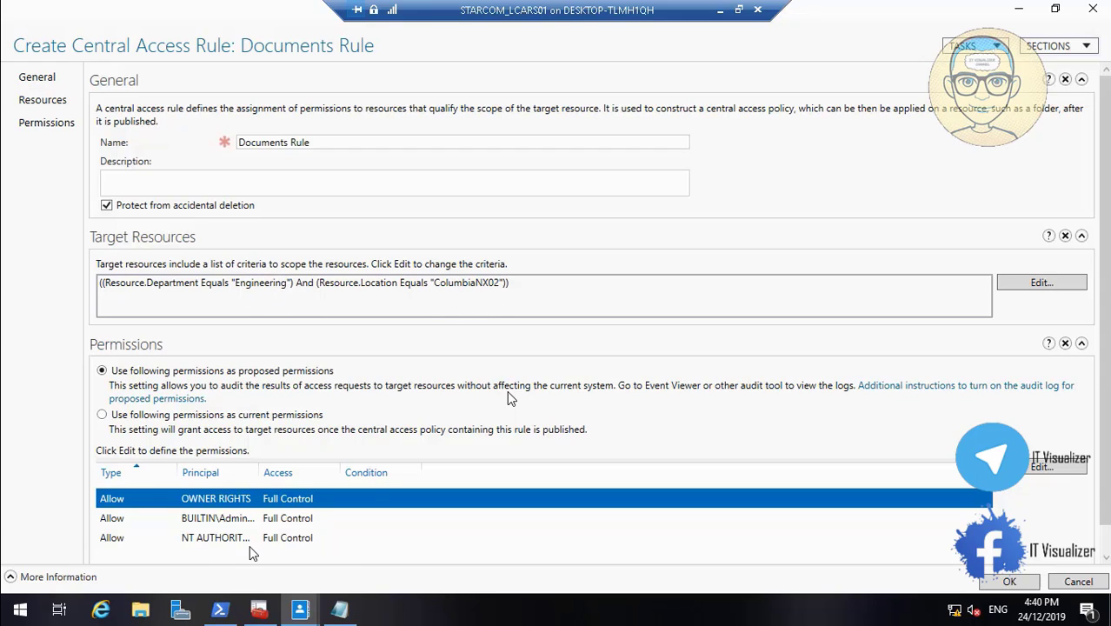
click(13, 592)
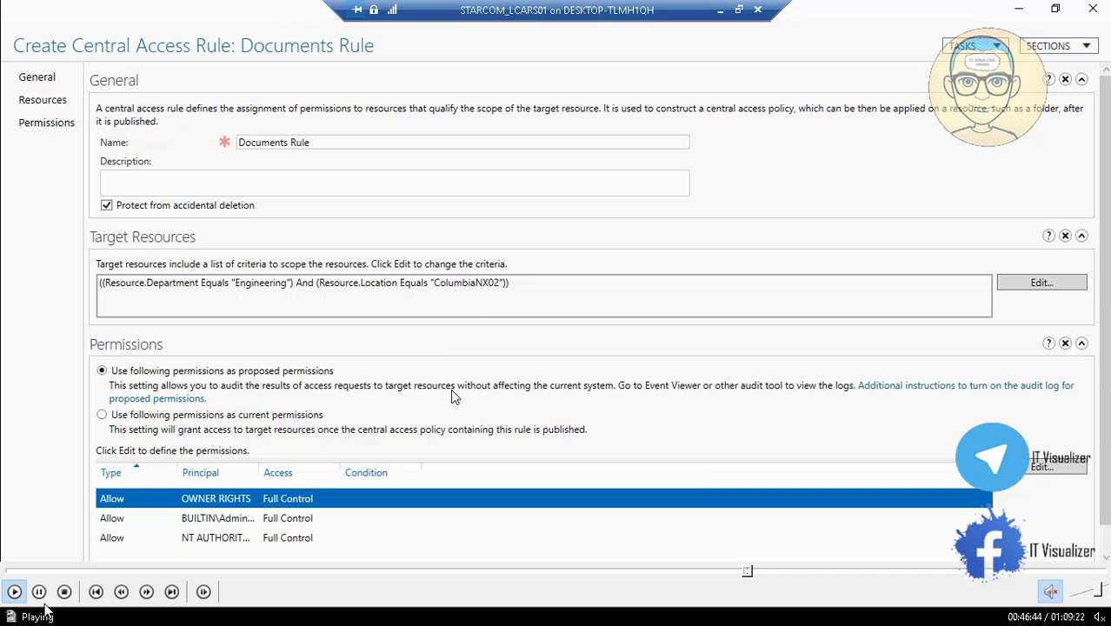
click(38, 593)
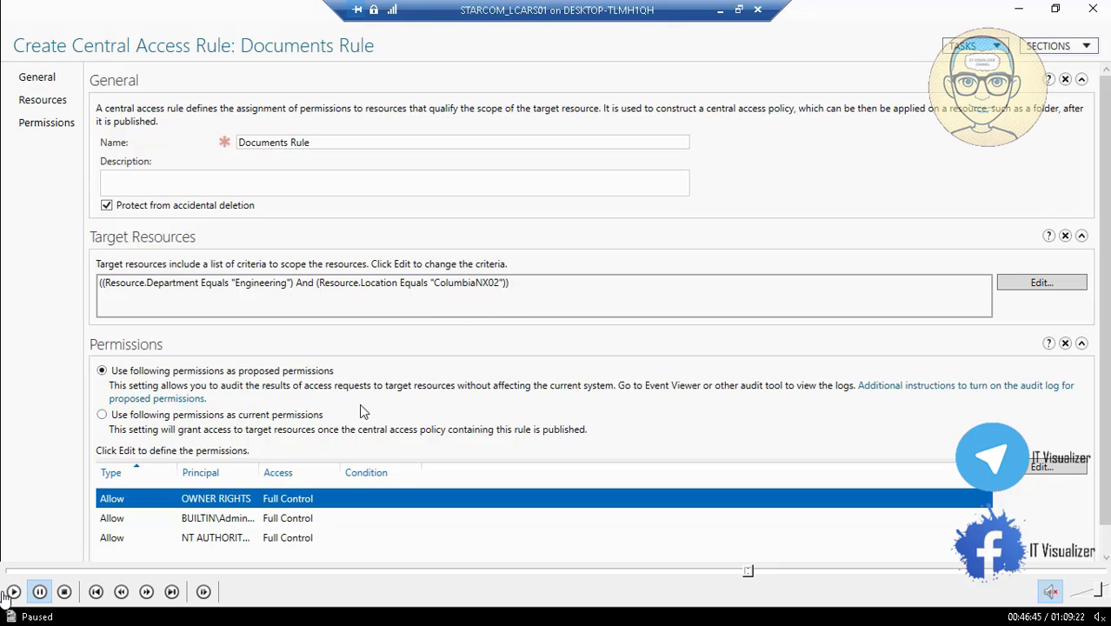
click(11, 592)
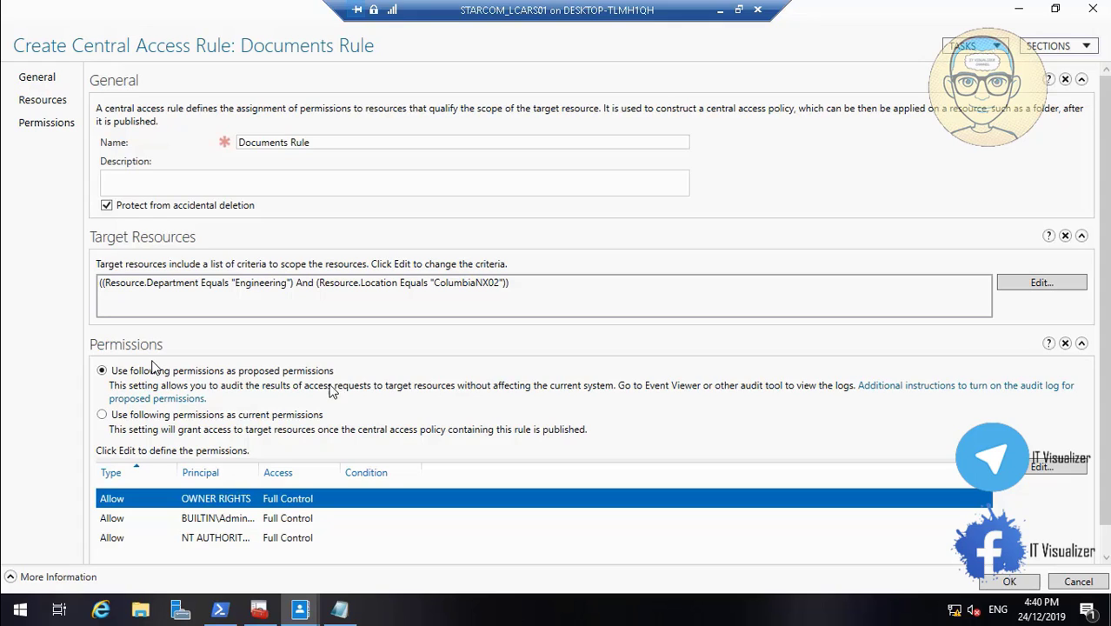
Set the rule to use the following permissions as current permissions, and remove the OWNER RIGHTS entry from its permission entries
click(110, 416)
click(1043, 467)
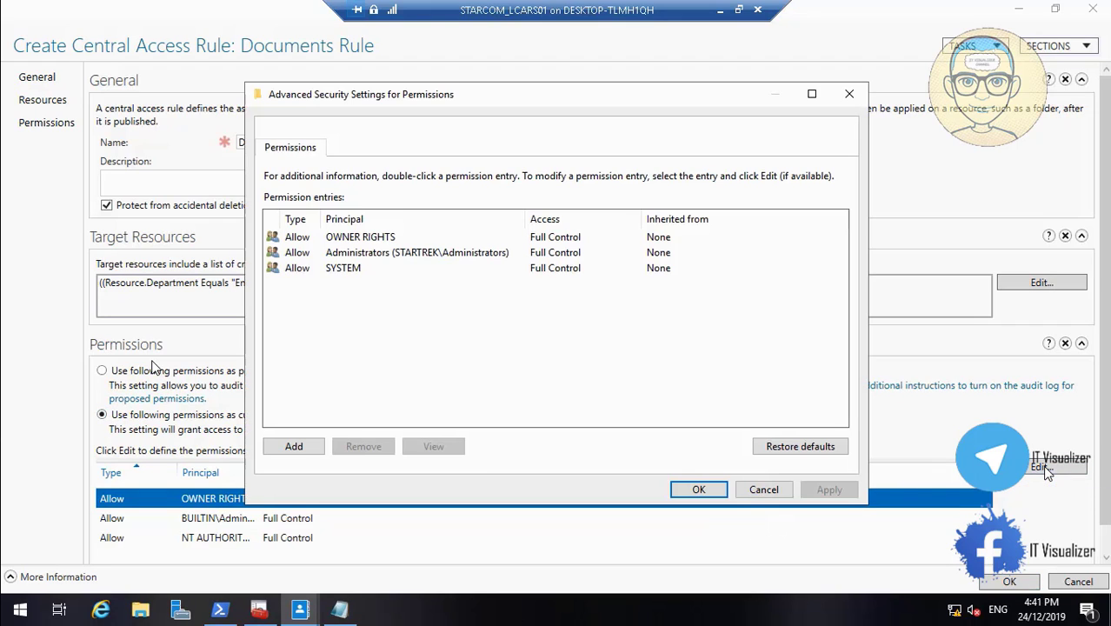
click(338, 241)
click(370, 445)
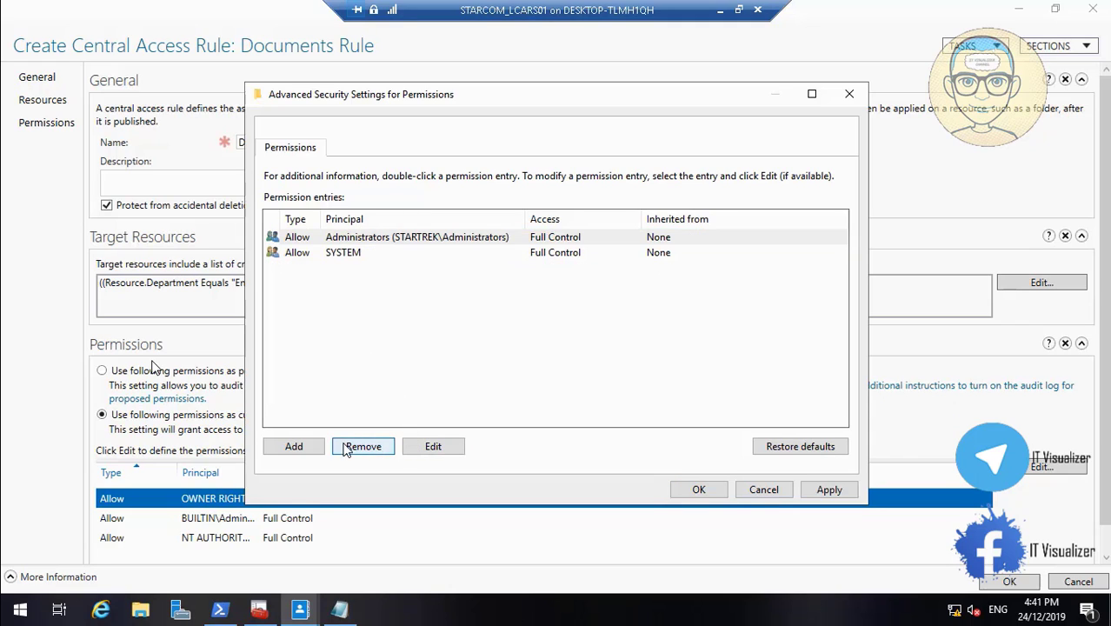
Add a permission entry and choose ColNX02_Engineering as its principal from the names matching "col"
click(310, 445)
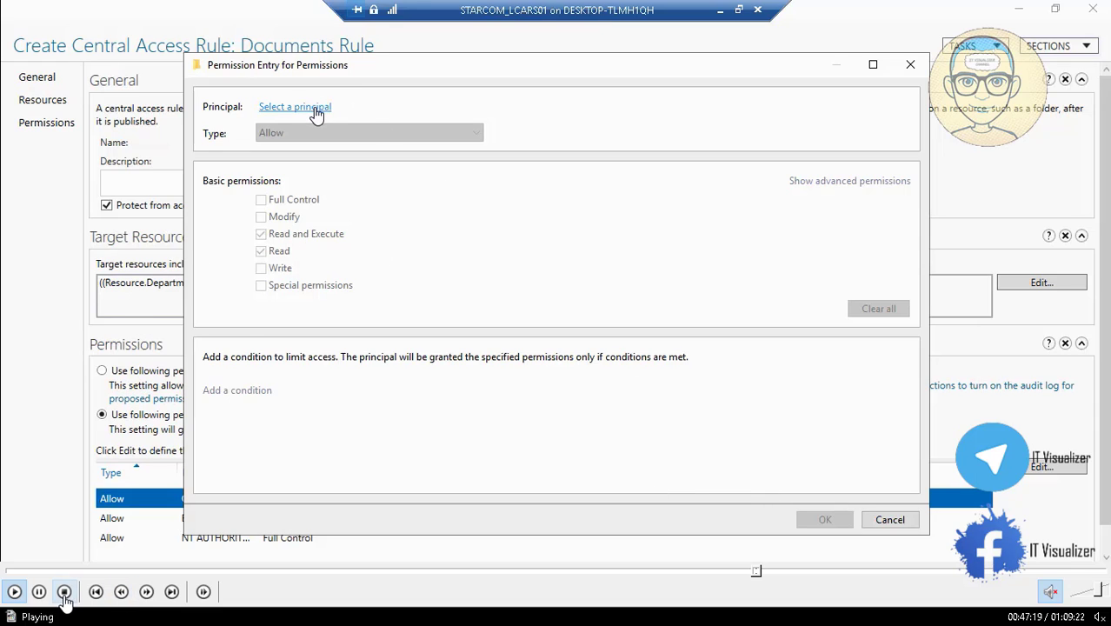
click(40, 592)
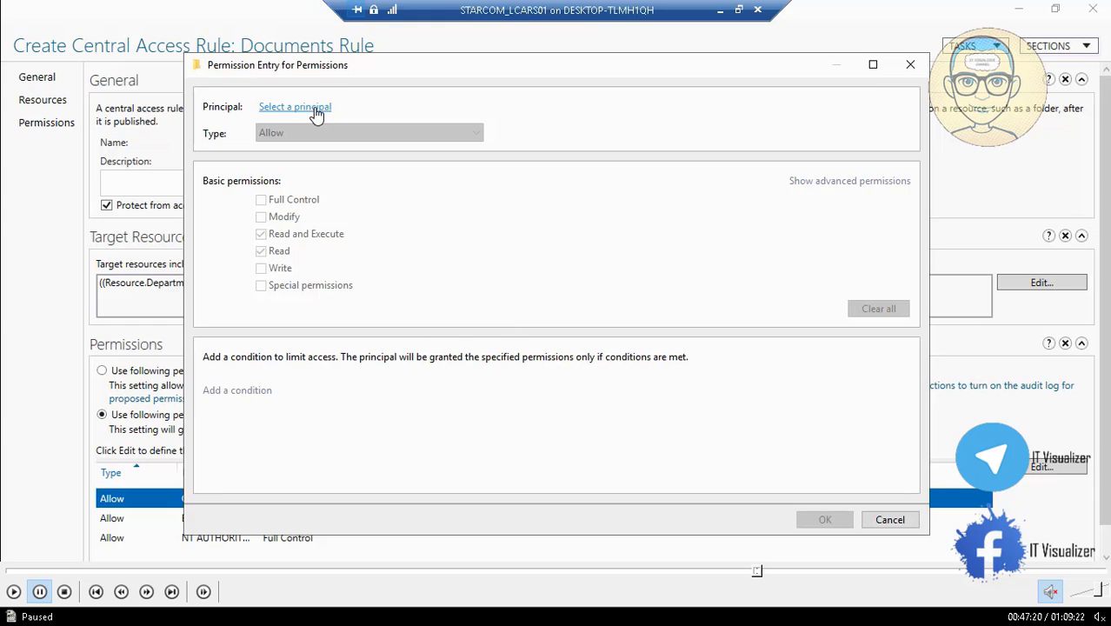
click(14, 594)
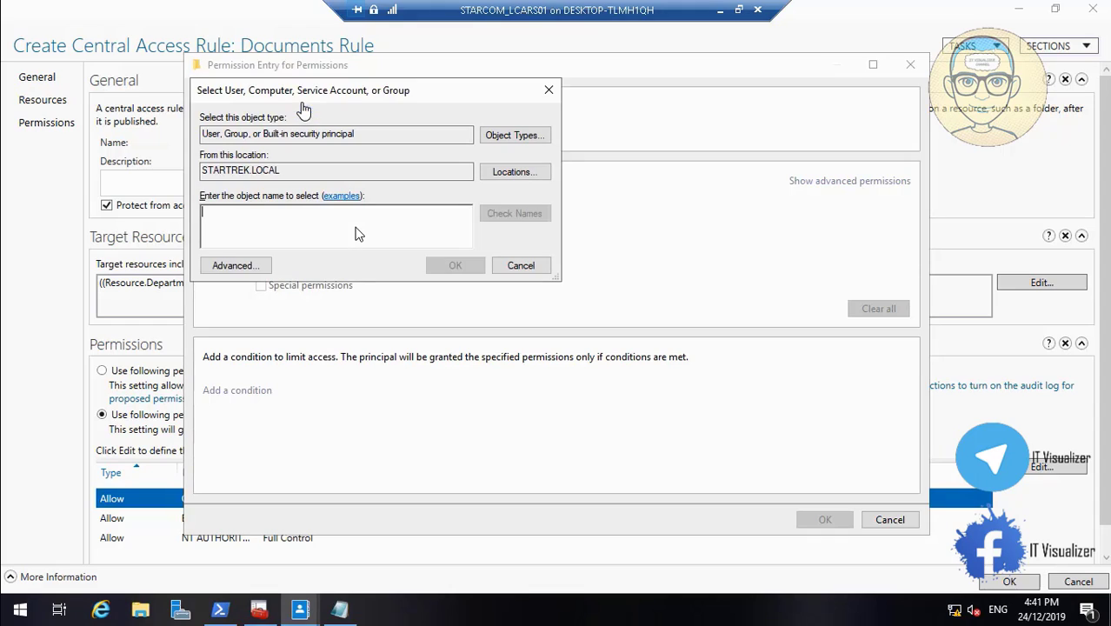
text(col)
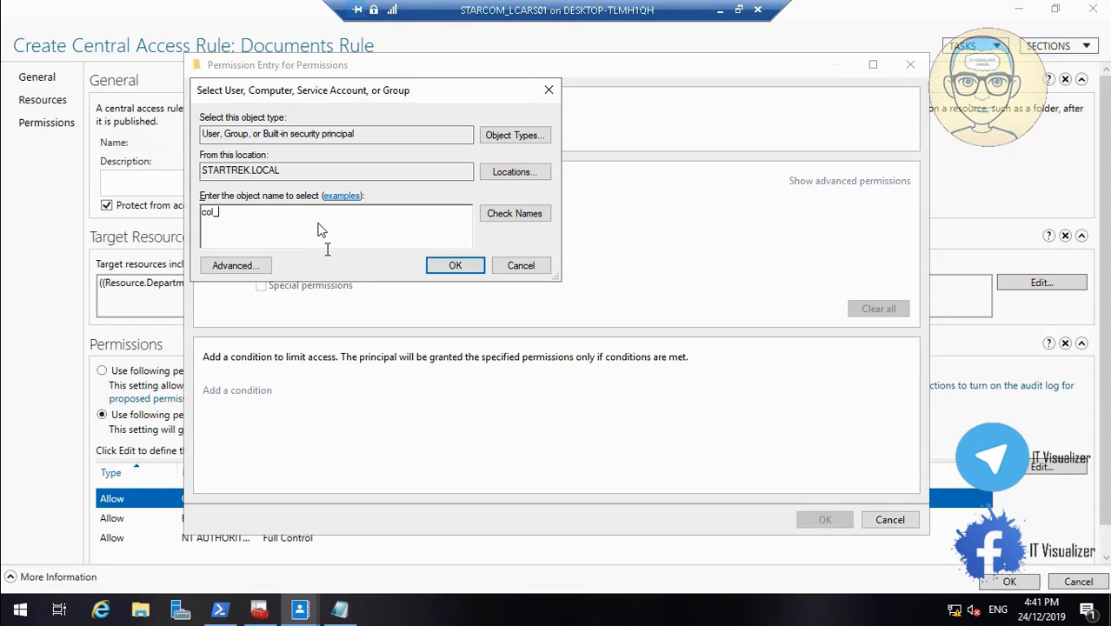
click(518, 218)
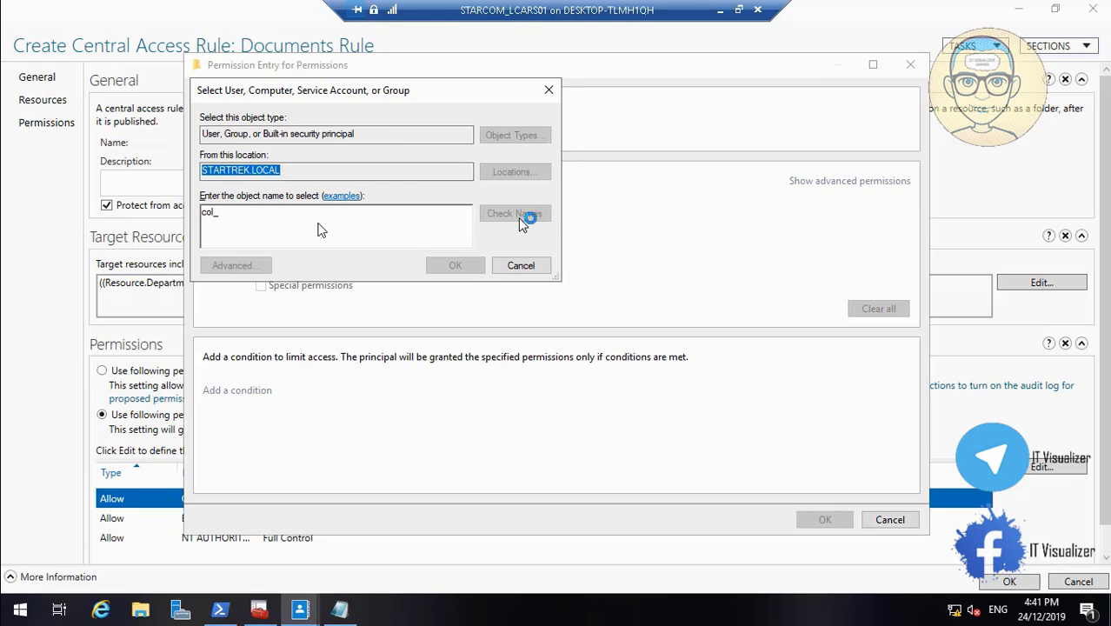
click(365, 202)
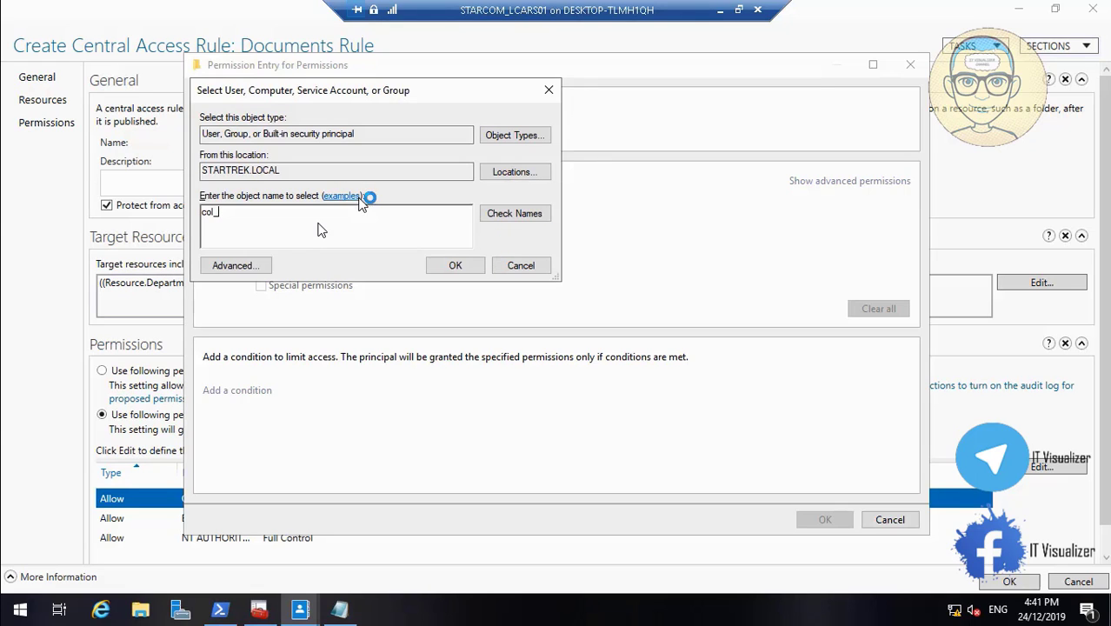
key(BackSpace)
click(513, 215)
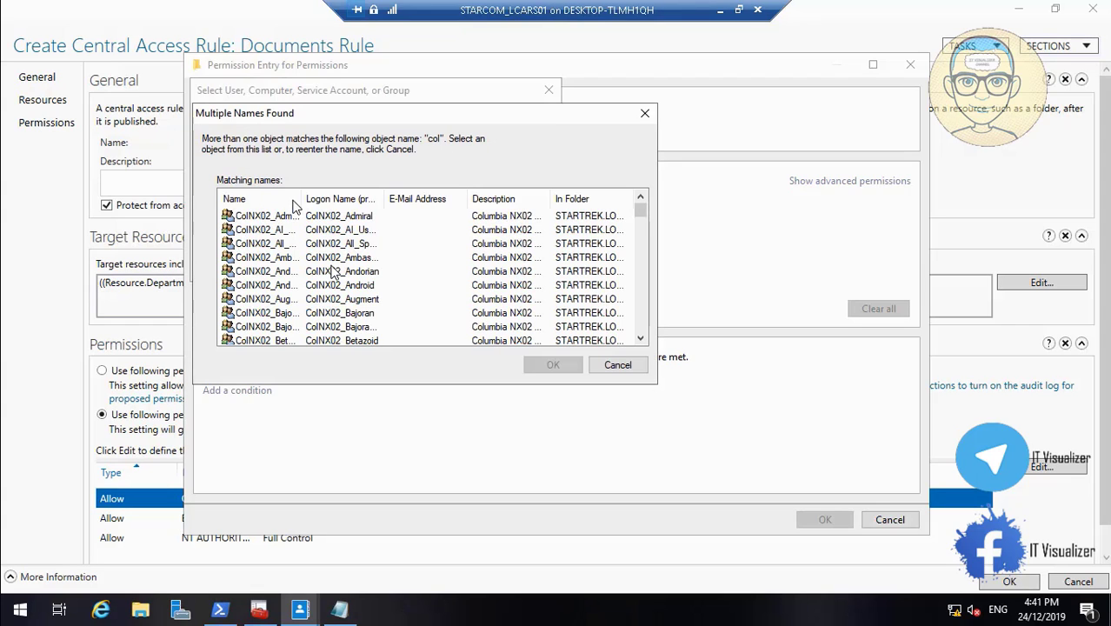
drag(317, 198, 356, 198)
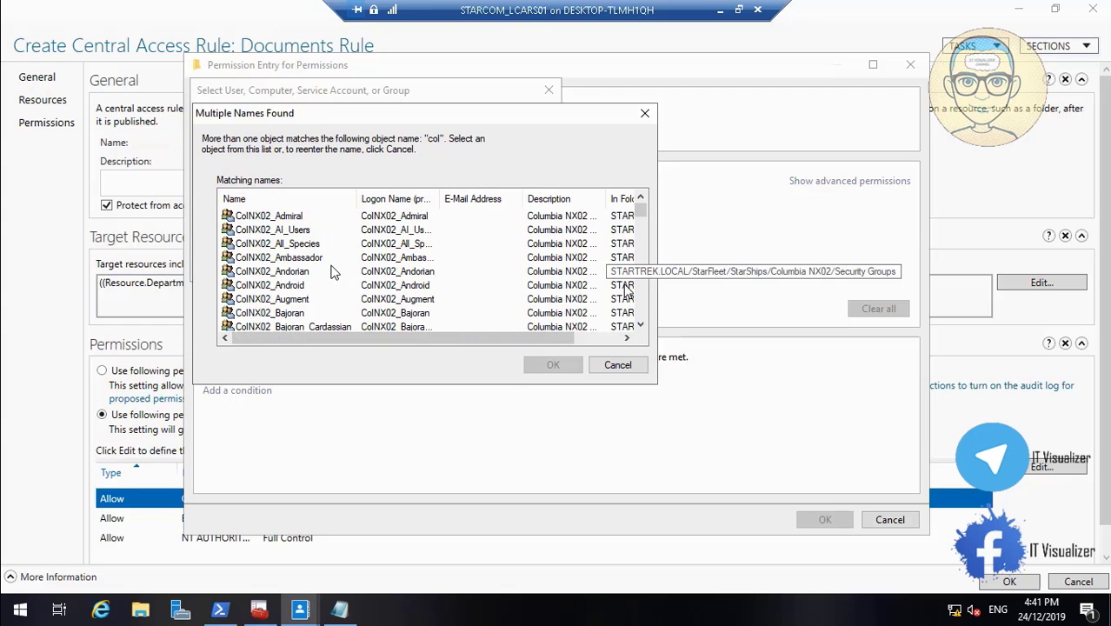
drag(641, 326, 640, 327)
click(292, 259)
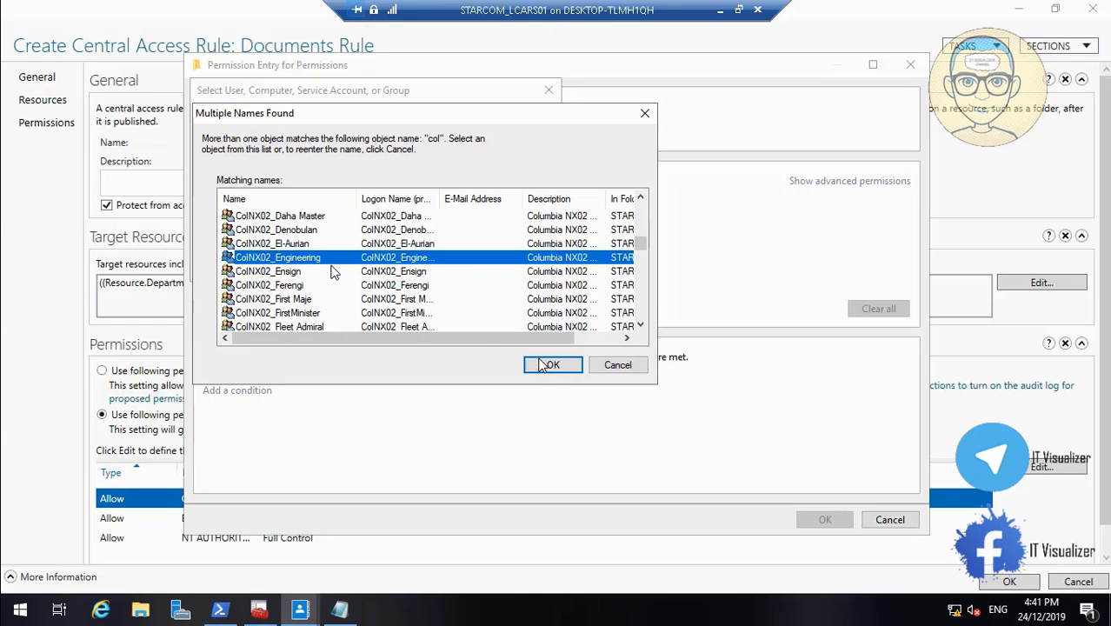
click(553, 366)
click(461, 269)
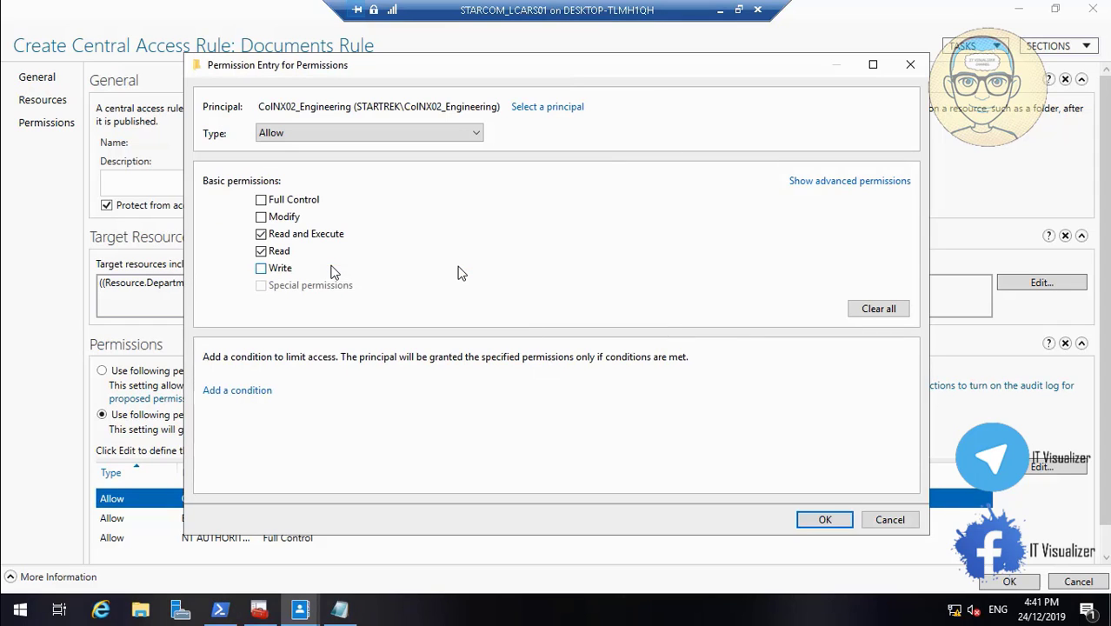
Allow Modify for the principal and add a User Group condition, keeping Member of each and Value as its options
click(262, 217)
click(258, 390)
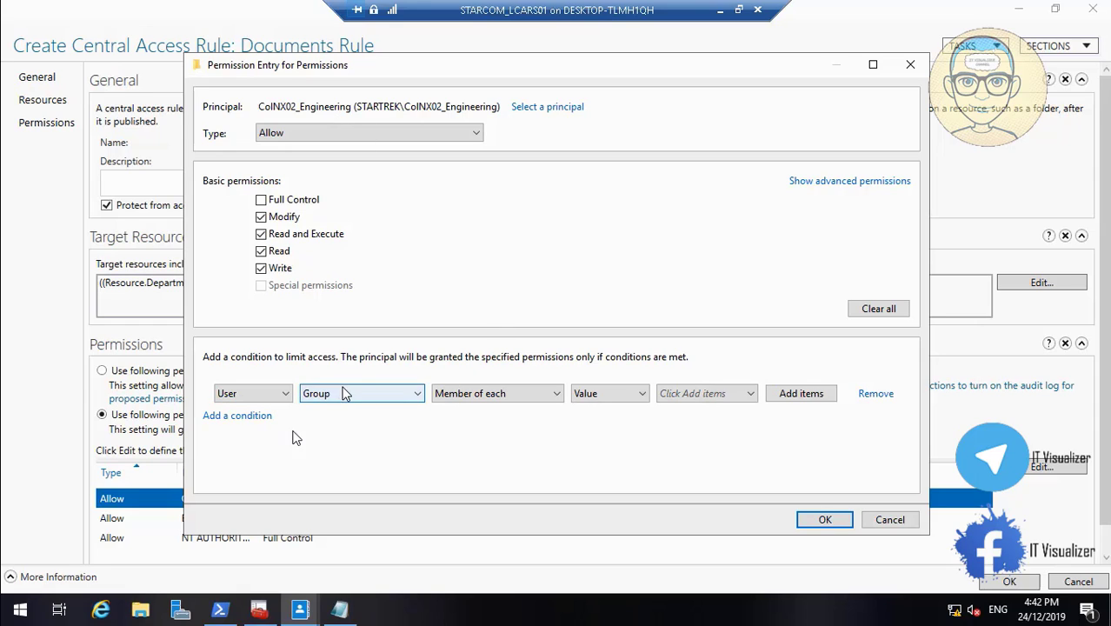
click(625, 400)
click(625, 400)
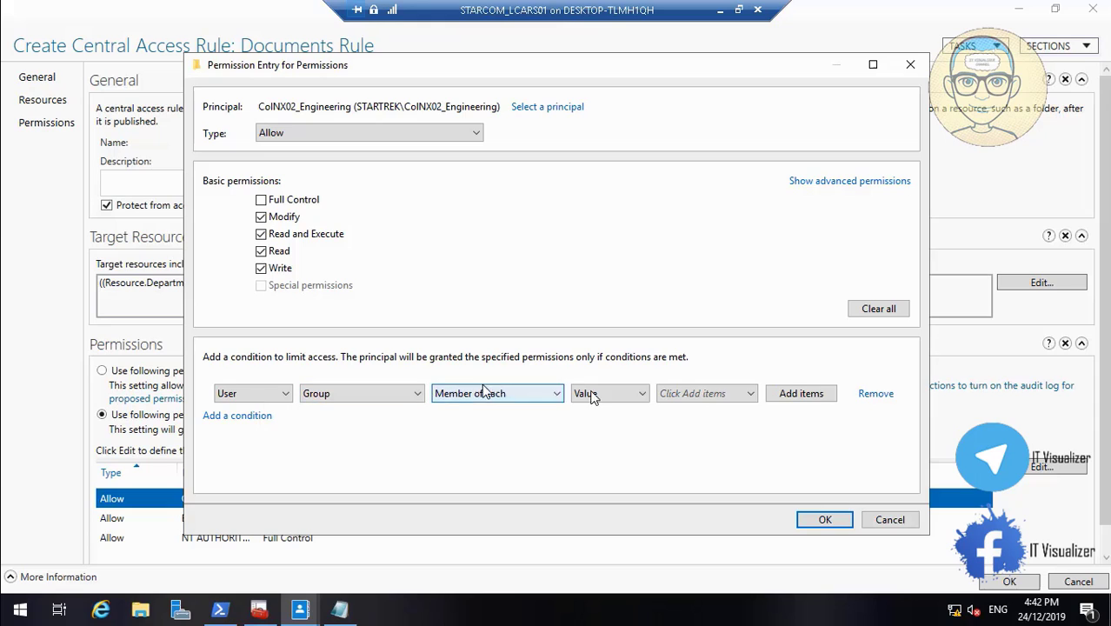
Add the ColNX02_Engineering group as the item in the Member of each condition, picking it from the names matching "col"
click(801, 395)
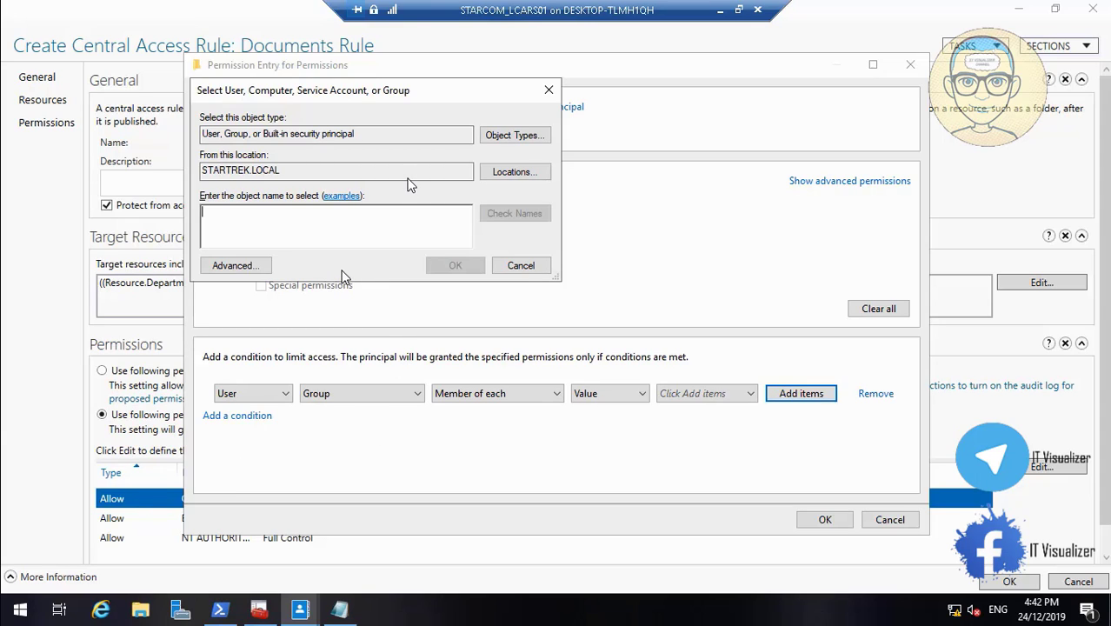
text(col)
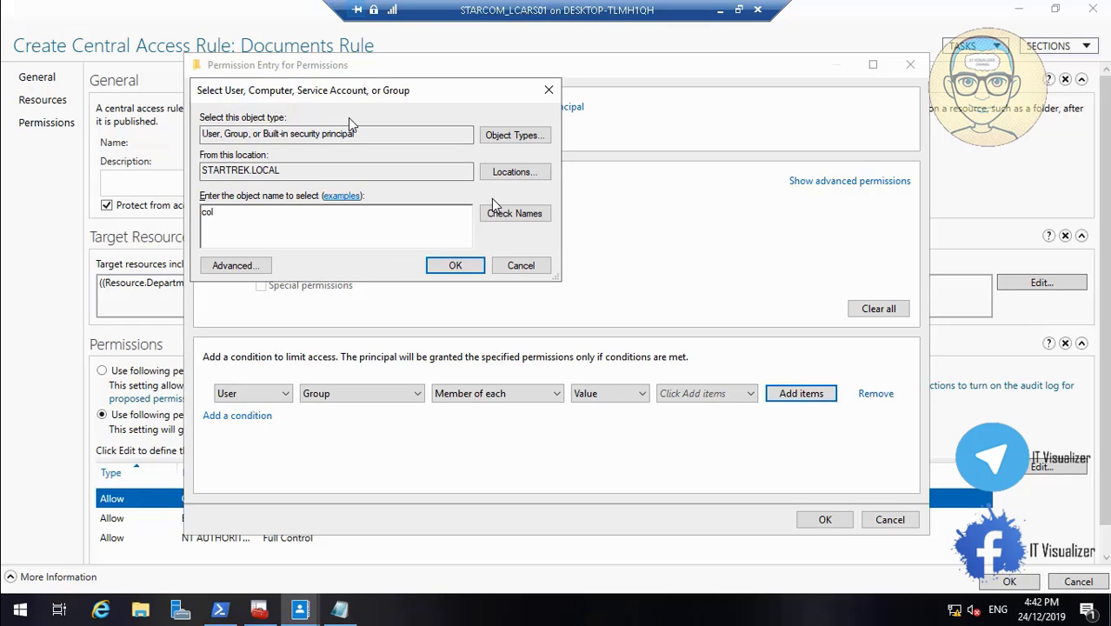
click(513, 217)
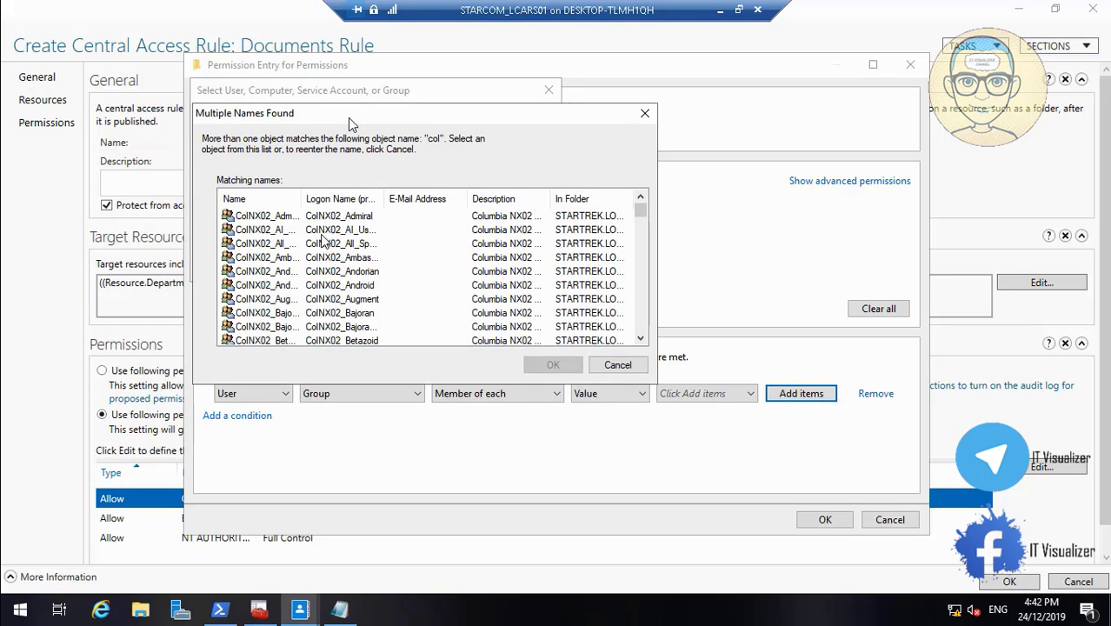
drag(303, 205, 342, 205)
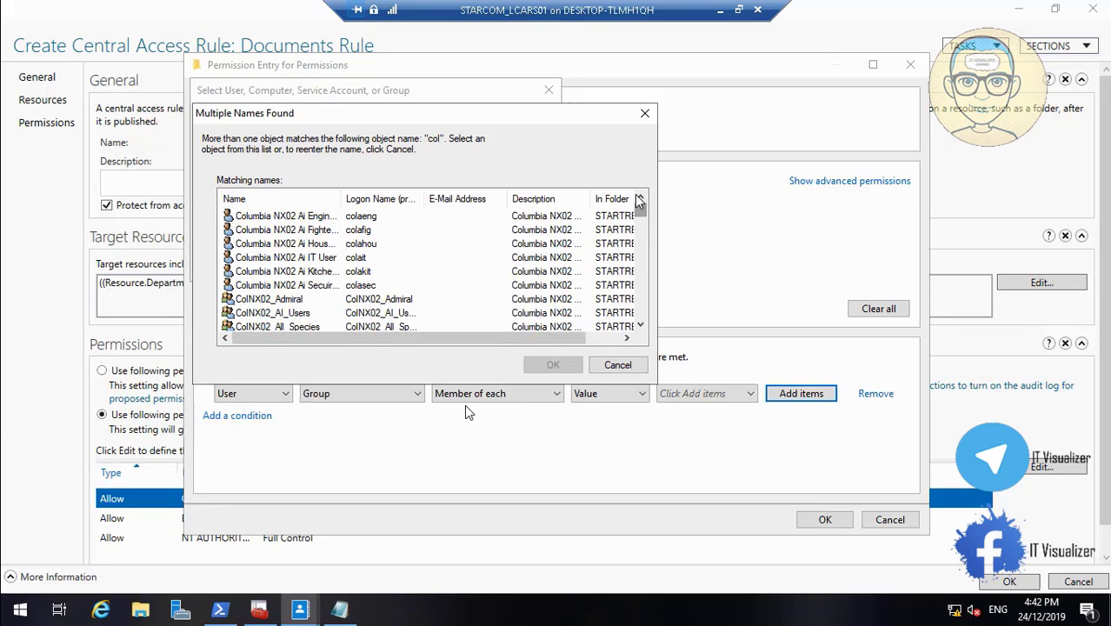
drag(640, 213, 644, 248)
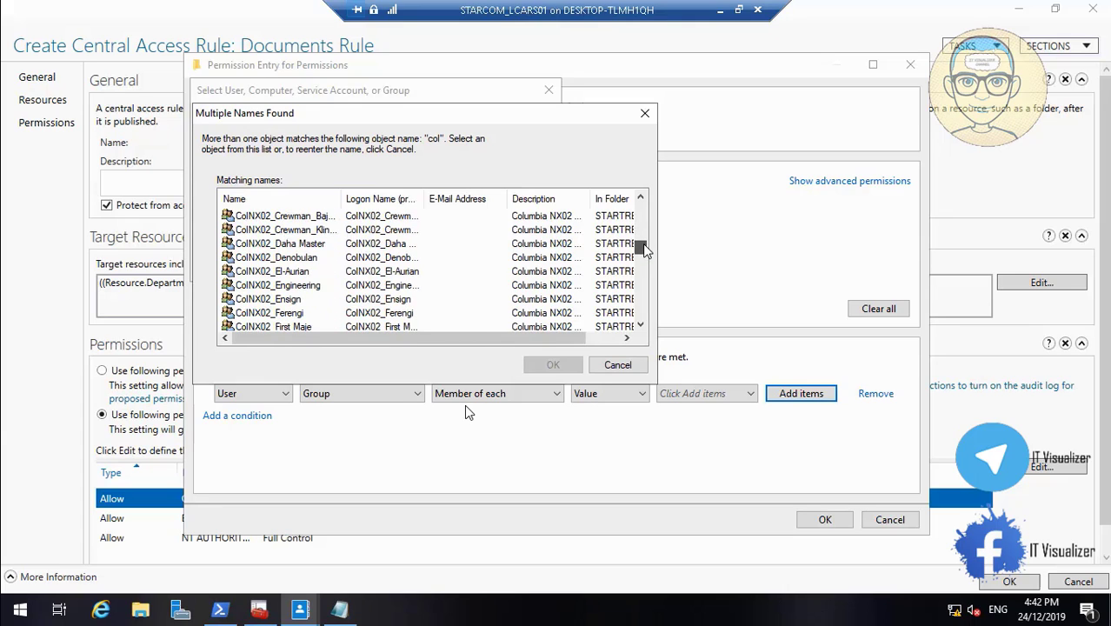
click(374, 286)
click(551, 366)
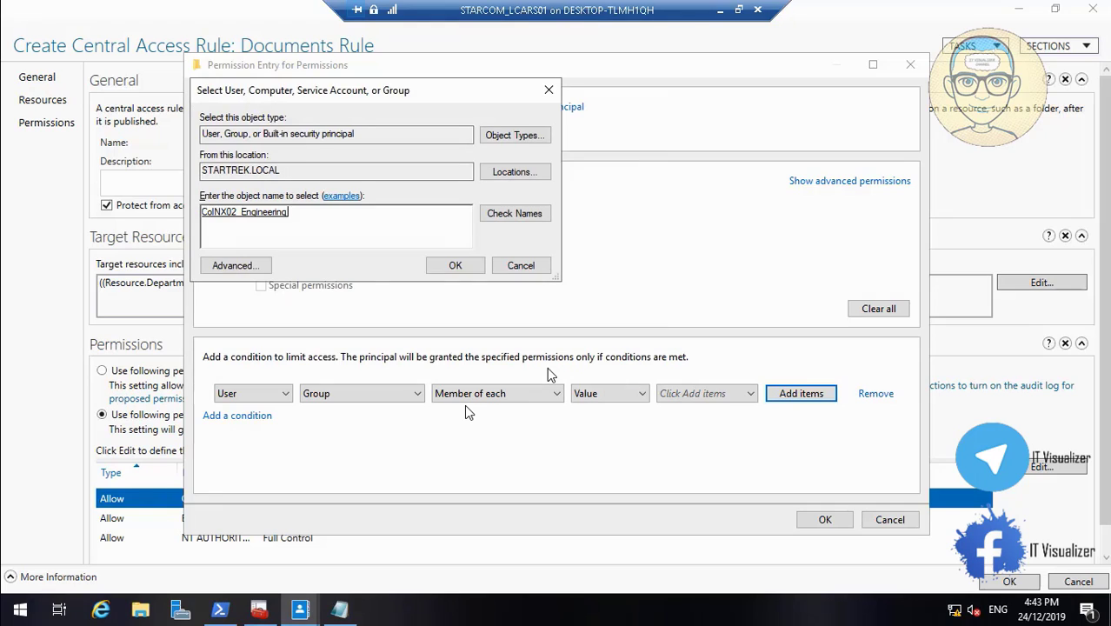
click(462, 270)
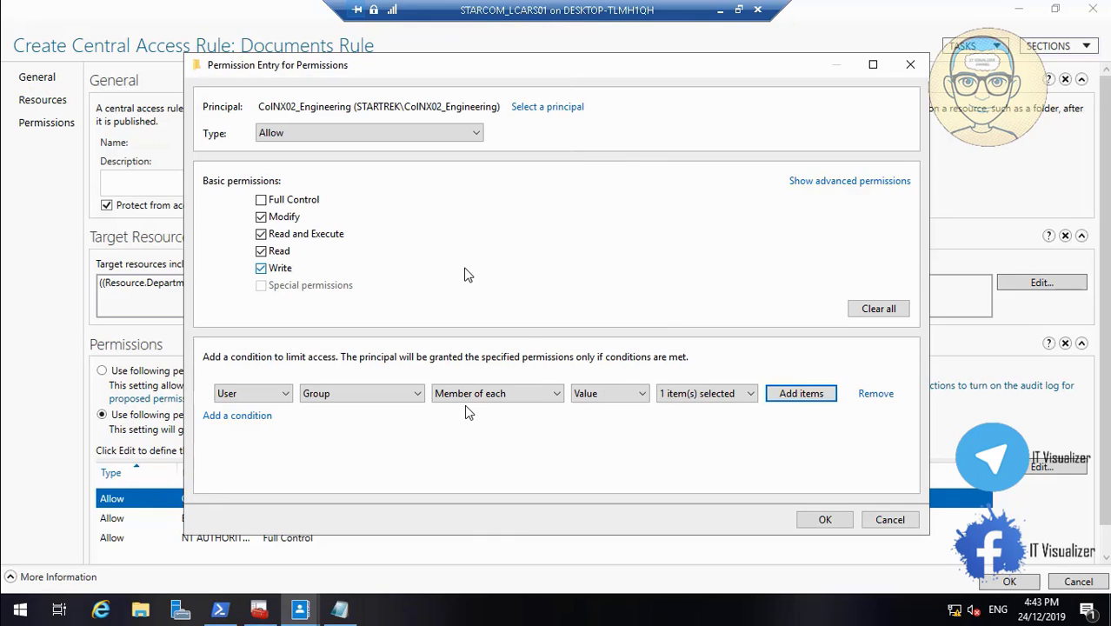
Check the item selected in the User Group condition and review its available membership operators
click(695, 395)
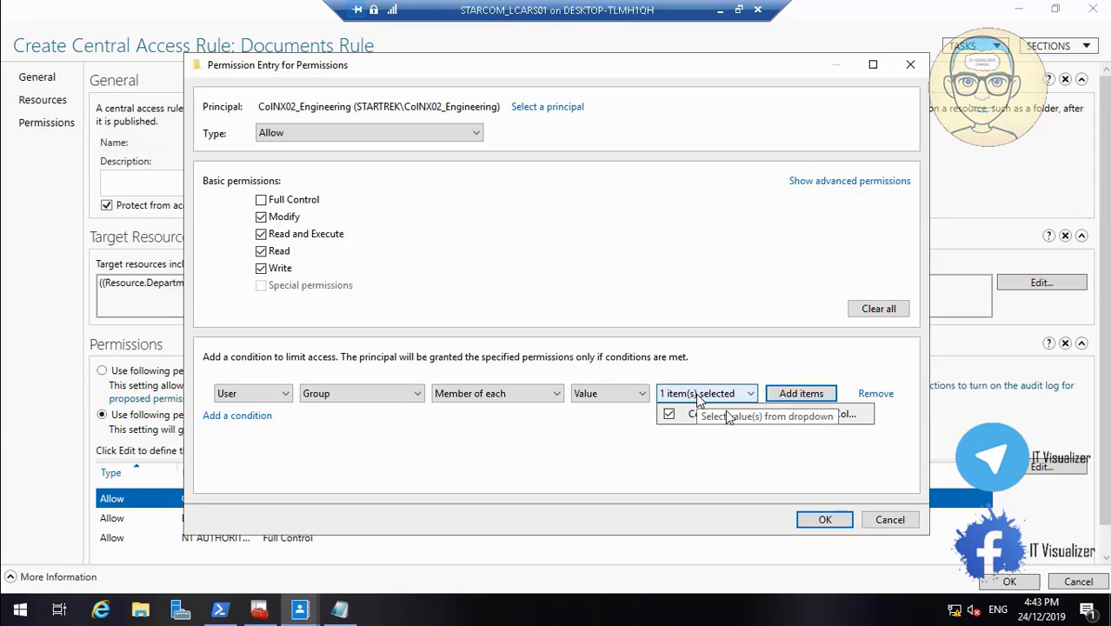
click(697, 395)
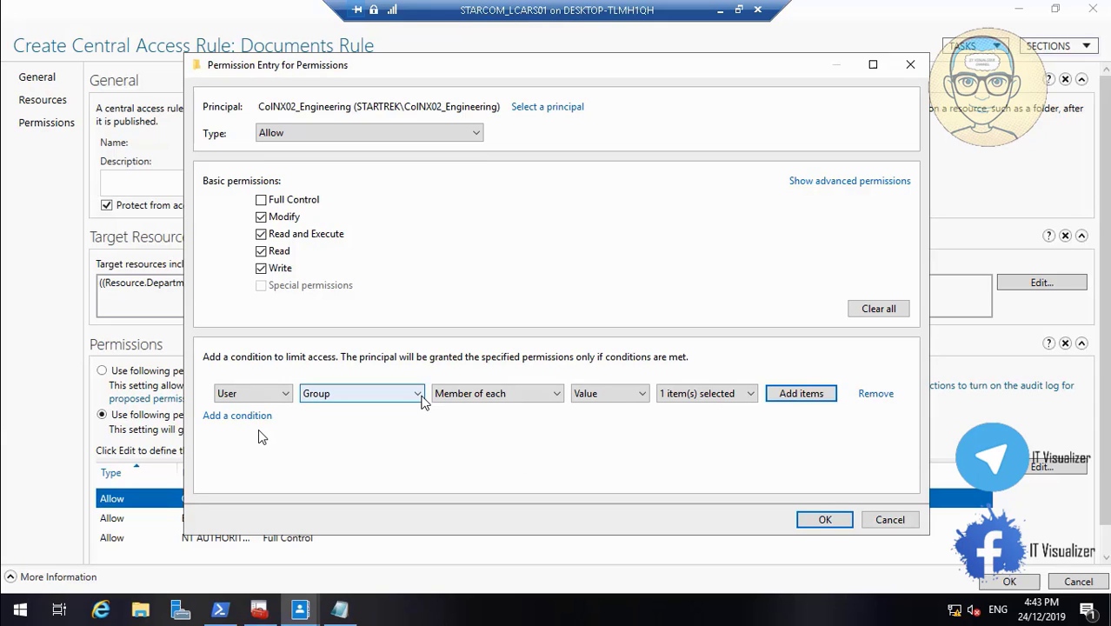
click(459, 397)
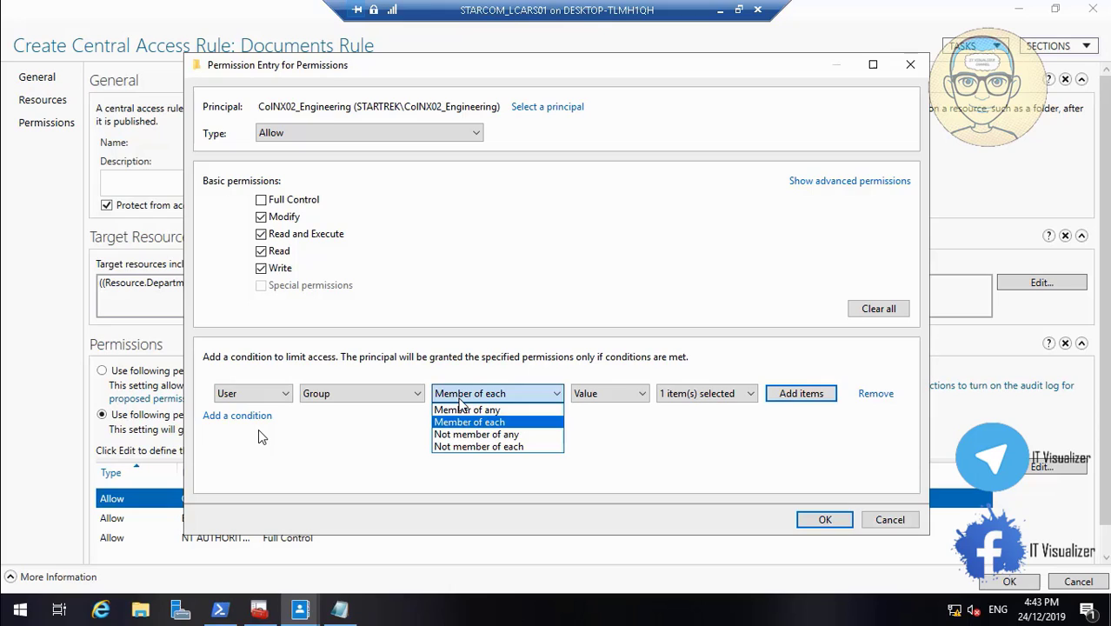
click(472, 400)
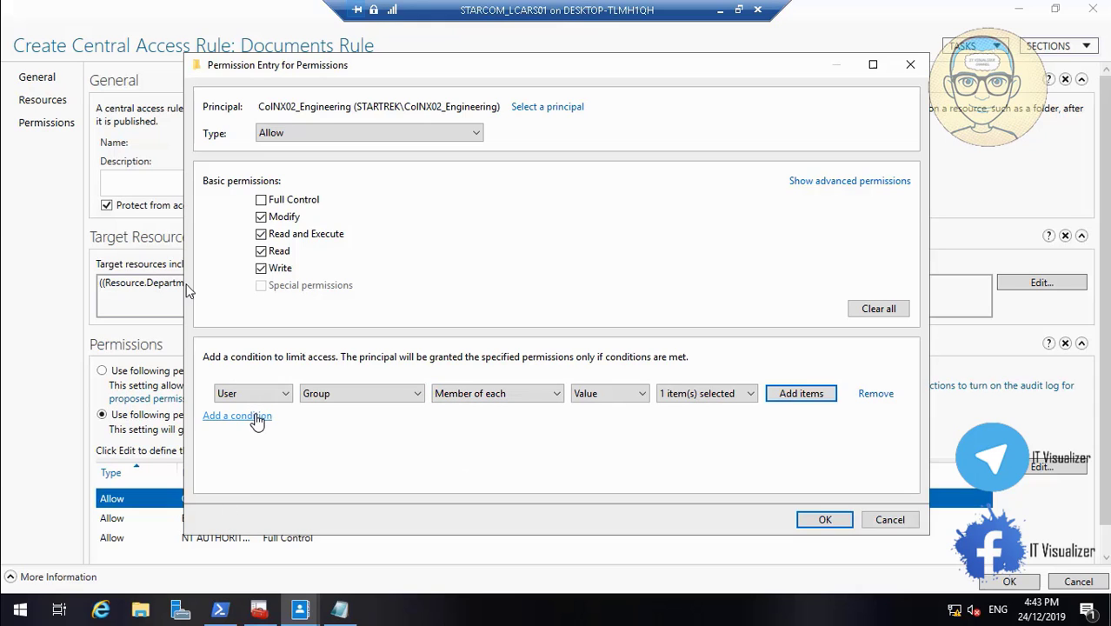
Add a second condition joined with And, set it to Device, and open its choice of attributes
click(259, 415)
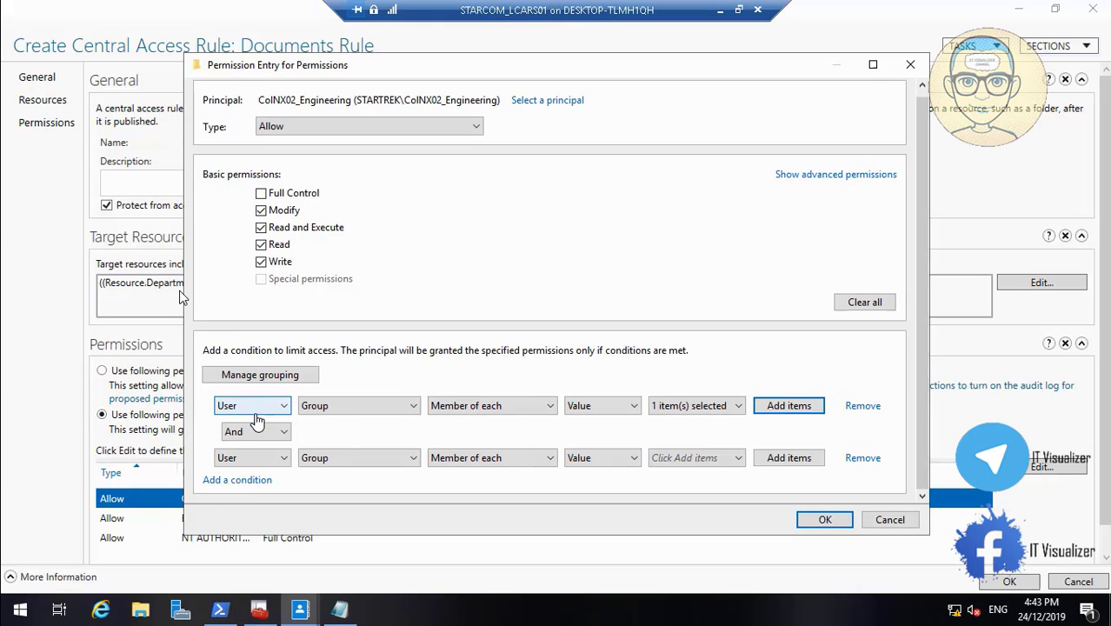
click(283, 458)
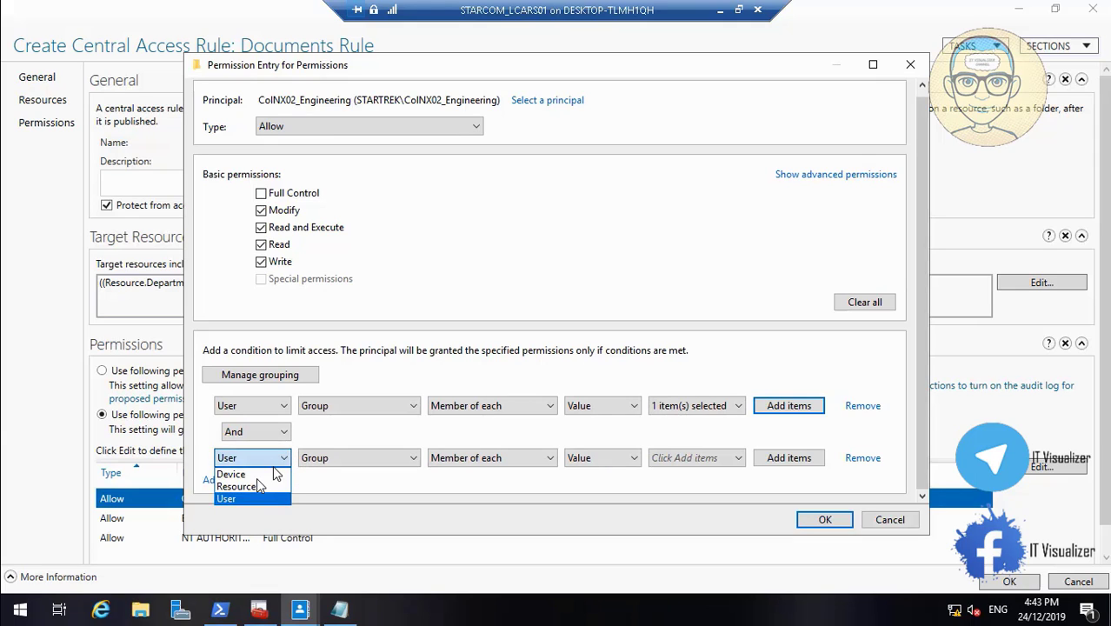
click(259, 474)
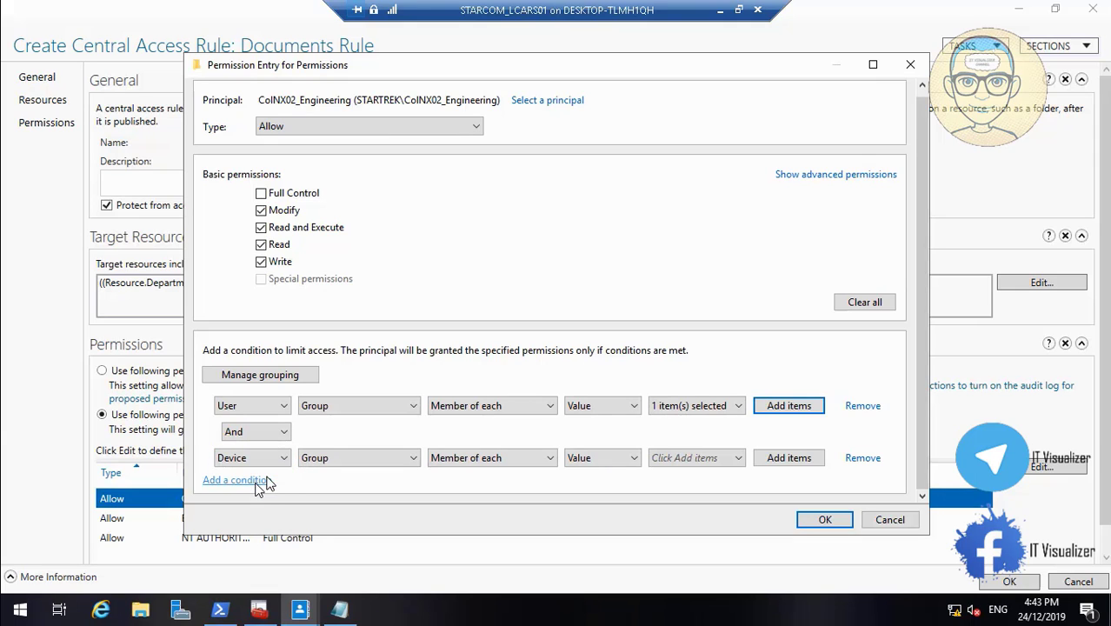
click(387, 459)
mouse_move(150, 594)
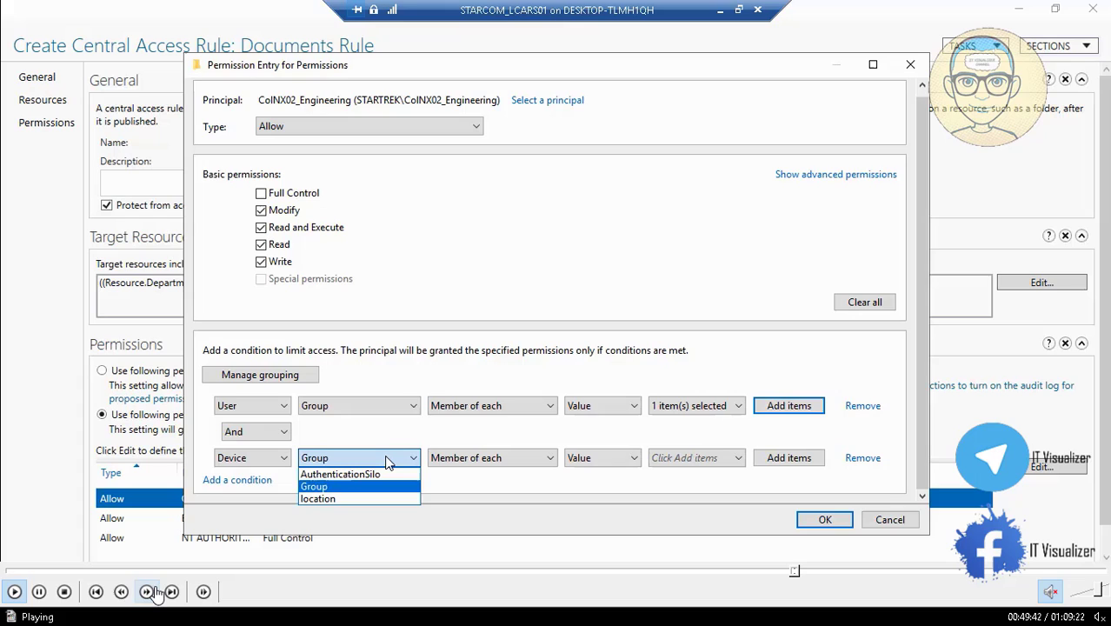
click(39, 594)
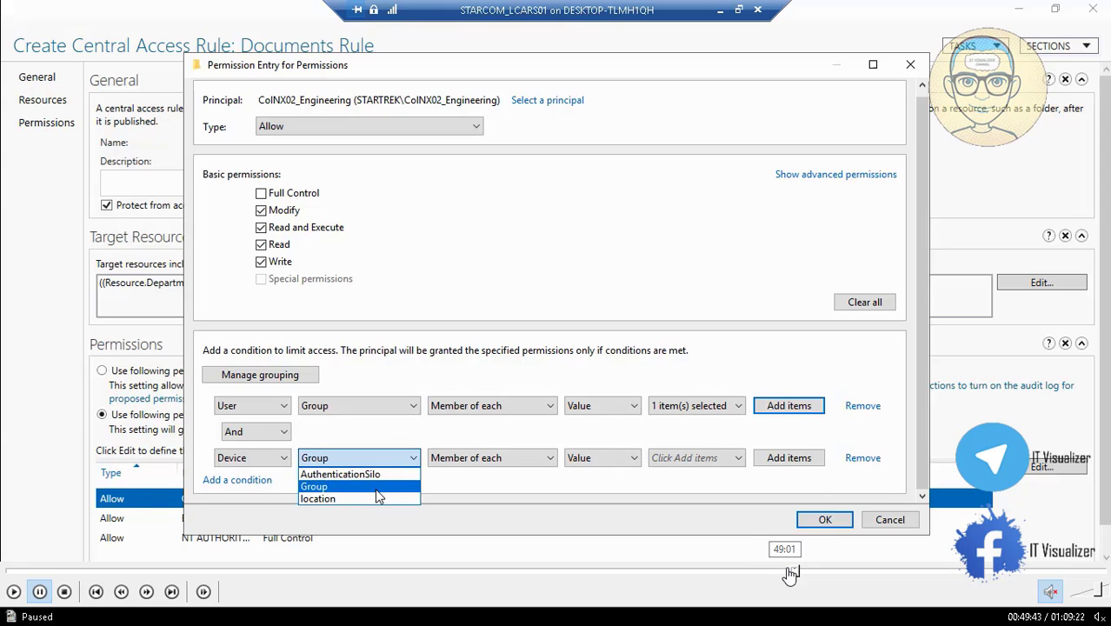
click(795, 573)
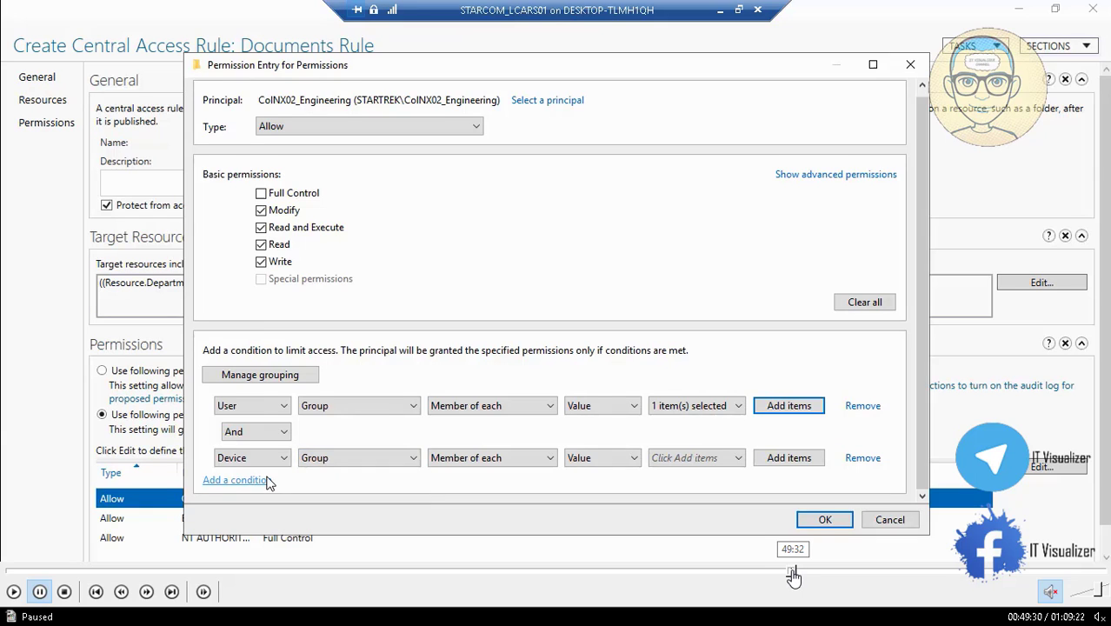
click(796, 574)
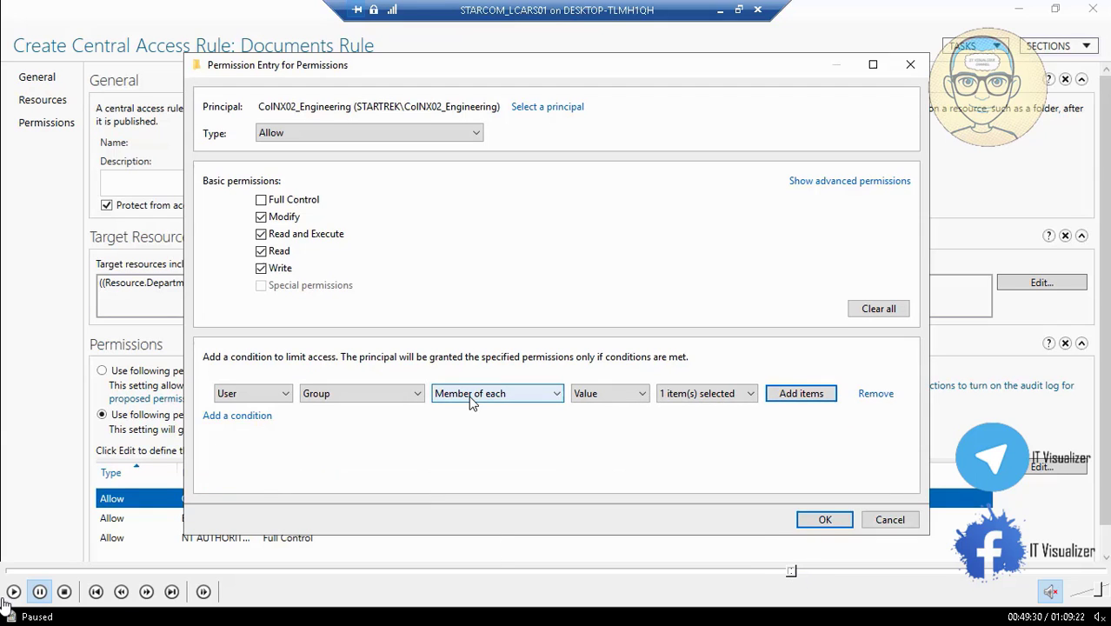
click(13, 593)
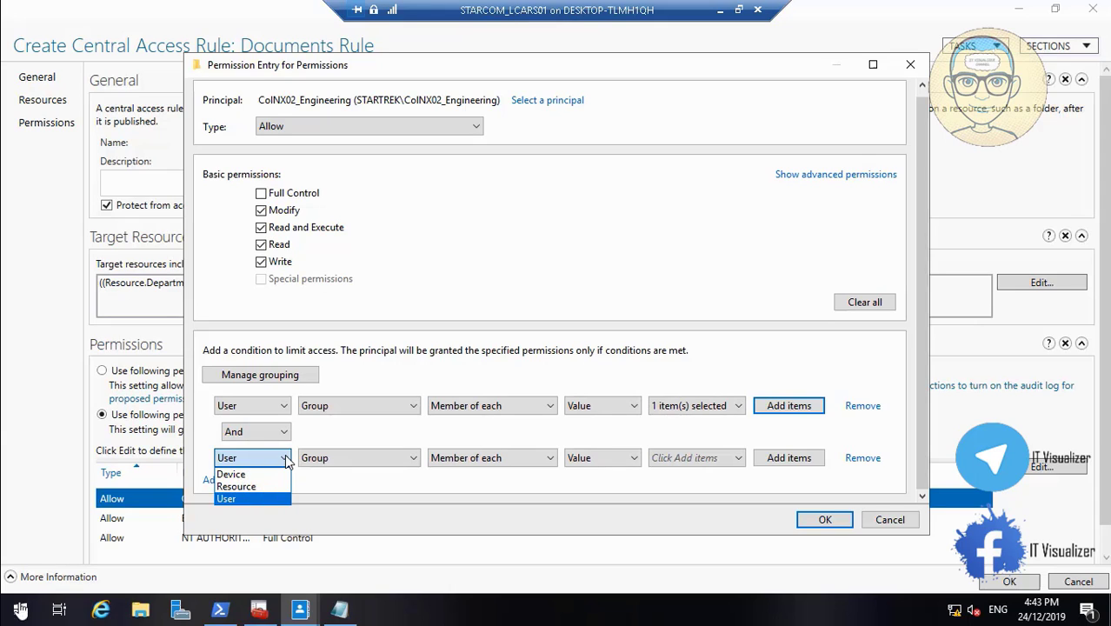
click(13, 592)
click(13, 592)
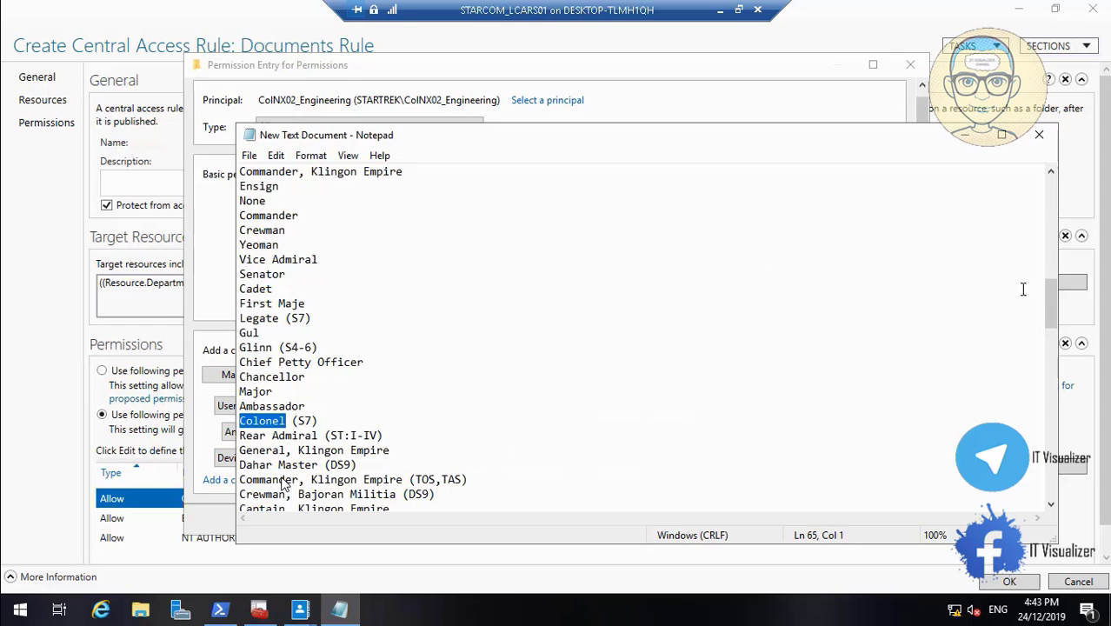
Copy ColumbiaNX02 from the Notepad list and enter it as the value of the Device location Equals condition
drag(1049, 302, 1058, 398)
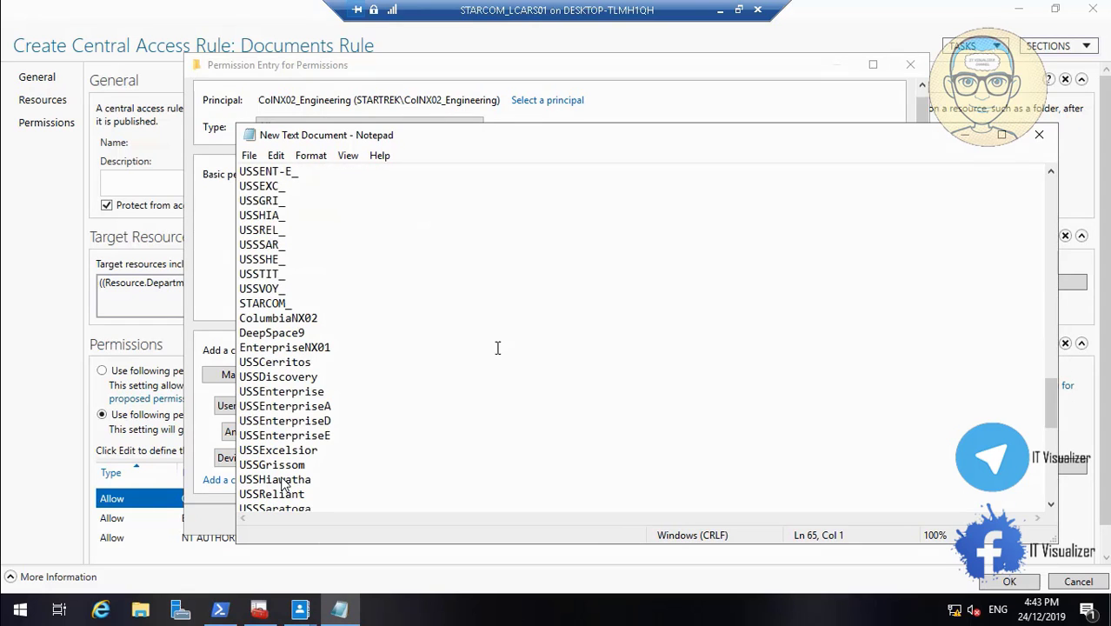
drag(319, 317, 238, 317)
key(ctrl+c)
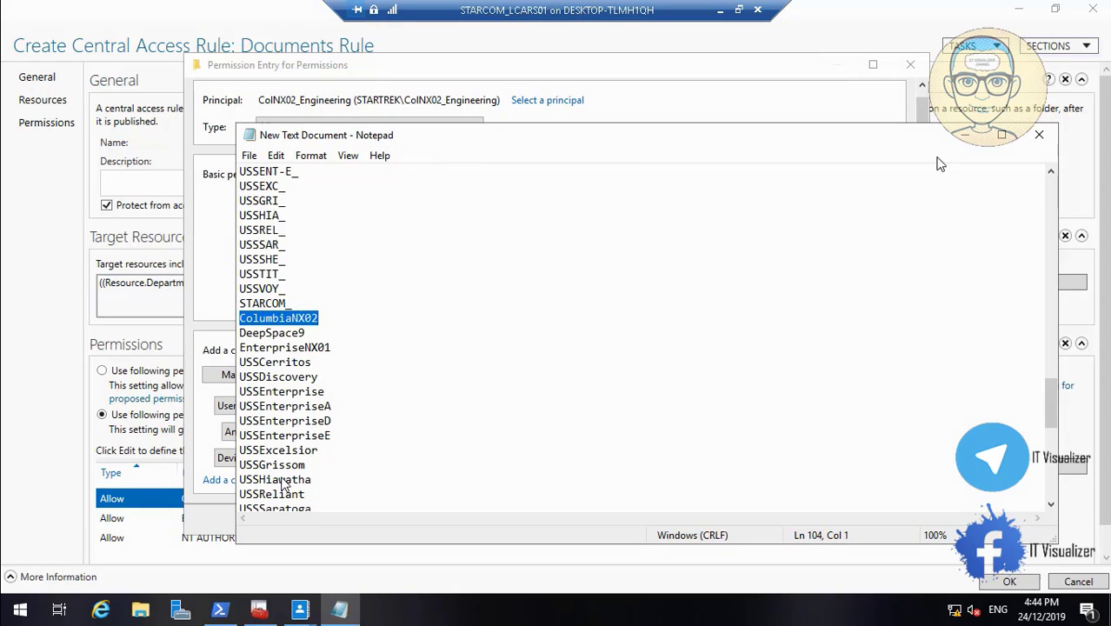
click(959, 142)
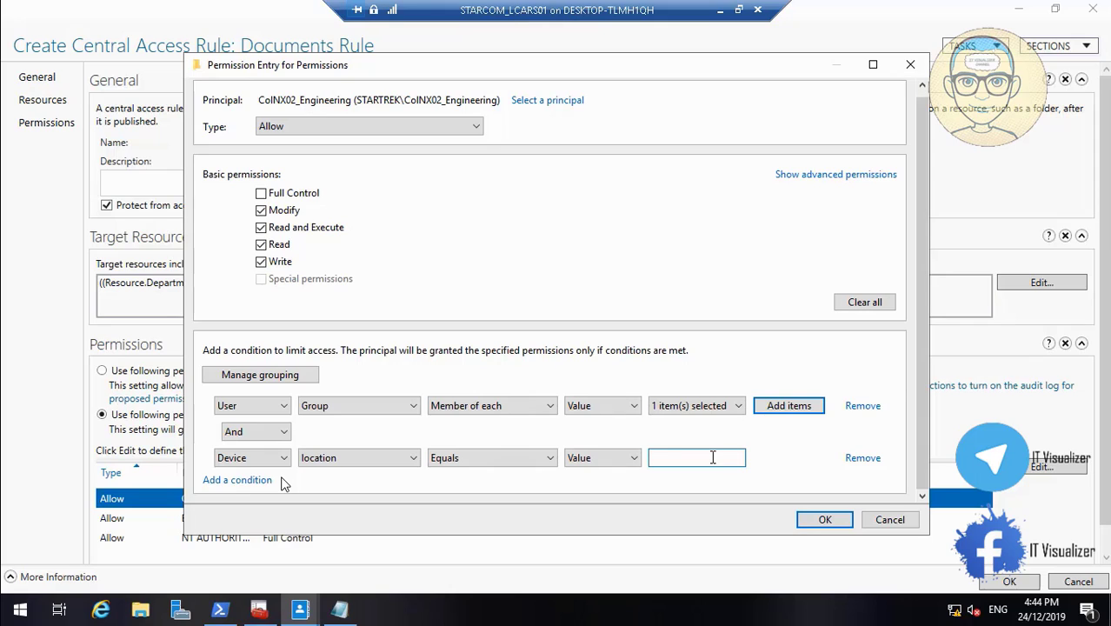
key(ctrl+v)
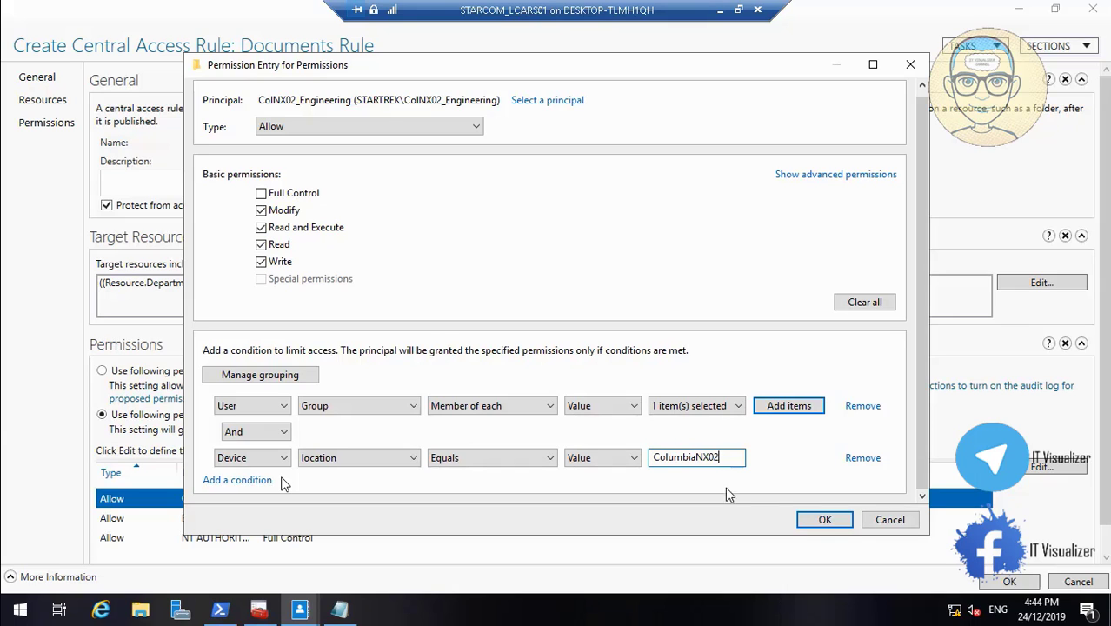
Accept the ColNX02_Engineering permission entry, apply the advanced security settings, and save the Documents Rule
click(822, 520)
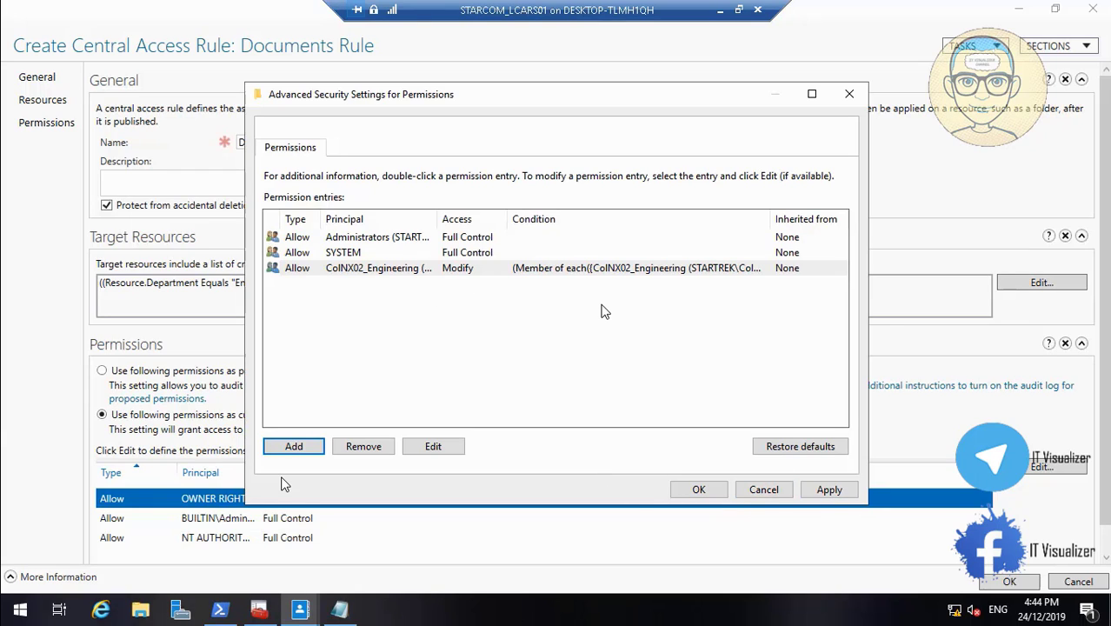
click(827, 490)
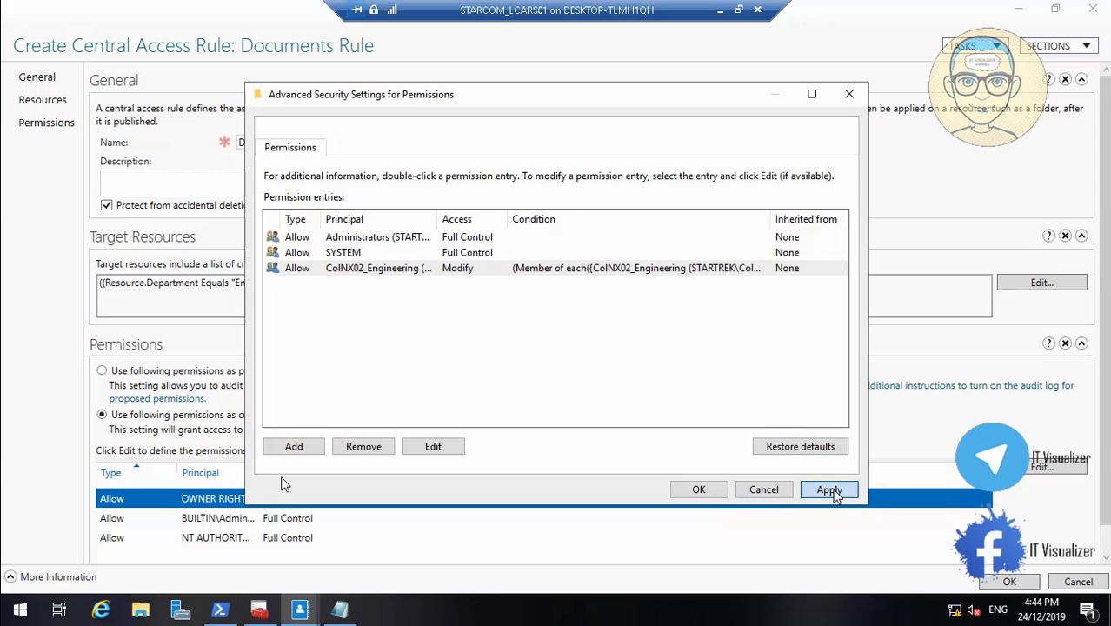
click(692, 490)
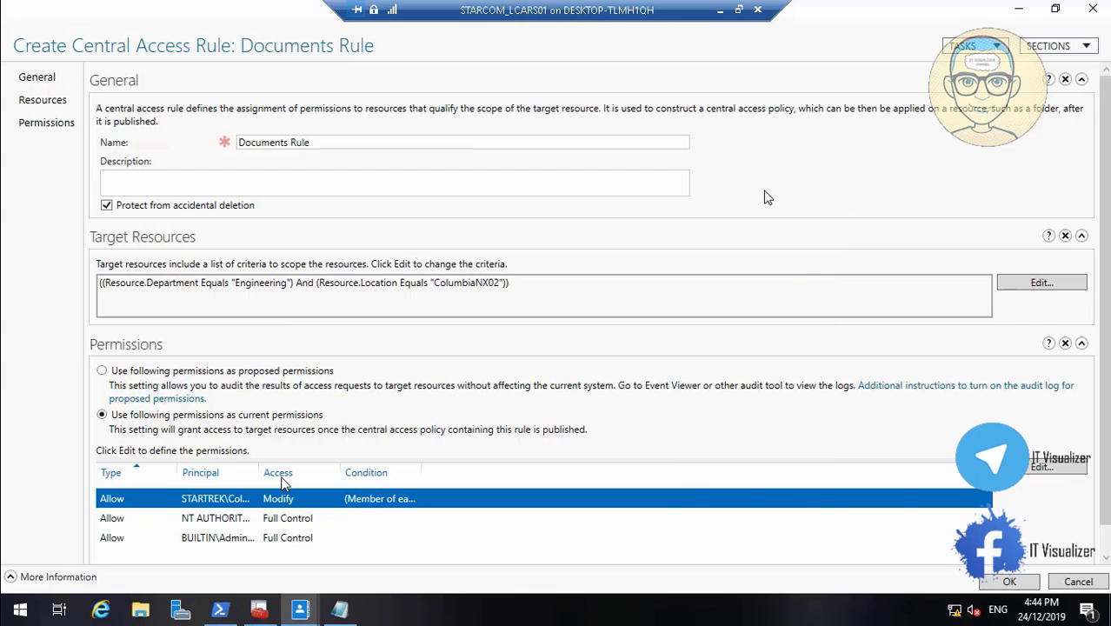
click(738, 10)
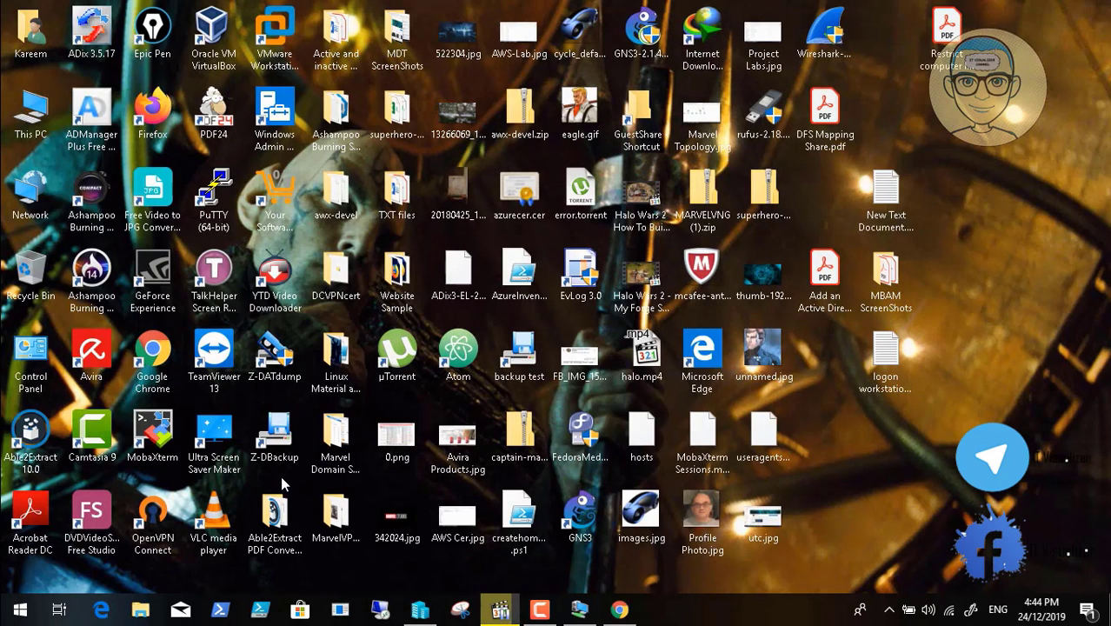
click(540, 609)
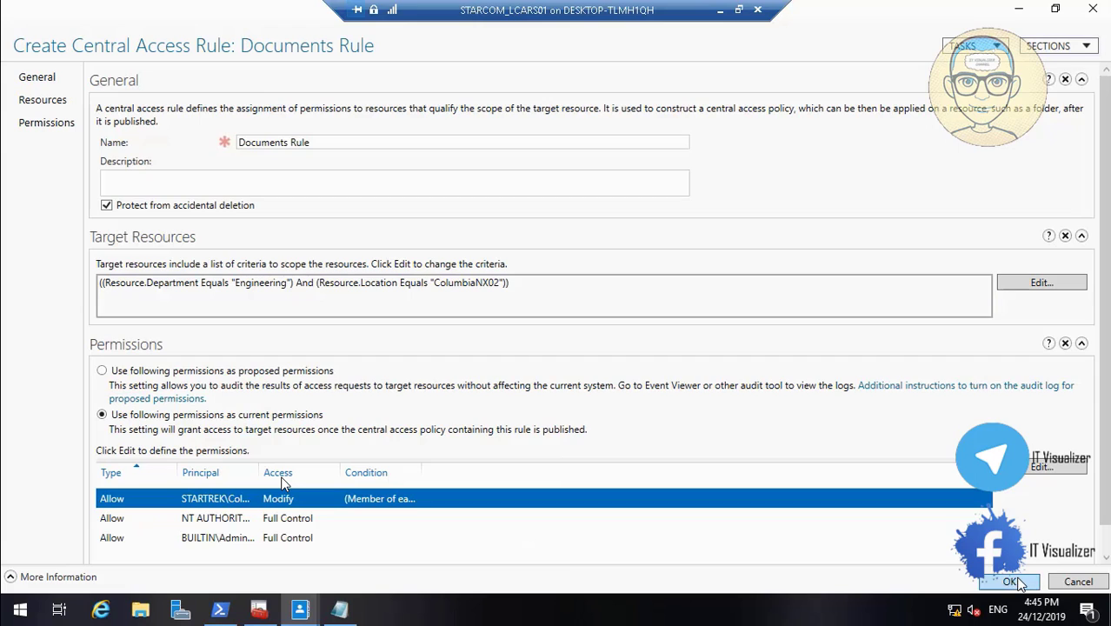
click(1007, 583)
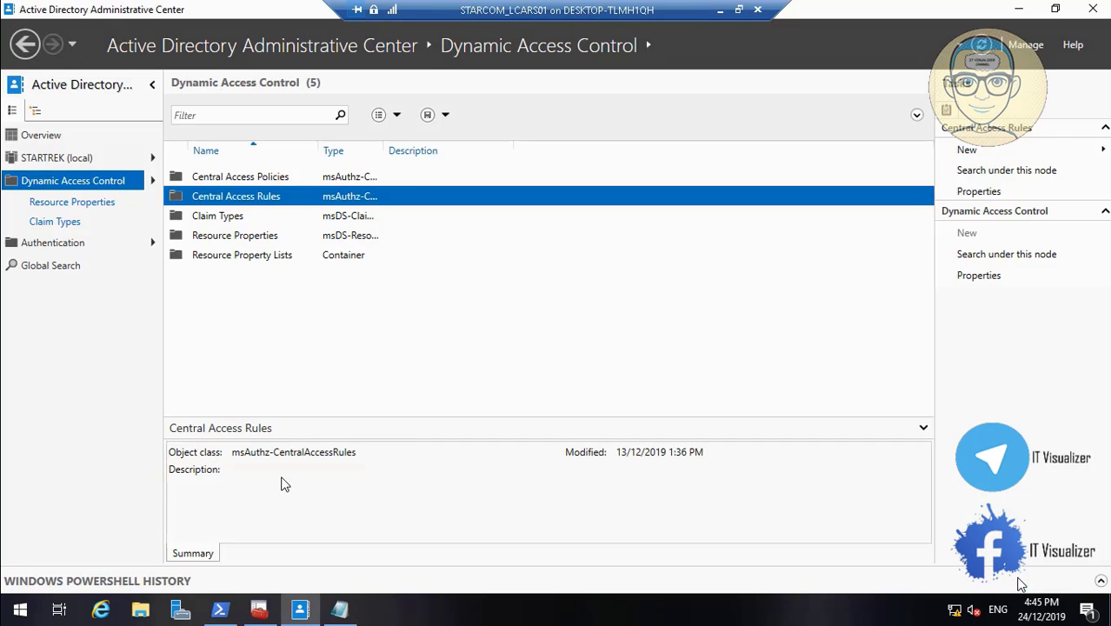
Create a central access policy named Doc Policy with Documents Rule as its member central access rule
click(240, 178)
right_click(240, 179)
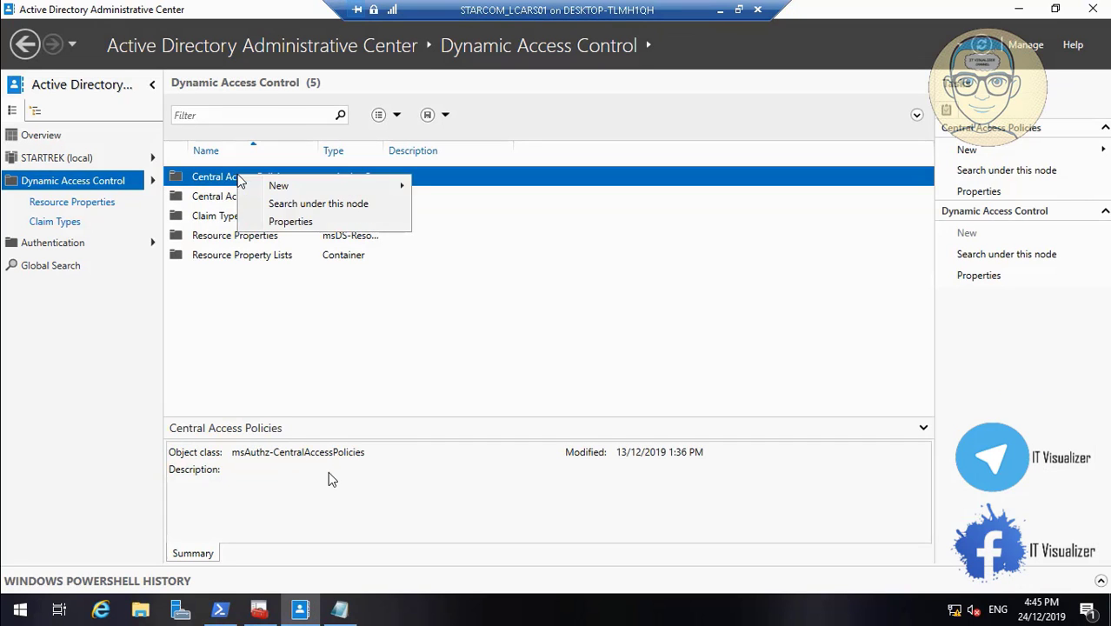
mouse_move(278, 186)
click(490, 199)
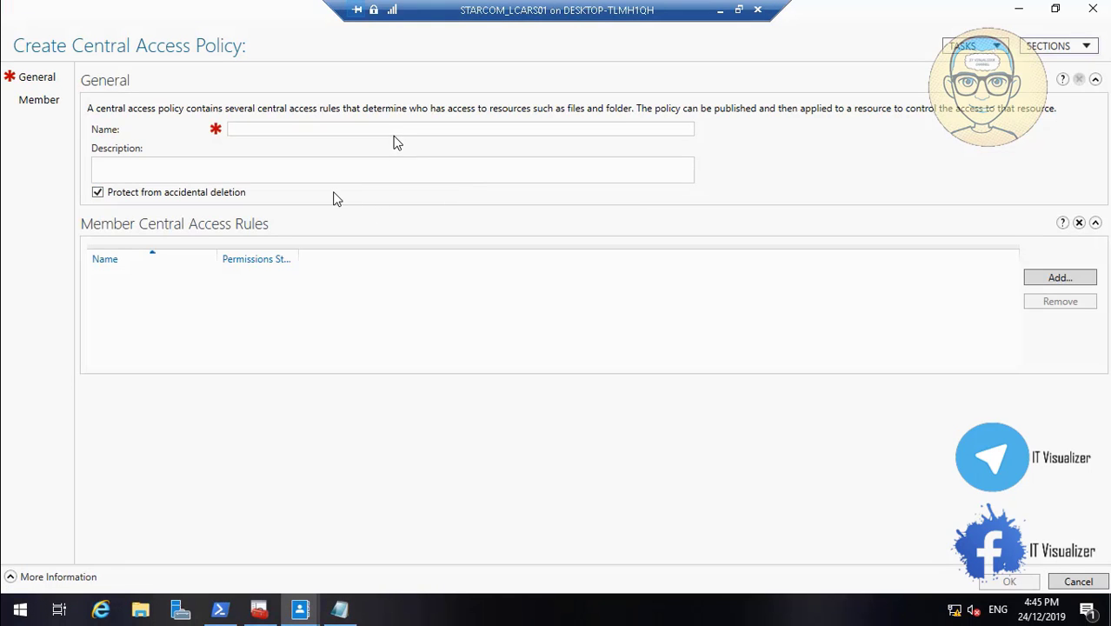
click(390, 129)
text(Dc)
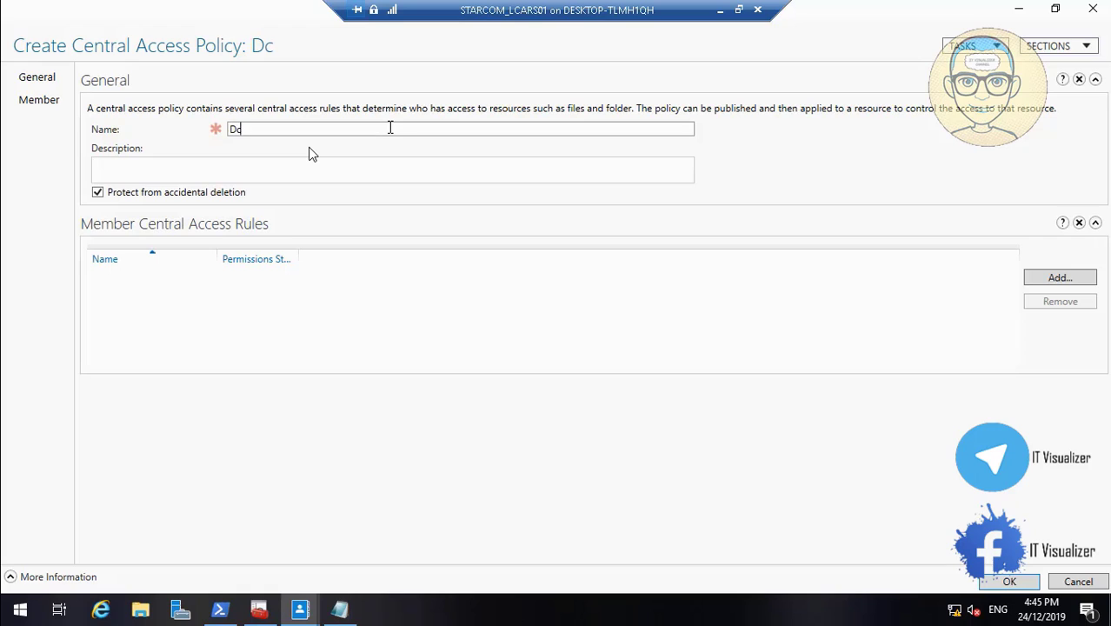
text(o)
key(BackSpace)
text(oc P)
mouse_move(2, 618)
click(11, 594)
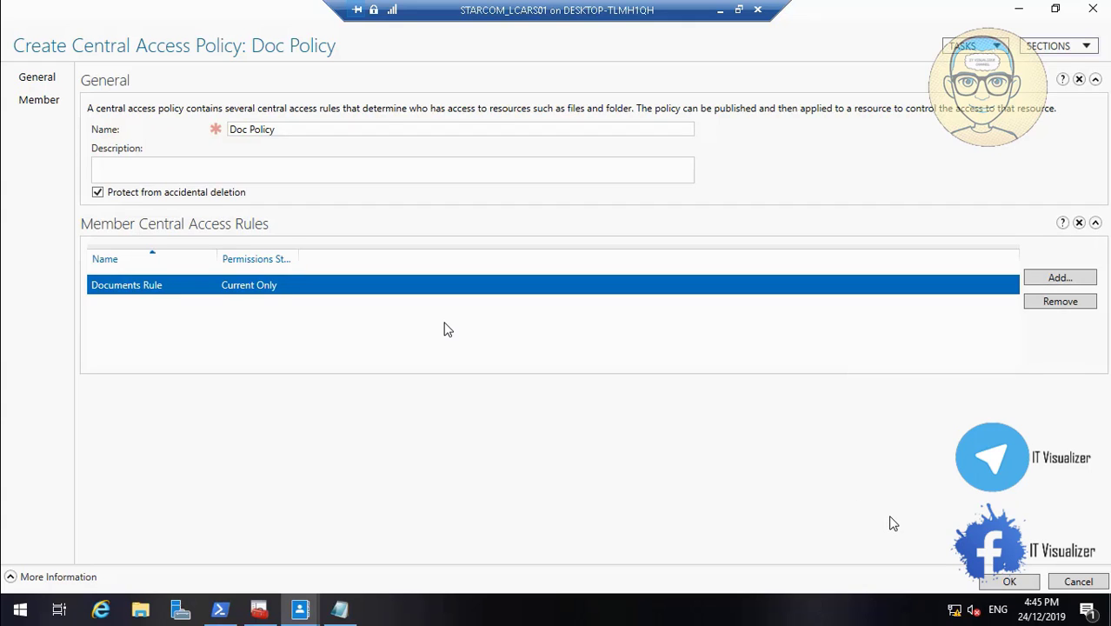
click(1006, 580)
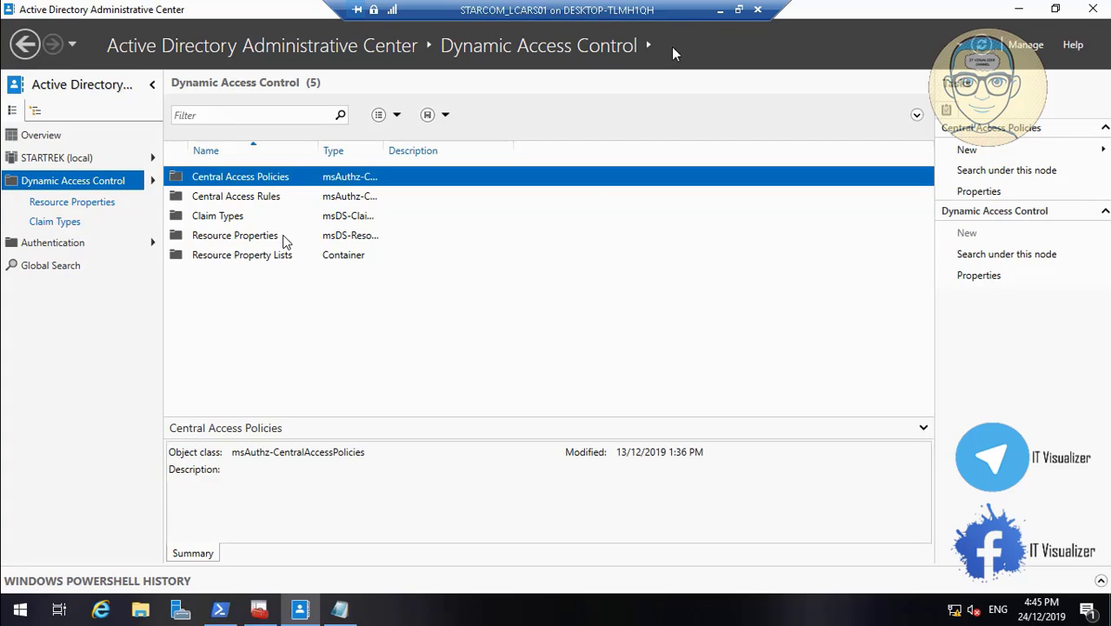
click(717, 11)
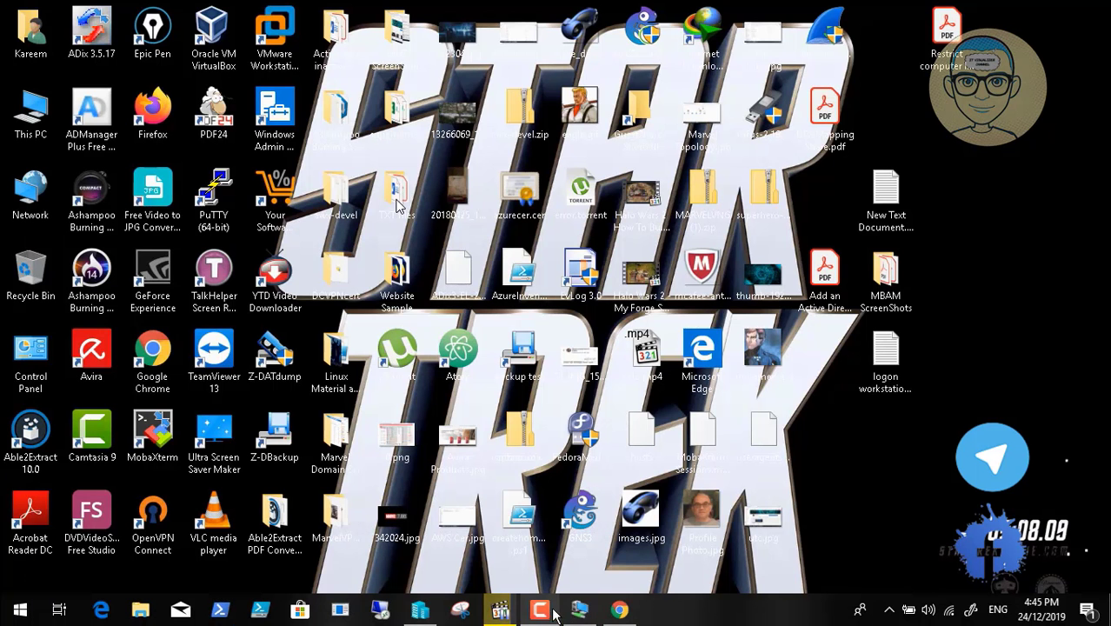
click(546, 613)
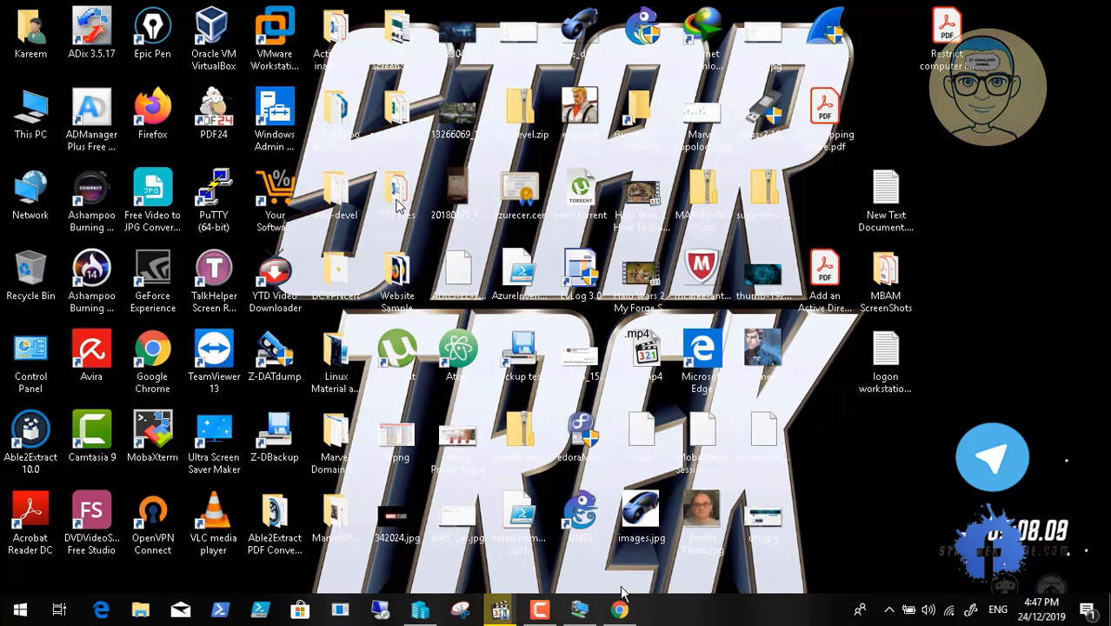
click(581, 610)
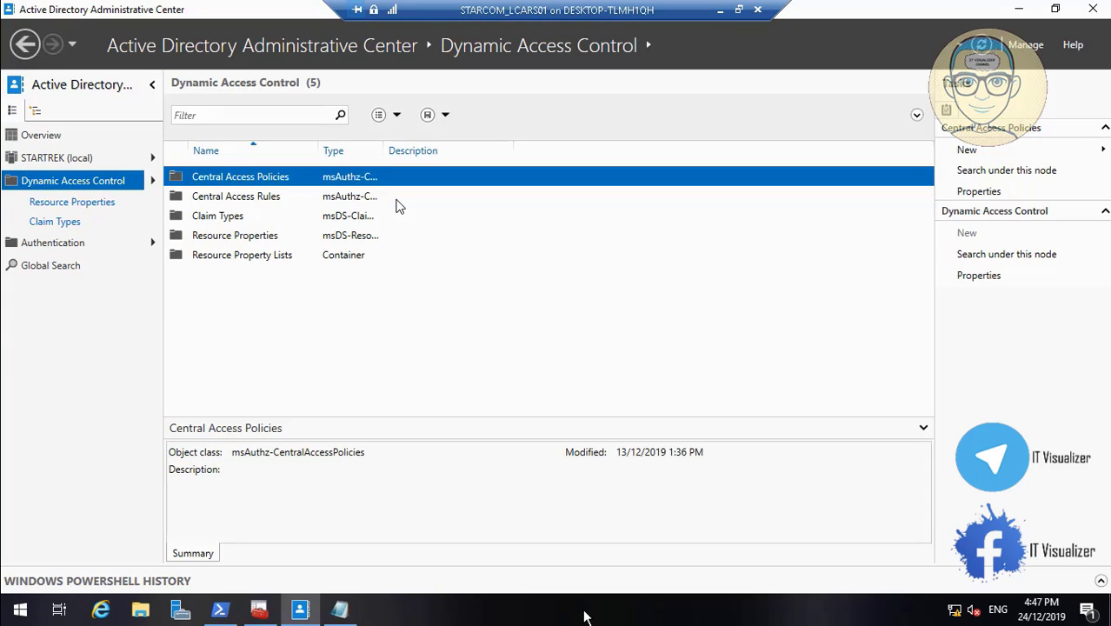
Switch to StarFleet Command Center, open the Default Domain Policy under Group Policy Objects for editing, and enlarge the editor and its tree
click(1018, 8)
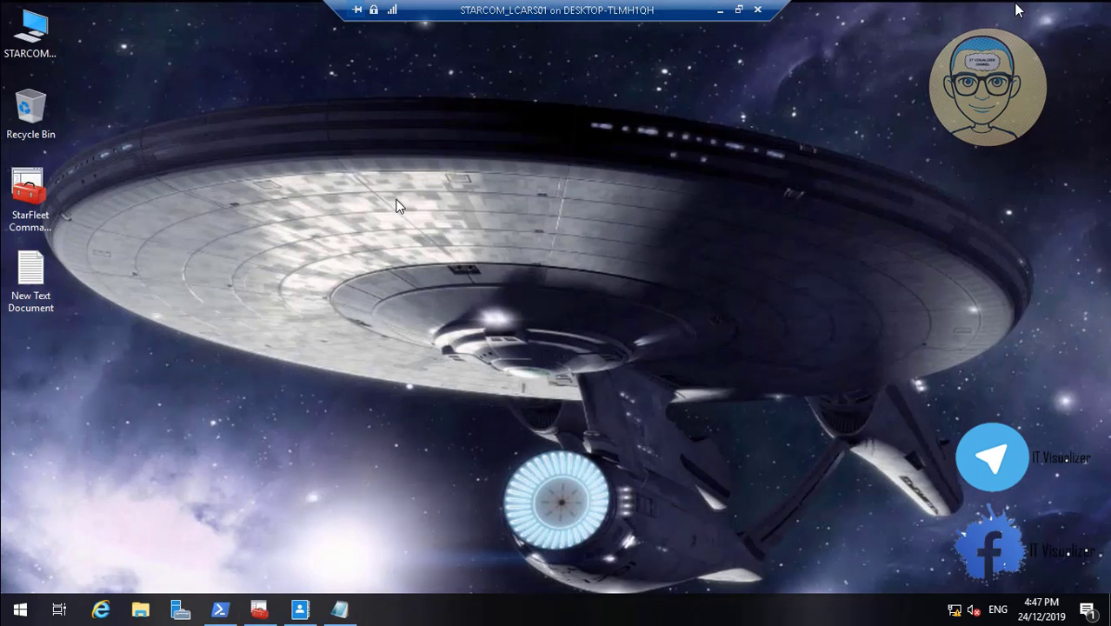
click(259, 609)
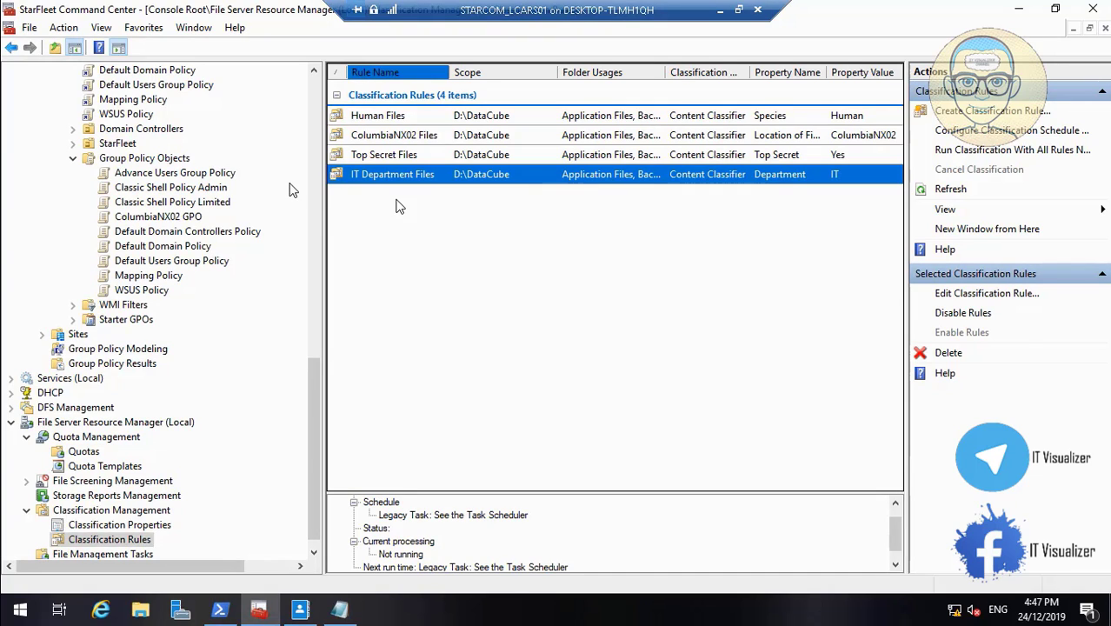
click(315, 93)
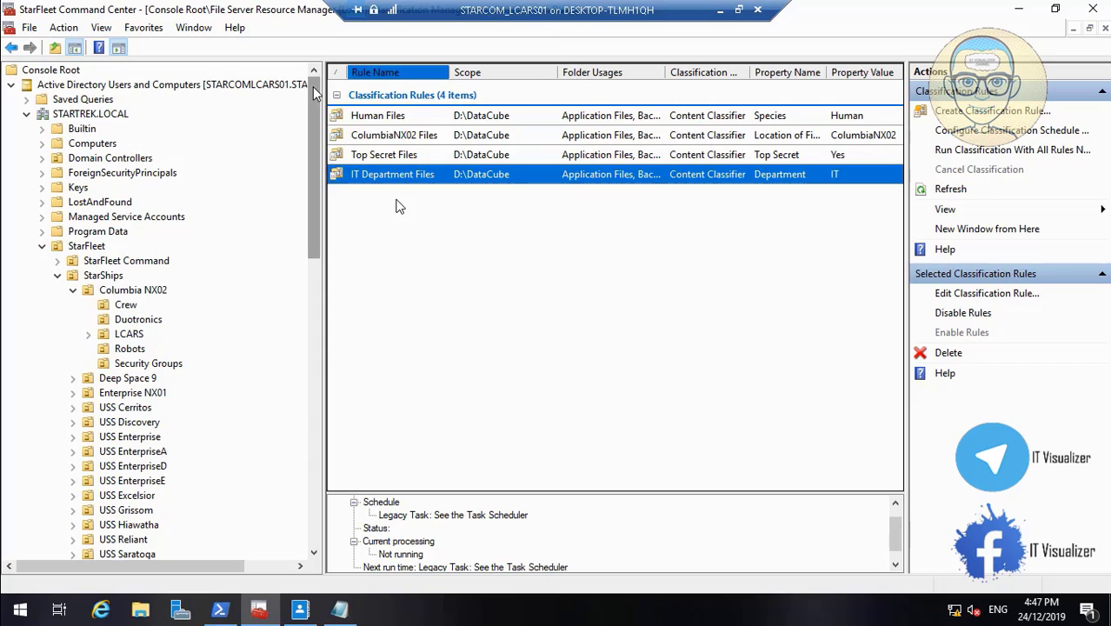
click(314, 498)
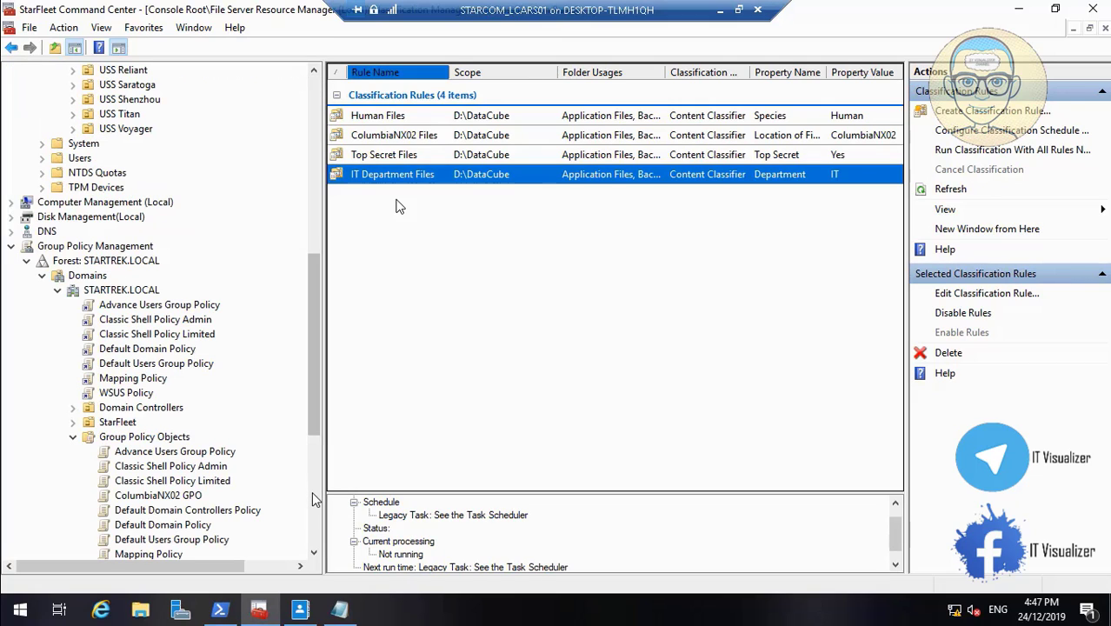
click(315, 554)
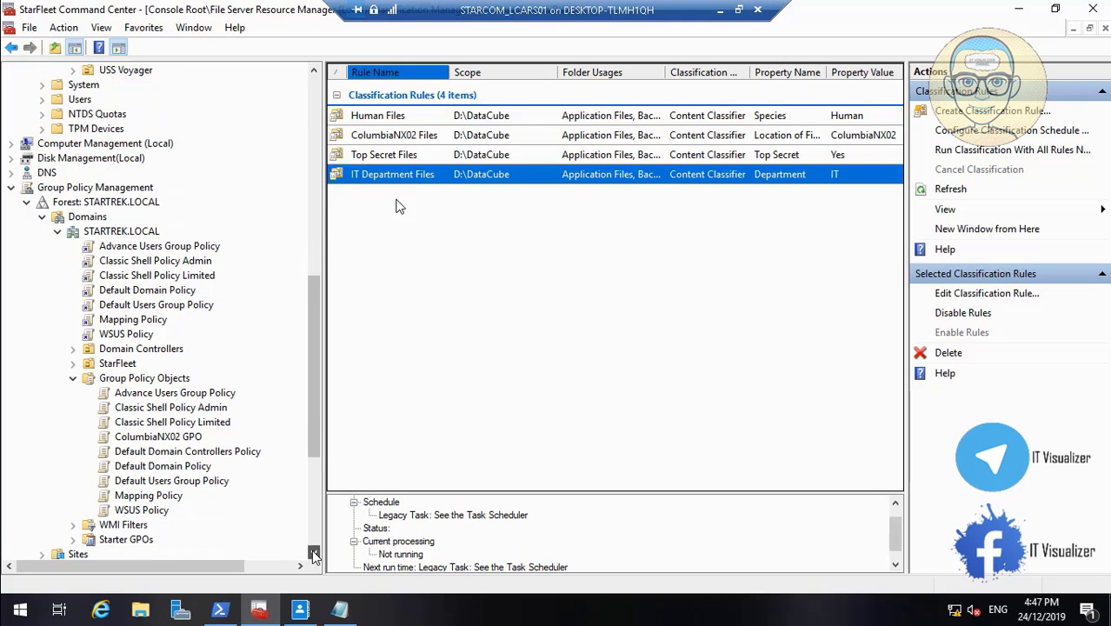
drag(315, 554, 315, 554)
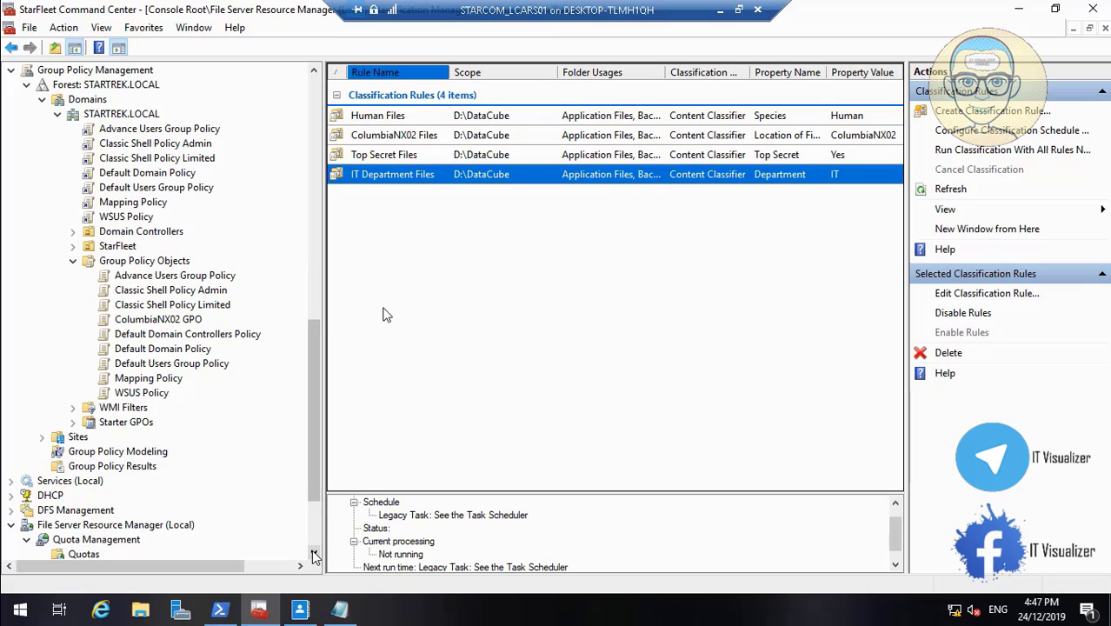
click(193, 349)
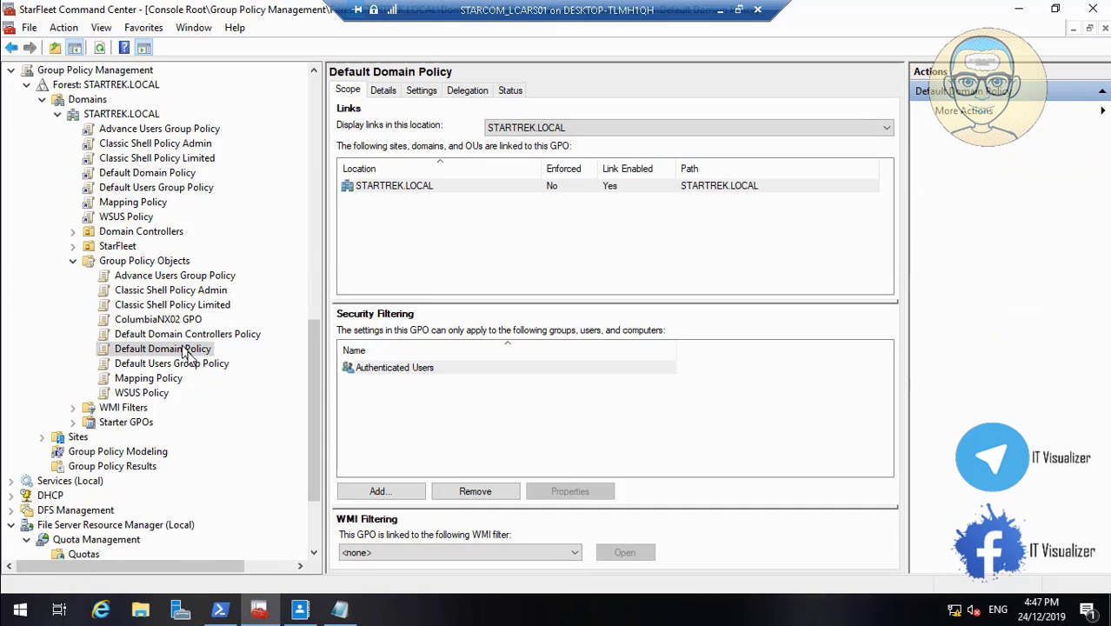
right_click(182, 353)
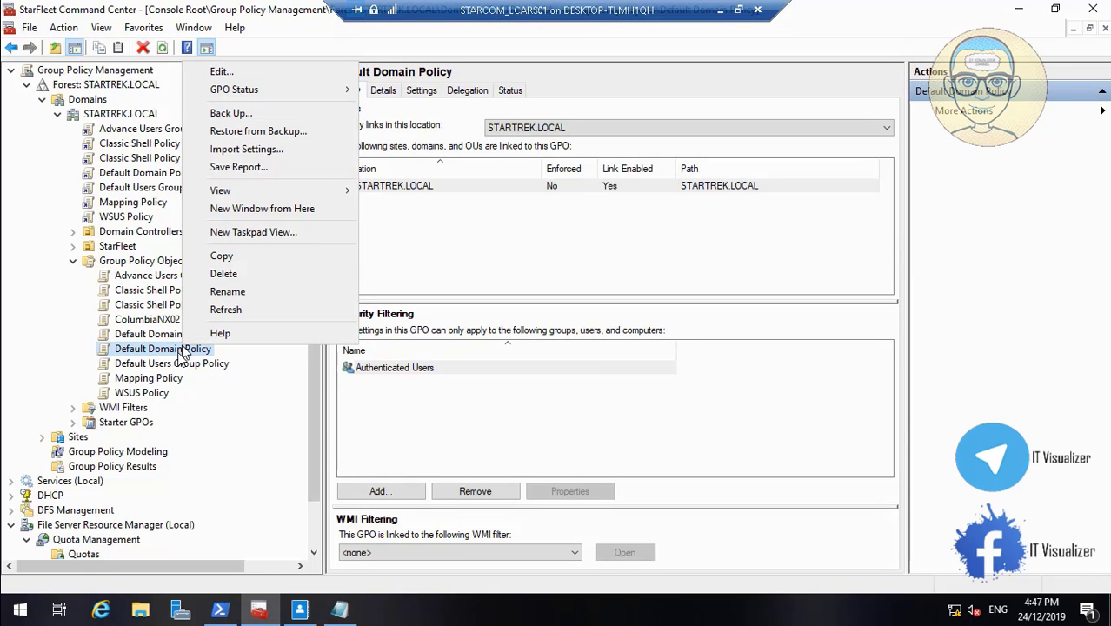
click(258, 77)
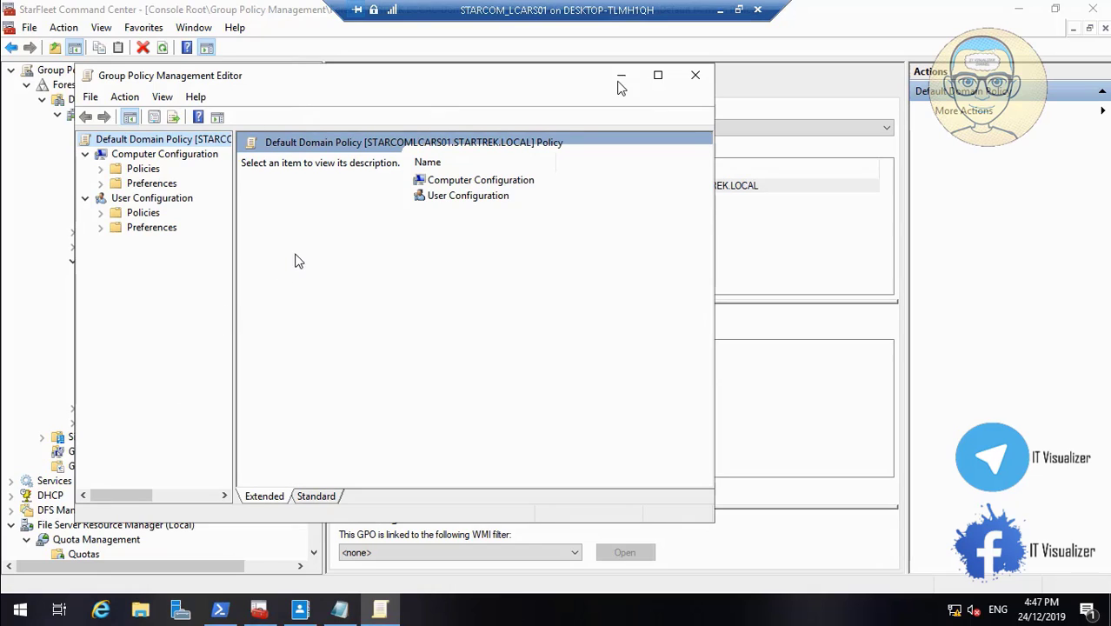
click(658, 76)
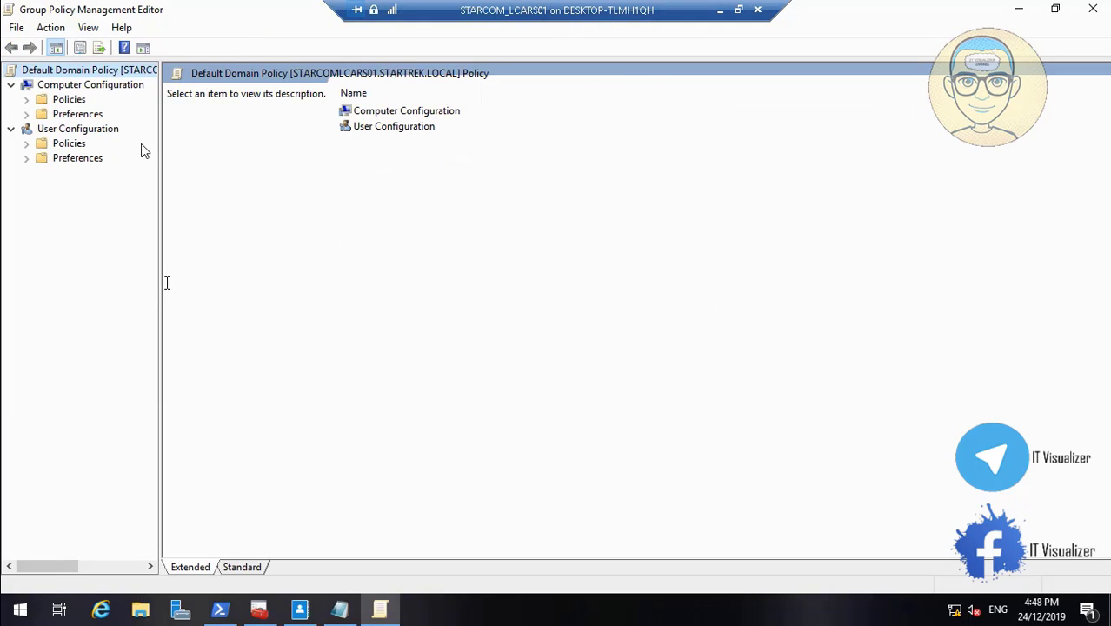
drag(162, 284, 224, 280)
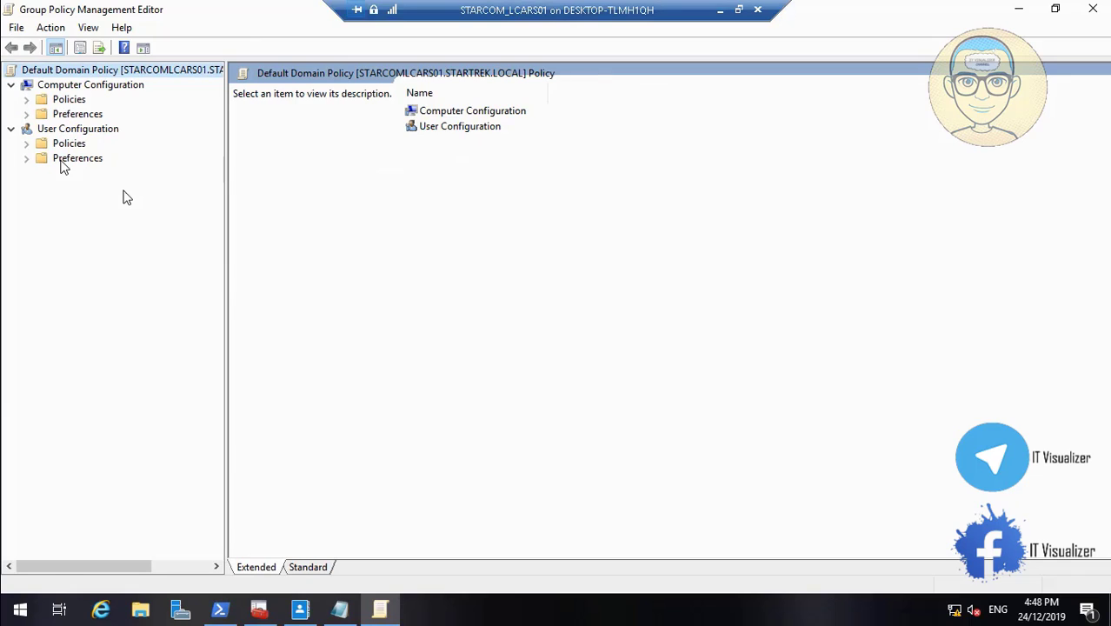
Add Doc Policy to the applicable central access policies under Computer Configuration, Windows Settings, Security Settings, File System
mouse_move(45, 620)
click(13, 594)
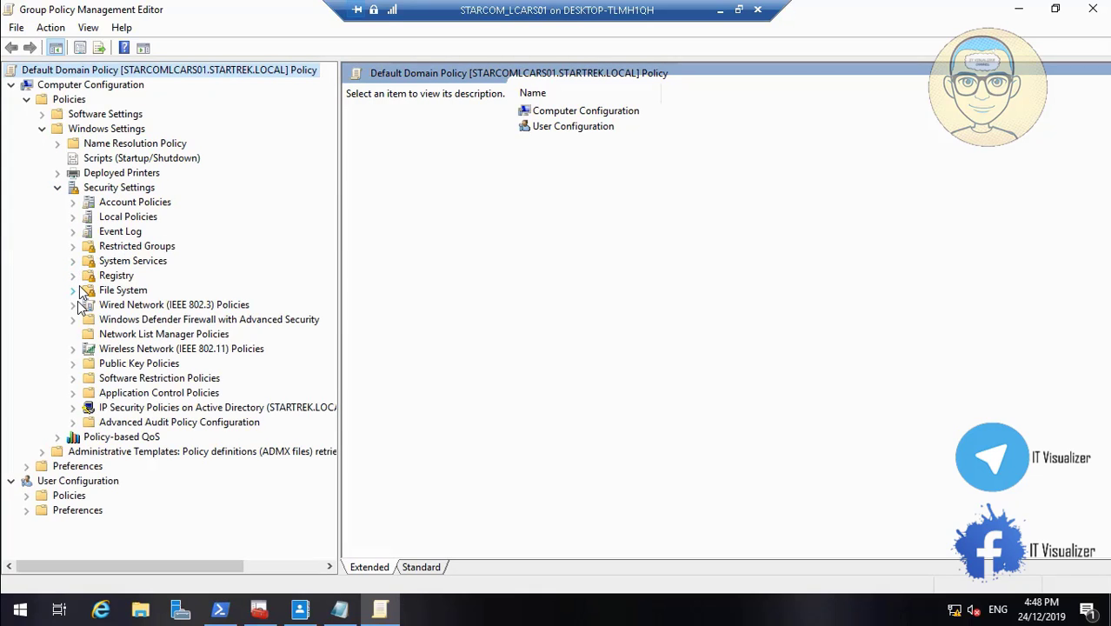
click(73, 290)
click(131, 305)
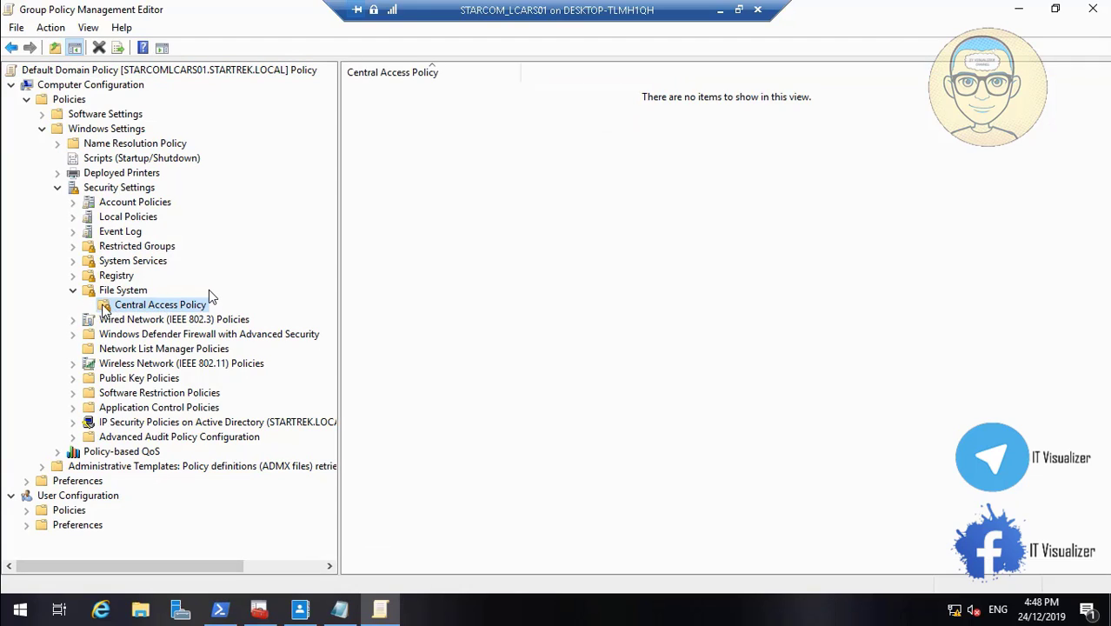
right_click(139, 306)
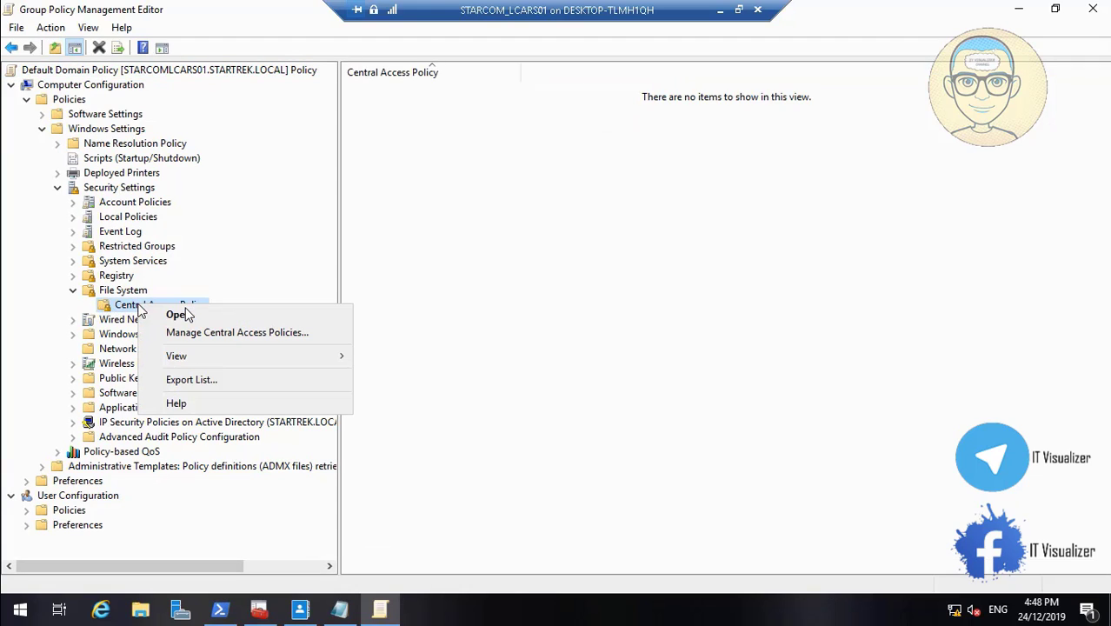
click(224, 331)
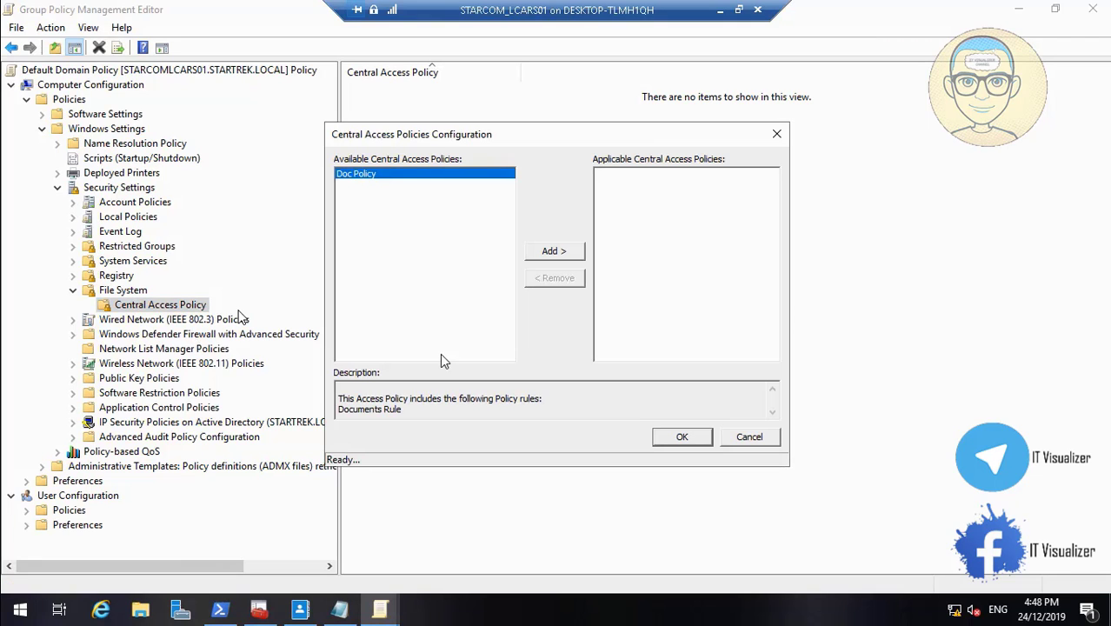
click(563, 251)
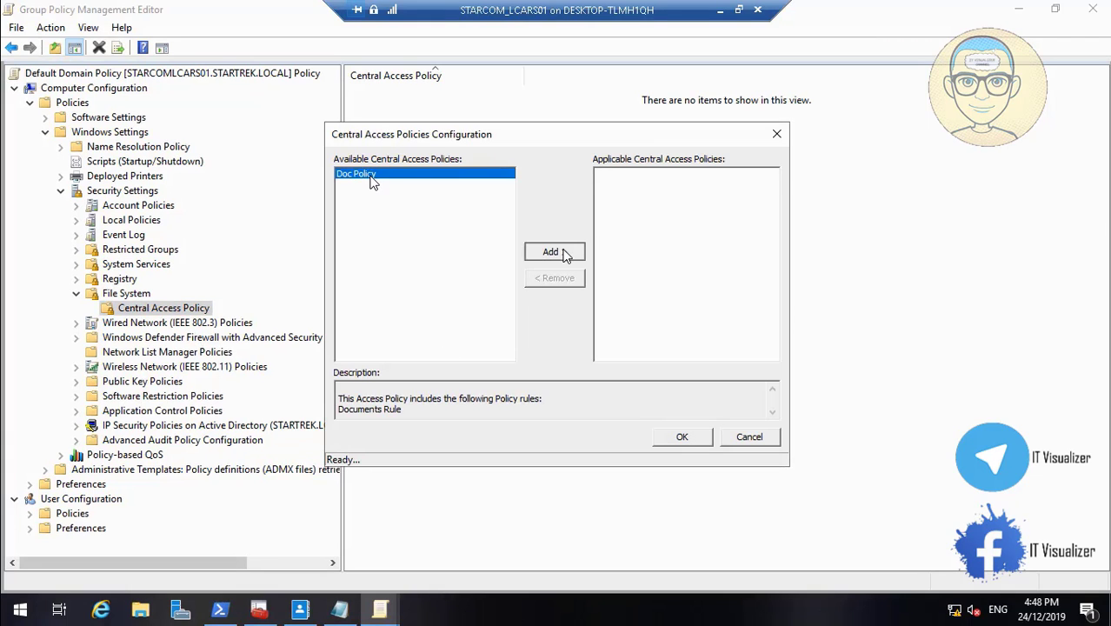
click(696, 439)
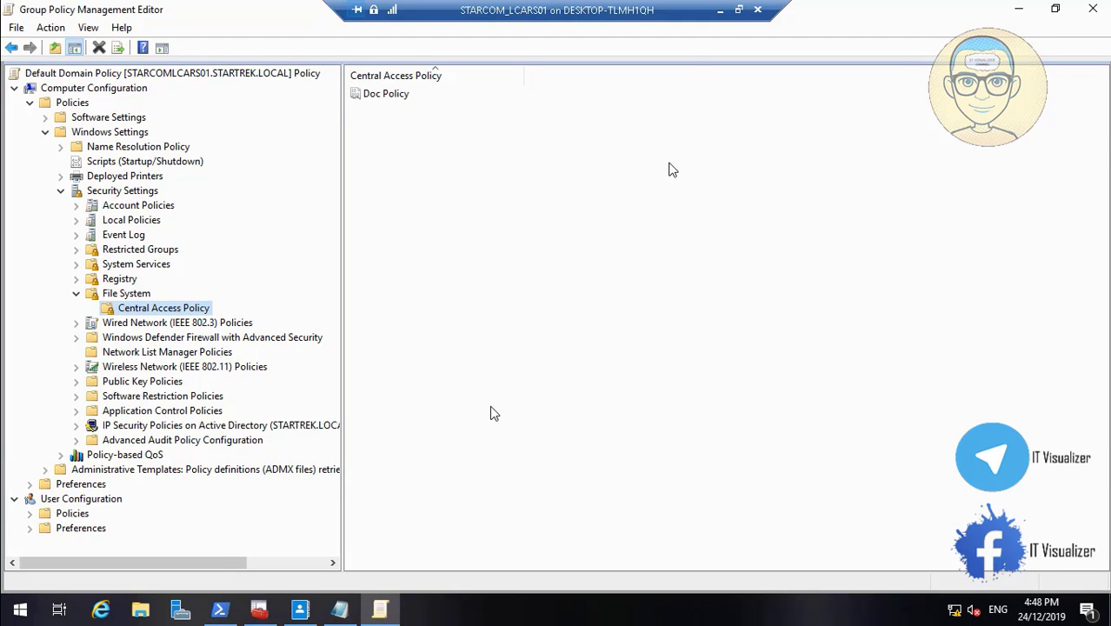
click(720, 10)
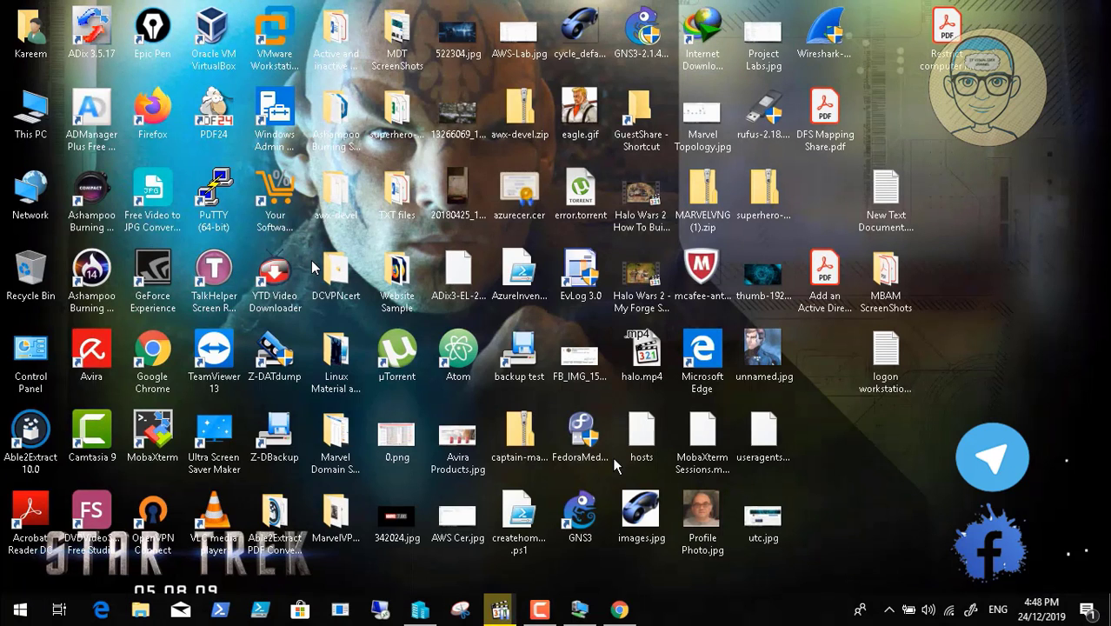
click(539, 609)
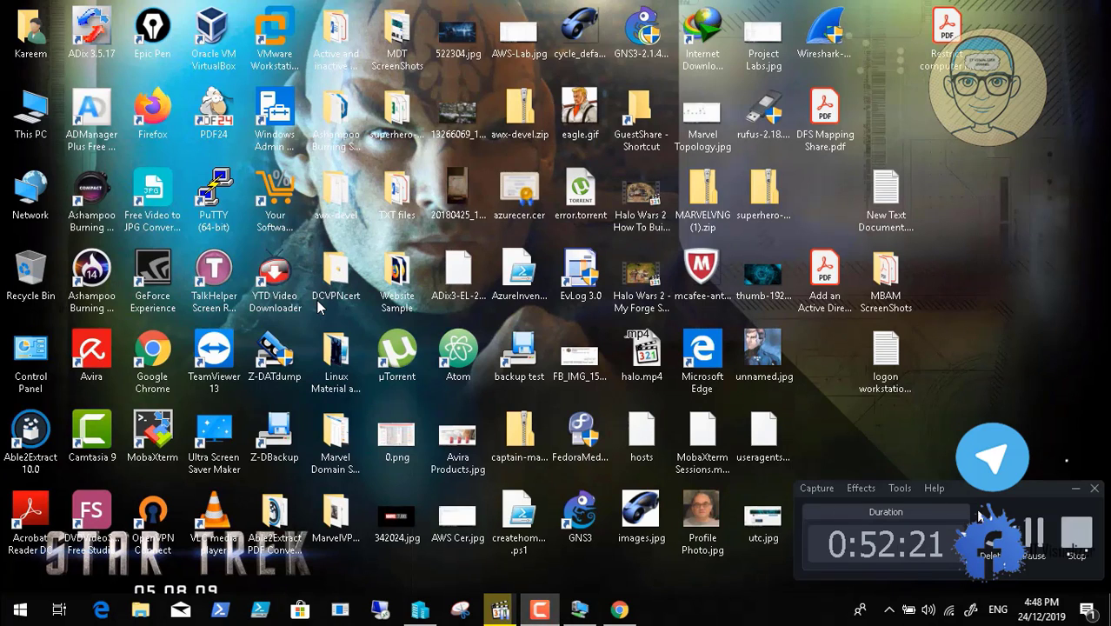
click(1034, 534)
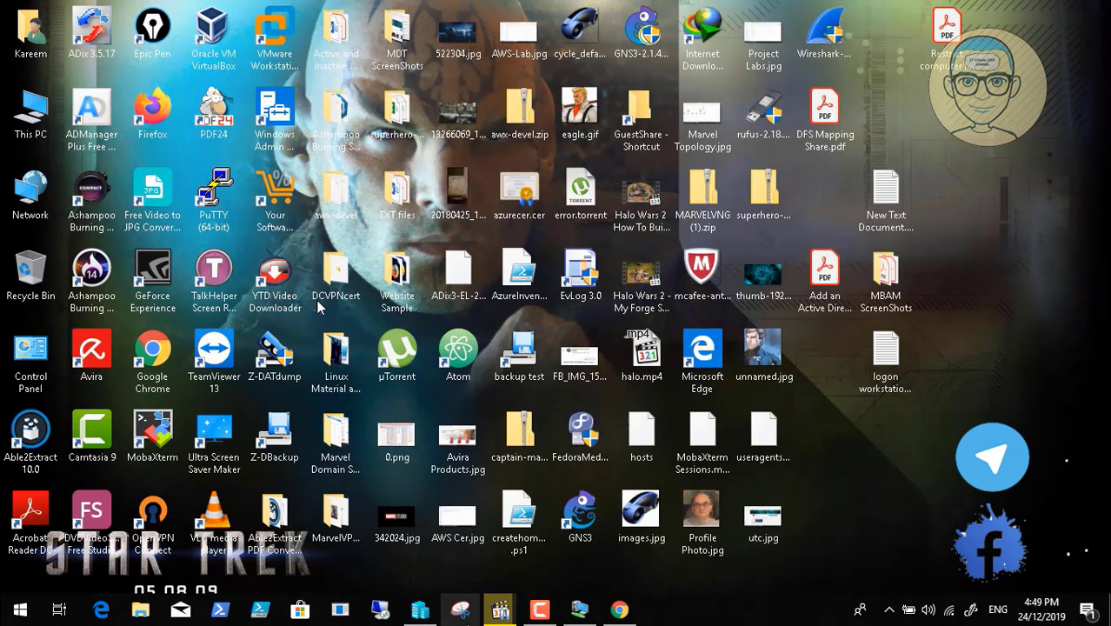
click(578, 612)
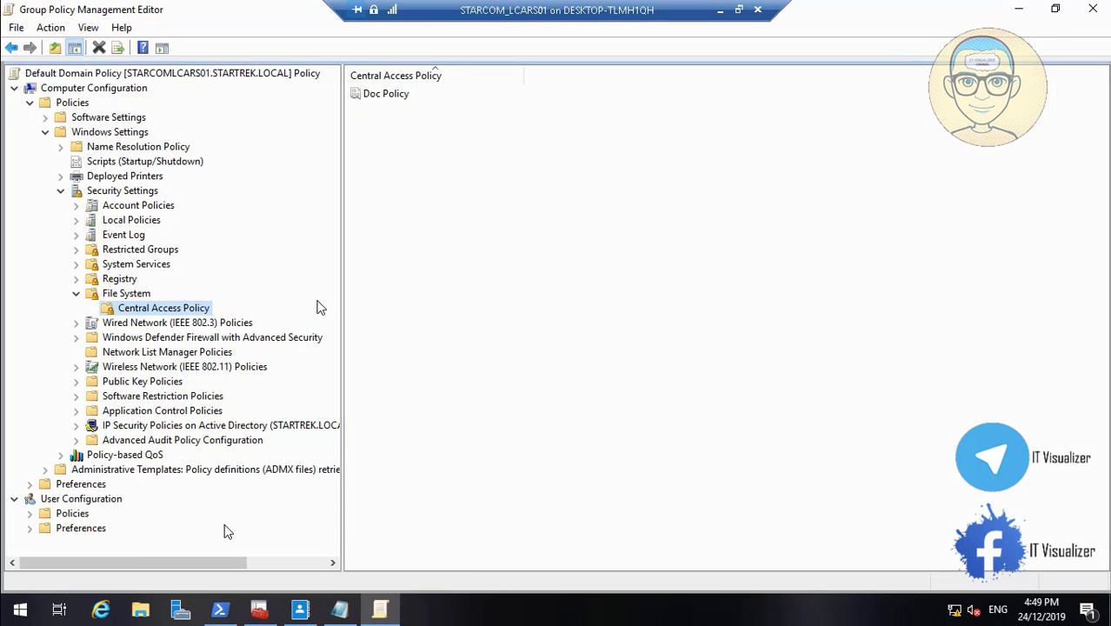
Minimize the Group Policy editor and the management console, and close the PowerShell window
click(1019, 11)
click(1018, 10)
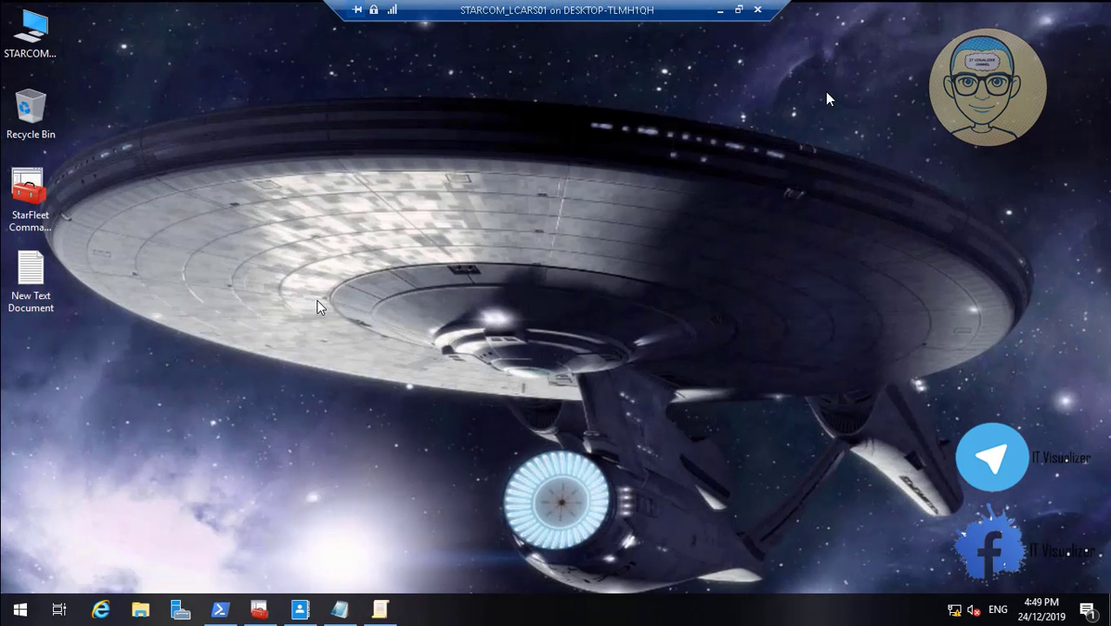
click(219, 608)
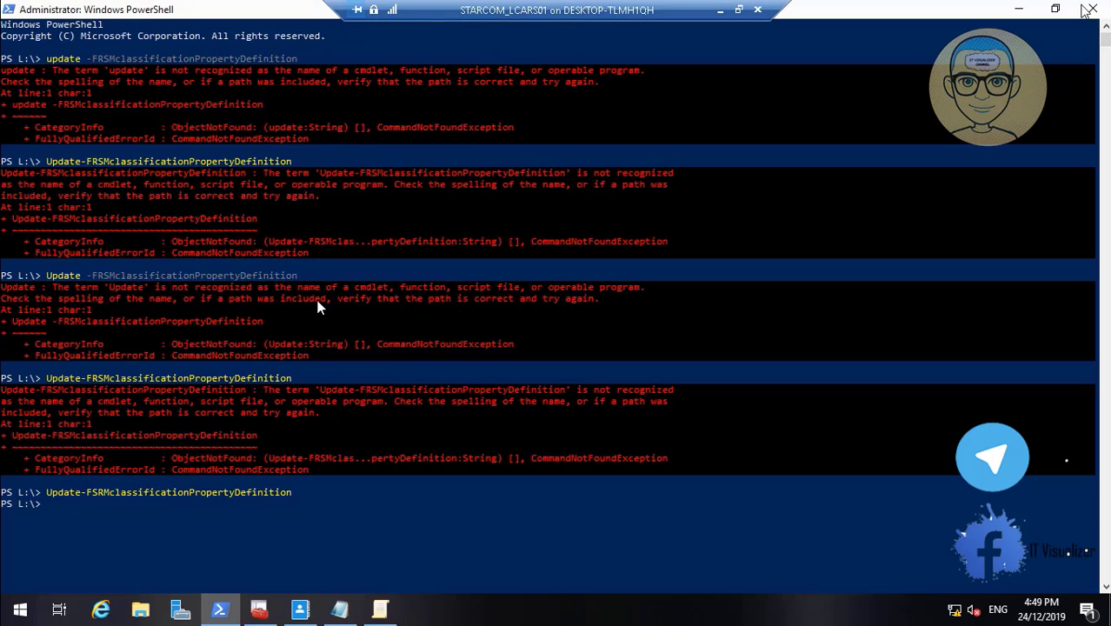
click(1089, 9)
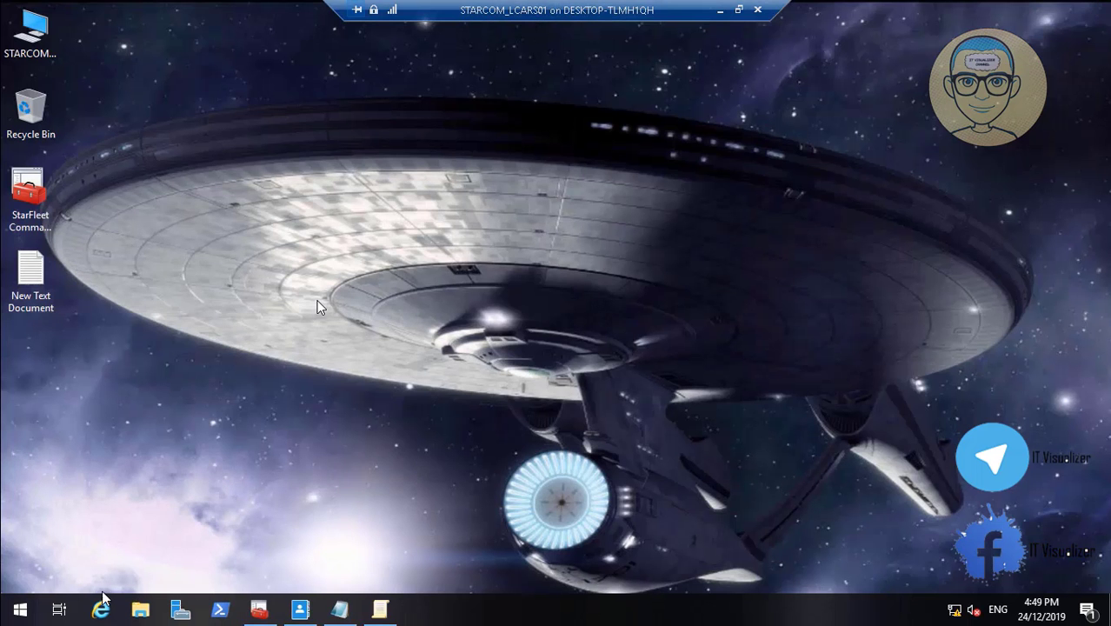
Open a command prompt from Run and force a Group Policy refresh with gpupdate /force
right_click(19, 614)
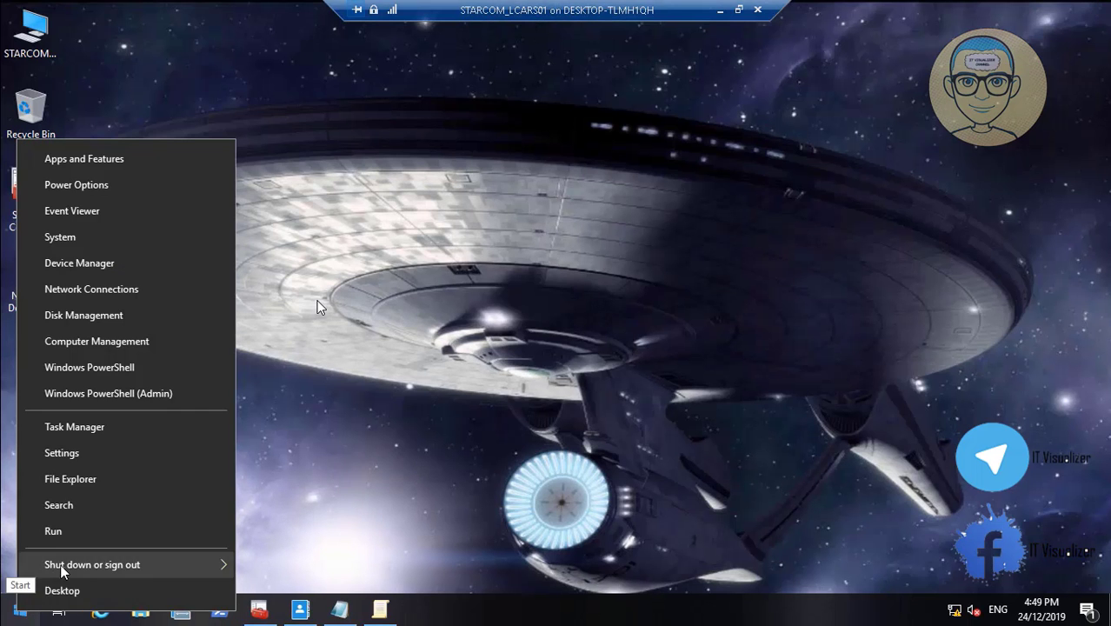
click(85, 534)
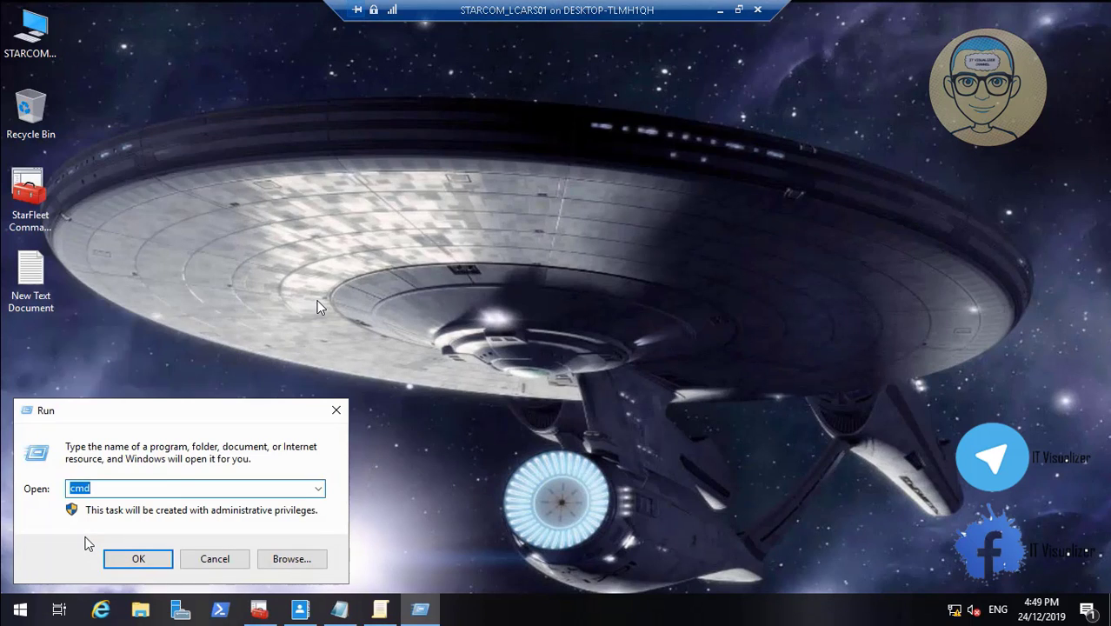
key(Return)
text(gp)
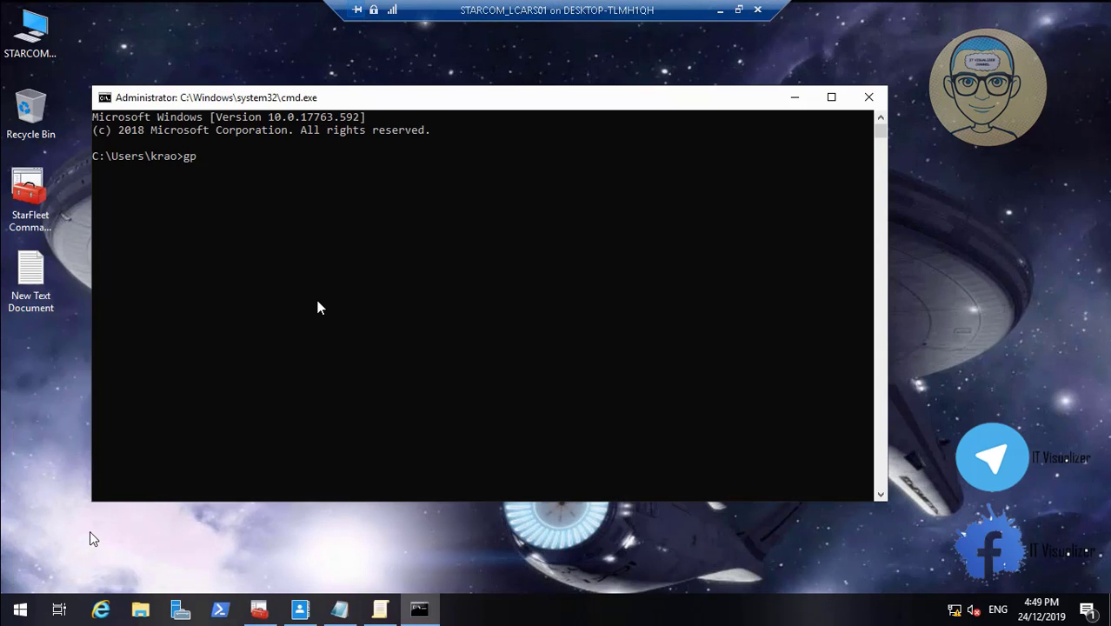
text(update /force)
key(Return)
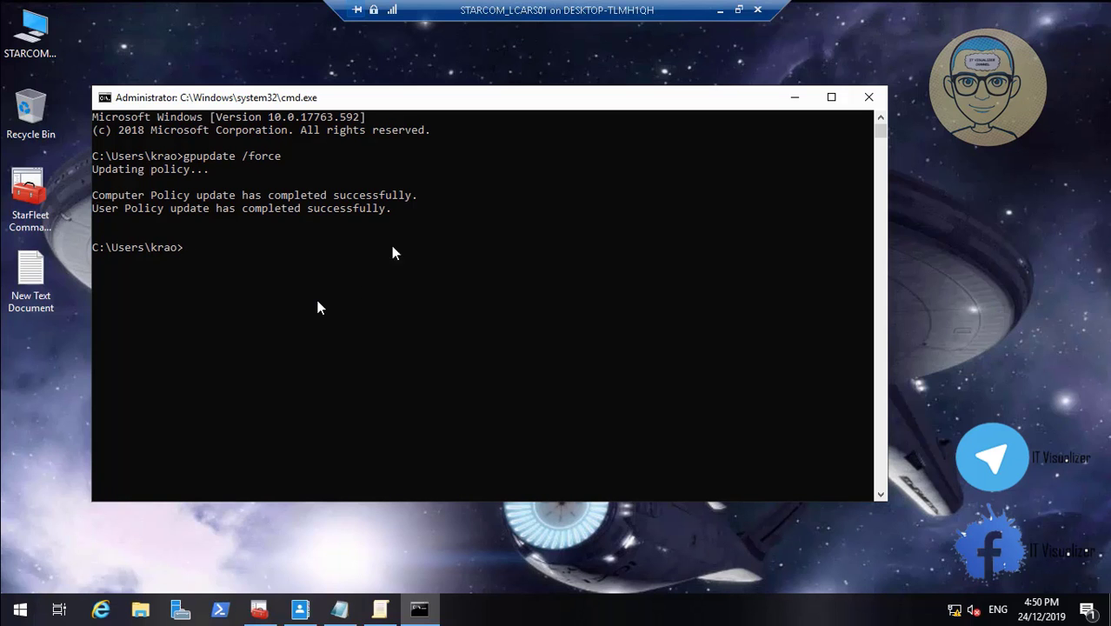
click(720, 10)
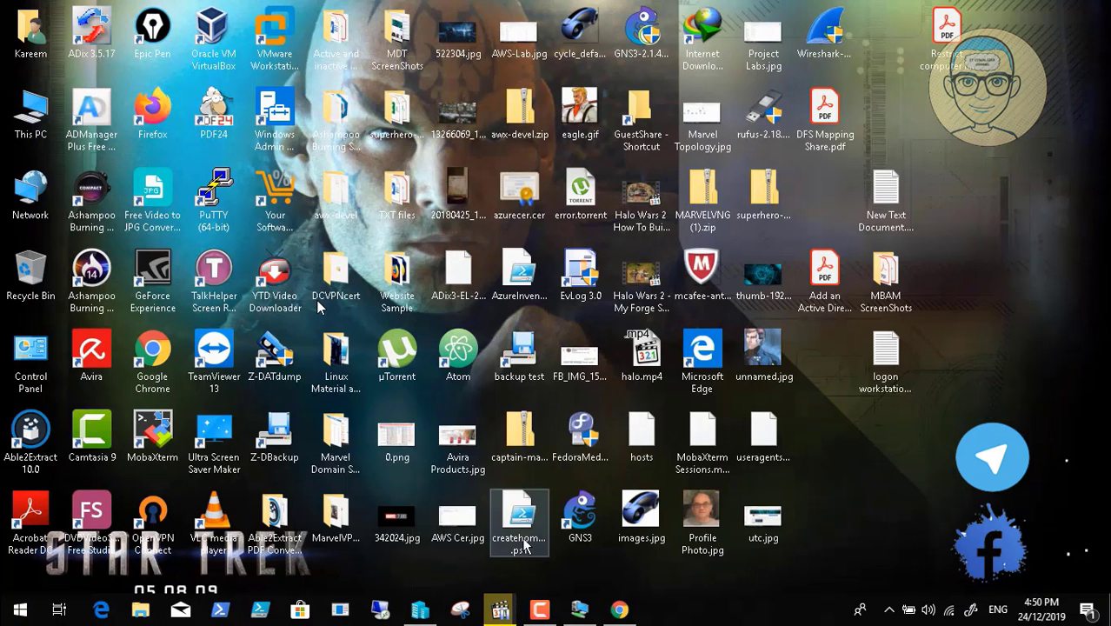
click(539, 609)
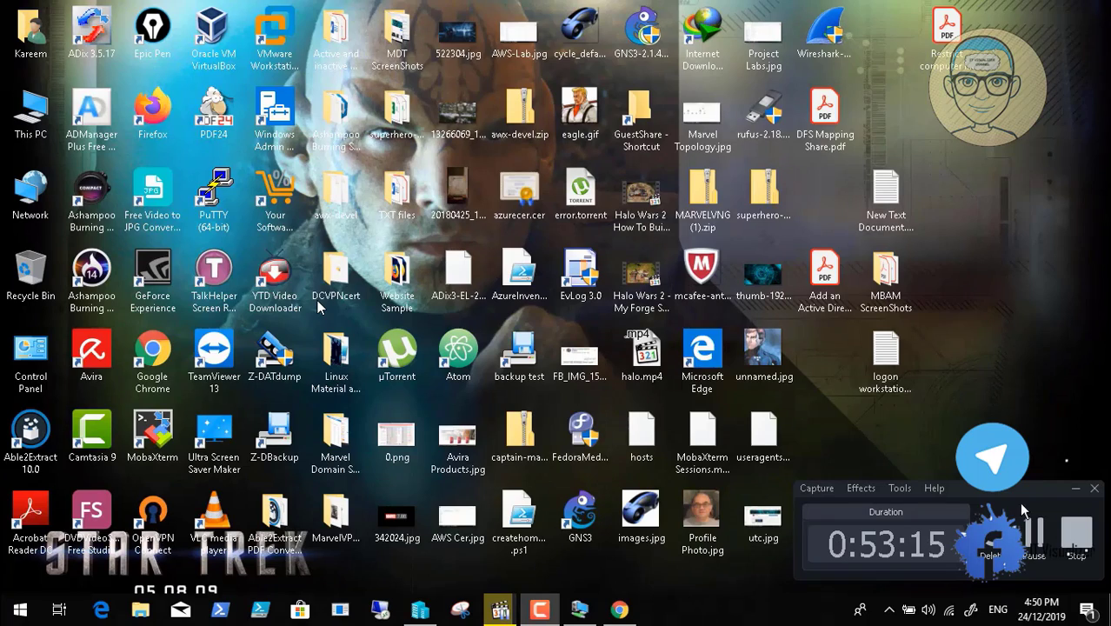
click(1034, 532)
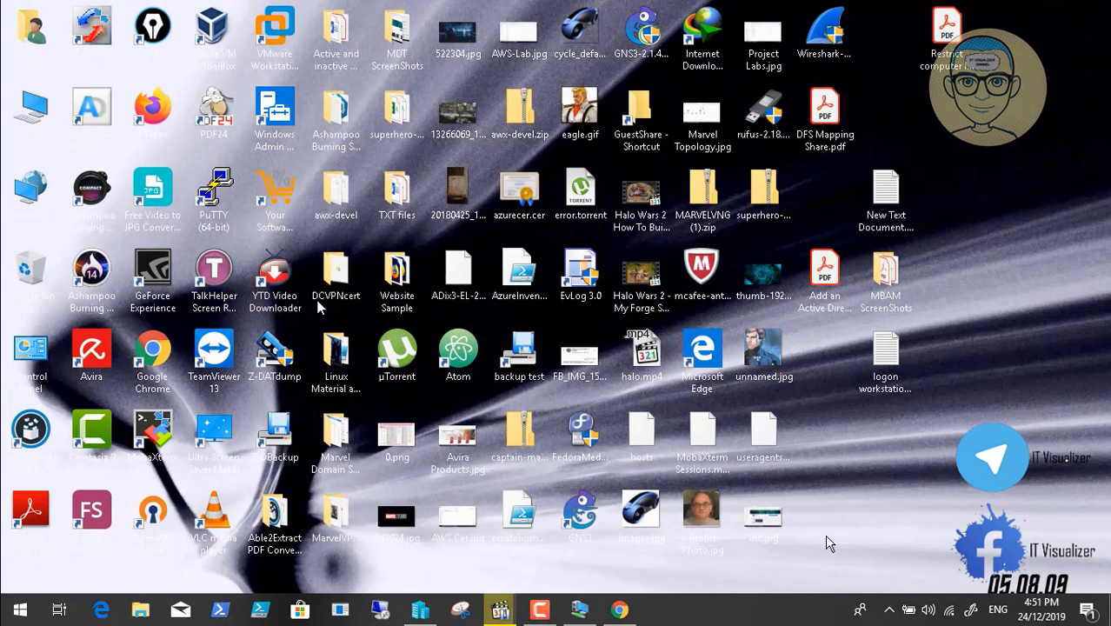
click(580, 609)
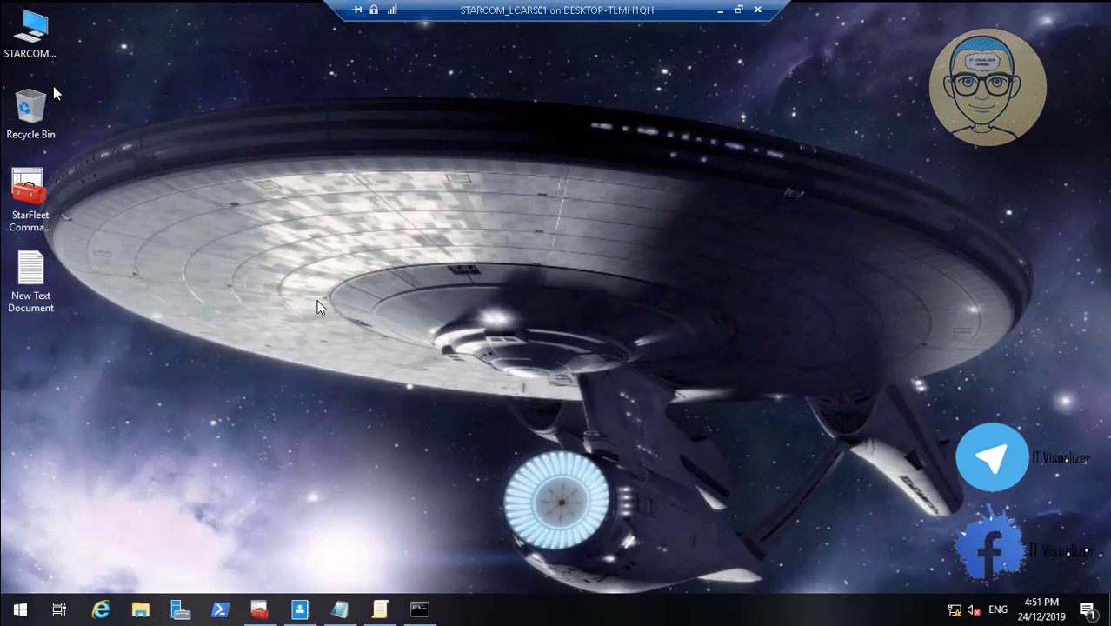
Browse the server's Local Disk (D:) in File Explorer and open the DataCube folder
double_click(30, 31)
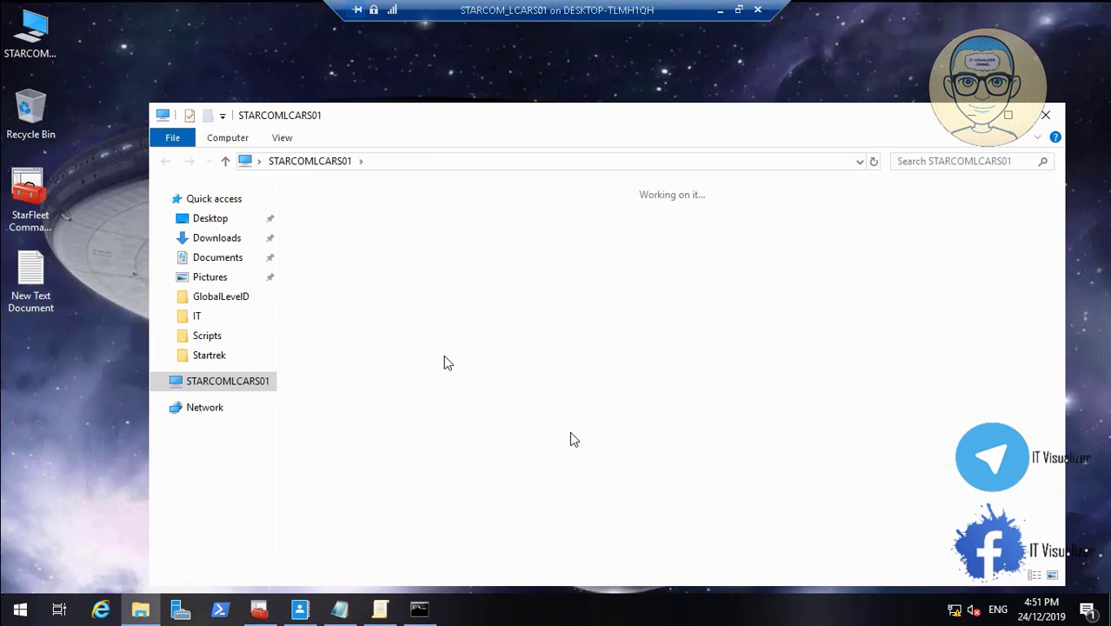
double_click(734, 391)
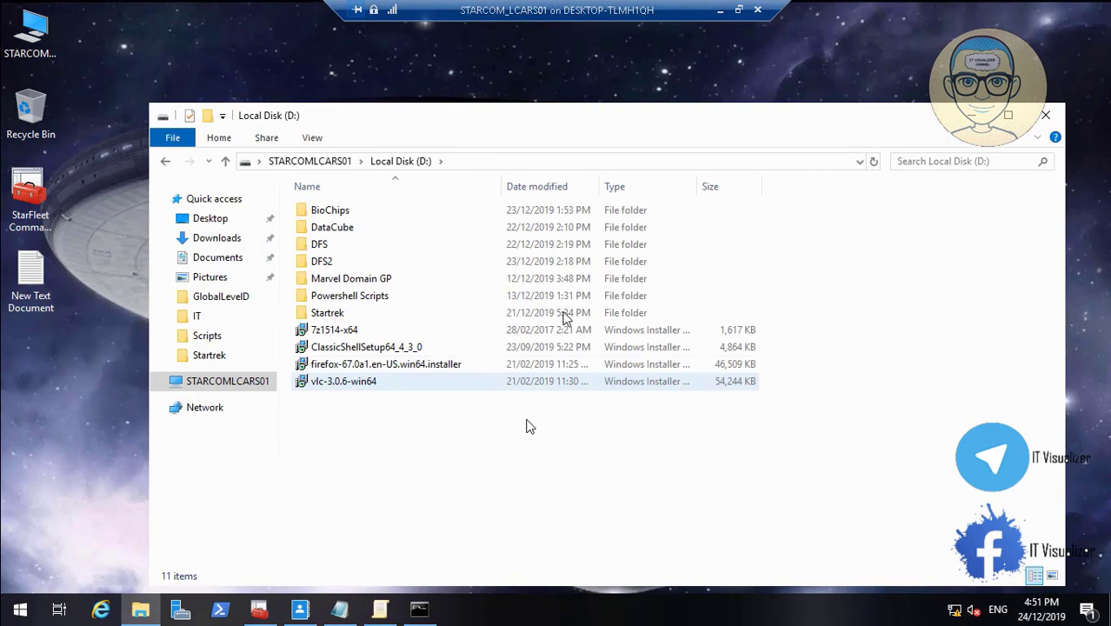
double_click(350, 230)
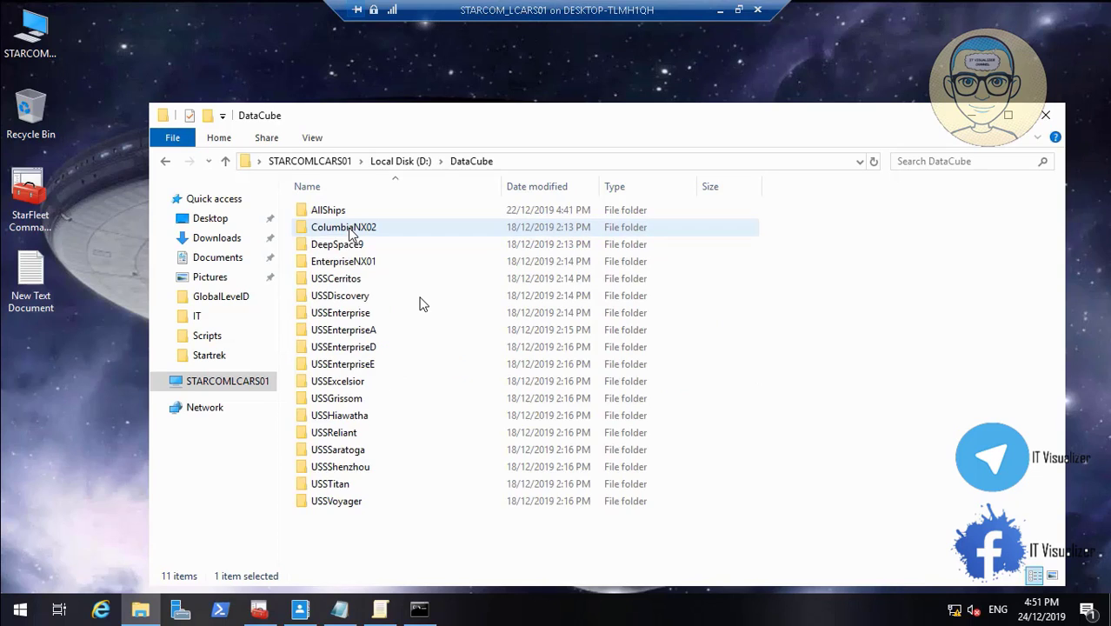
Open the ColumbiaNX02 folder and display the properties of its Engineering subfolder
click(329, 232)
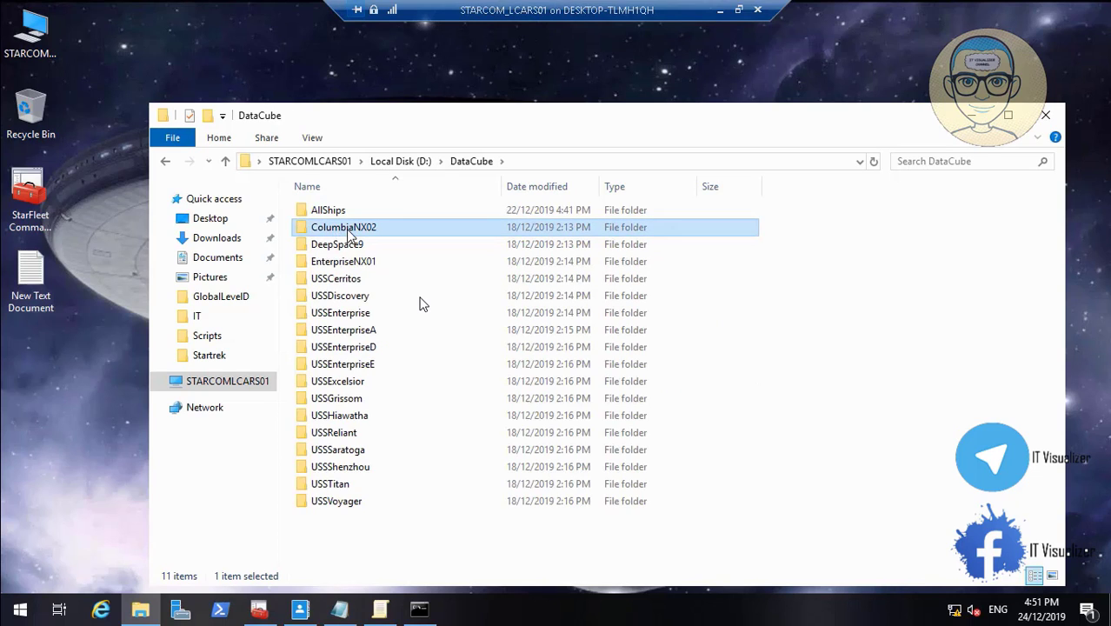
double_click(345, 231)
right_click(339, 216)
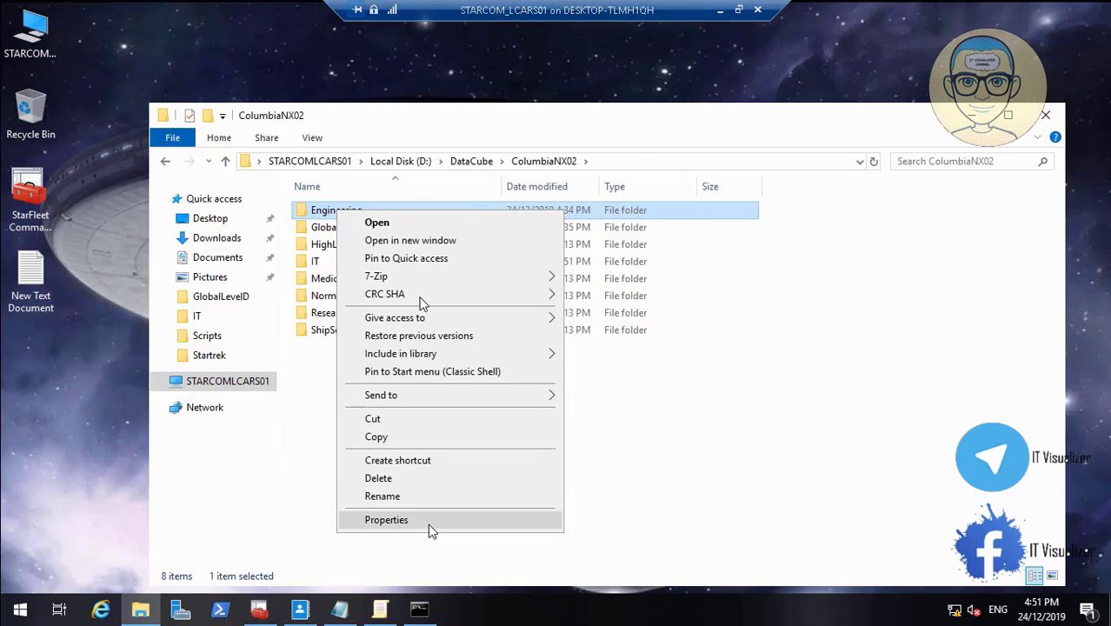
click(428, 524)
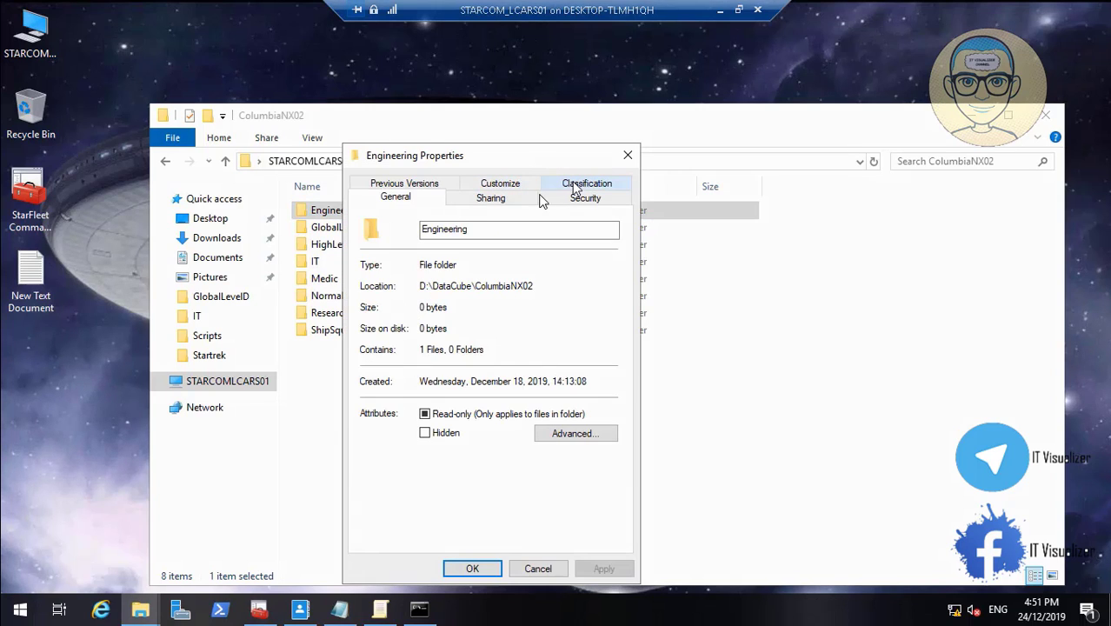
mouse_move(633, 620)
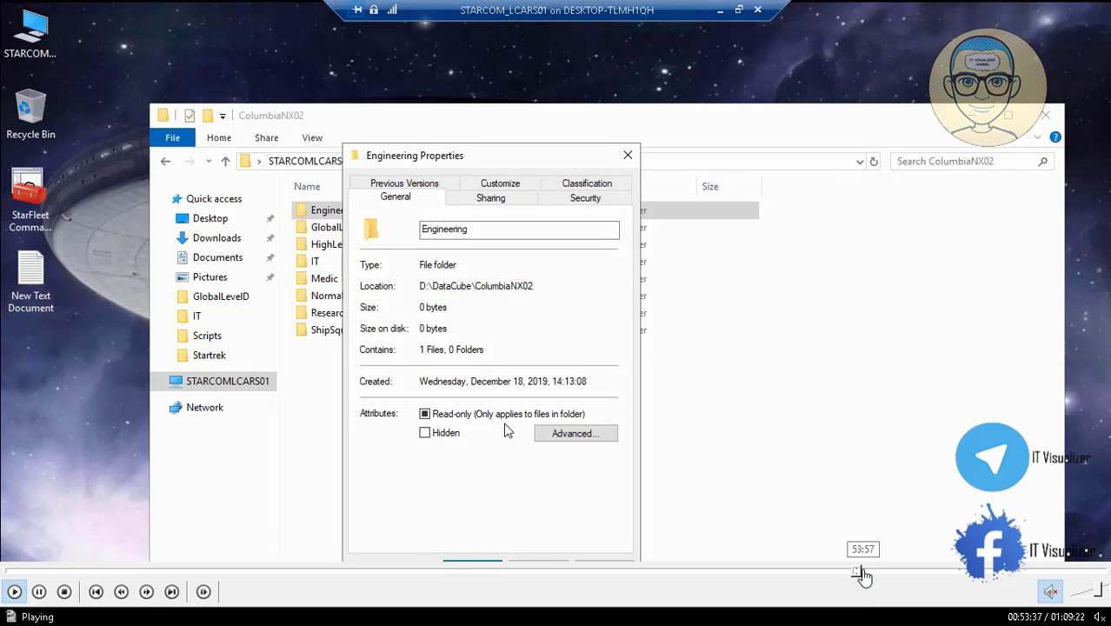
click(863, 571)
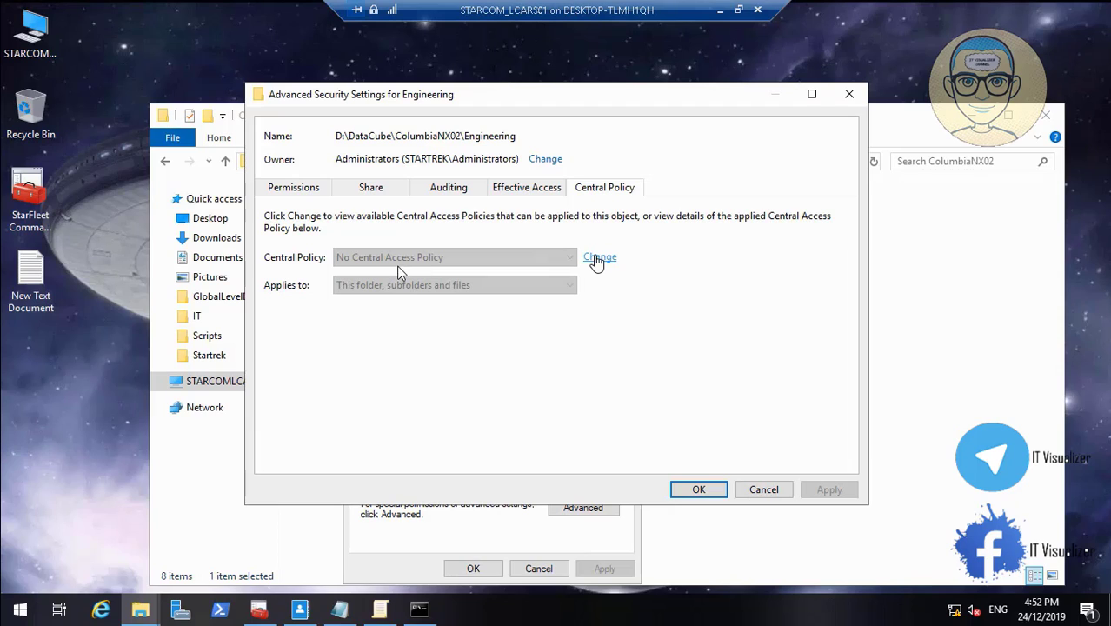
click(15, 593)
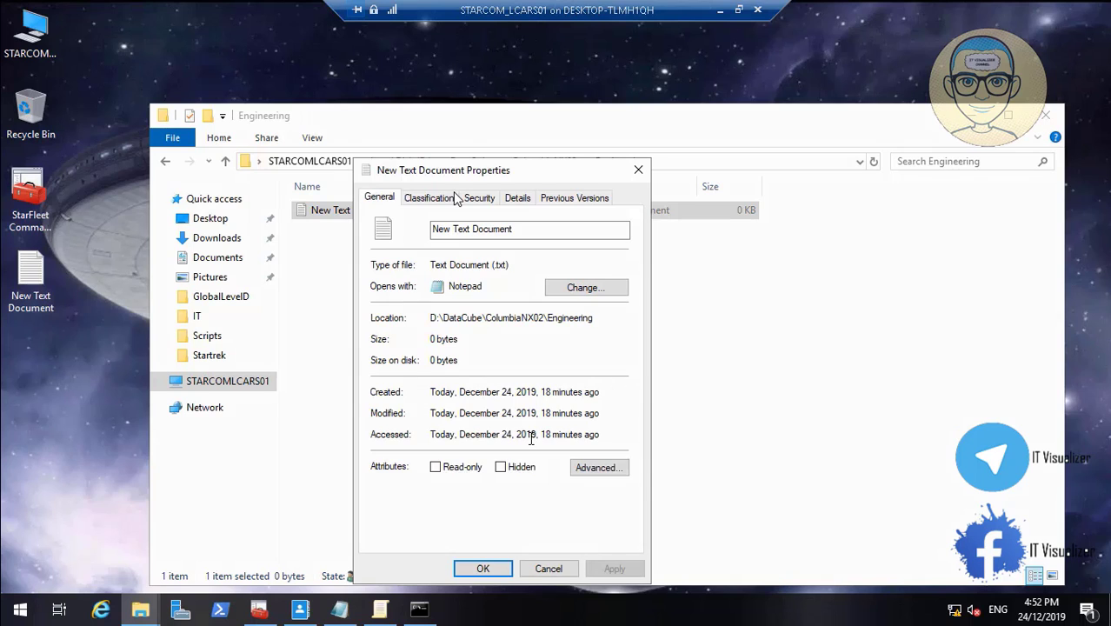
Check the central policy in the advanced security settings of New Text Document in the Engineering folder
click(481, 202)
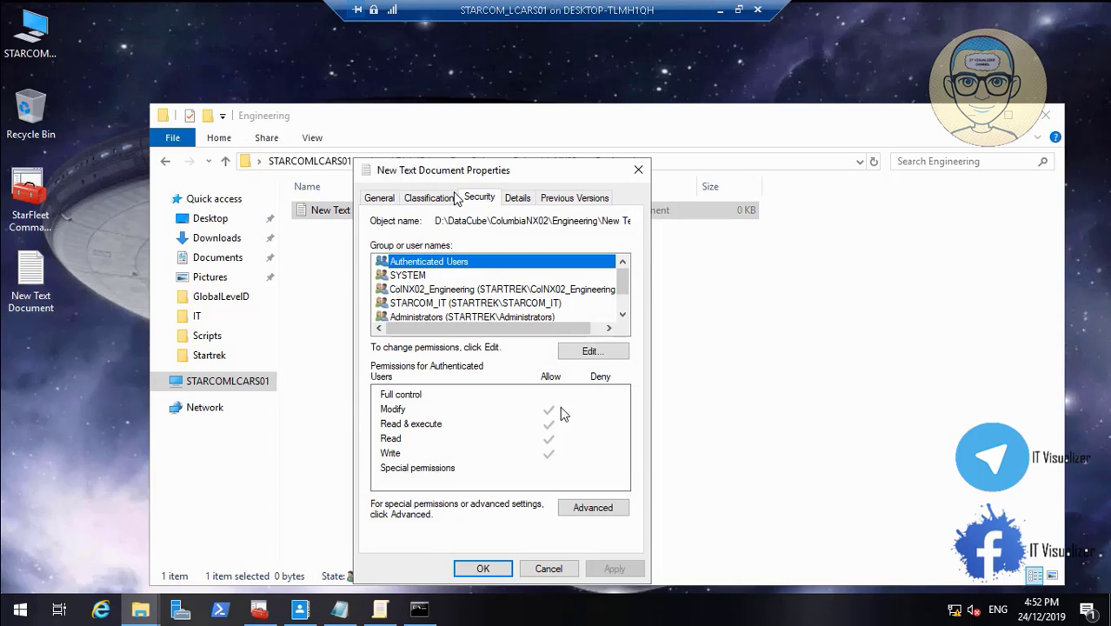
click(608, 509)
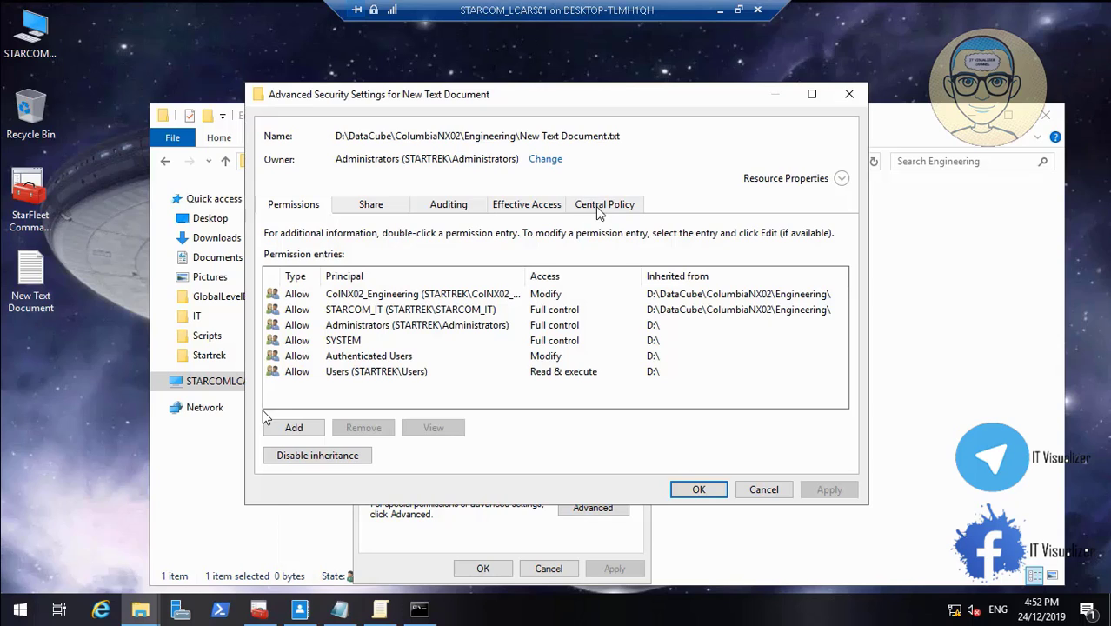
click(595, 206)
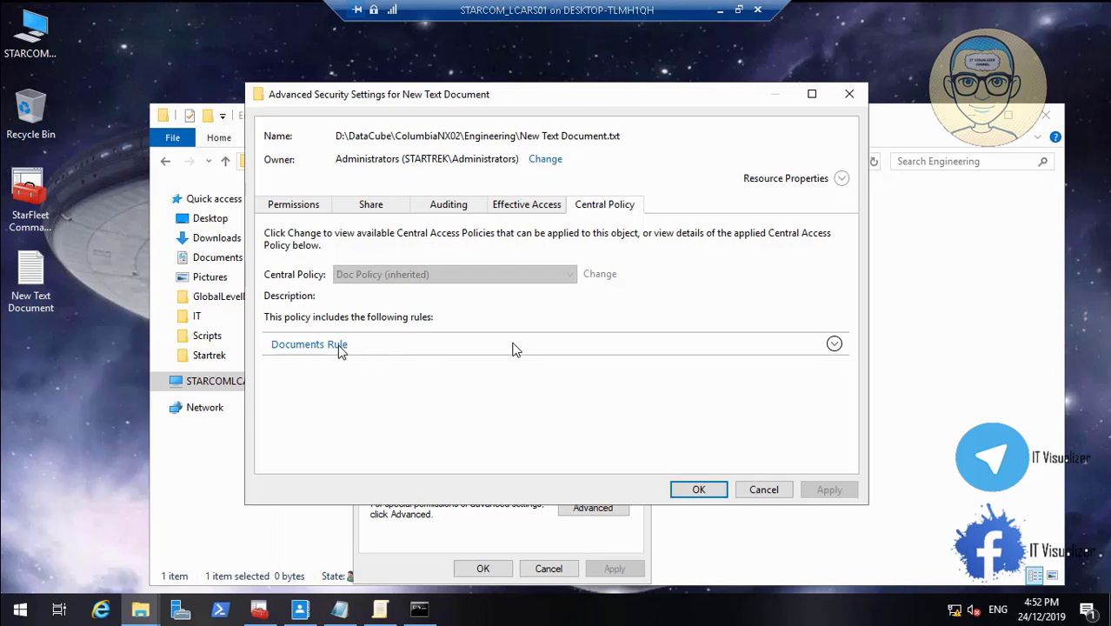
double_click(512, 341)
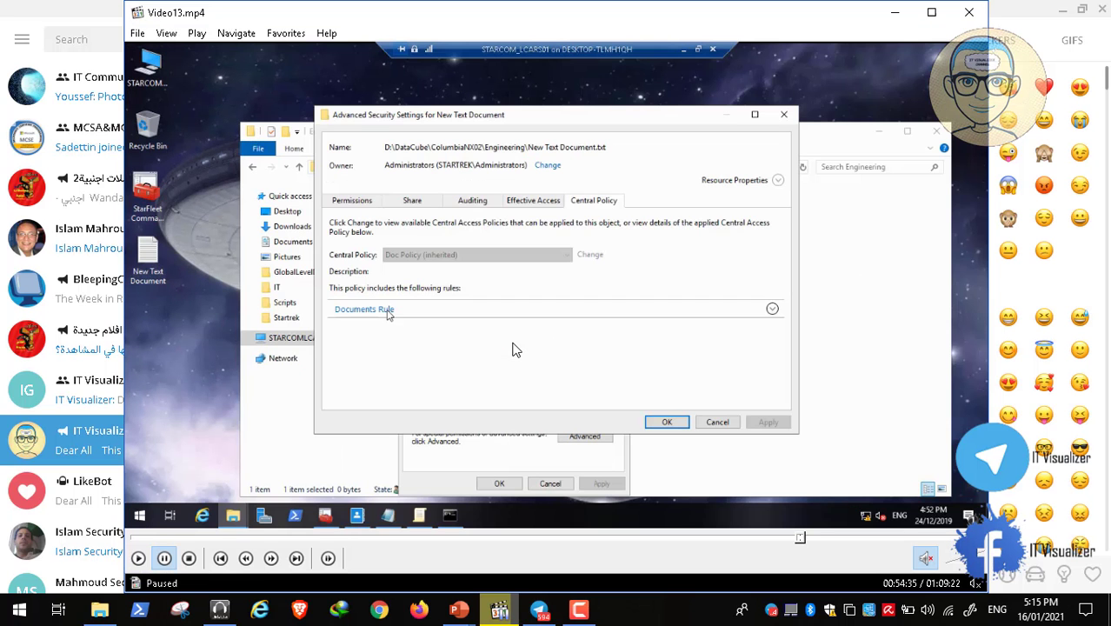
click(577, 608)
click(1037, 541)
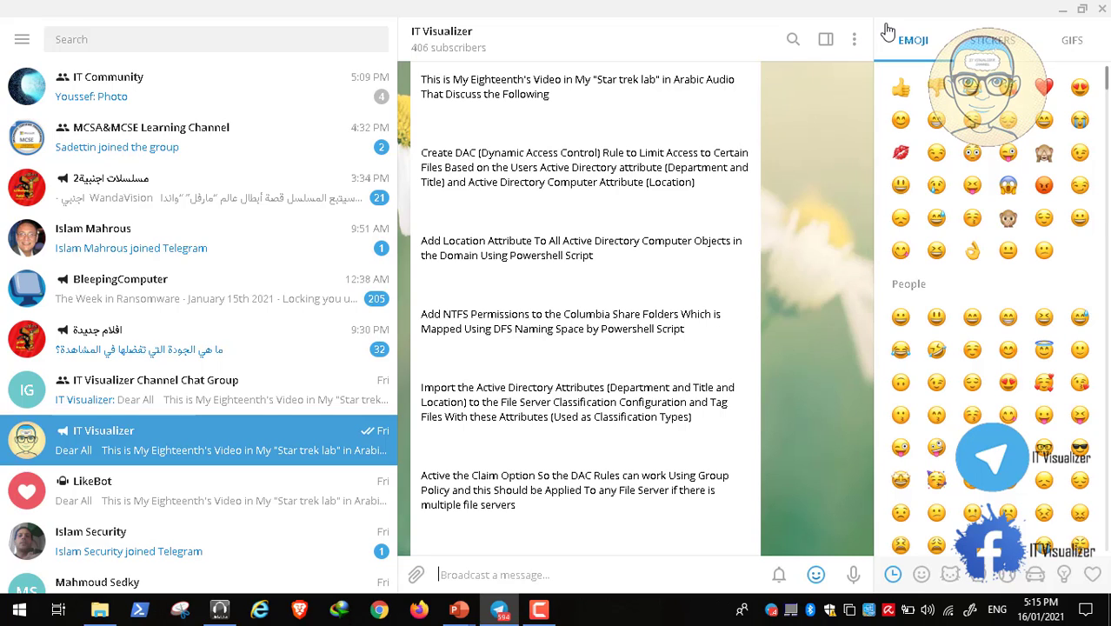
Minimize the Telegram and Presentation1.pptx windows and close the DAC Rules.pptx presentation
click(1060, 16)
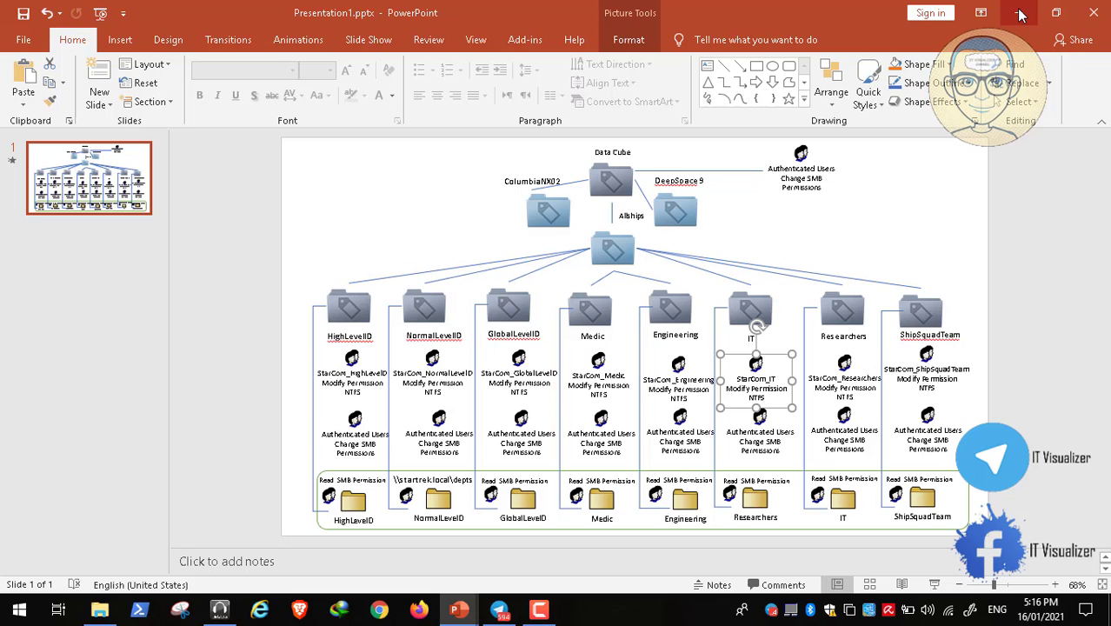
click(1021, 15)
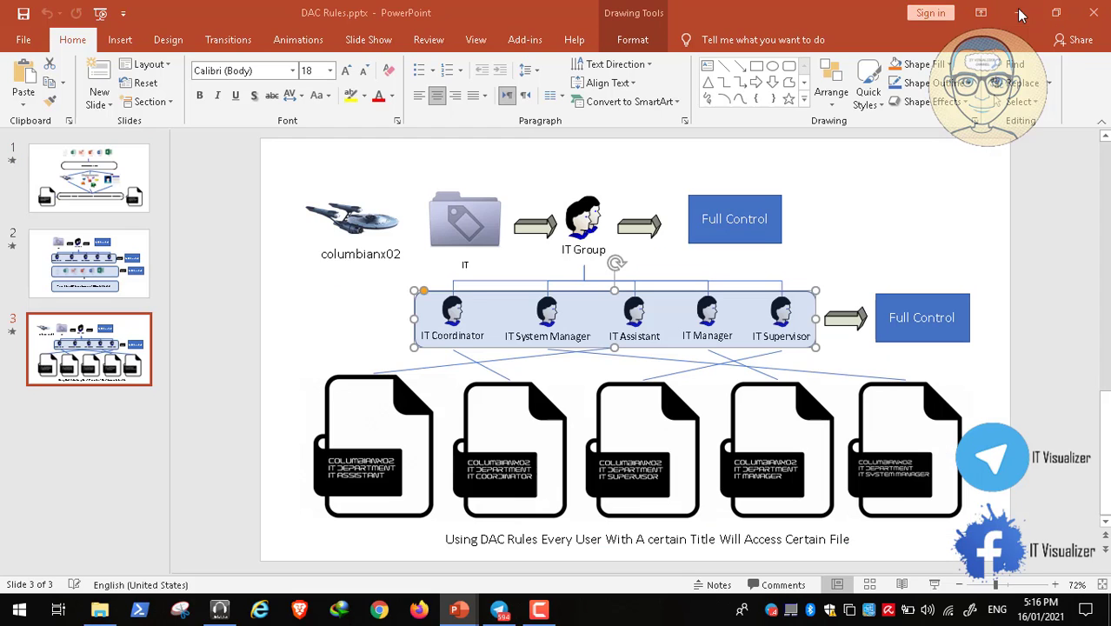
click(1096, 21)
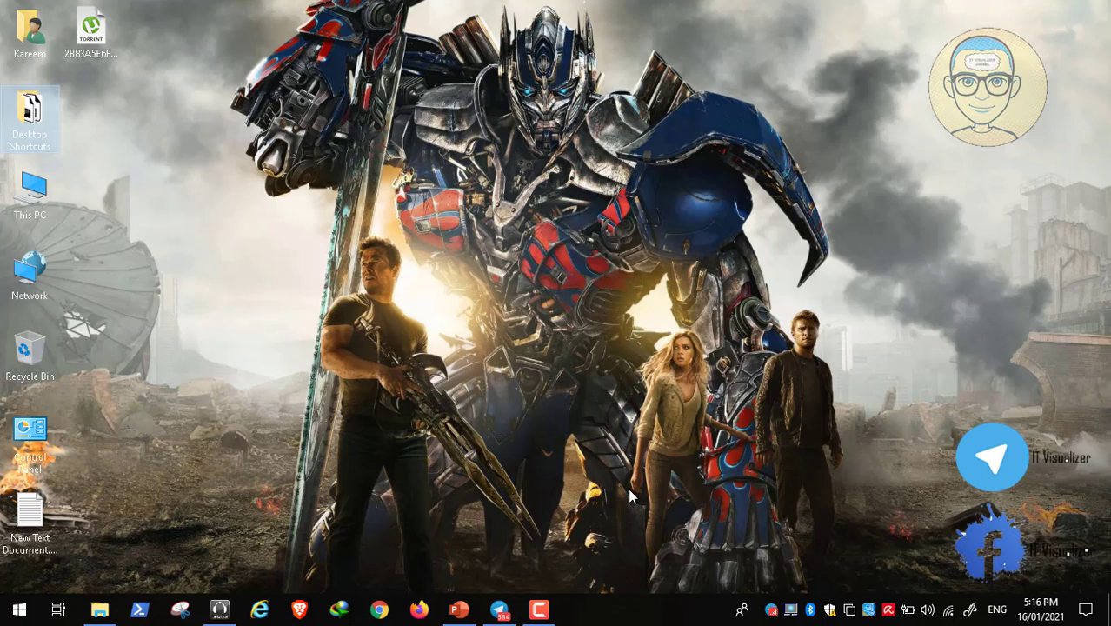
click(539, 609)
click(1076, 538)
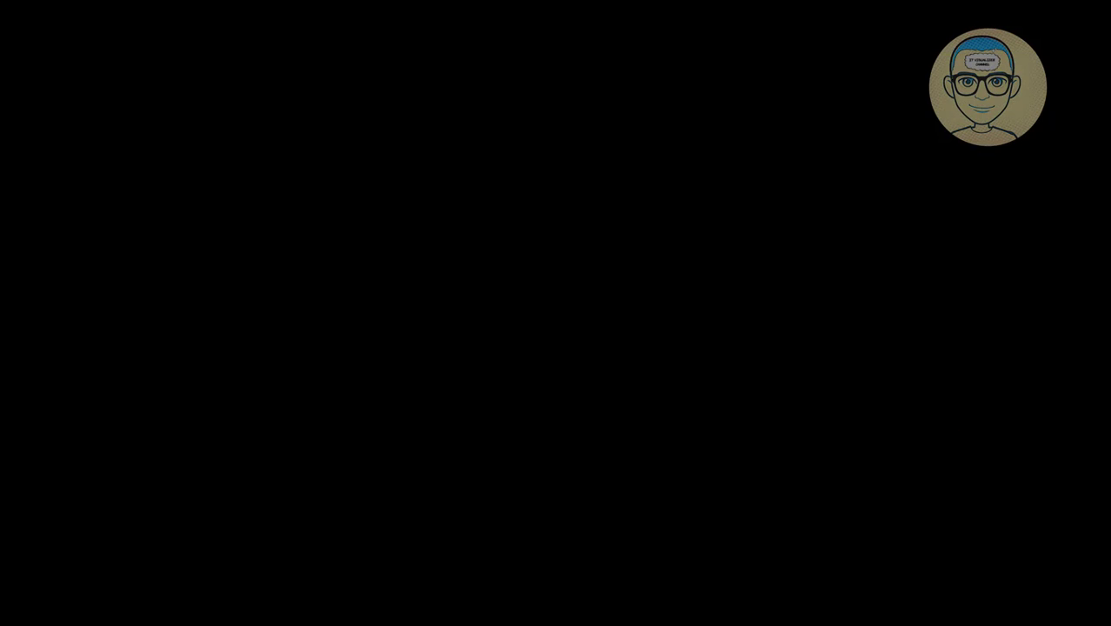